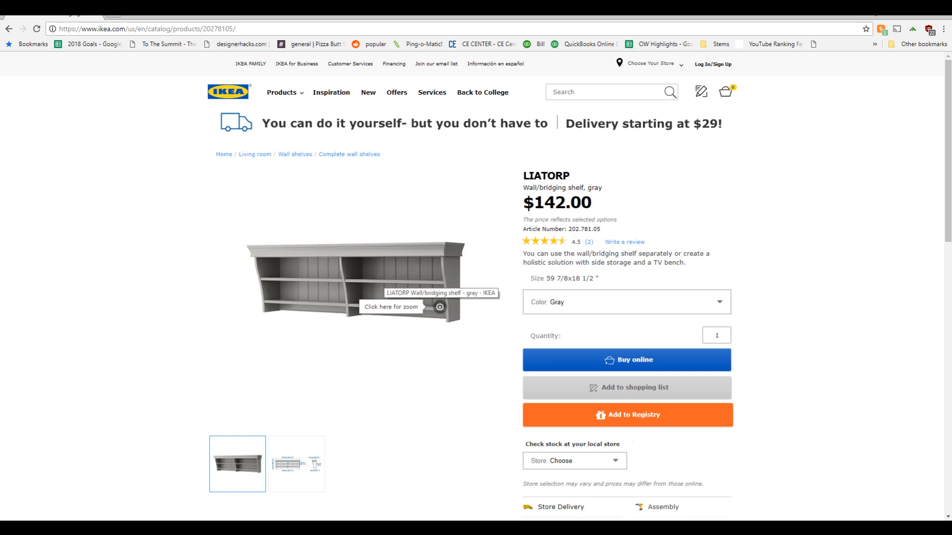
Step: Examine the LIATORP wall/bridging shelf's product page and view its dimension drawing enlarged
scroll(441, 297, down, 2)
scroll(459, 169, up, 2)
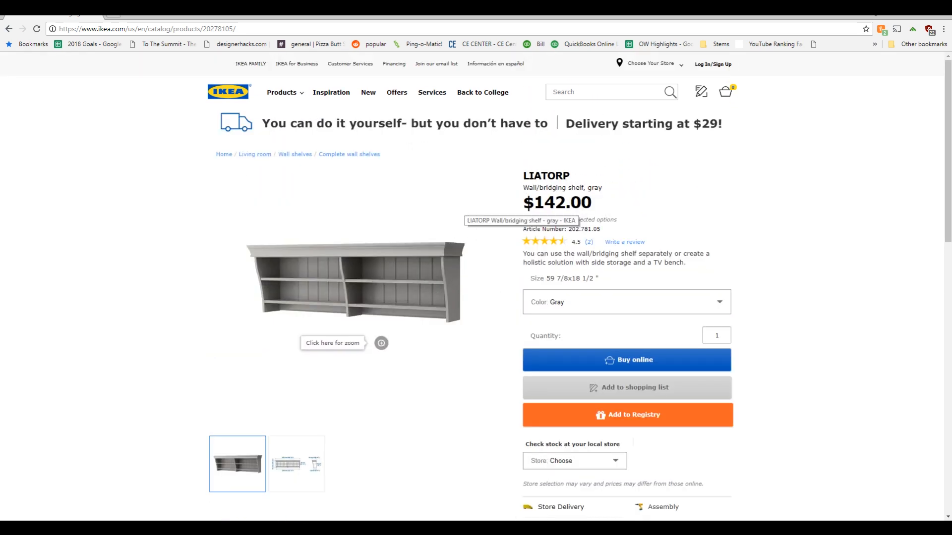
scroll(367, 350, down, 2)
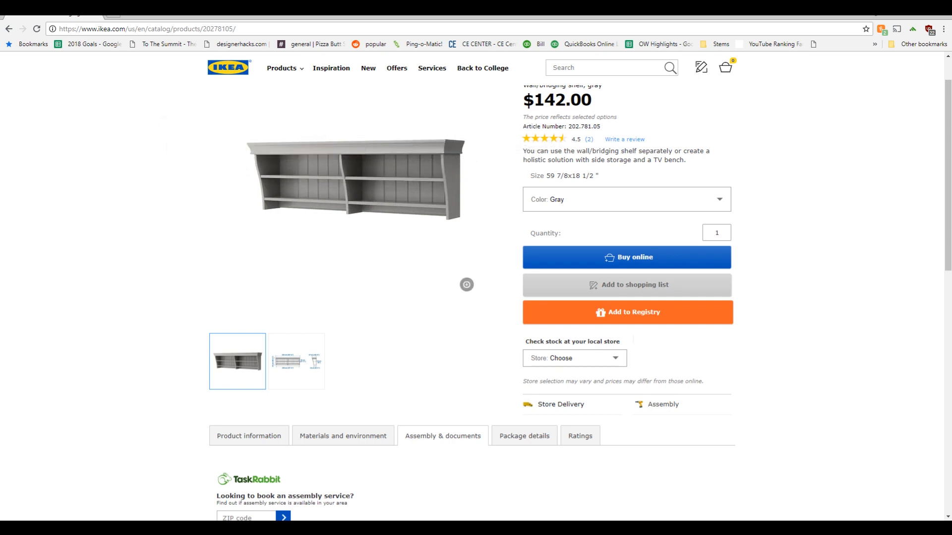
click(291, 357)
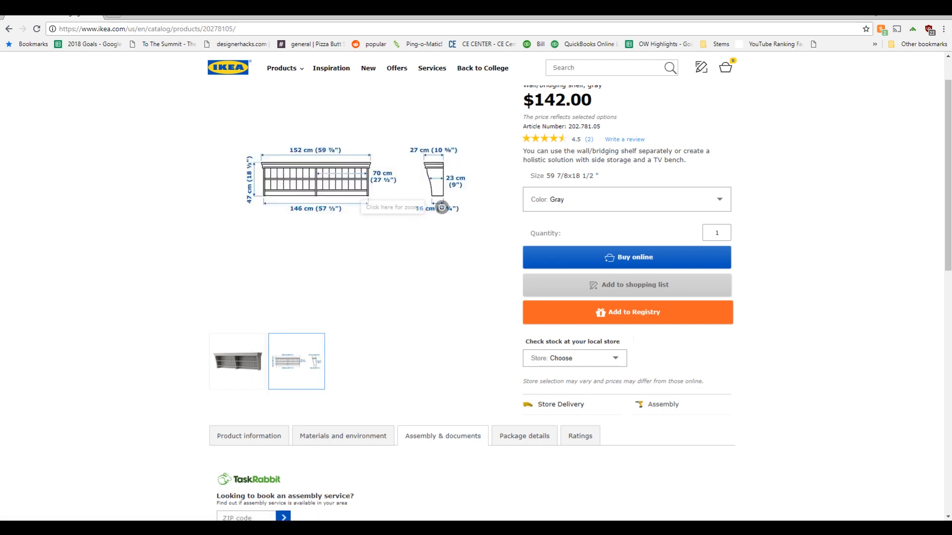
click(422, 245)
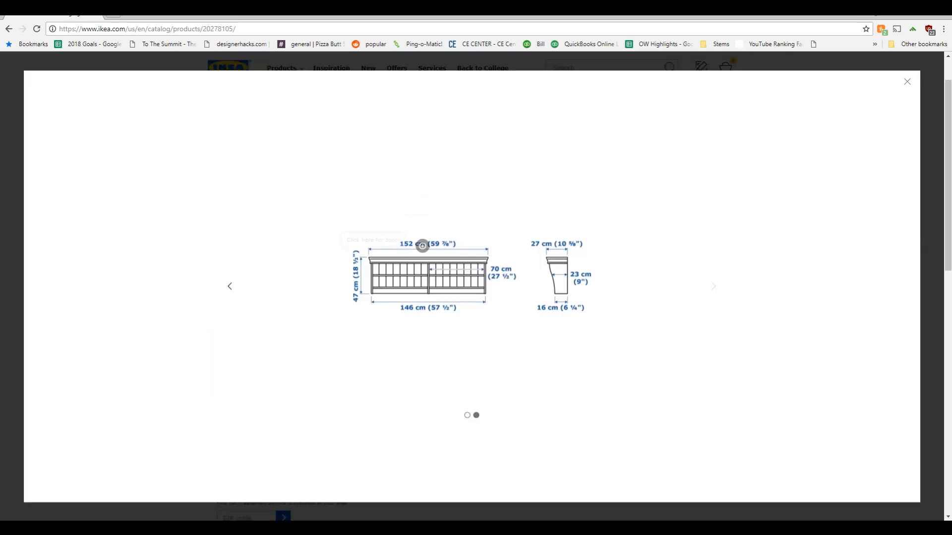
click(935, 79)
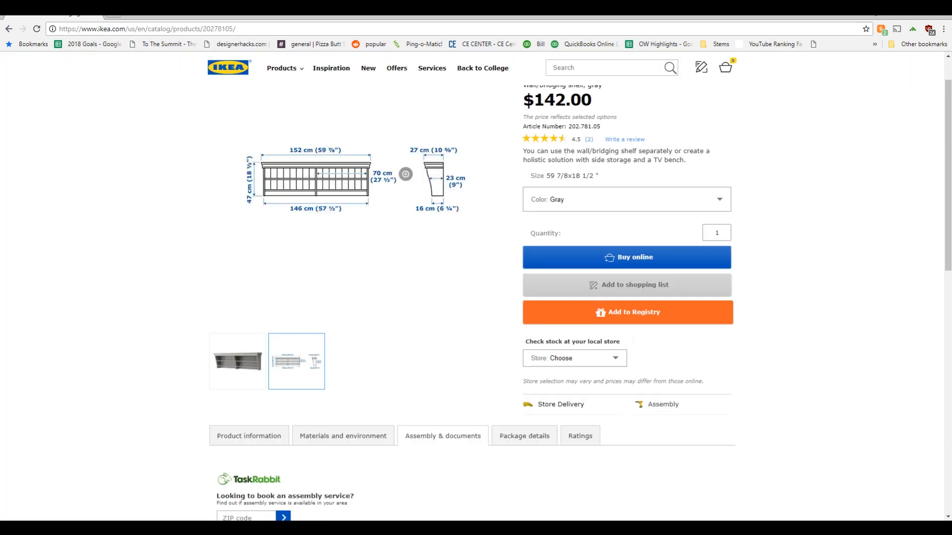
Step: Open the LIATORP Wall/bridging shelf assembly instructions PDF from the product's assembly documents
scroll(426, 198, down, 1)
scroll(431, 233, up, 1)
scroll(385, 224, down, 4)
scroll(385, 190, up, 4)
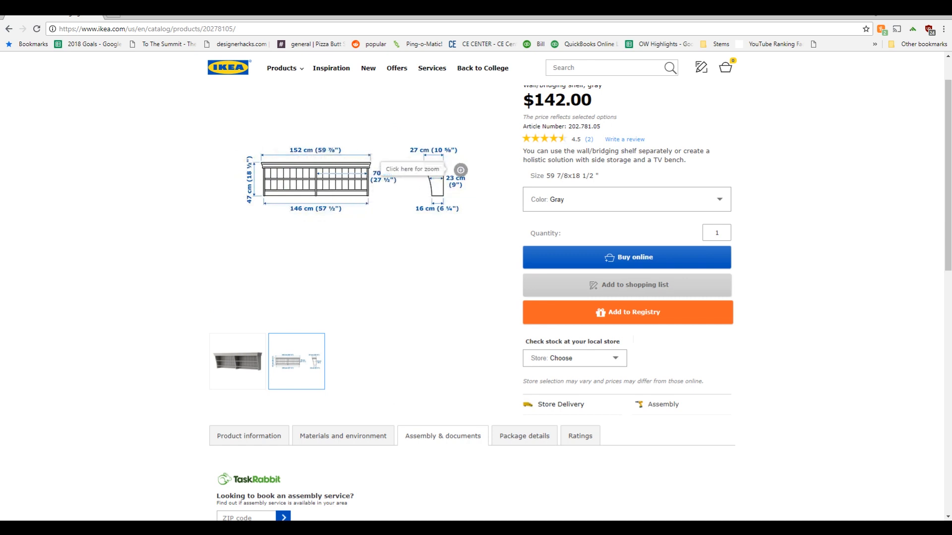
scroll(421, 234, down, 2)
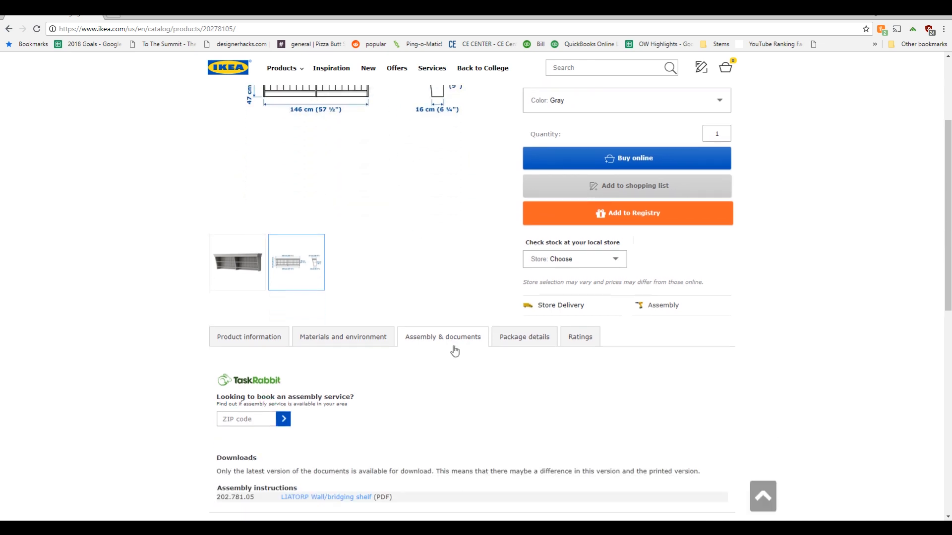
scroll(272, 311, down, 5)
scroll(272, 311, up, 4)
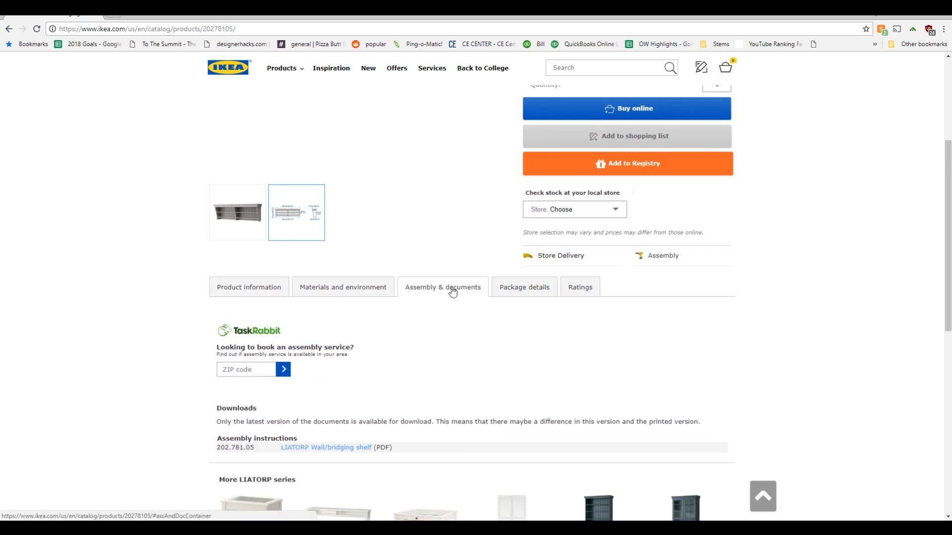
click(340, 448)
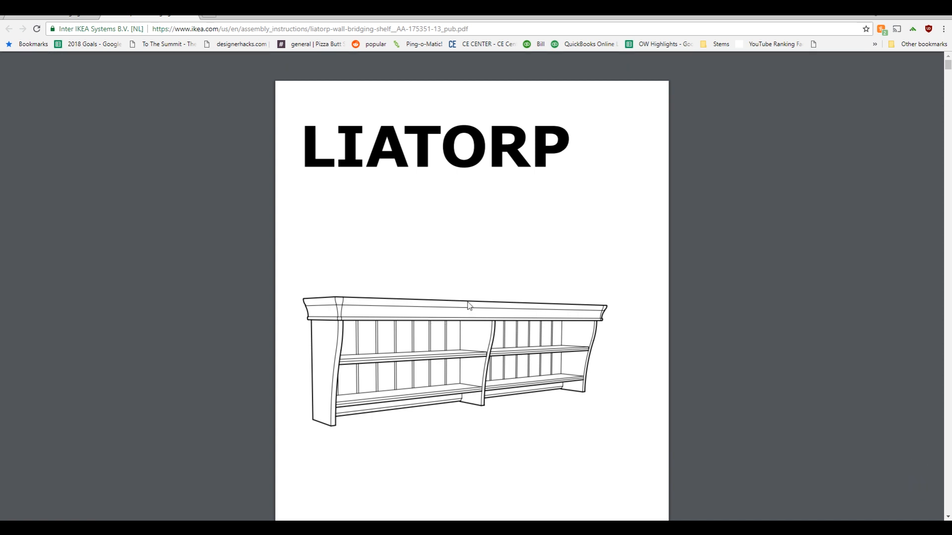
Step: Look through the first assembly steps in the PDF and return to the perspective drawing on the cover page
scroll(471, 303, down, 7)
scroll(481, 298, down, 10)
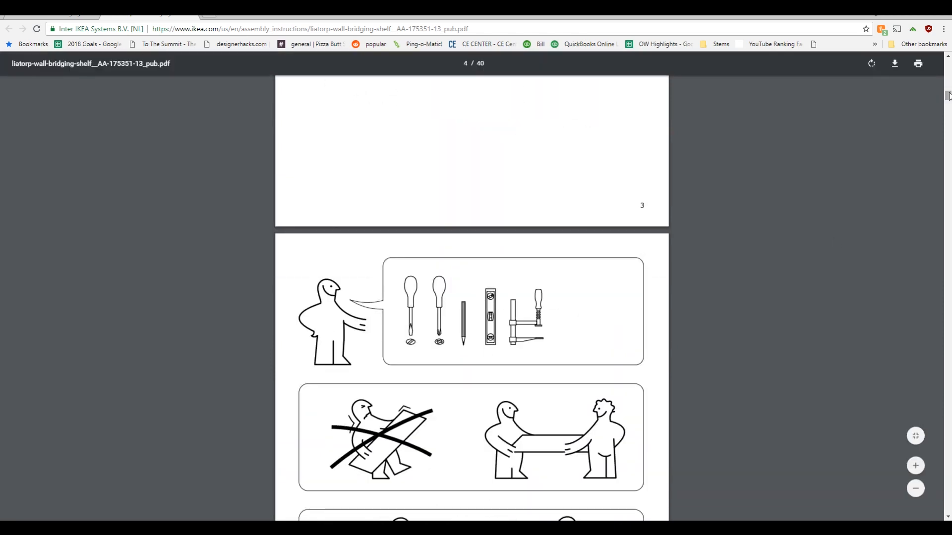
drag(948, 96, 947, 121)
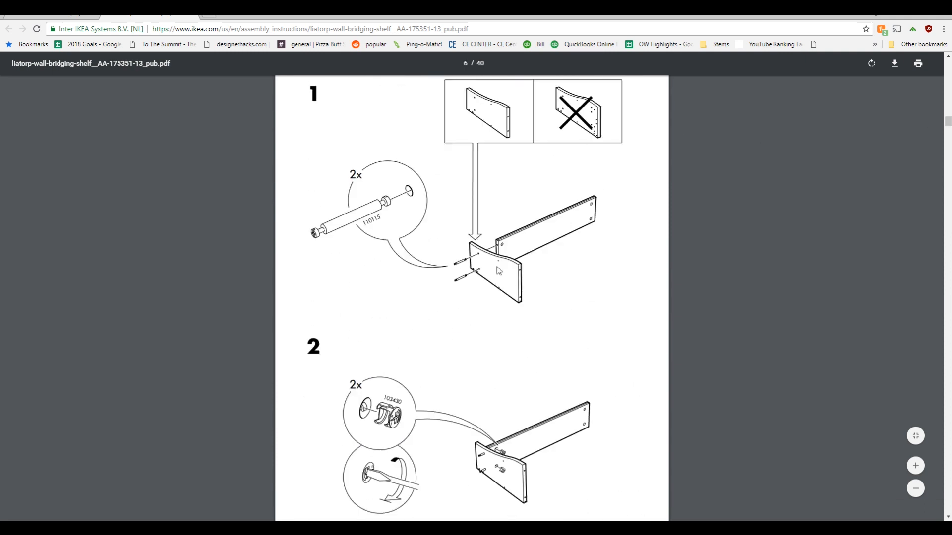
drag(948, 125, 949, 136)
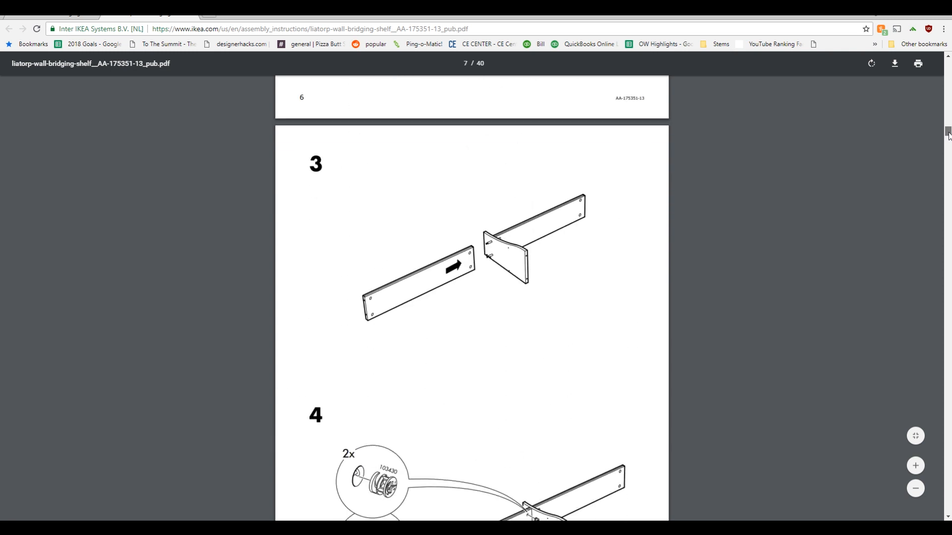
mouse_move(948, 133)
mouse_down()
mouse_move(949, 64)
mouse_move(944, 118)
mouse_up()
scroll(542, 313, down, 3)
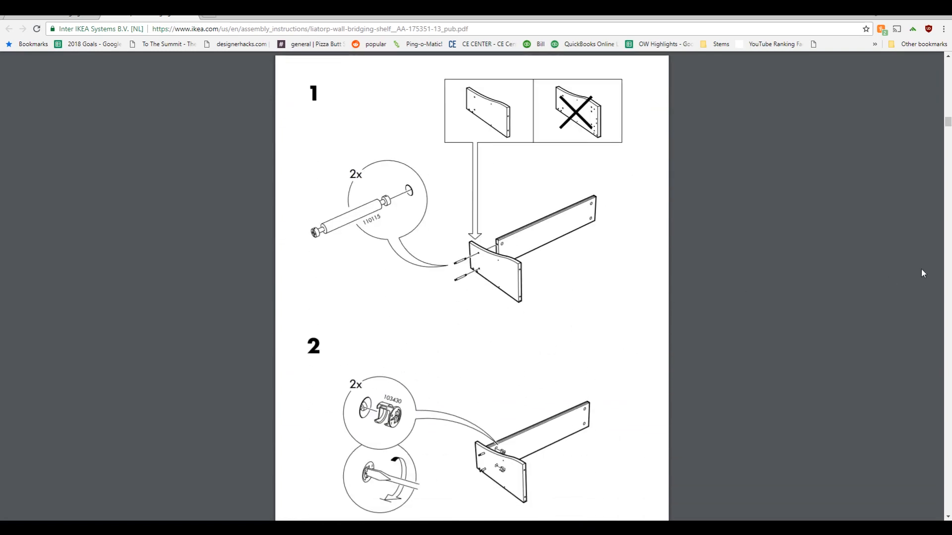
drag(946, 123, 948, 65)
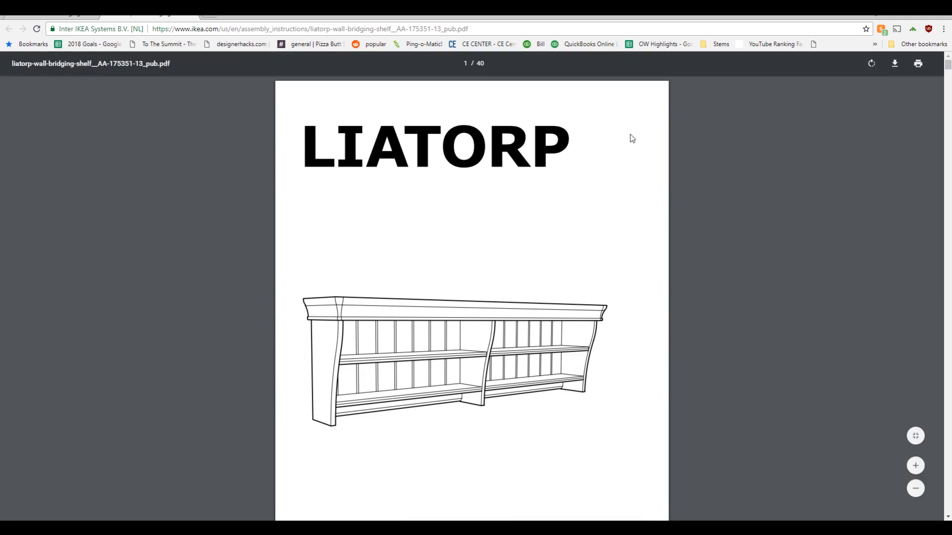
scroll(516, 247, down, 7)
scroll(495, 371, up, 7)
Step: Switch to Skitch and capture a screen snap of the whole shelf drawing on the PDF's cover page
click(595, 528)
drag(345, 115, 771, 142)
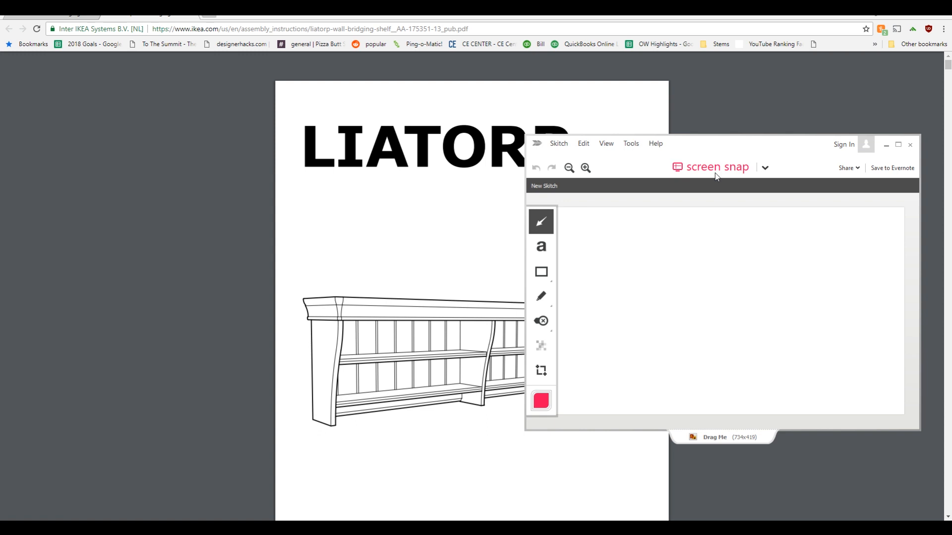
drag(741, 151, 786, 124)
click(759, 151)
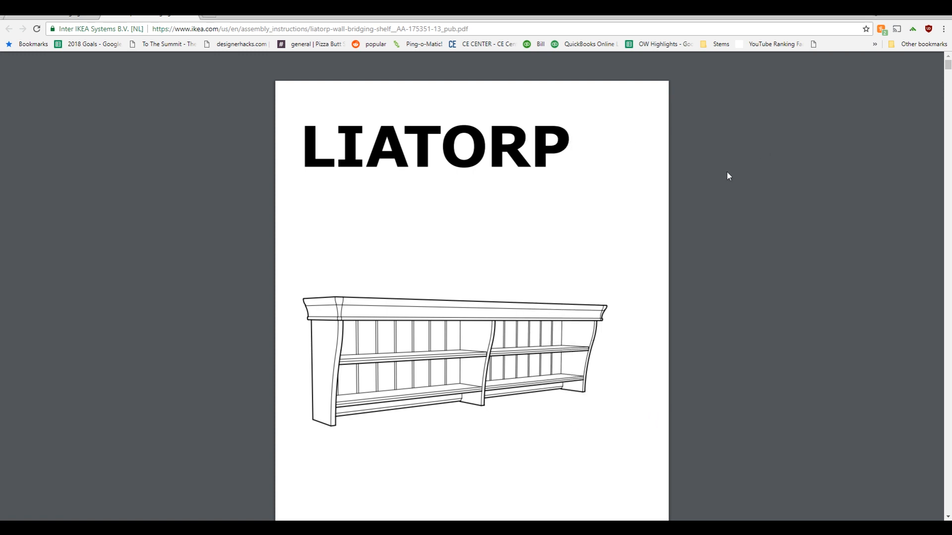
mouse_move(279, 271)
mouse_down()
mouse_move(556, 416)
mouse_move(636, 442)
mouse_up()
drag(762, 113, 675, 50)
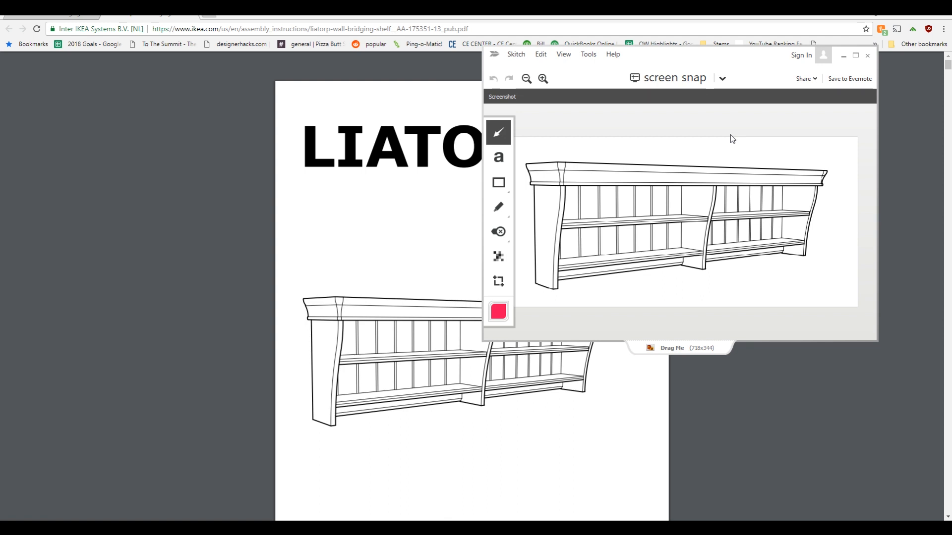
drag(748, 60, 796, 80)
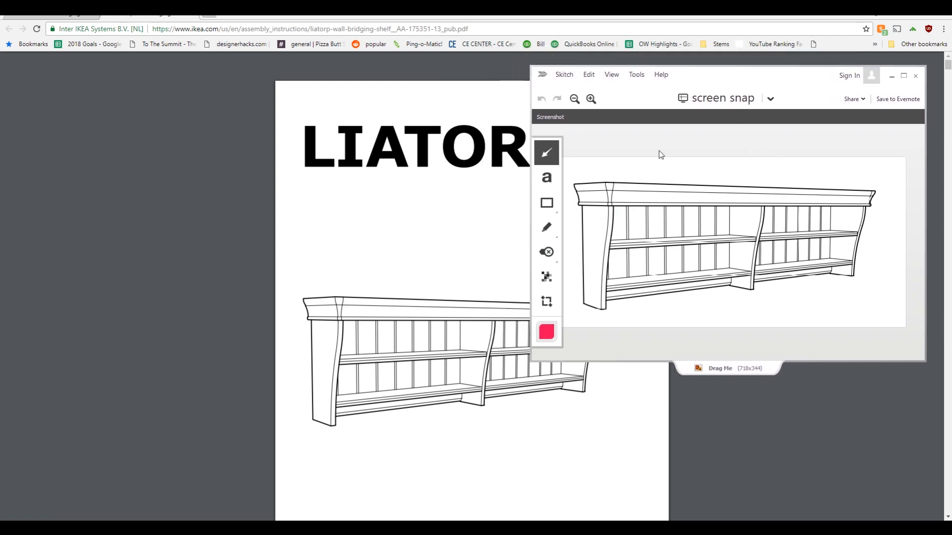
drag(699, 72, 722, 72)
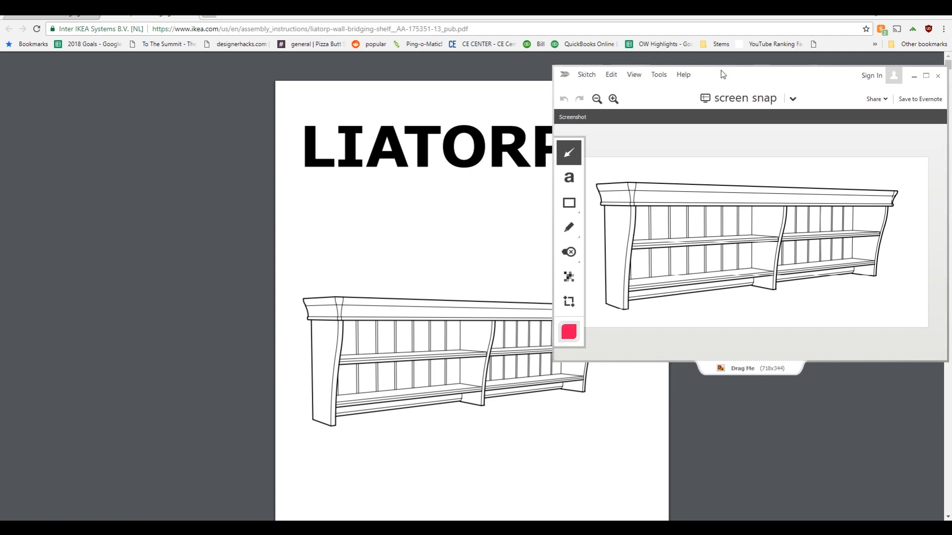
mouse_move(756, 75)
mouse_down()
mouse_move(759, 62)
mouse_move(750, 62)
mouse_up()
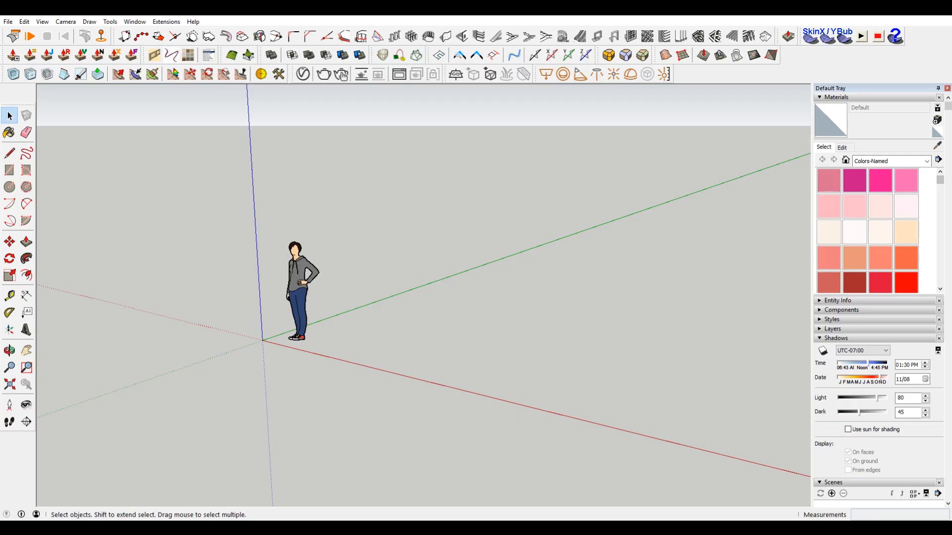
Step: Switch to SketchUp and place the captured shelf drawing from Skitch into the model as a flat image
key(alt+Tab)
drag(741, 353, 471, 350)
click(472, 350)
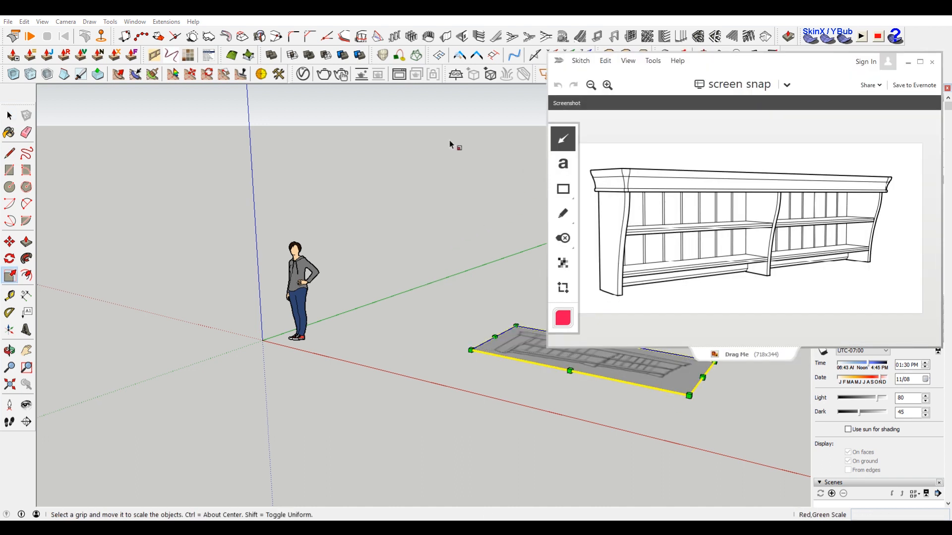
click(11, 117)
click(535, 311)
middle_drag(536, 313, 652, 450)
scroll(636, 339, up, 3)
scroll(635, 340, up, 2)
Step: Delete the flat shelf image from the model
right_click(621, 298)
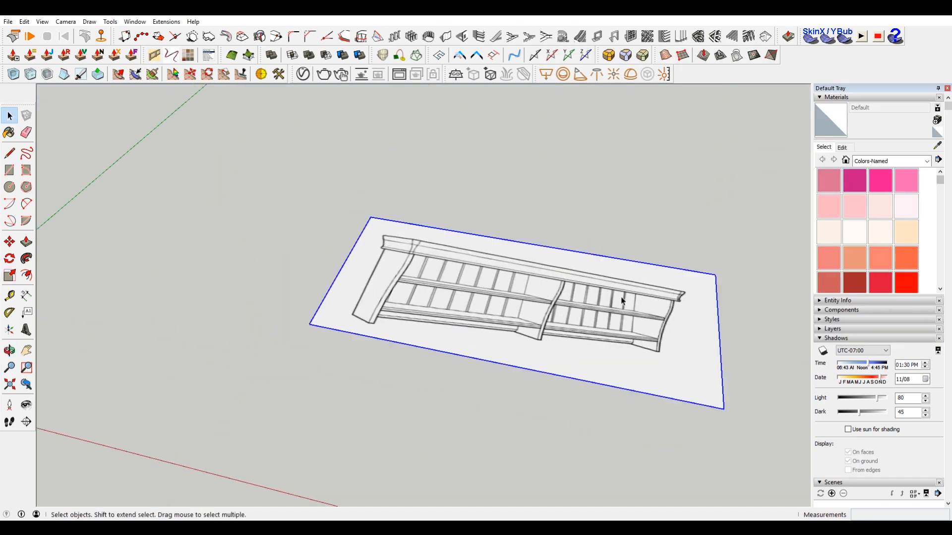
click(662, 339)
click(586, 323)
key(Delete)
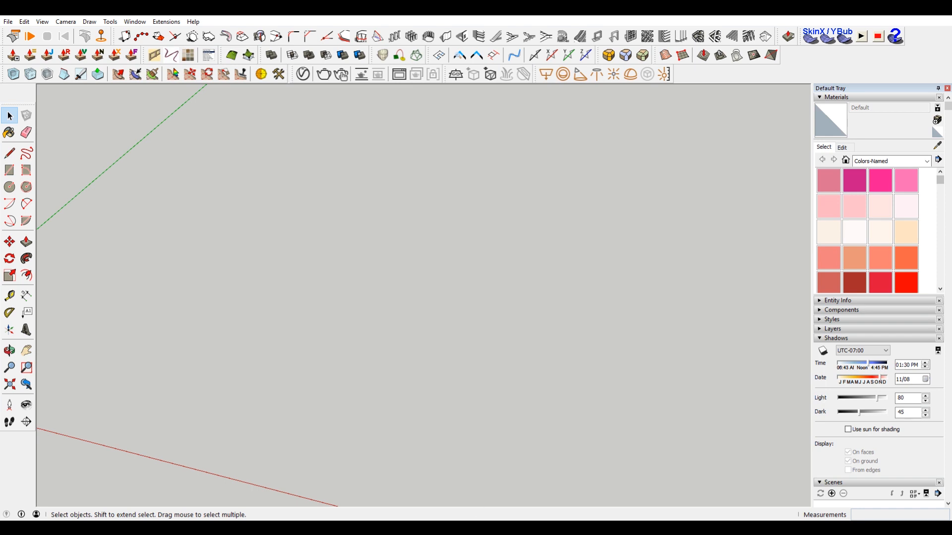
Step: Export the shelf screenshot from Skitch into the Downloads folder and return to SketchUp
key(alt+Tab)
click(792, 84)
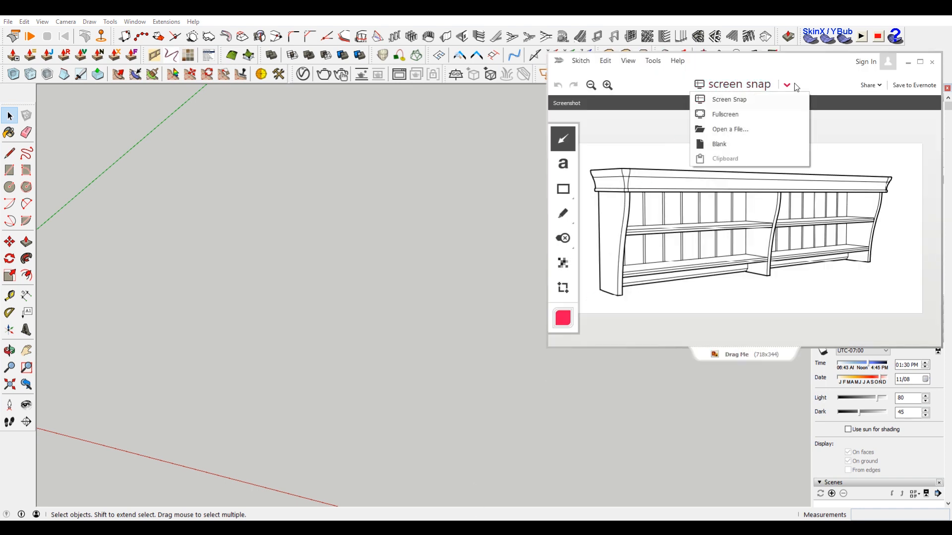
click(792, 84)
mouse_move(231, 527)
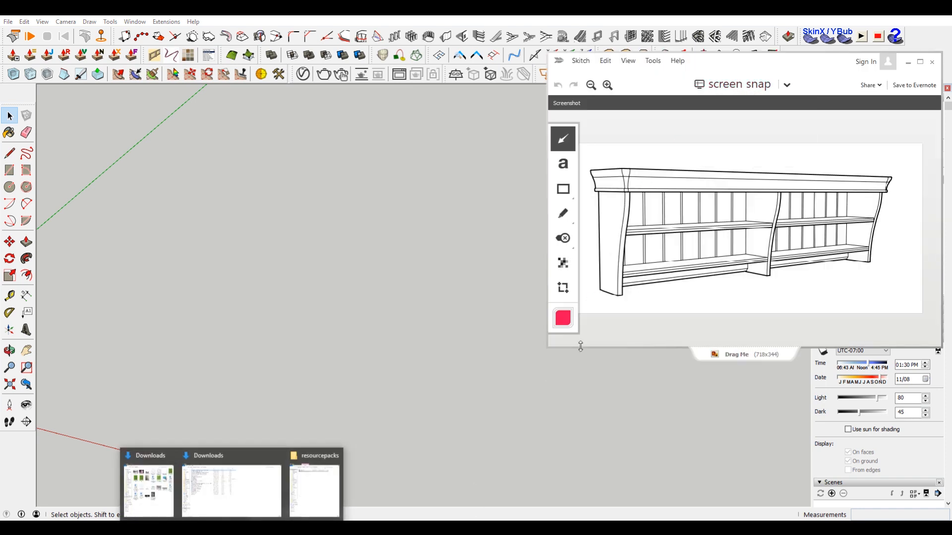
click(233, 493)
drag(769, 34, 874, 380)
drag(736, 354, 242, 443)
click(426, 258)
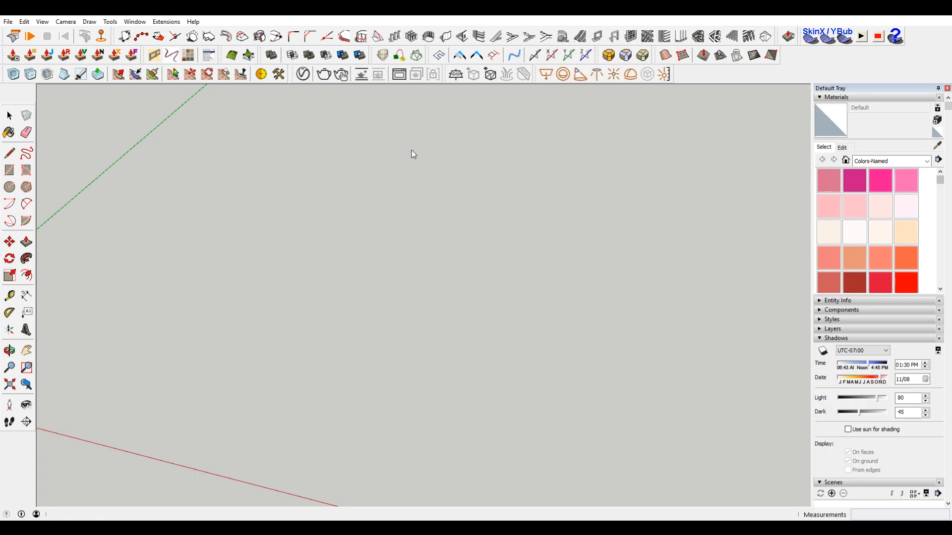
Step: Import Screenshot_071118_094653_AM.jpg from Downloads as a New Matched Photo
click(24, 22)
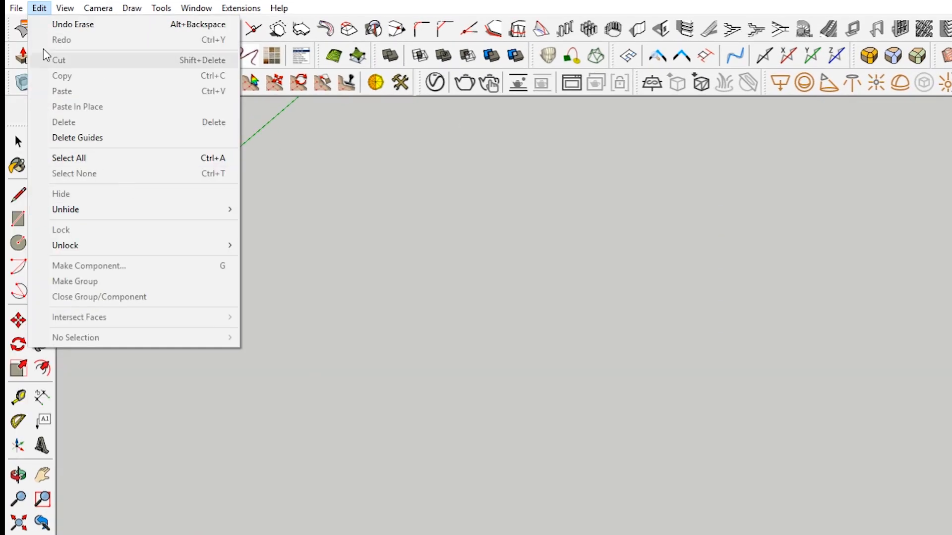
mouse_move(16, 8)
click(63, 211)
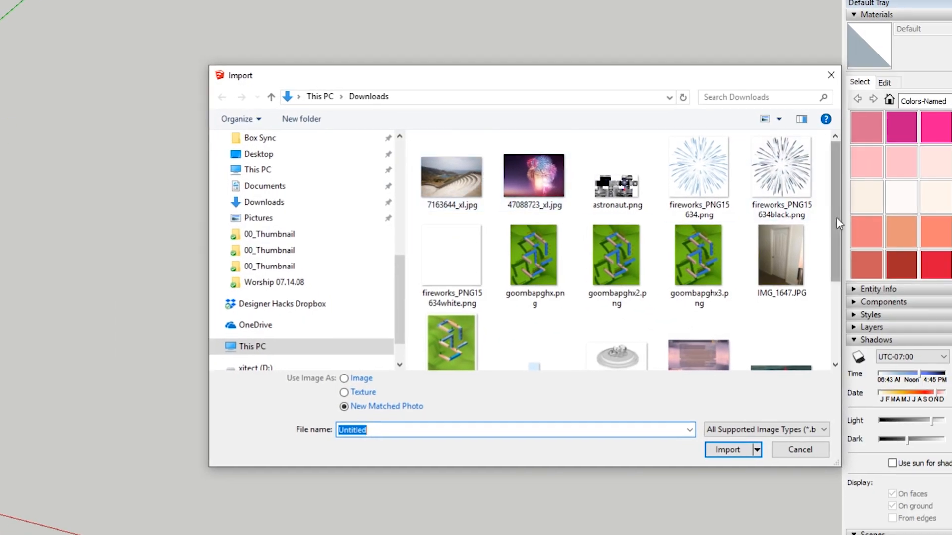
mouse_move(837, 219)
mouse_down()
mouse_move(831, 304)
mouse_move(833, 236)
mouse_up()
click(447, 319)
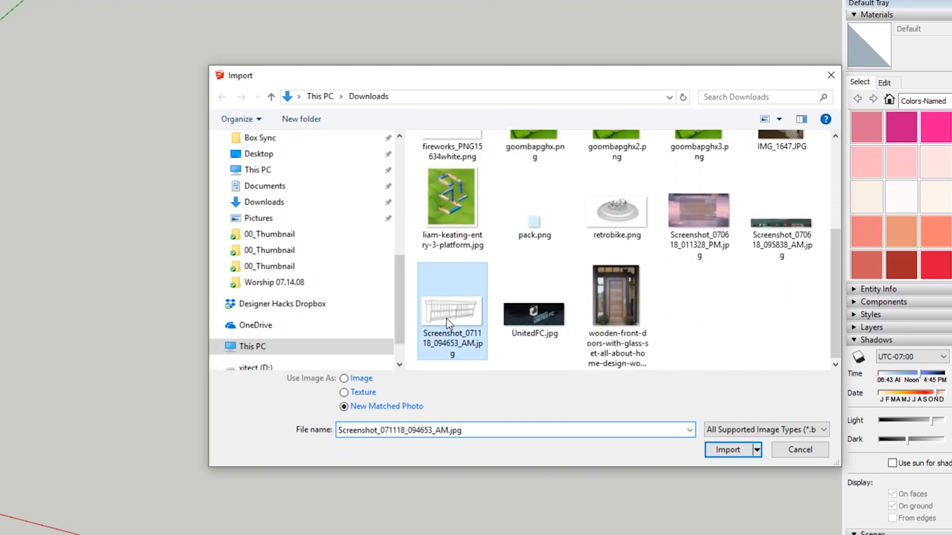
click(727, 449)
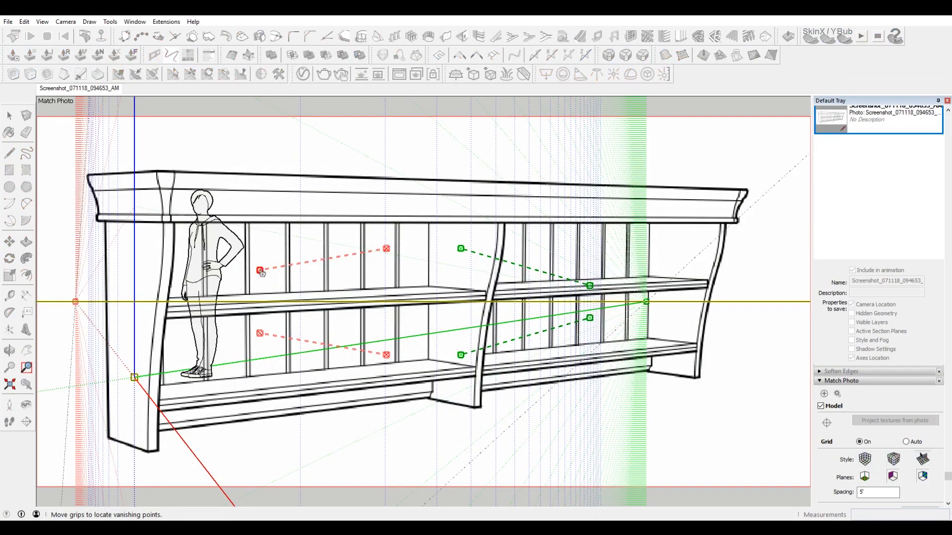
Step: Align the two red vanishing lines with the shelf's left-end top and bottom edges and place the axis origin at the end panel's lower outer corner
drag(259, 270, 91, 172)
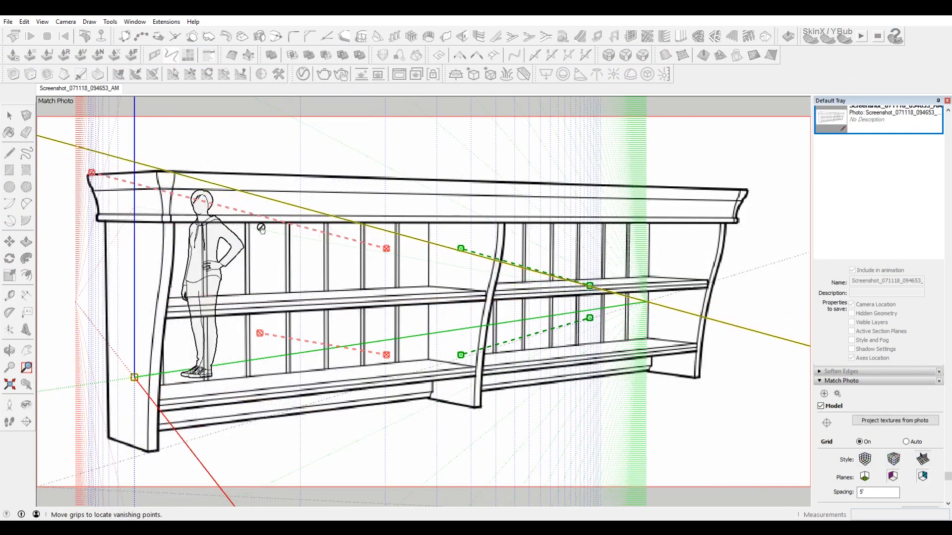
drag(386, 248, 148, 172)
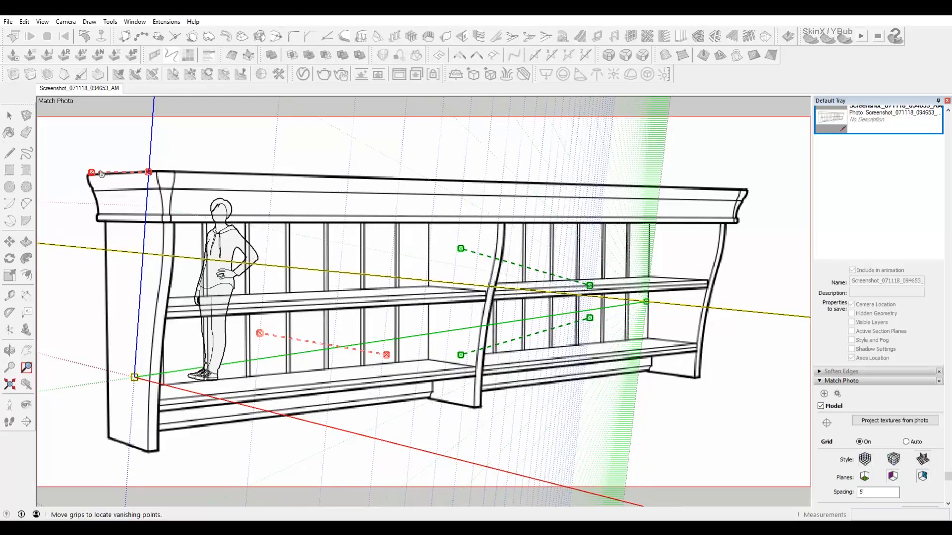
drag(90, 177, 91, 178)
drag(255, 338, 111, 440)
drag(387, 360, 142, 451)
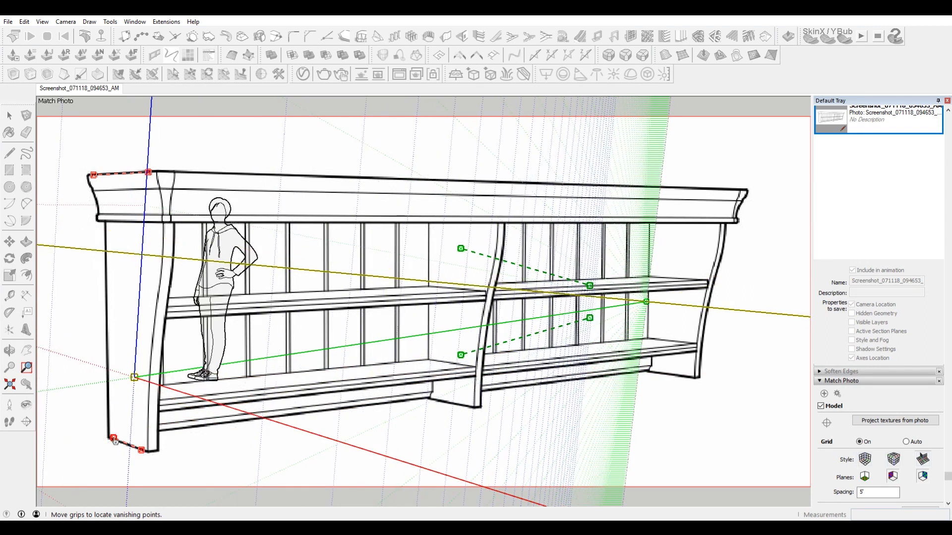
drag(134, 378, 107, 441)
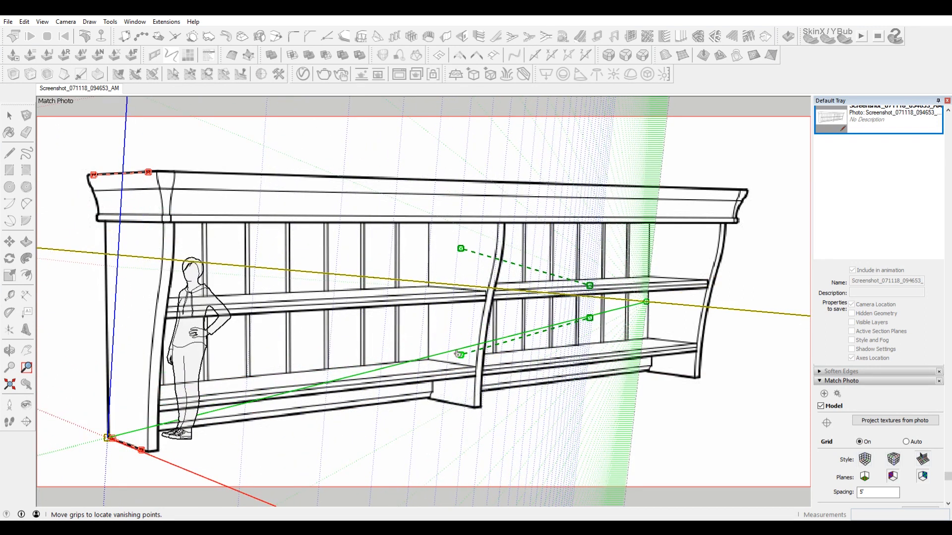
Step: Align the green vanishing lines with the cornice's top front edge and the bottom corners of the middle and far brackets, then finish the photo match
drag(462, 250, 414, 180)
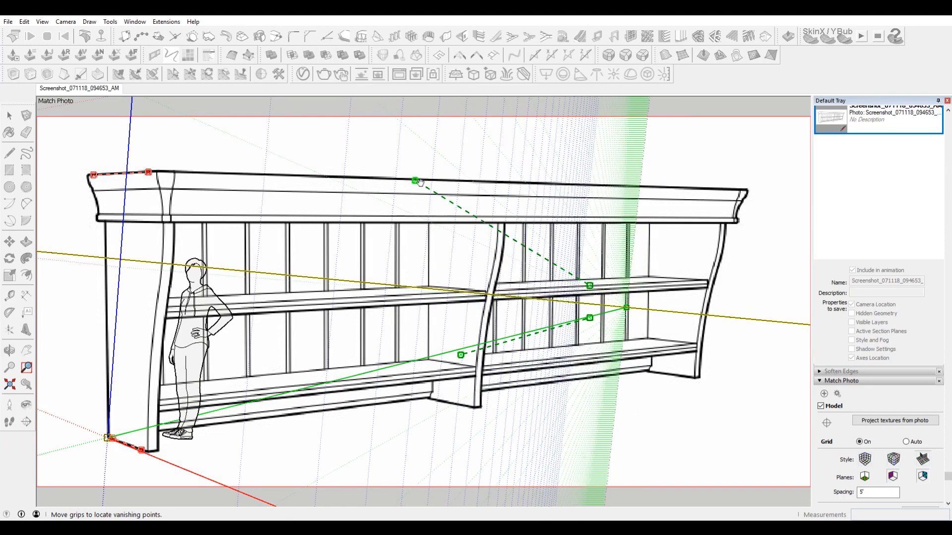
drag(589, 286, 687, 190)
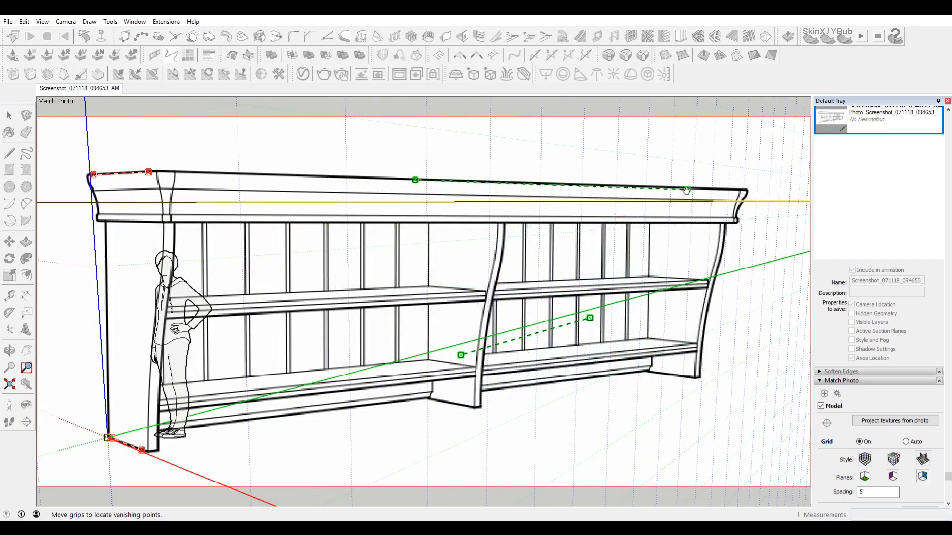
drag(463, 358, 475, 410)
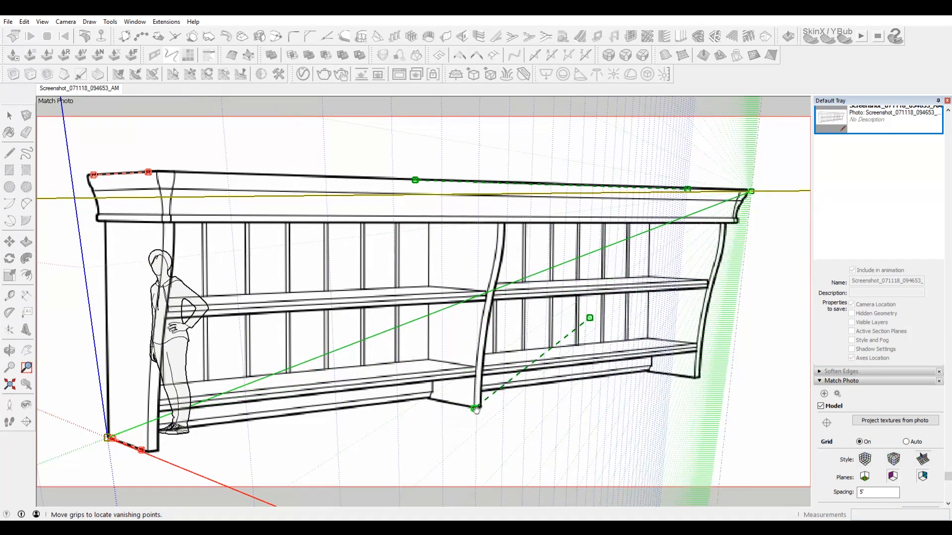
drag(586, 326, 699, 377)
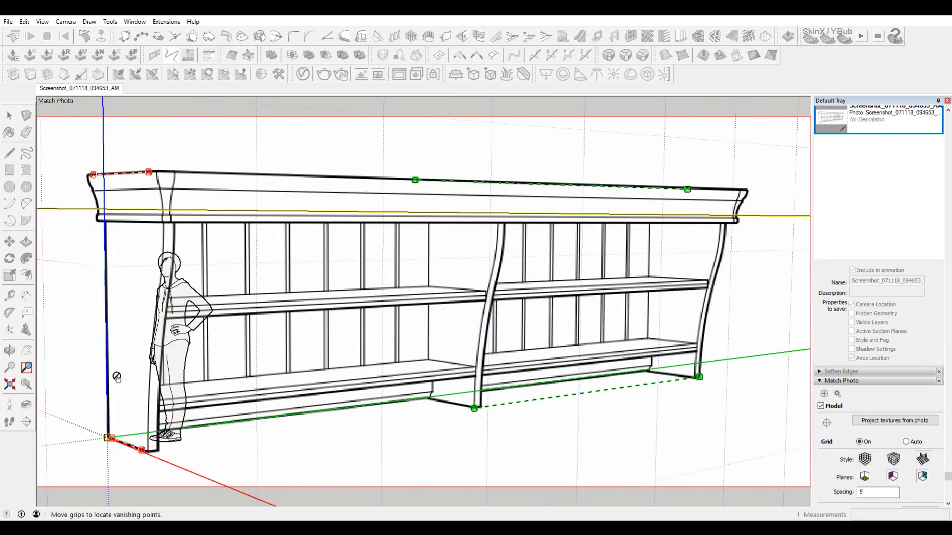
right_click(430, 155)
click(481, 166)
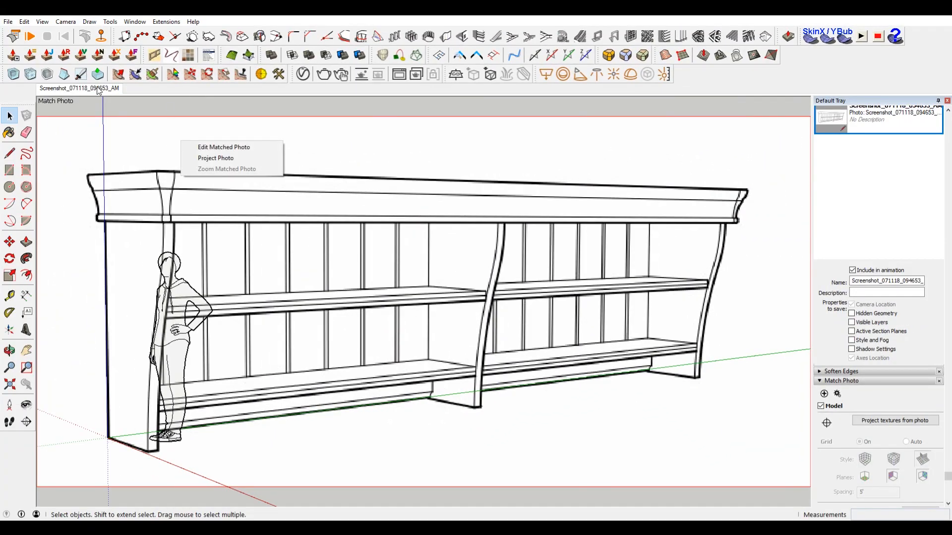
right_click(97, 88)
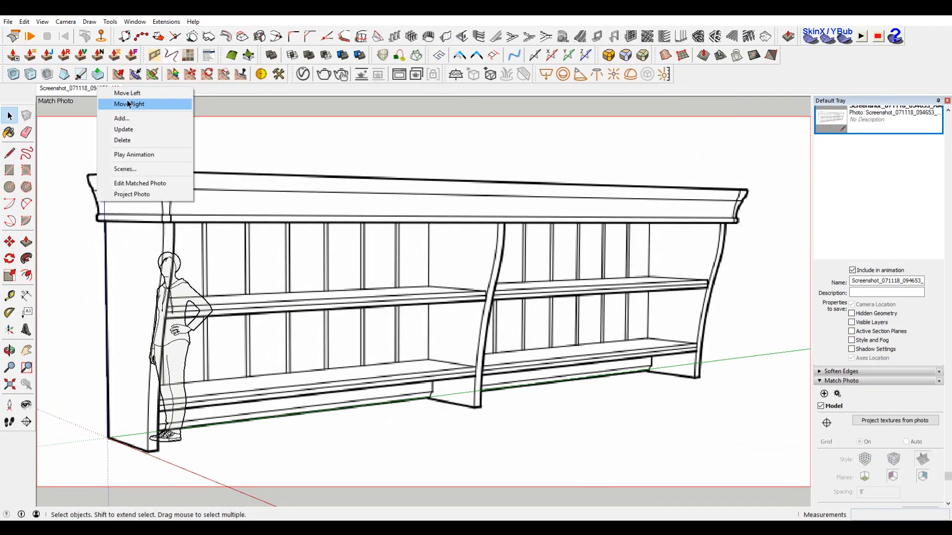
click(438, 167)
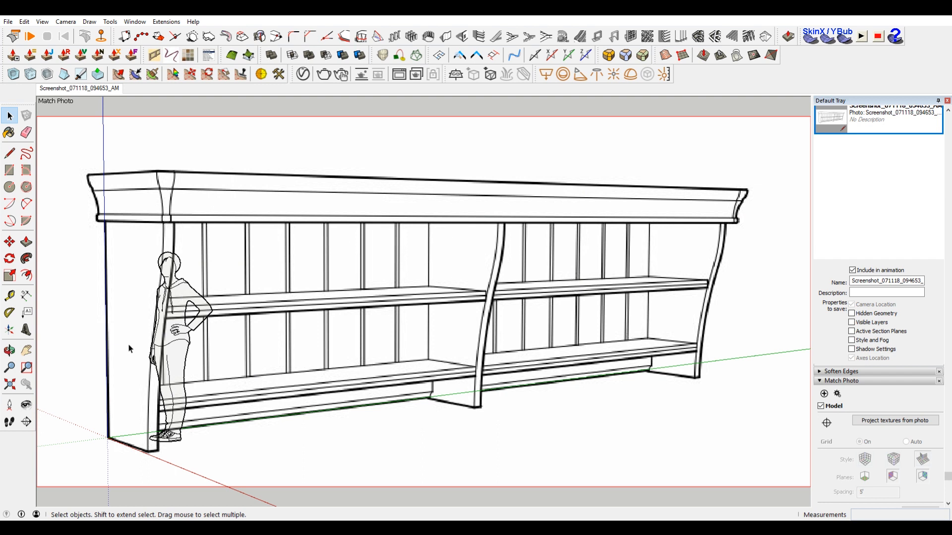
Step: Delete the standing scale figure from the model
click(193, 304)
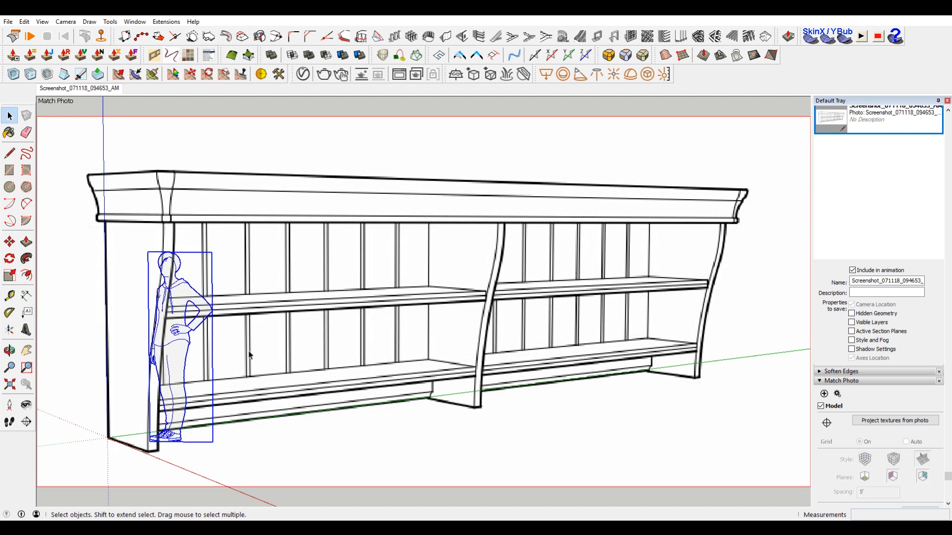
key(Delete)
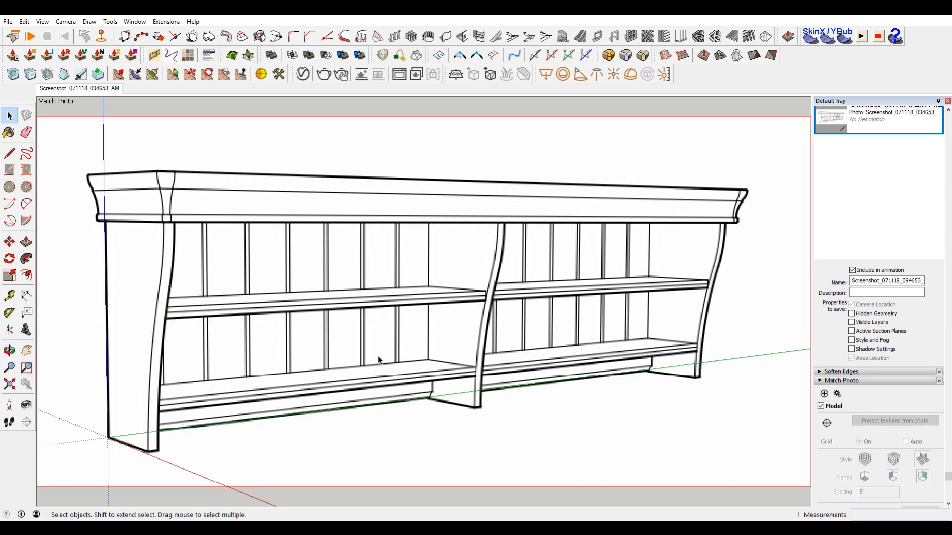
key(l)
click(108, 437)
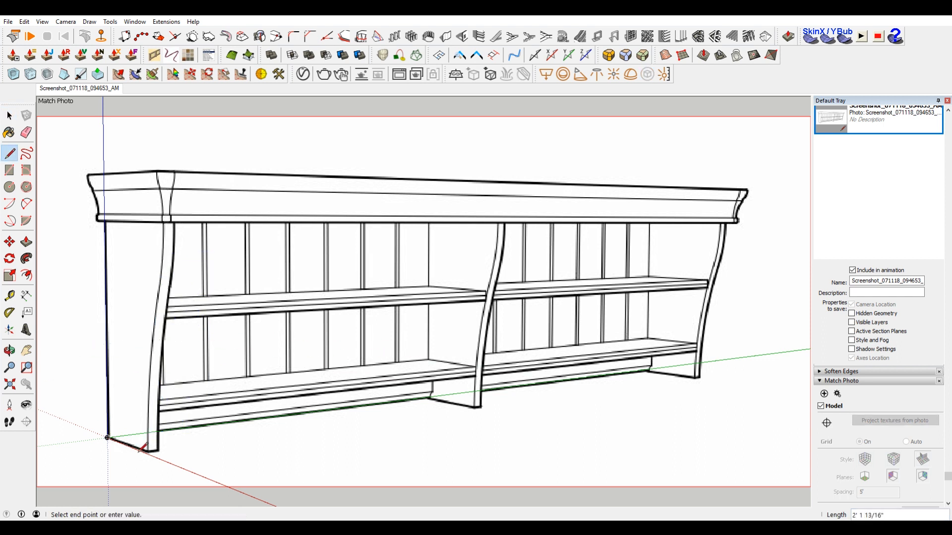
scroll(138, 452, up, 2)
scroll(171, 419, down, 4)
scroll(237, 314, down, 2)
scroll(142, 366, up, 3)
scroll(168, 359, up, 3)
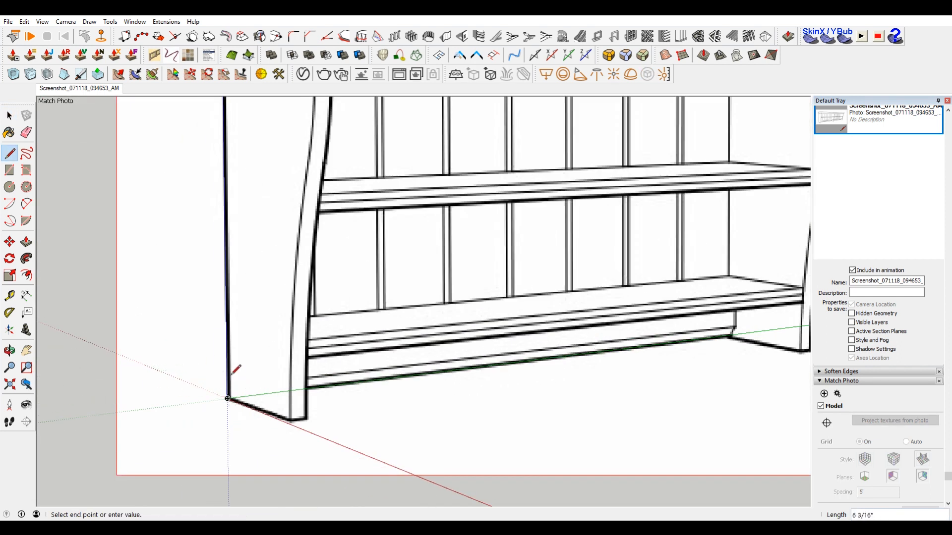
scroll(292, 417, up, 4)
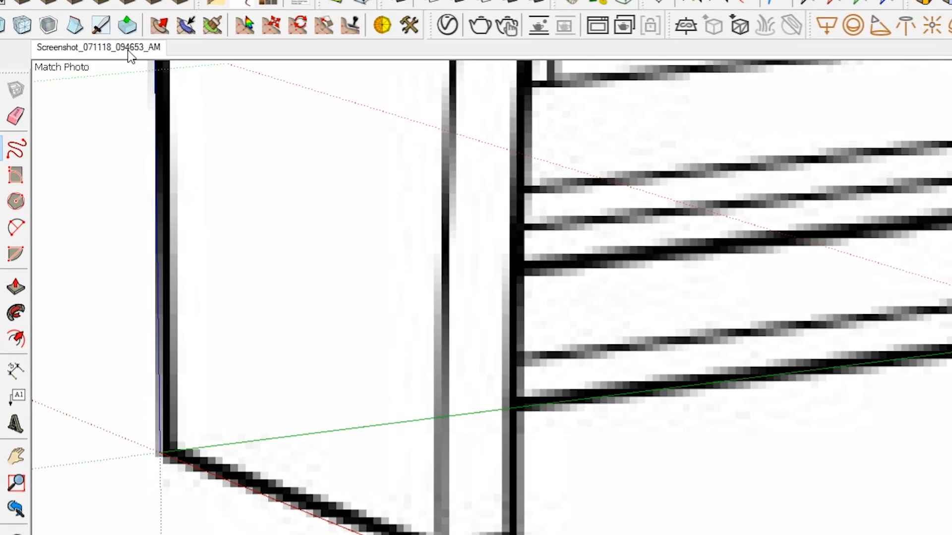
Step: Edit the matched photo again and refine the lower red vanishing line along the end panel's bottom edge
right_click(98, 90)
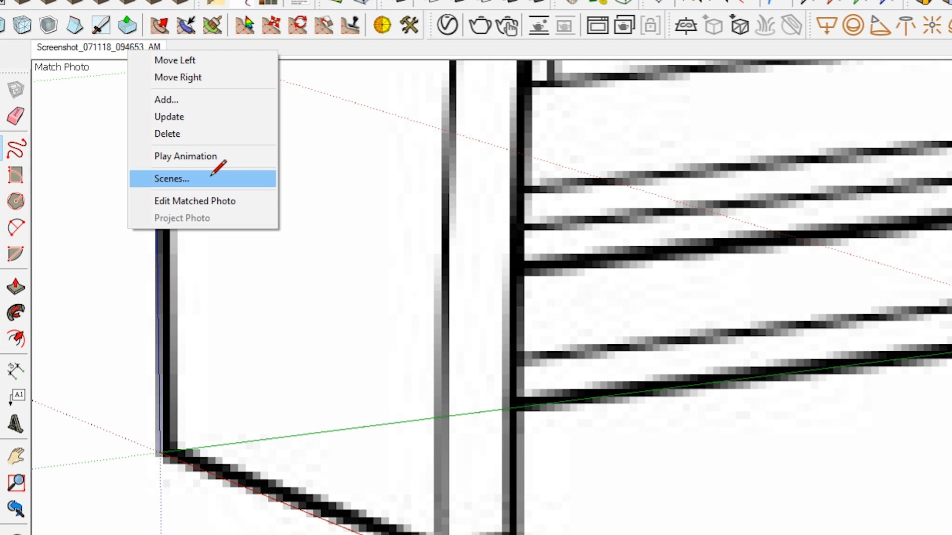
click(213, 200)
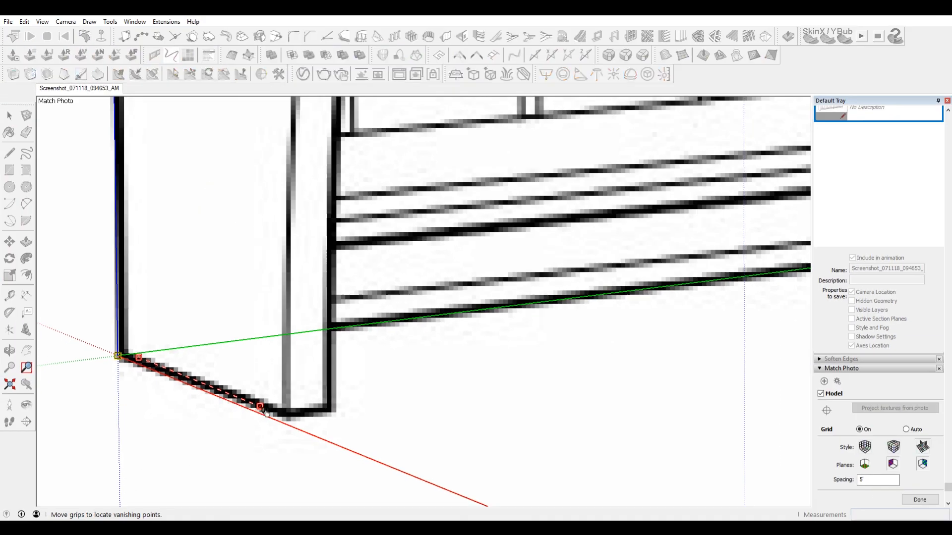
scroll(96, 463, up, 10)
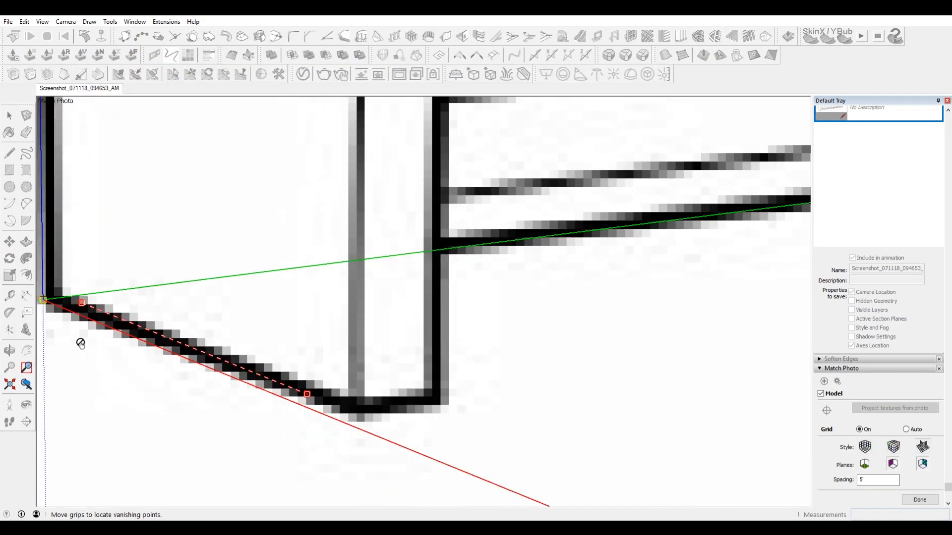
scroll(90, 306, down, 10)
scroll(131, 436, up, 15)
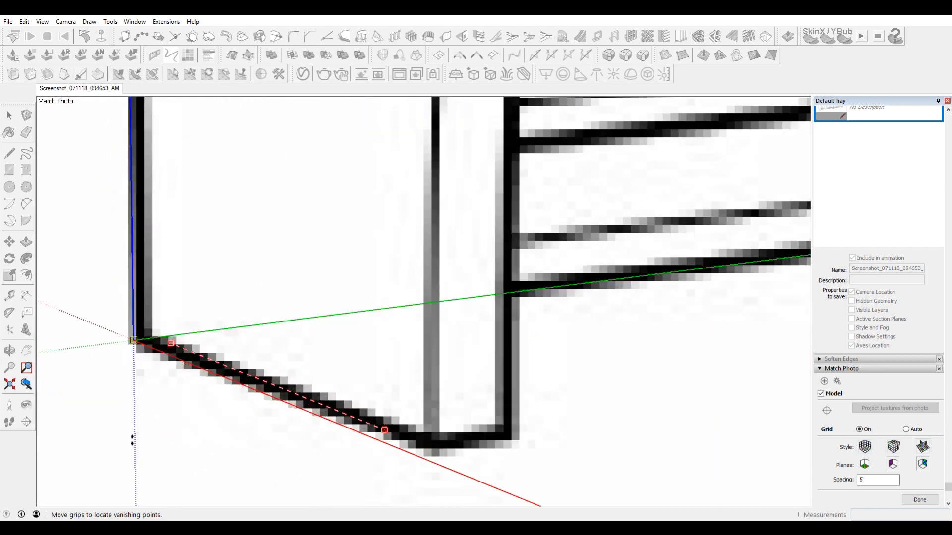
drag(180, 322, 168, 328)
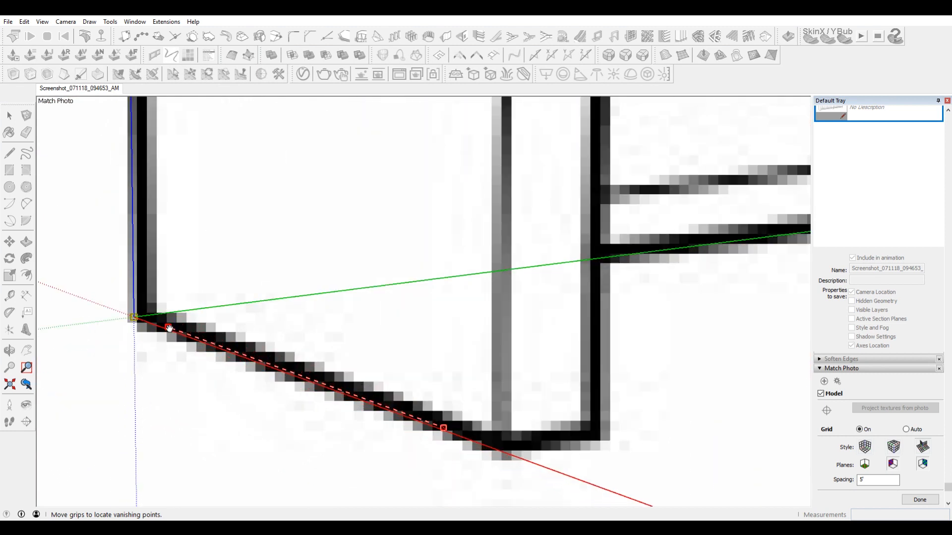
Step: Refine both grips of the upper red vanishing line along the top edge of the cornice's near end
scroll(231, 412, down, 10)
scroll(169, 120, up, 12)
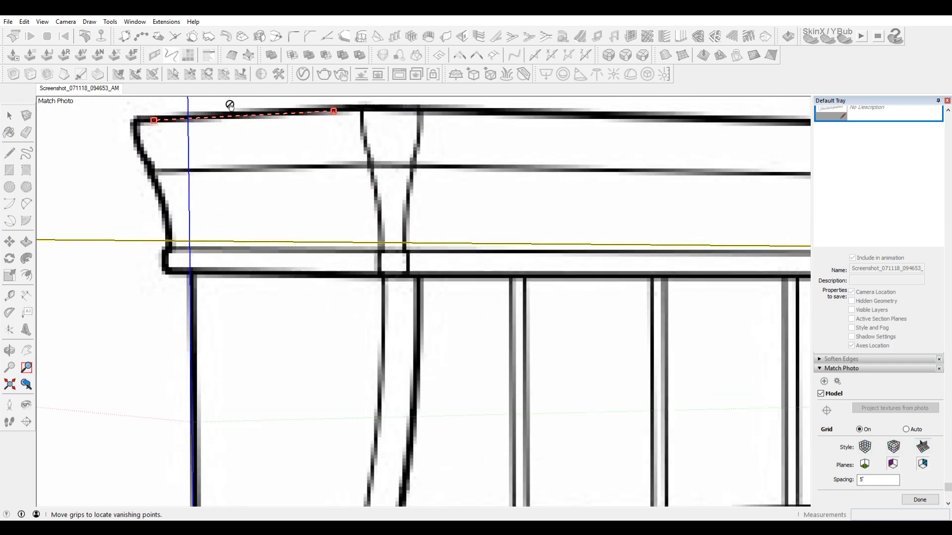
scroll(169, 120, up, 2)
drag(138, 125, 138, 121)
scroll(539, 237, down, 5)
scroll(557, 151, up, 4)
drag(540, 199, 557, 195)
Step: Extend the upper green vanishing line toward the cornice's far end and align both grips with its top front edge
scroll(234, 241, down, 5)
scroll(654, 295, down, 5)
scroll(520, 195, up, 10)
drag(507, 190, 795, 193)
scroll(623, 166, down, 3)
scroll(623, 166, down, 3)
scroll(340, 164, up, 10)
drag(393, 200, 391, 195)
Step: Check the lower green vanishing line's grips against the bottom corners of the middle and far brackets
scroll(335, 182, down, 10)
scroll(385, 255, up, 8)
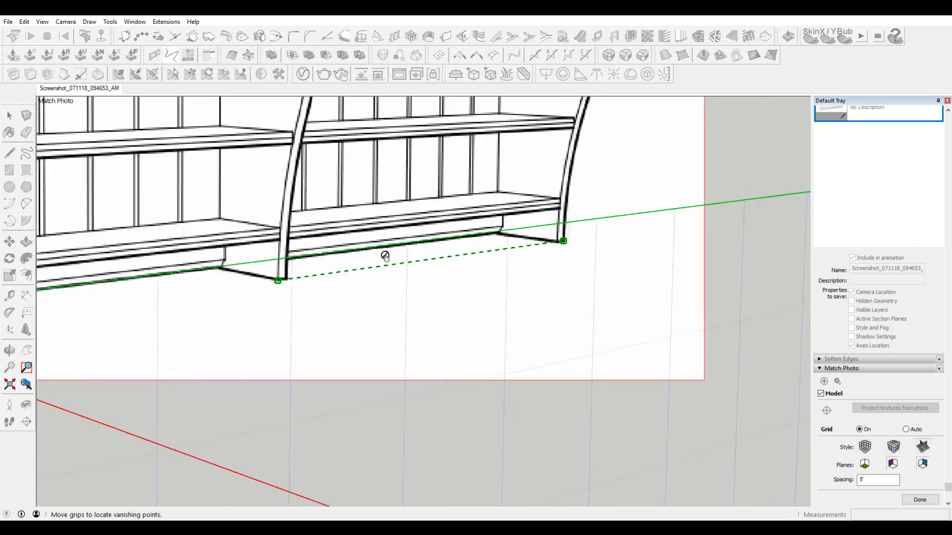
scroll(302, 270, up, 10)
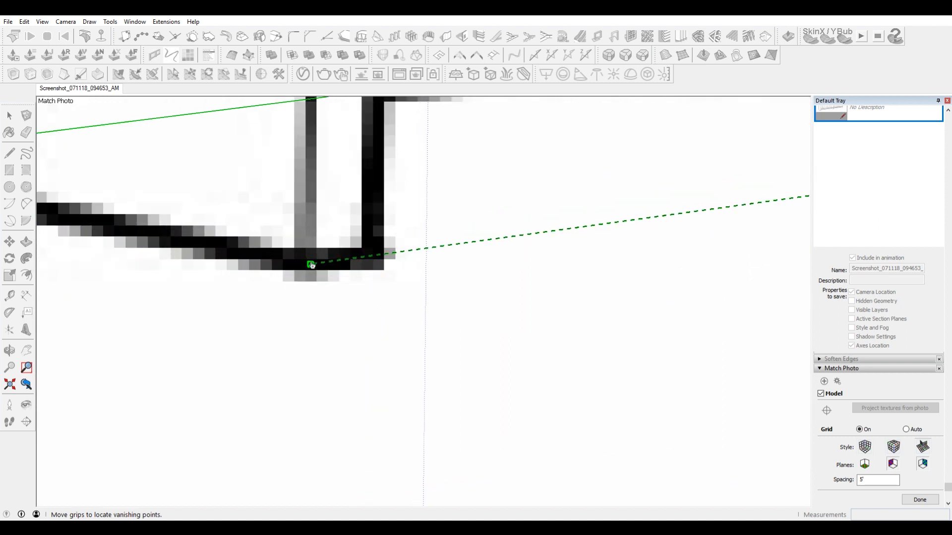
scroll(315, 250, down, 10)
scroll(656, 195, up, 10)
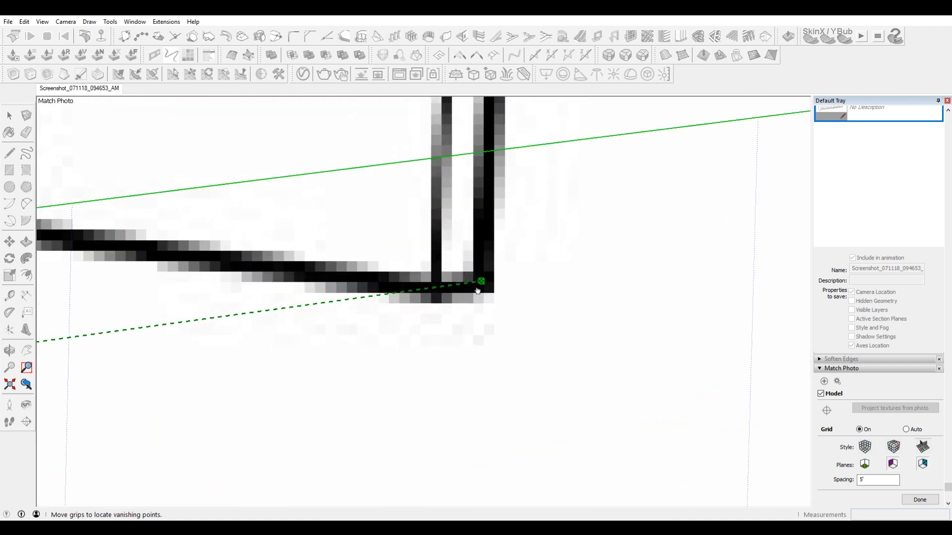
scroll(478, 290, down, 8)
scroll(391, 218, up, 8)
Step: Fine-tune the axis origin on the end panel's lower outer corner and finish editing the matched photo
scroll(441, 264, down, 8)
scroll(402, 276, up, 8)
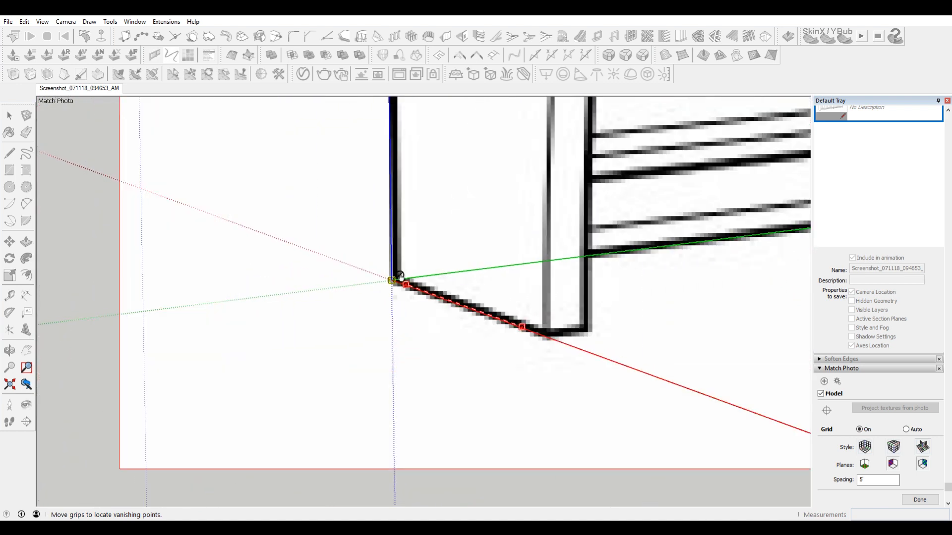
scroll(399, 276, up, 3)
drag(383, 288, 389, 285)
scroll(330, 221, down, 10)
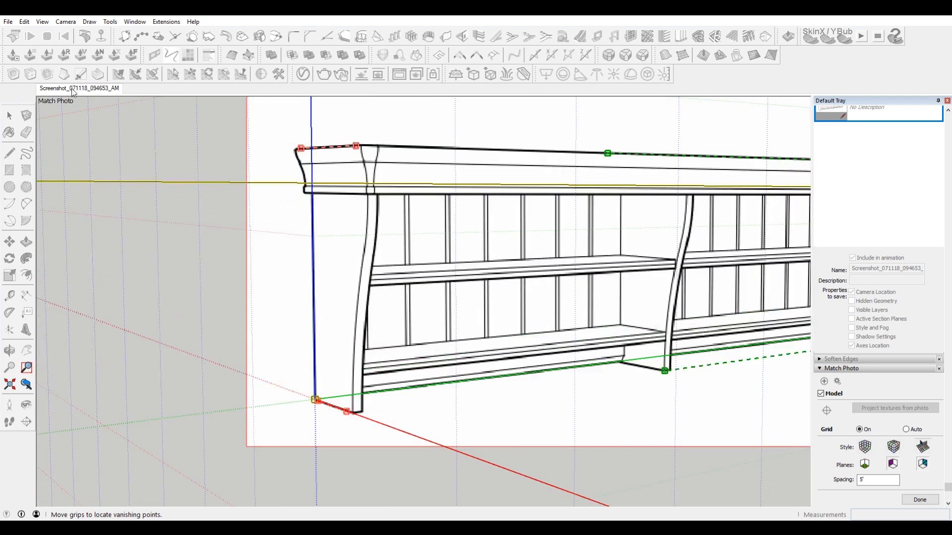
right_click(168, 117)
click(191, 123)
Step: Draw a closed rectangular face over the end panel from the origin up to the cornice's lower trim, about 2' 6 7/16" deep
scroll(312, 428, up, 4)
drag(236, 318, 622, 534)
key(l)
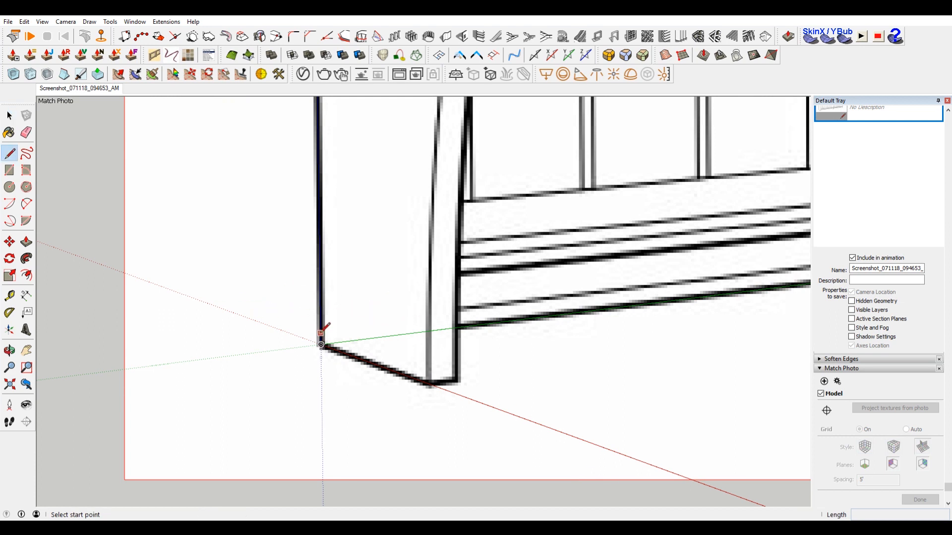
click(321, 344)
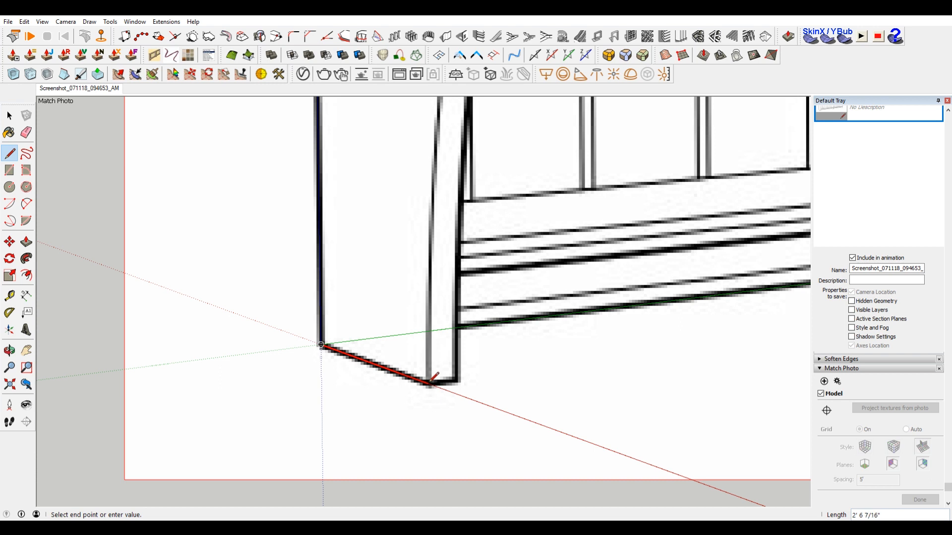
scroll(419, 371, down, 3)
scroll(418, 370, down, 2)
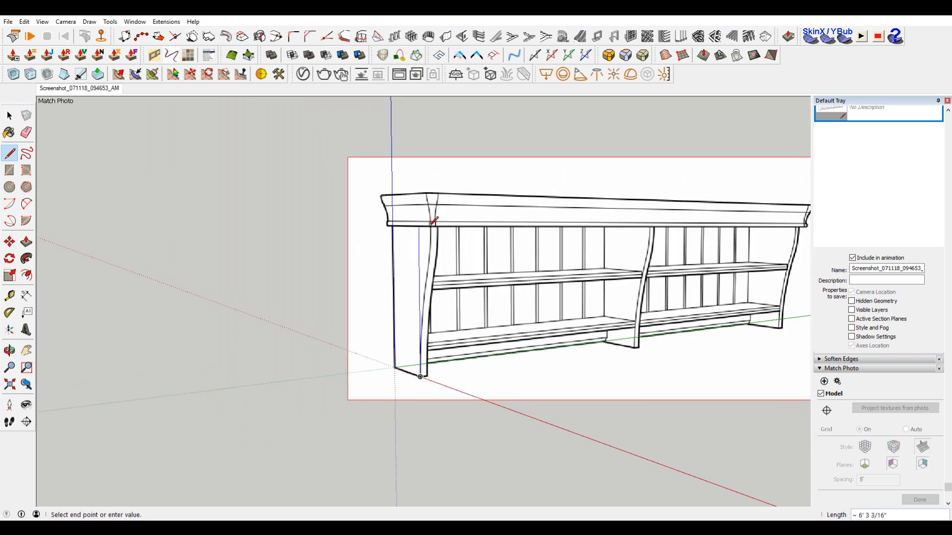
scroll(408, 240, up, 2)
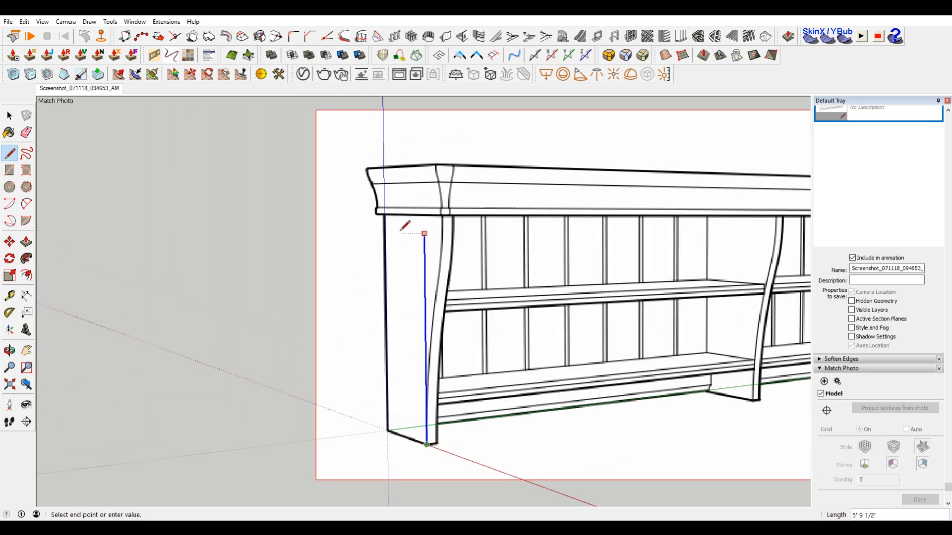
click(386, 207)
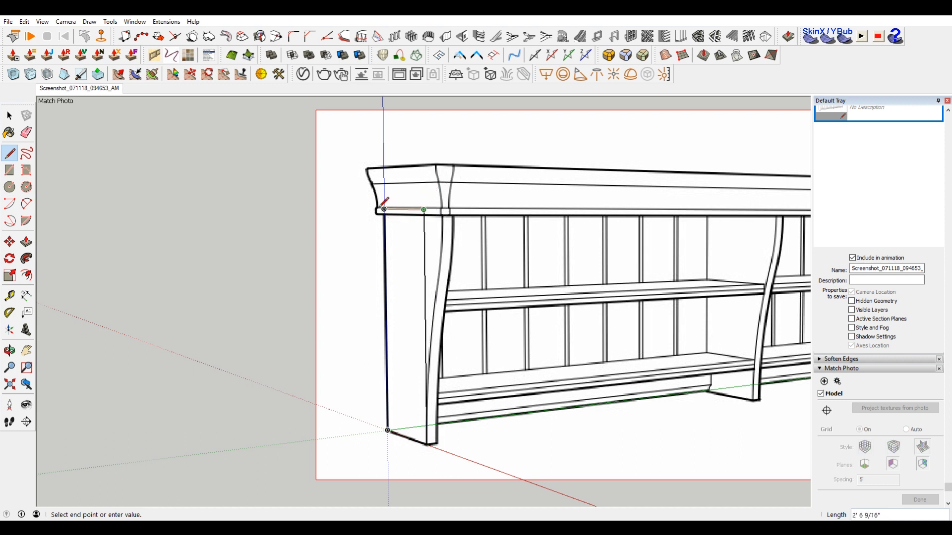
click(387, 430)
Step: Draw a line about 1' 1" long extending the end panel's top edge forward to the curved bracket's front edge
scroll(439, 226, up, 2)
click(416, 200)
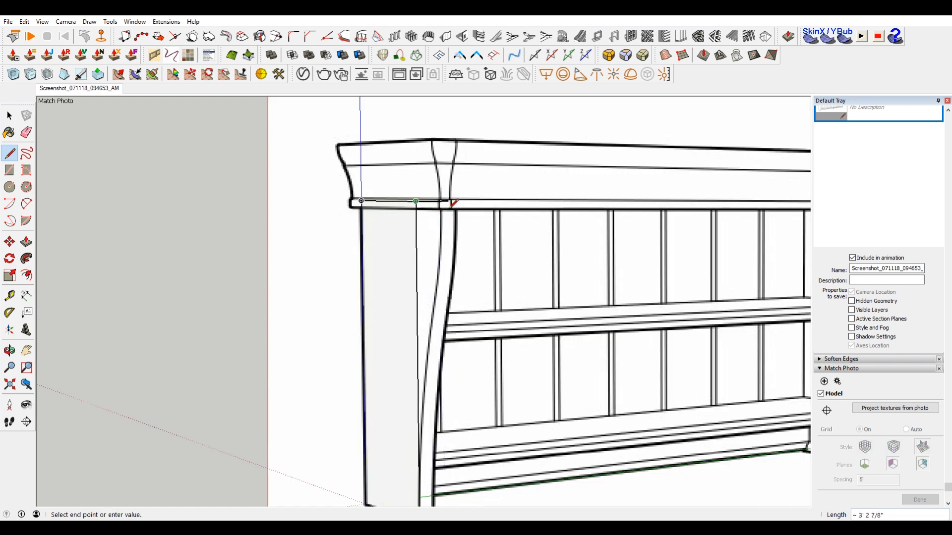
scroll(451, 205, up, 2)
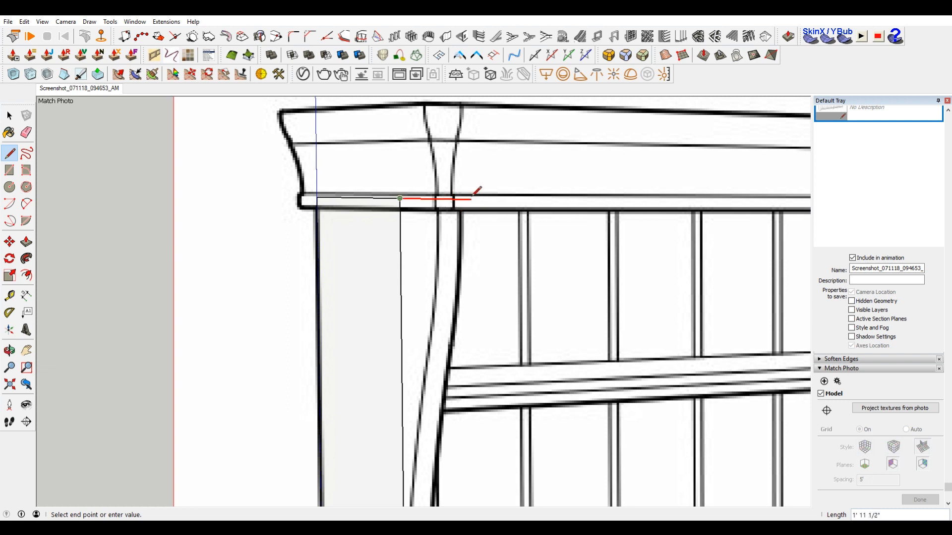
click(452, 195)
scroll(441, 197, up, 5)
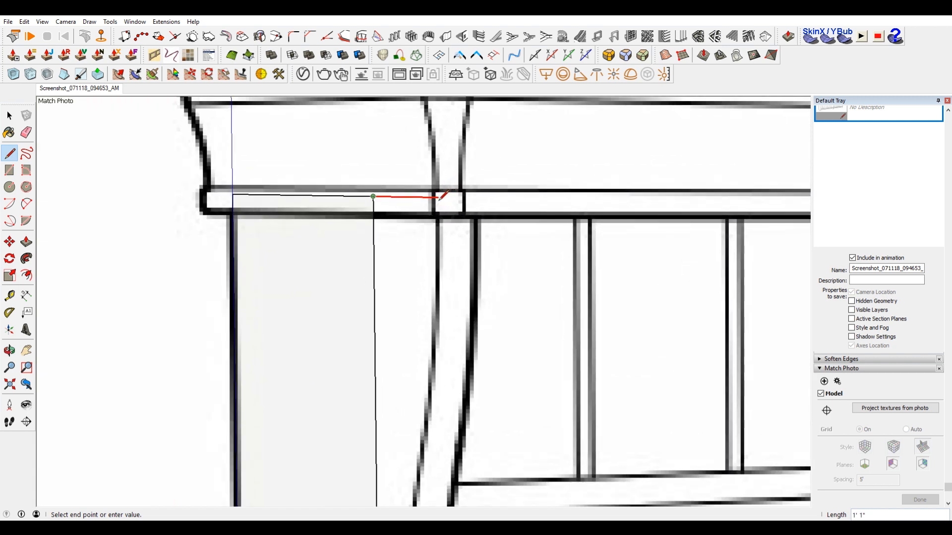
scroll(441, 196, down, 5)
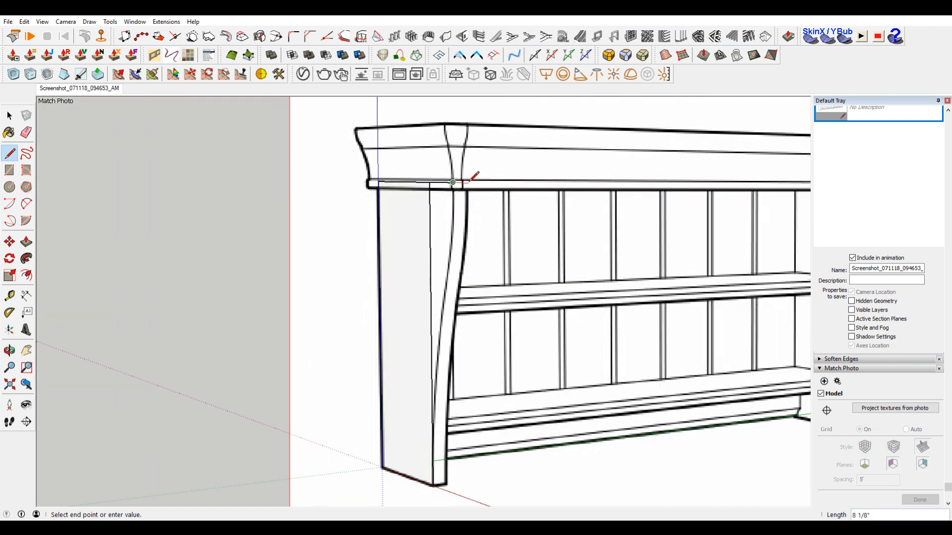
key(Escape)
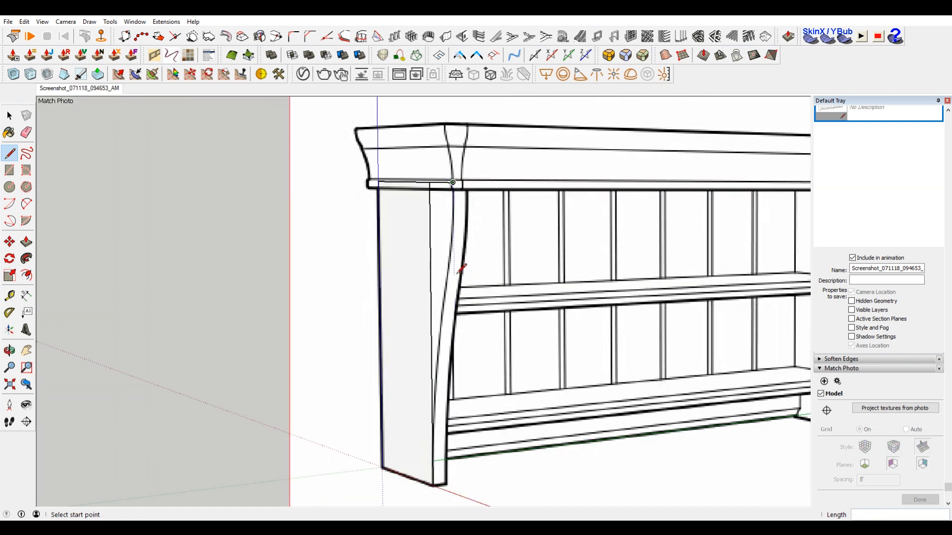
key(a)
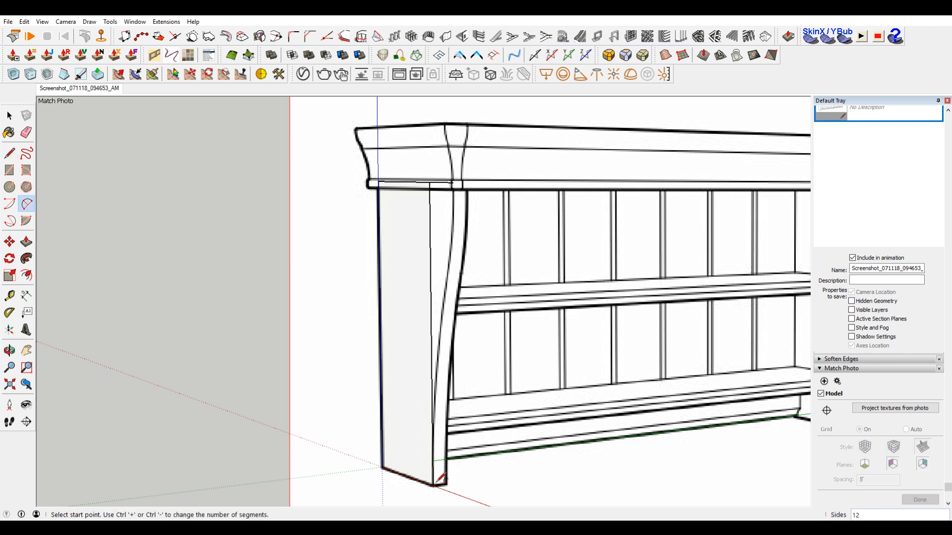
click(434, 485)
scroll(453, 290, up, 5)
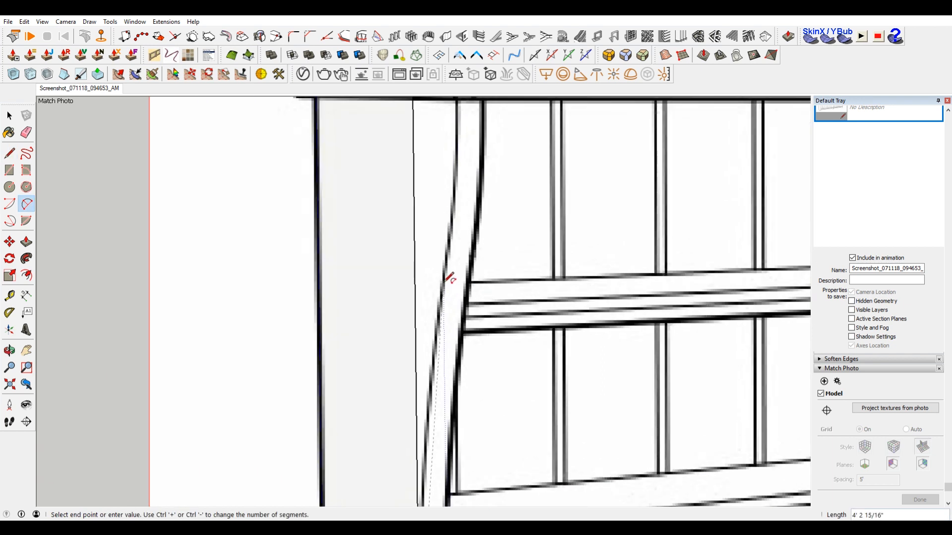
click(450, 277)
scroll(400, 297, down, 5)
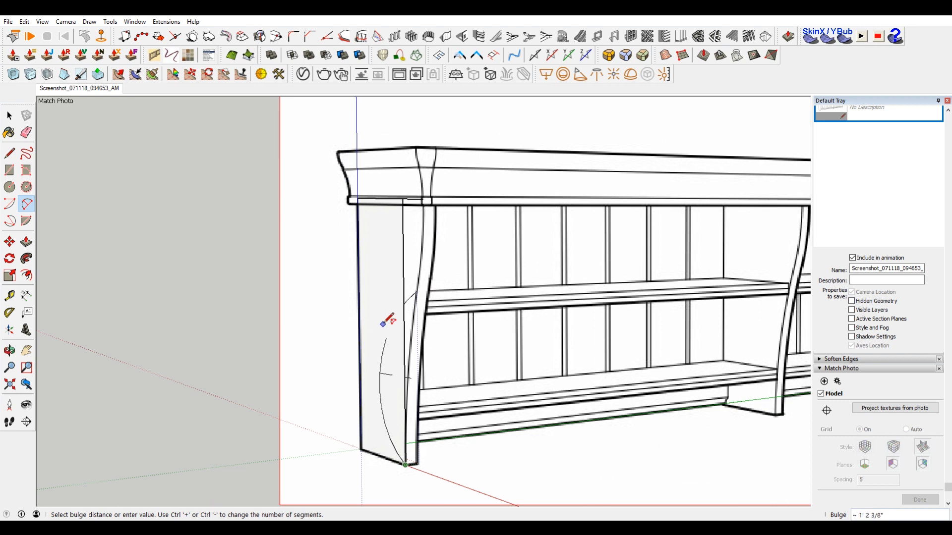
key(Escape)
Step: Draw a guide line about 8" long from the end panel's front edge to the bracket curve at upper-shelf height
key(l)
click(403, 296)
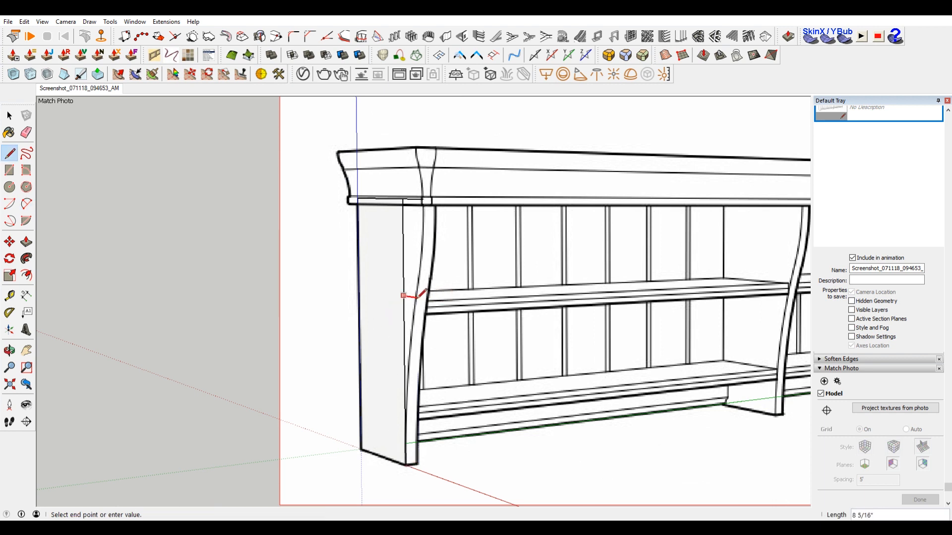
scroll(420, 294, up, 5)
scroll(417, 285, down, 6)
Step: Draw an arc from the guide line's outer end to the panel's lower front corner, bulged about 2 1/8" along the bracket curve
key(a)
click(411, 270)
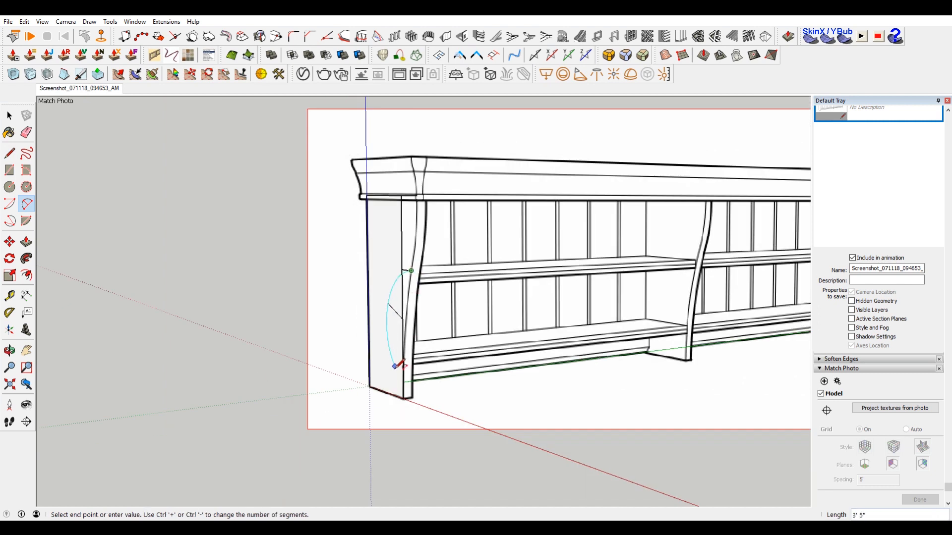
click(404, 396)
scroll(400, 333, up, 3)
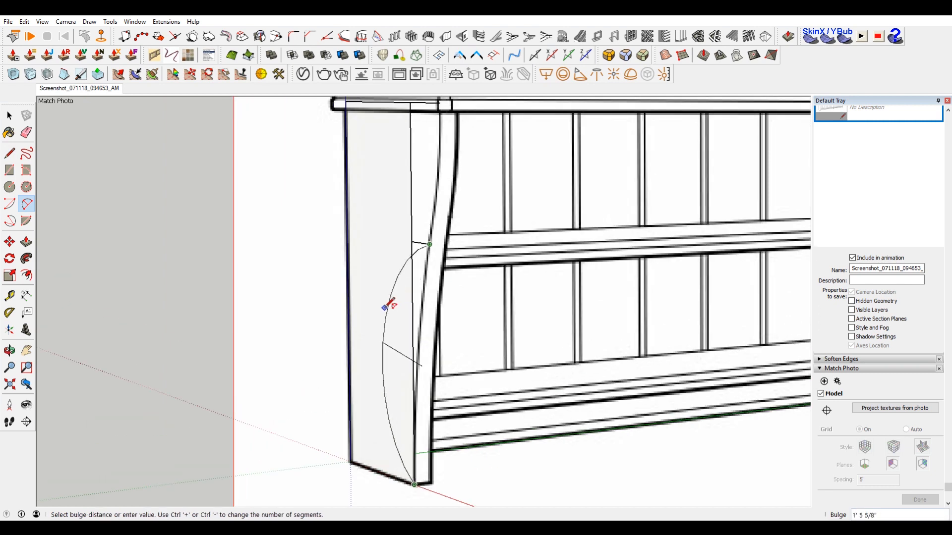
scroll(416, 295, up, 3)
scroll(427, 296, down, 2)
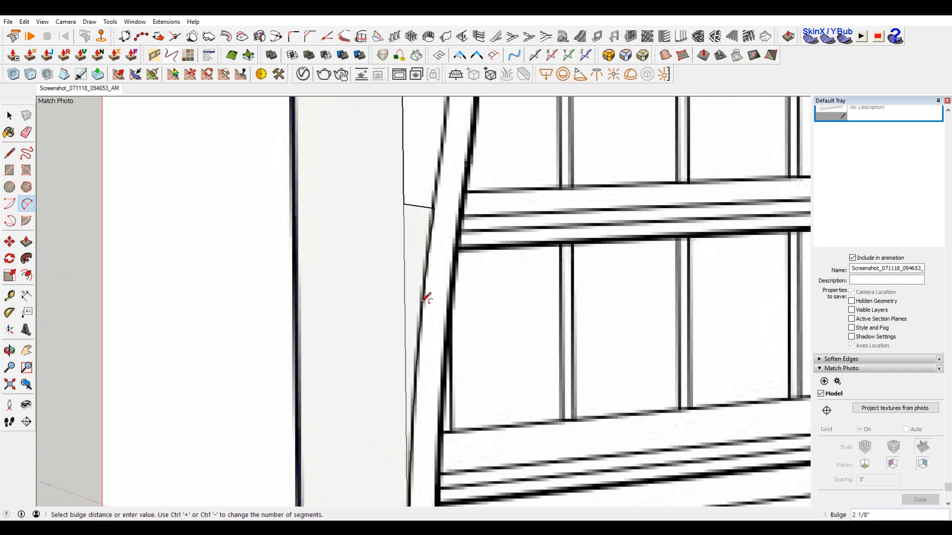
click(427, 297)
Step: Draw an opposite arc from the guide line's outer end to the front end of the top edge, following the bracket's upper curve
scroll(429, 278, down, 5)
click(432, 246)
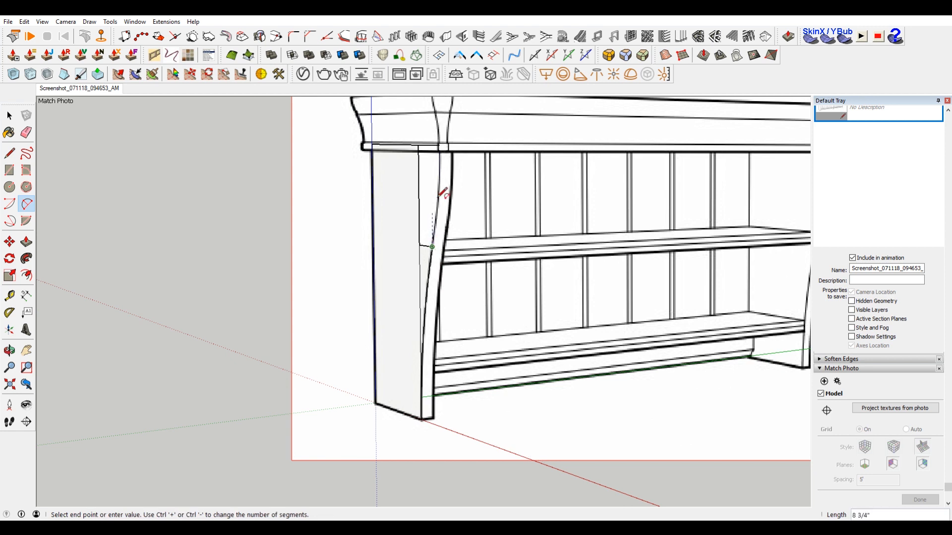
click(440, 145)
scroll(428, 191, up, 3)
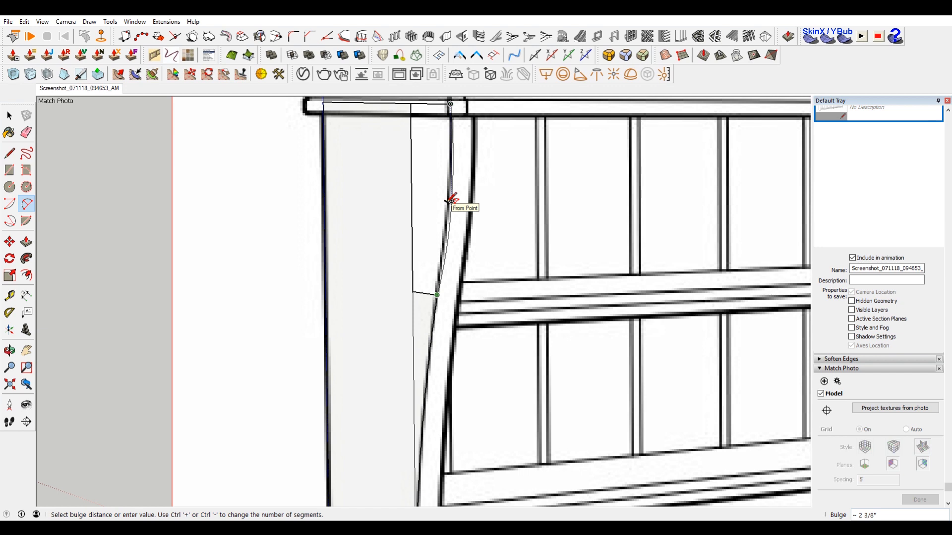
scroll(451, 199, up, 3)
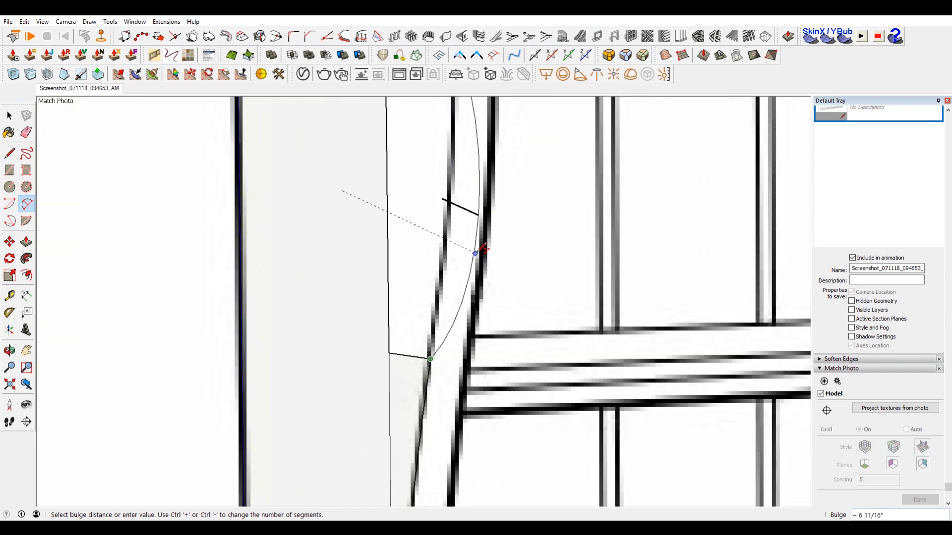
click(471, 140)
scroll(485, 298, down, 4)
Step: Erase the straight front edge and the guide line inside the end panel's curved profile
key(space)
key(e)
mouse_move(440, 318)
mouse_down()
mouse_move(416, 293)
mouse_move(432, 255)
mouse_up()
scroll(443, 200, down, 3)
Step: Push/Pull the end panel profile to about 3 1/16" thick and hide the seam where the two front curves meet
key(space)
click(419, 282)
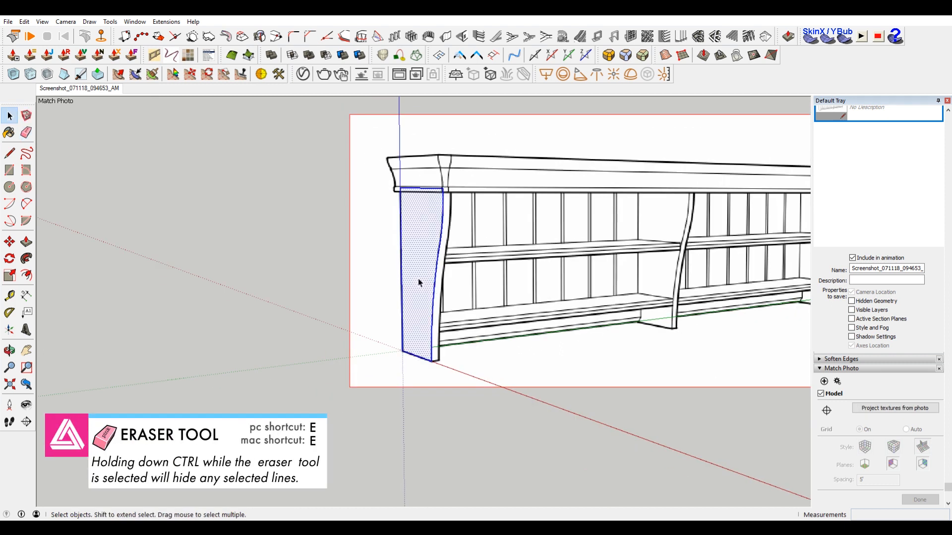
key(p)
scroll(418, 283, up, 3)
click(419, 286)
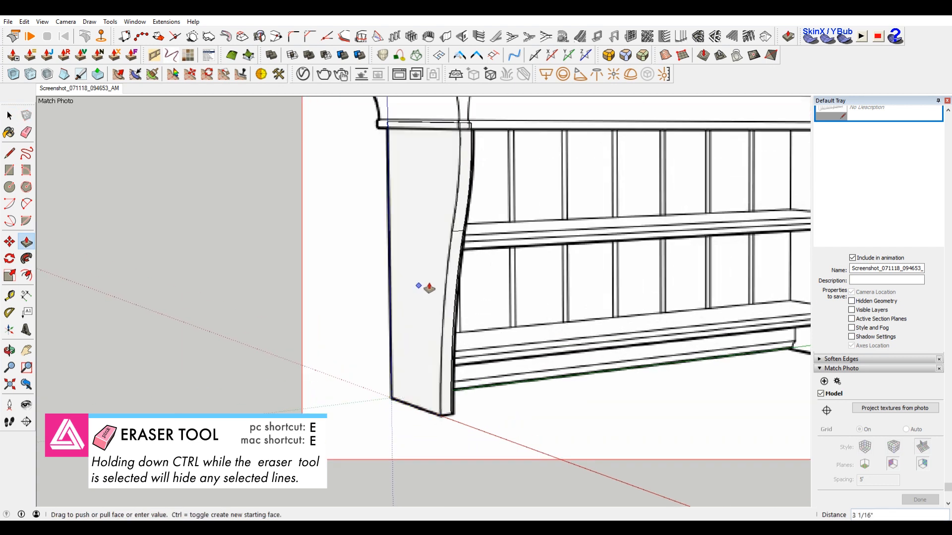
click(419, 285)
key(e)
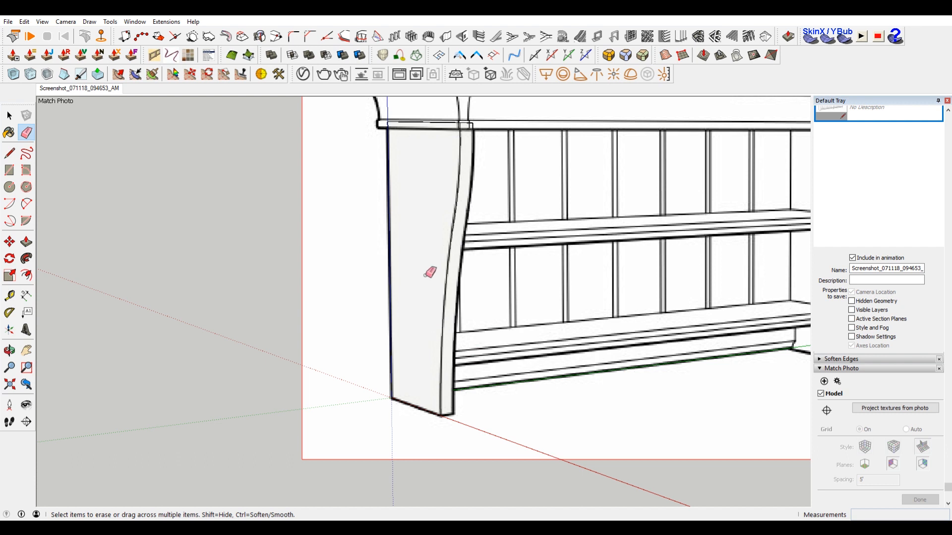
Step: Select all the end panel geometry and make it a group
key(space)
click(418, 222)
right_click(419, 222)
mouse_move(474, 326)
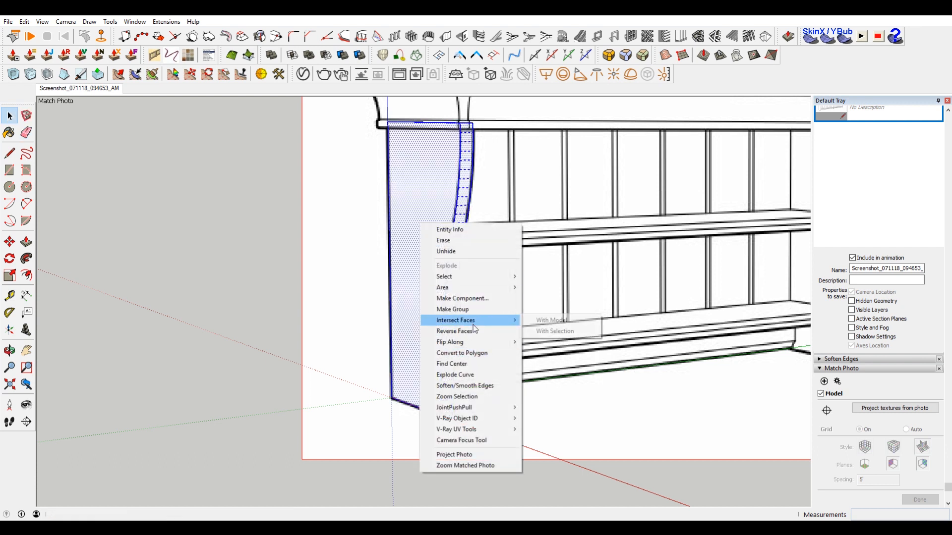
click(492, 299)
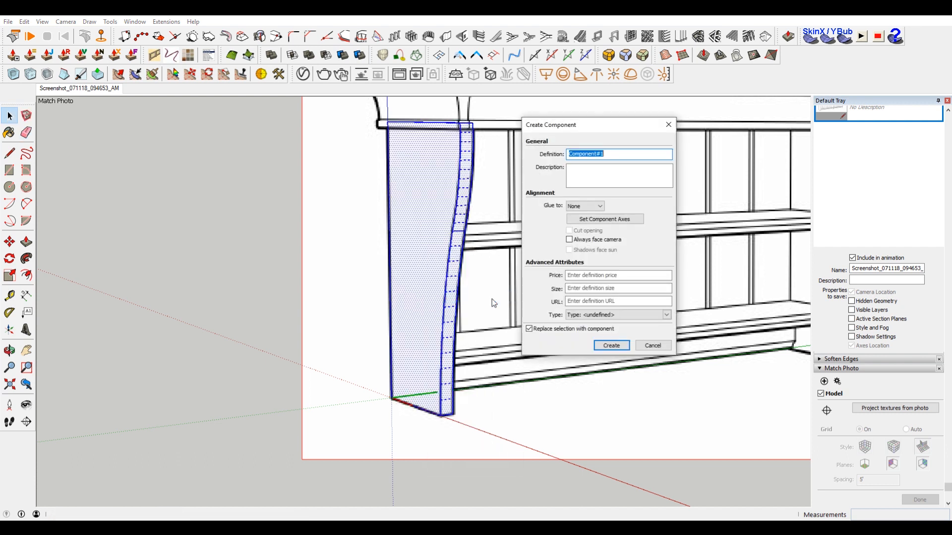
click(654, 345)
right_click(424, 164)
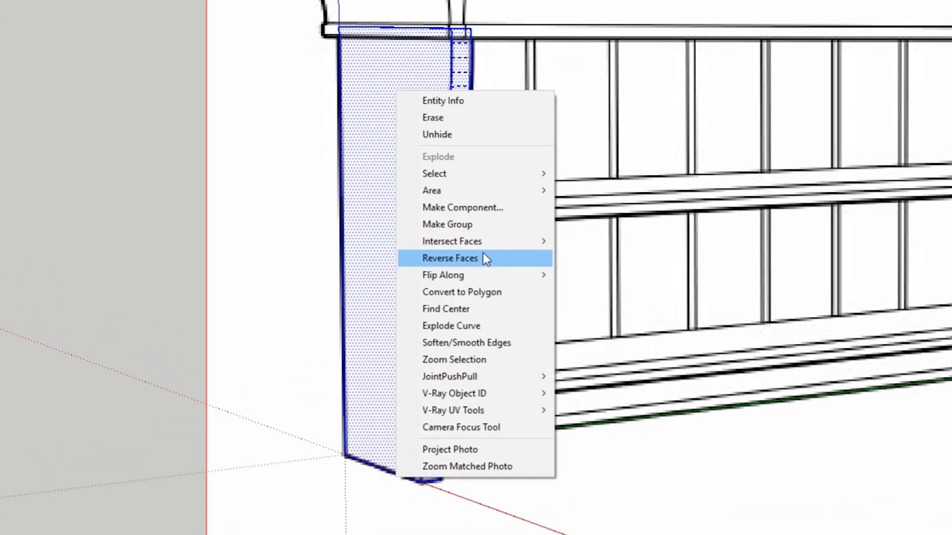
click(495, 224)
Step: Convert the end panel group into a component named VerticalSupport
right_click(384, 137)
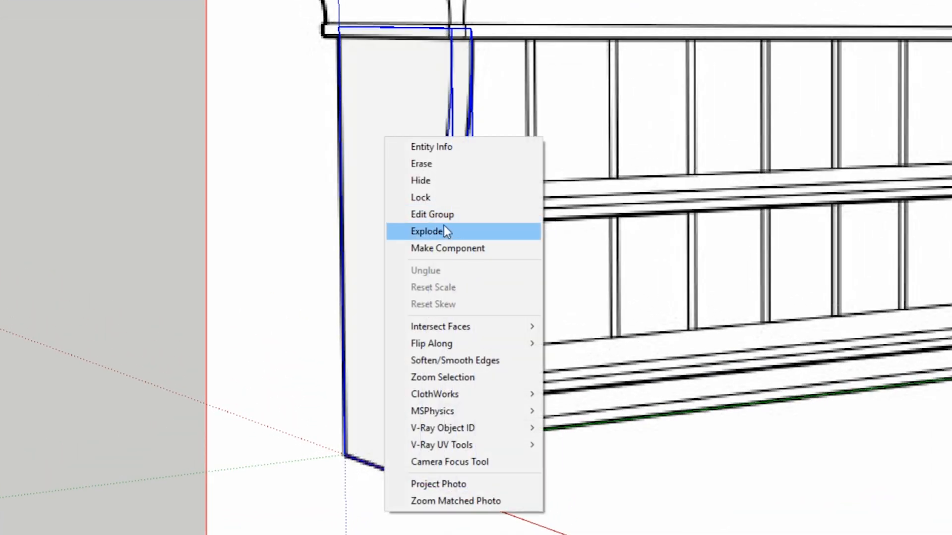
click(467, 249)
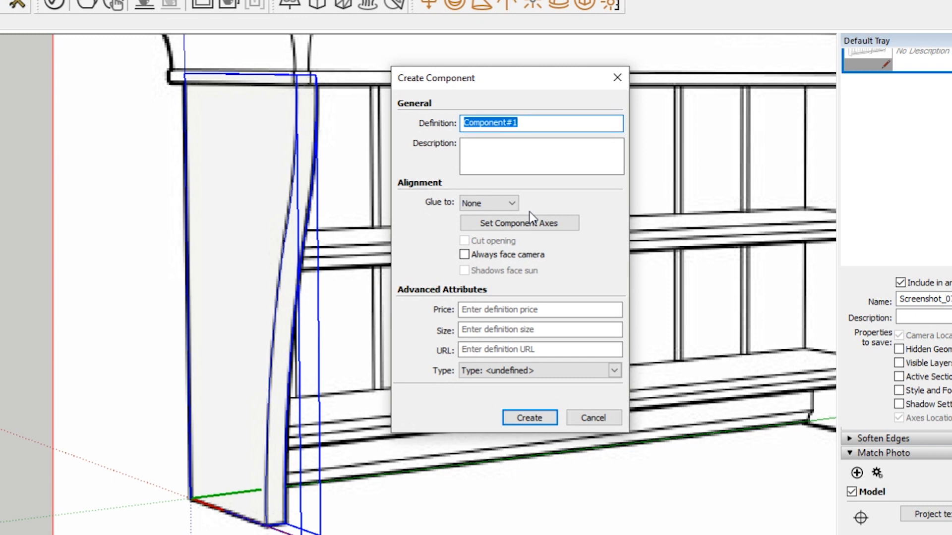
text(E)
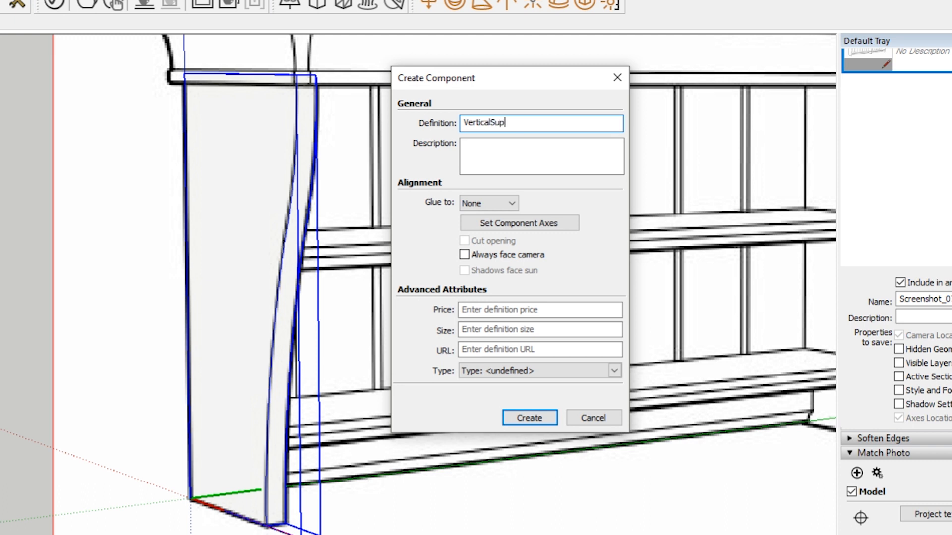
key(Return)
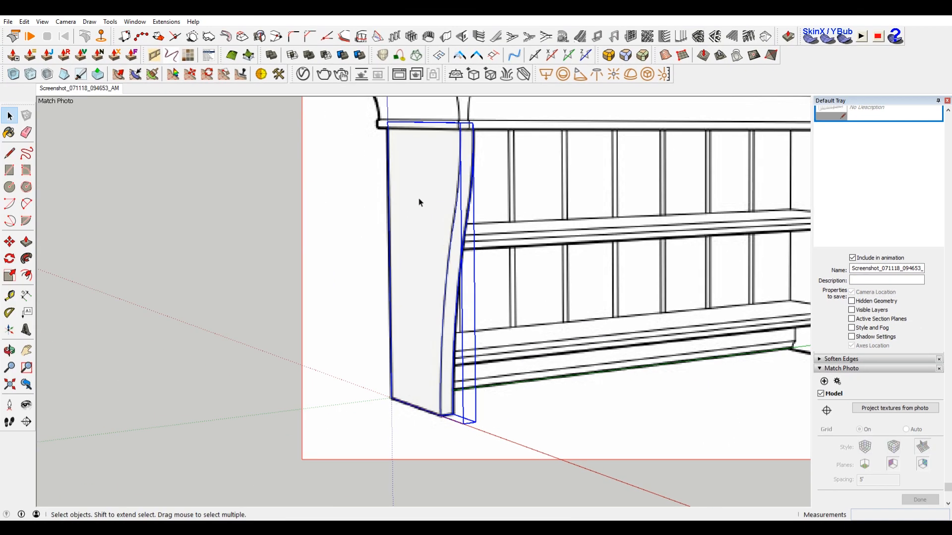
Step: Collapse the materials and show the entity info to check the VerticalSupport component's definition, then clear the selection
right_click(266, 205)
click(910, 333)
scroll(910, 333, up, 10)
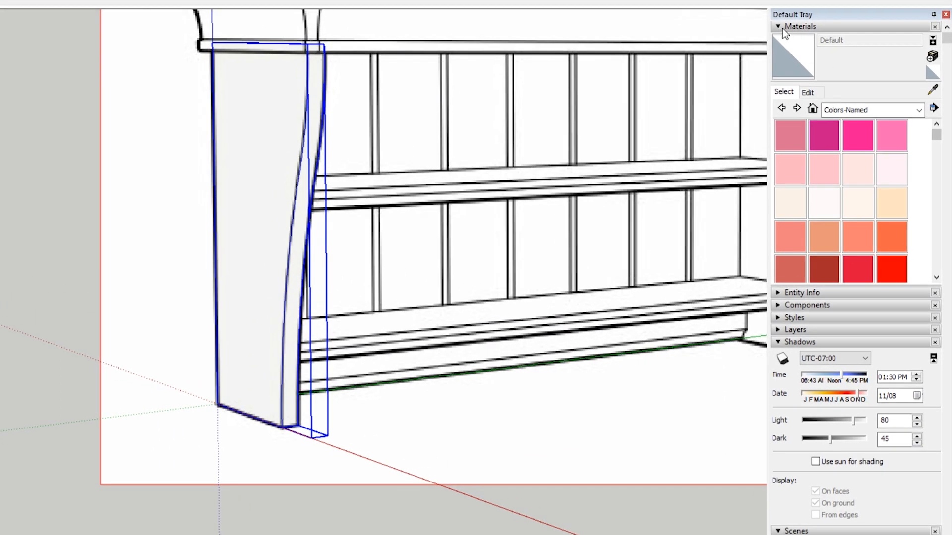
click(782, 28)
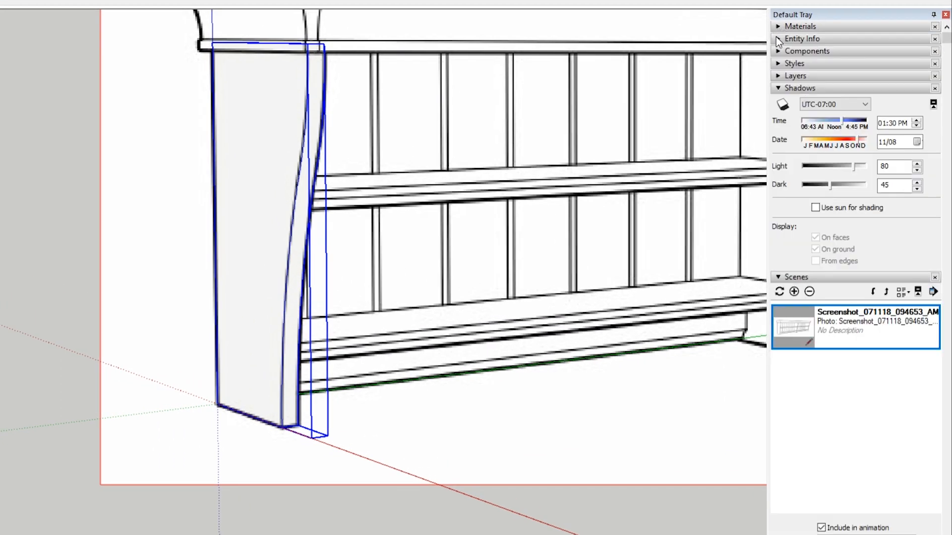
click(776, 39)
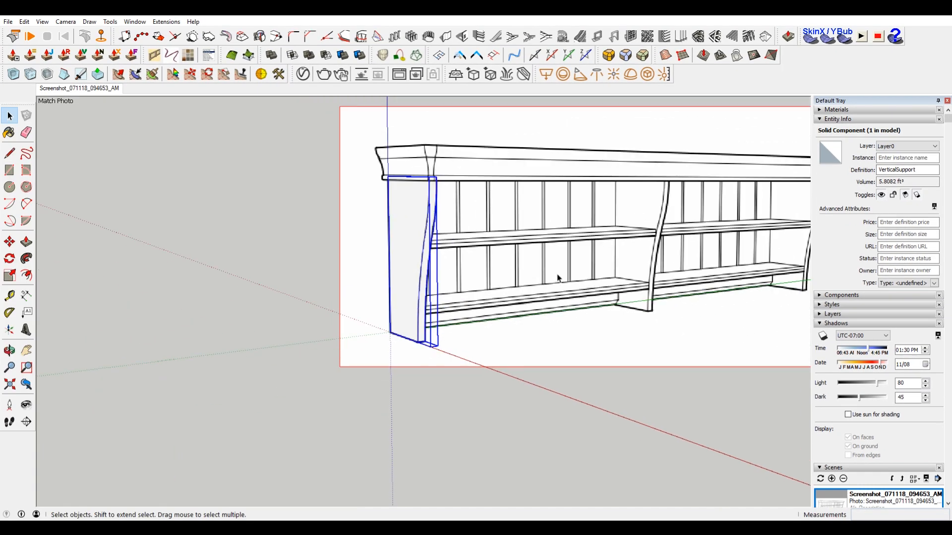
click(626, 234)
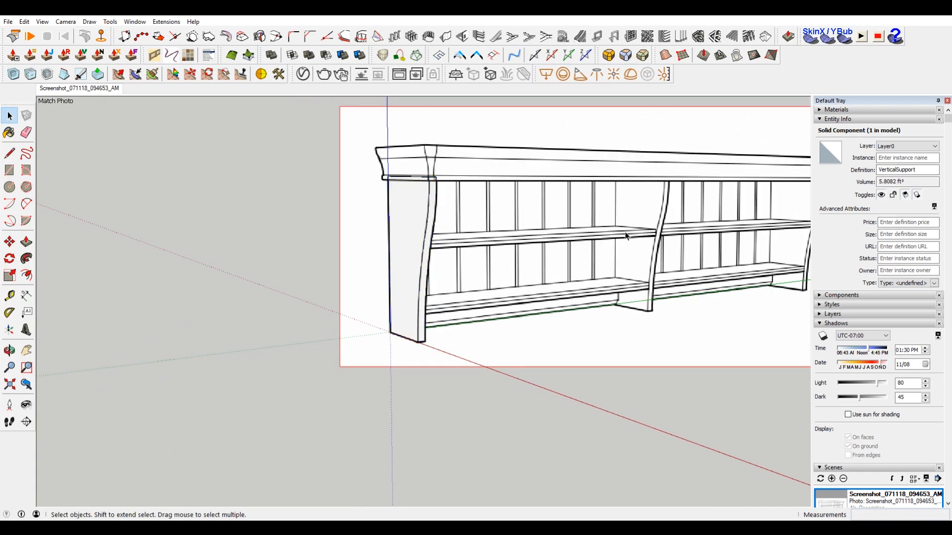
Step: Copy the VerticalSupport component about 24' 5" along the green axis onto the far end bracket in the photo
scroll(626, 234, down, 6)
scroll(719, 267, up, 5)
click(343, 251)
scroll(372, 318, up, 3)
key(m)
click(350, 315)
key(ctrl)
scroll(322, 307, down, 3)
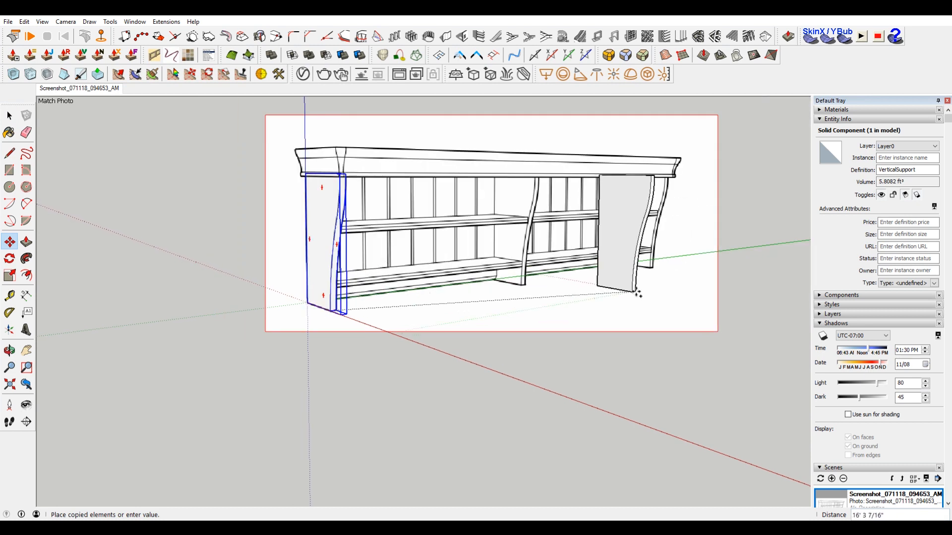
scroll(631, 255, up, 3)
scroll(674, 253, up, 2)
scroll(674, 252, up, 3)
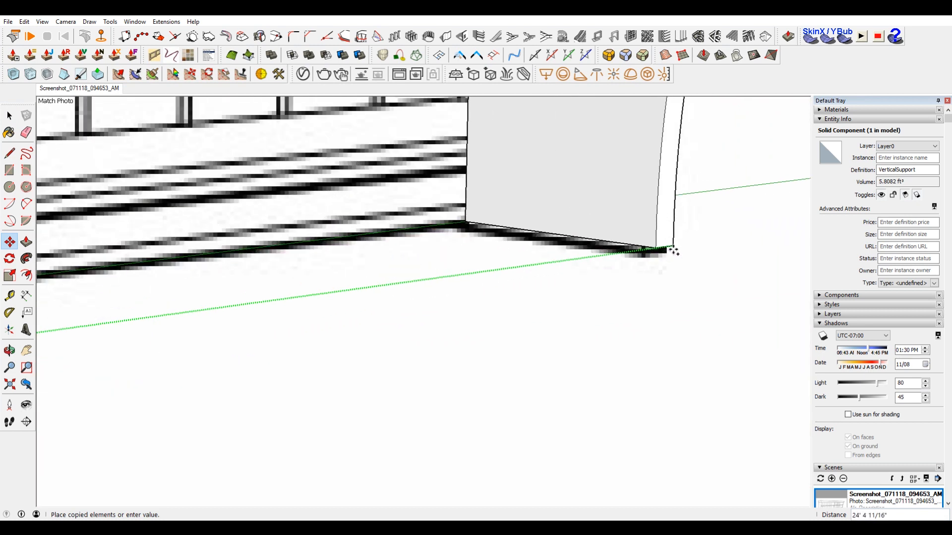
click(742, 258)
scroll(696, 269, down, 8)
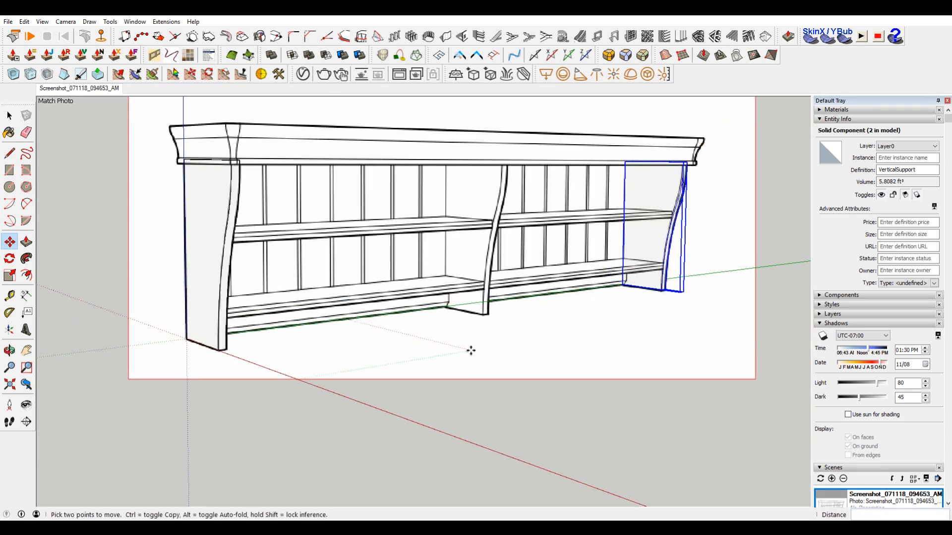
Step: Divide the copy spacing with /2 to add a VerticalSupport at the middle bracket
text(/2)
key(Return)
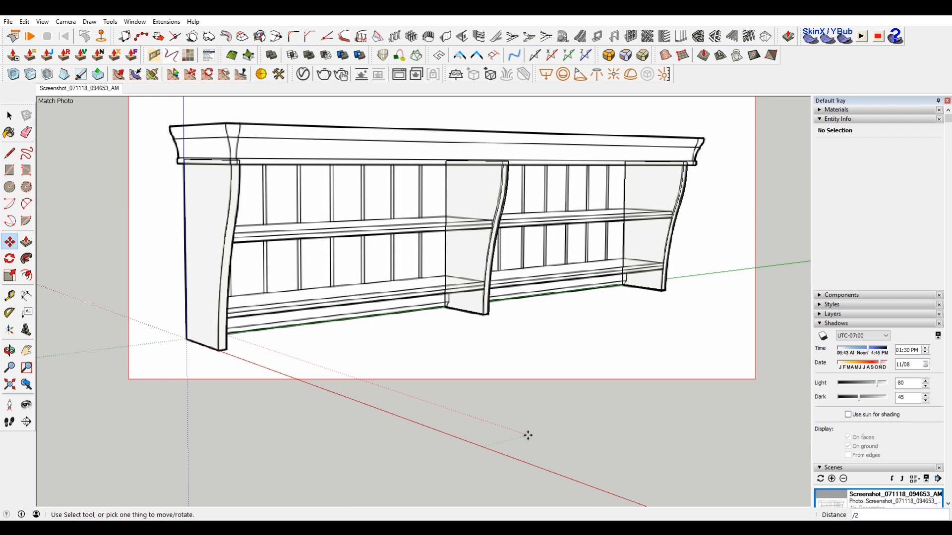
key(space)
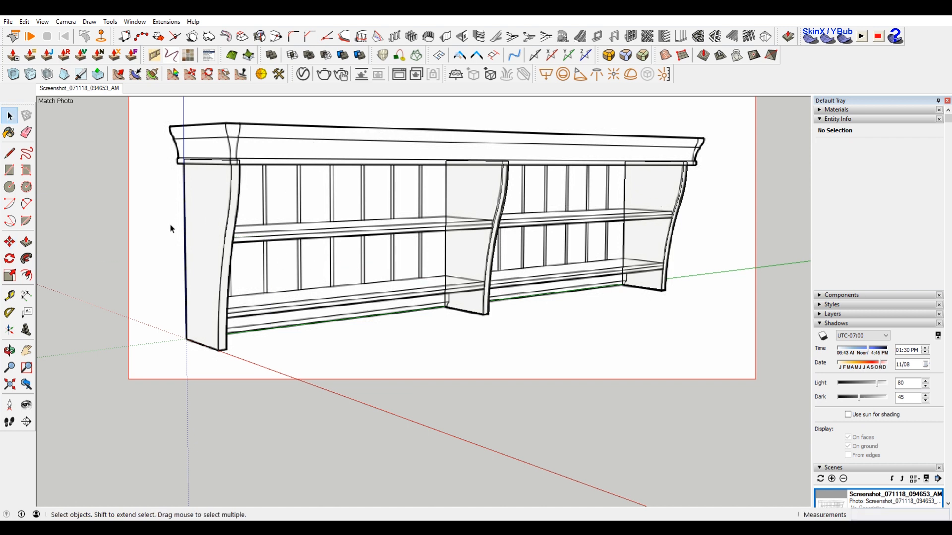
Step: Draw a closed 2' 11 13/16" by 1 11/16" shelf-end face on the middle support over the upper shelf's top board
key(e)
scroll(243, 213, up, 8)
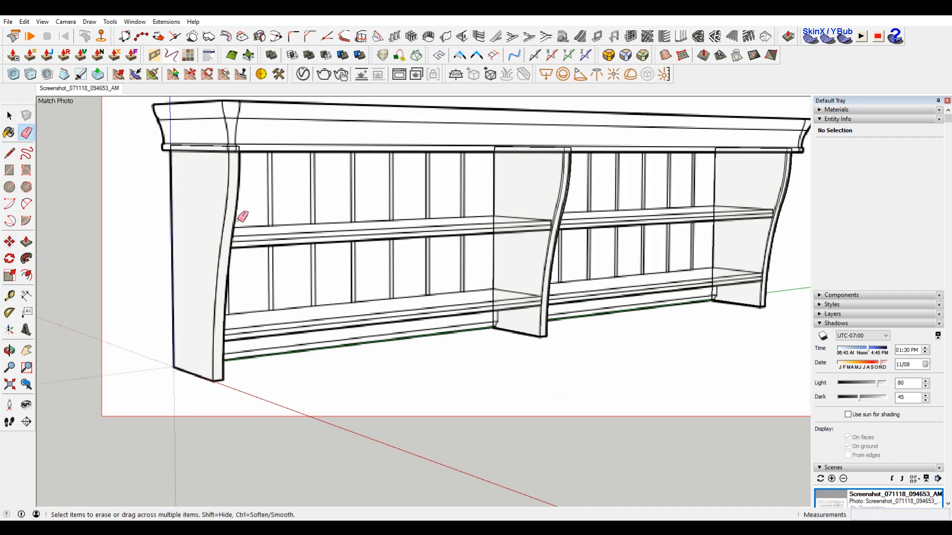
key(l)
scroll(629, 218, up, 3)
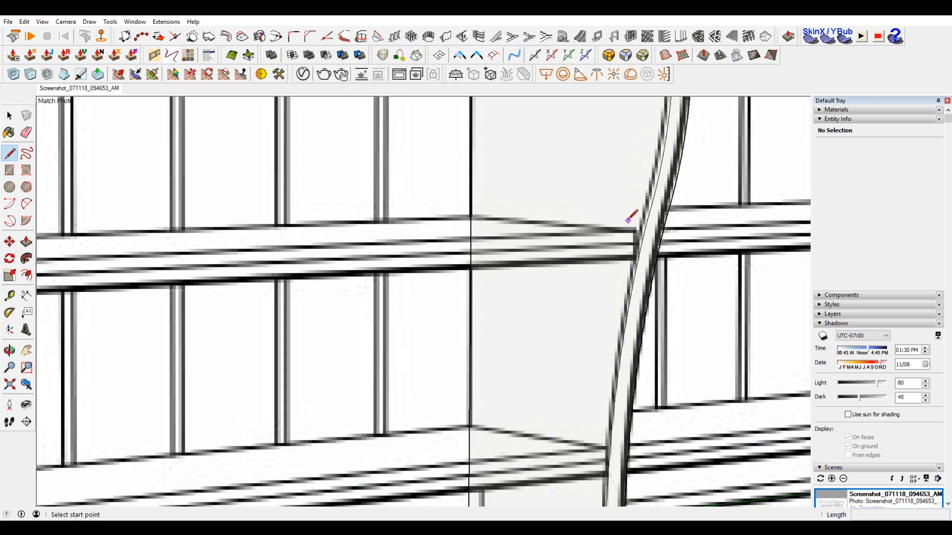
click(471, 217)
click(633, 231)
click(633, 243)
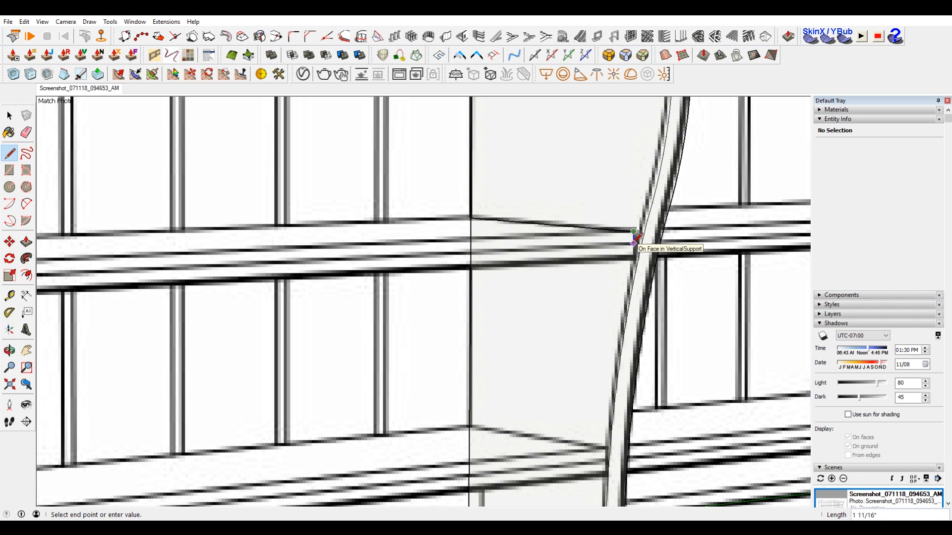
click(471, 229)
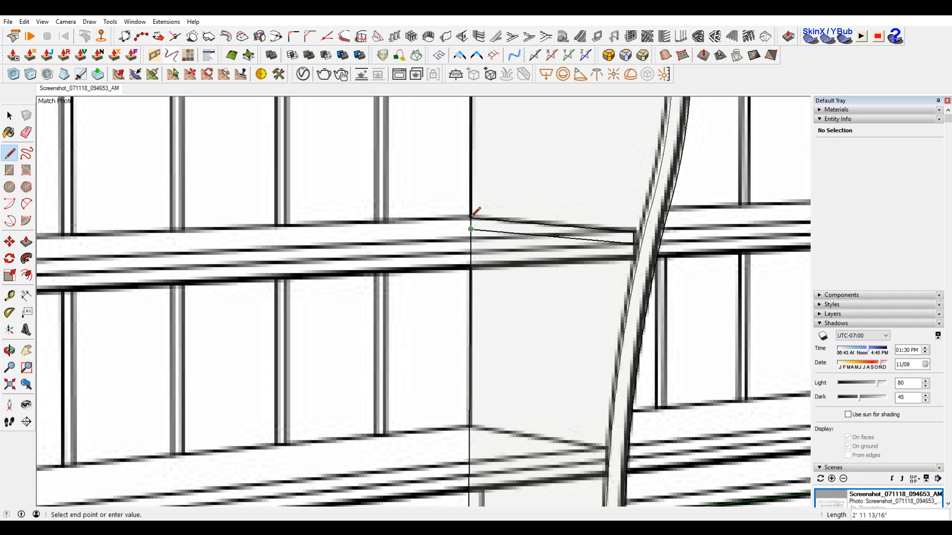
Step: Push/Pull the shelf-end face about 11' 9 7/8" from the middle support to the first vertical support
key(space)
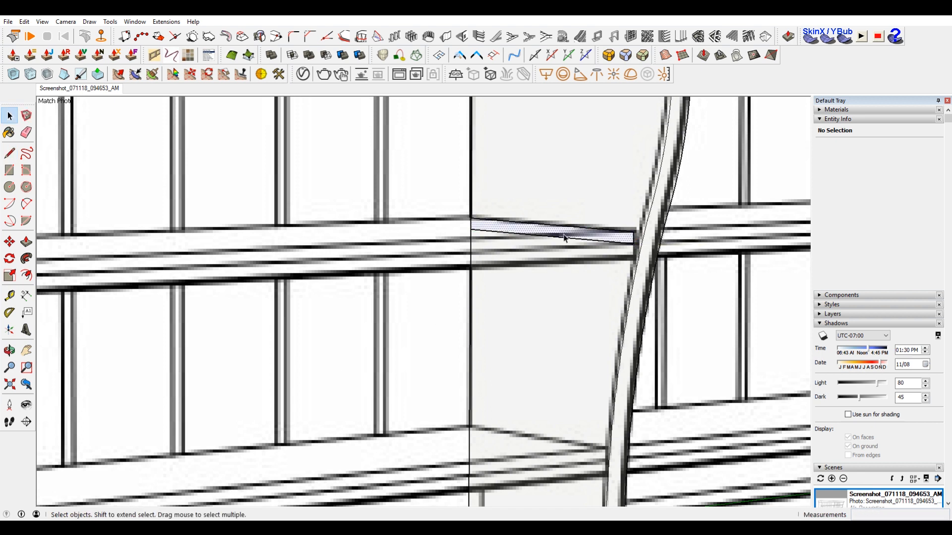
click(565, 233)
key(p)
scroll(550, 248, down, 8)
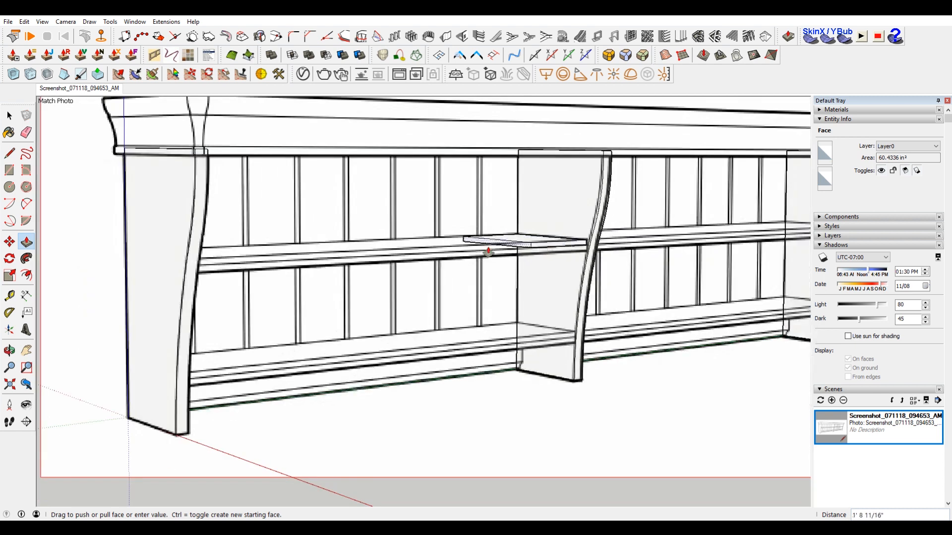
click(188, 436)
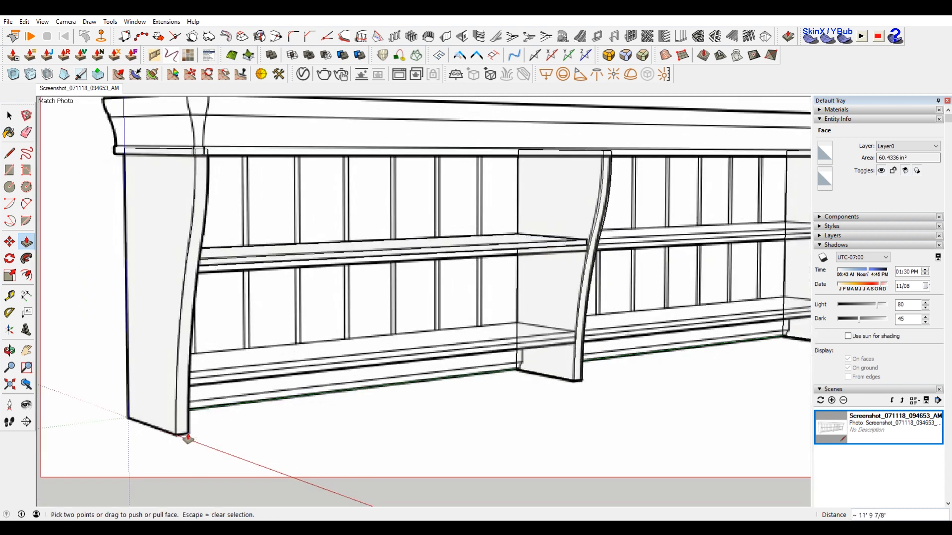
Step: Group the upper shelf's top board and copy it straight down directly beneath itself as the lower board
key(space)
click(587, 241)
scroll(587, 241, up, 4)
key(m)
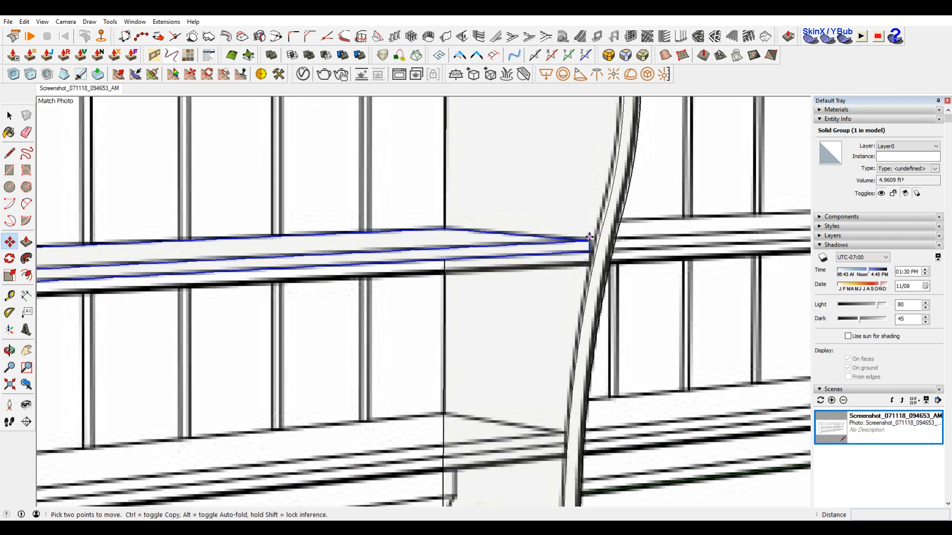
click(590, 241)
key(ctrl)
click(590, 252)
Step: Combine the two stacked board groups into one component named Shelf
key(space)
click(550, 252)
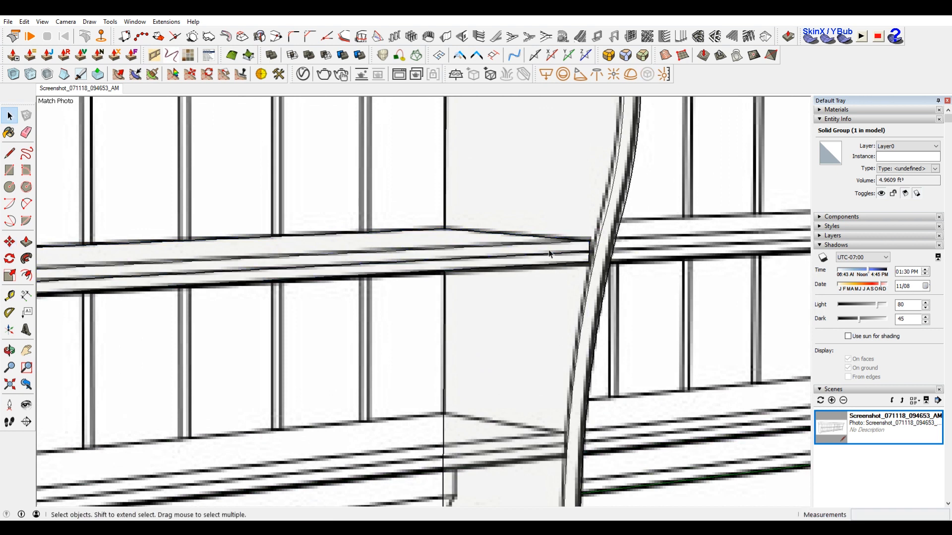
shift+click(555, 248)
right_click(554, 245)
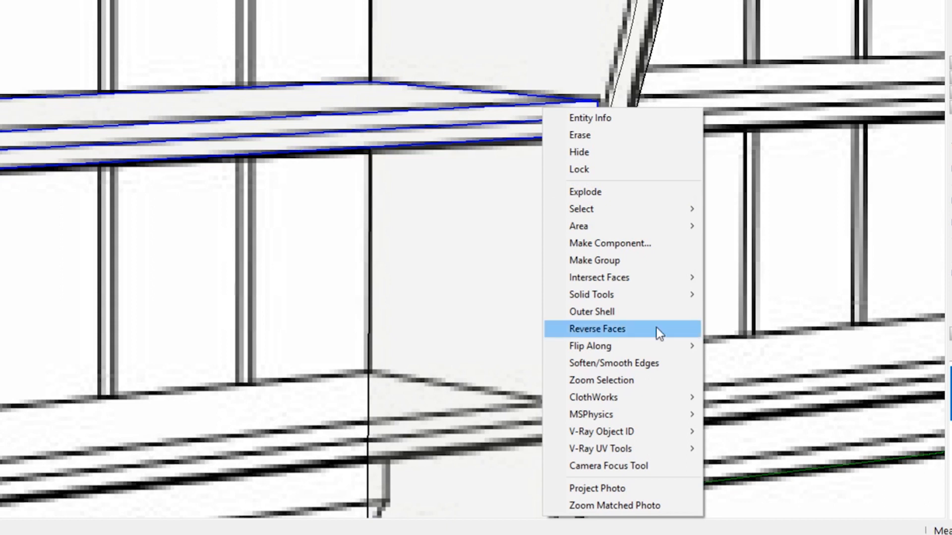
click(643, 243)
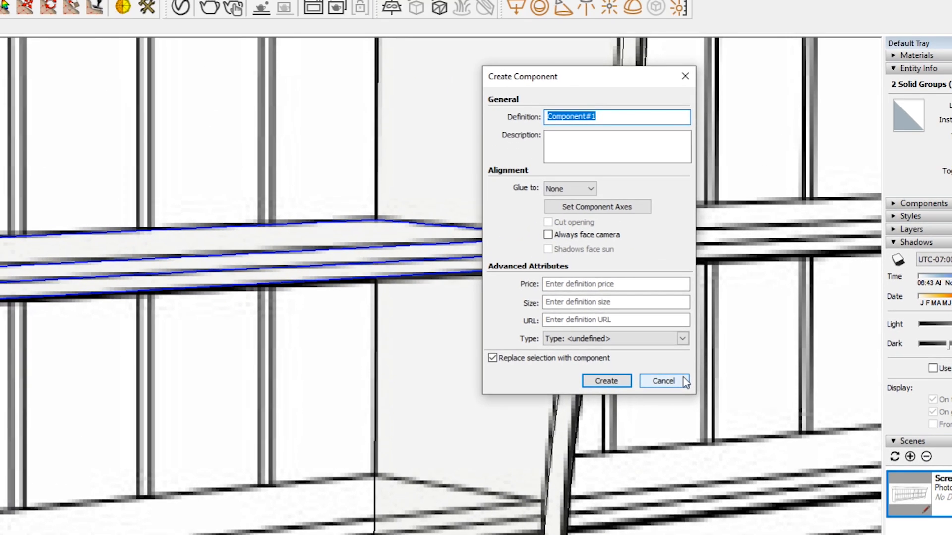
text(Shelf)
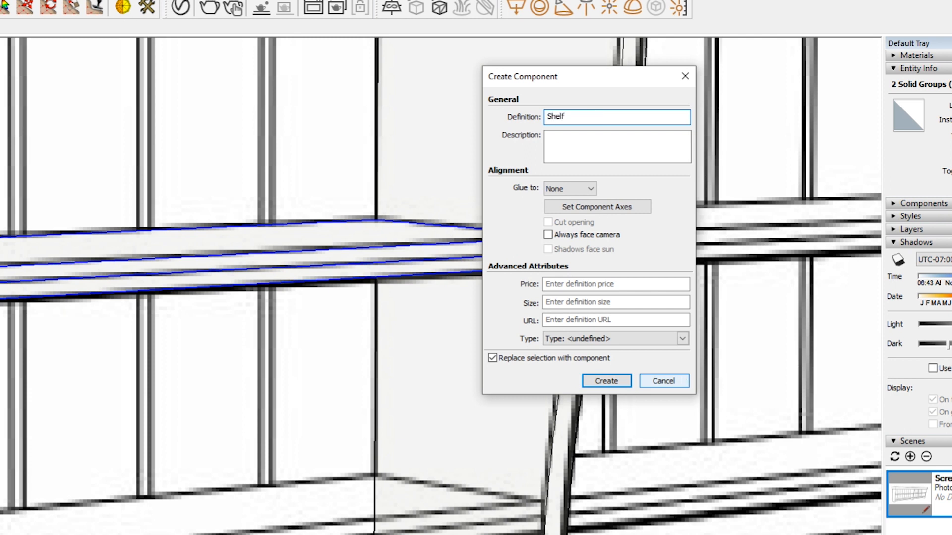
key(Return)
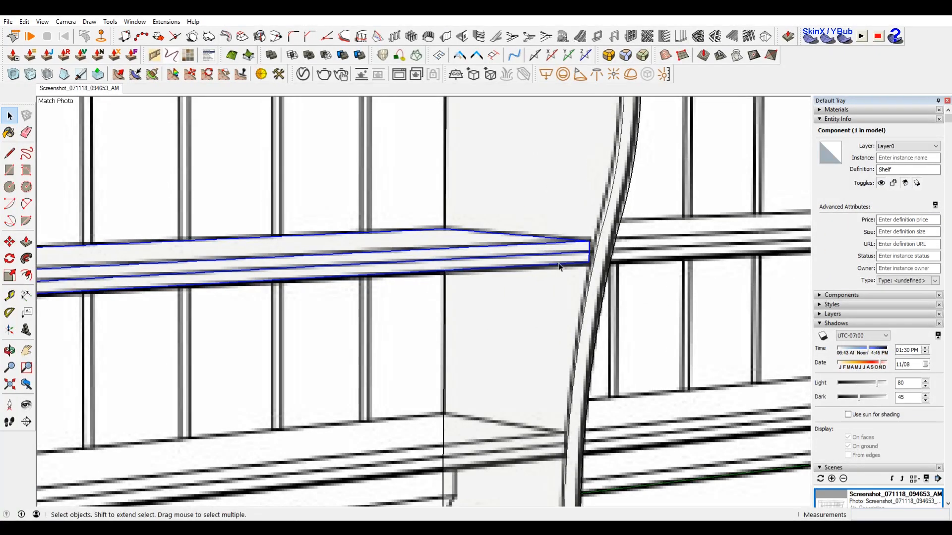
Step: Copy the Shelf component about 12' 1 7/16" along the green axis into the bay between the middle and far supports
scroll(559, 267, down, 6)
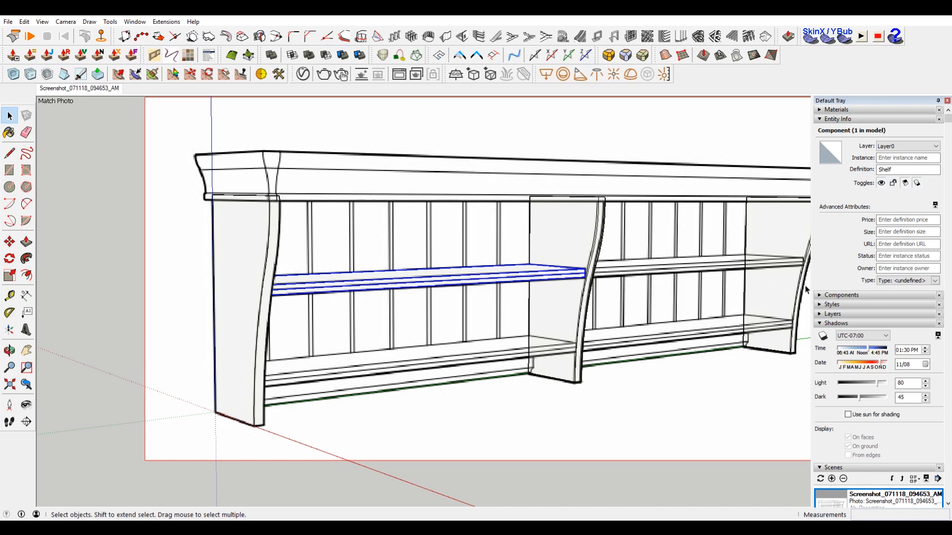
scroll(563, 345, down, 3)
scroll(461, 310, up, 8)
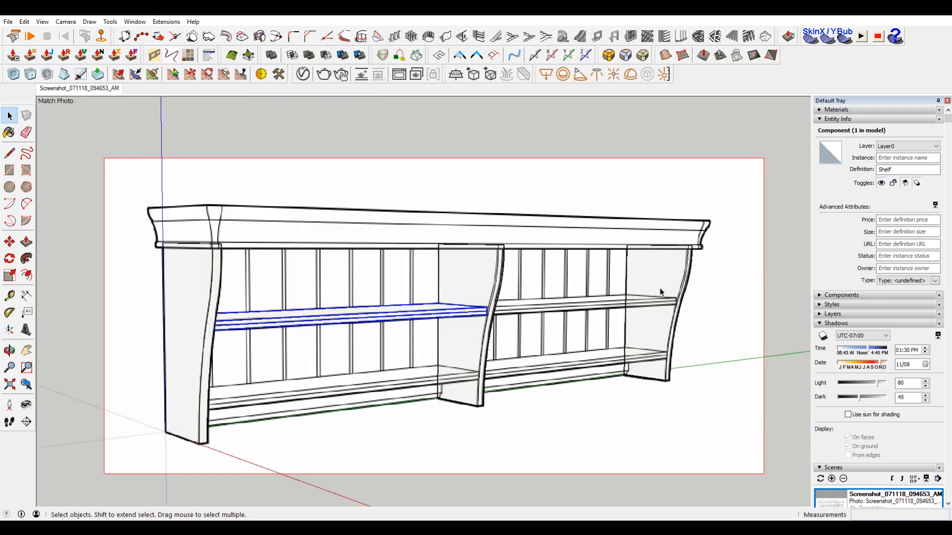
key(m)
click(461, 310)
key(ctrl)
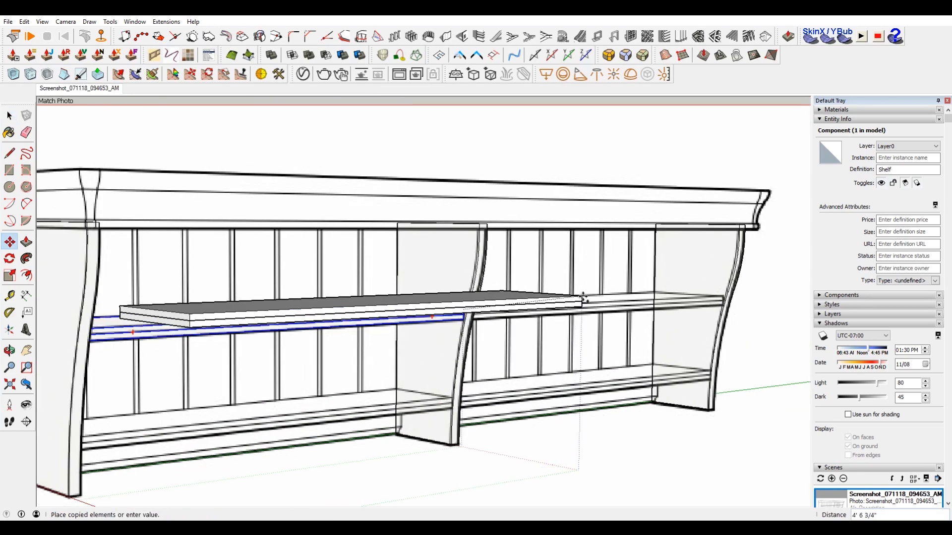
click(724, 291)
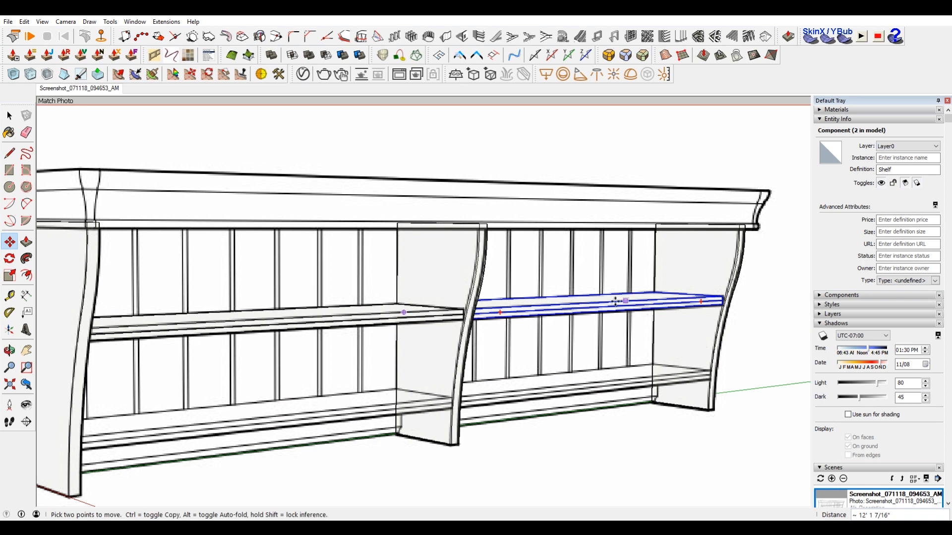
Step: Copy both upper Shelf components about 2' 7 11/16" down to the lower shelf level in the photo
key(space)
click(445, 311)
shift+click(551, 314)
key(m)
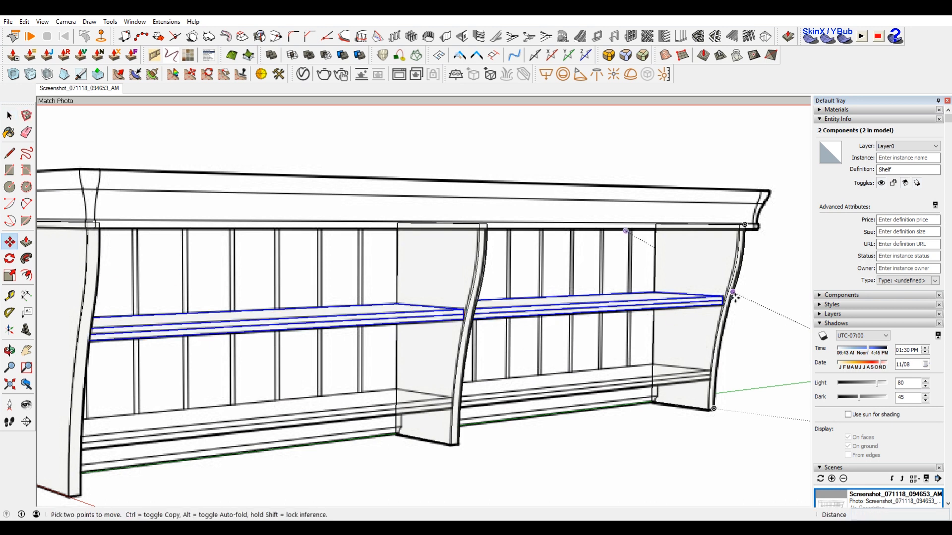
scroll(732, 299, up, 1)
click(732, 294)
key(ctrl)
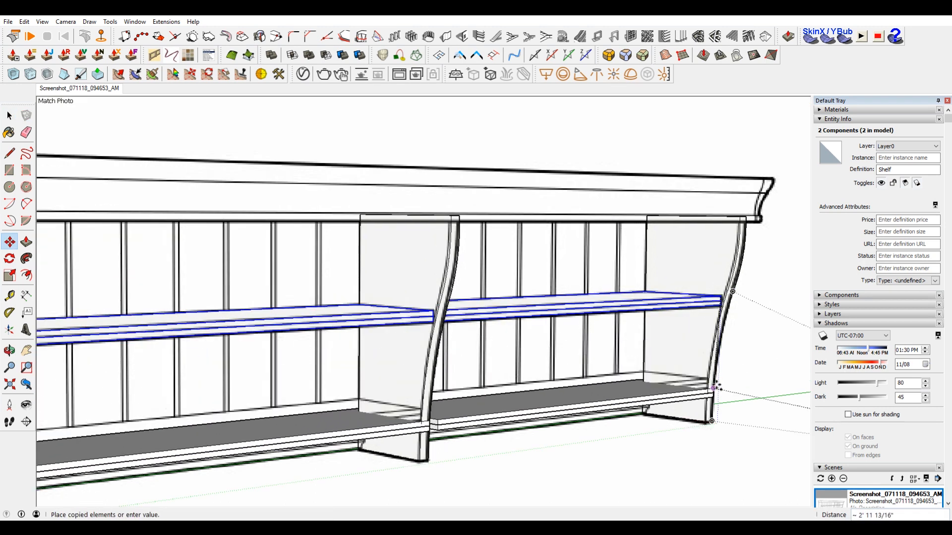
scroll(680, 377, up, 3)
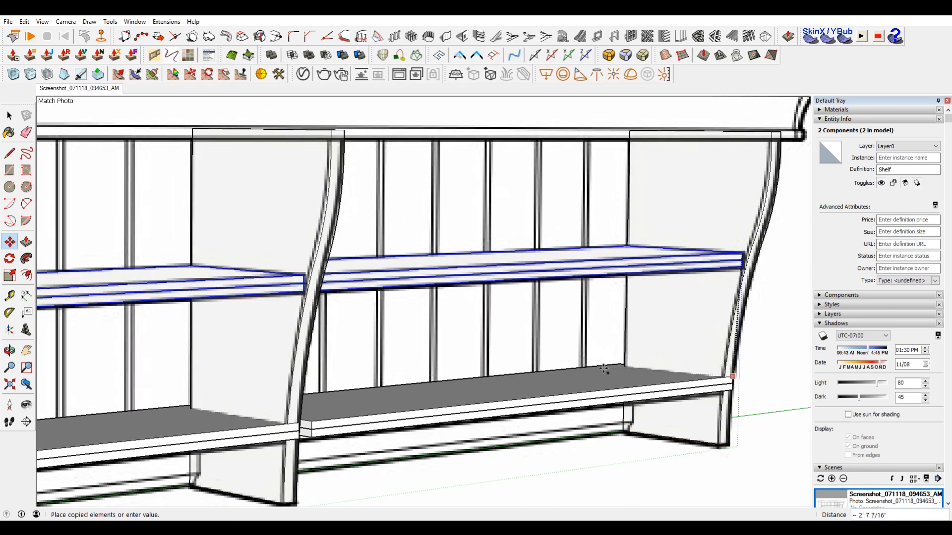
click(713, 387)
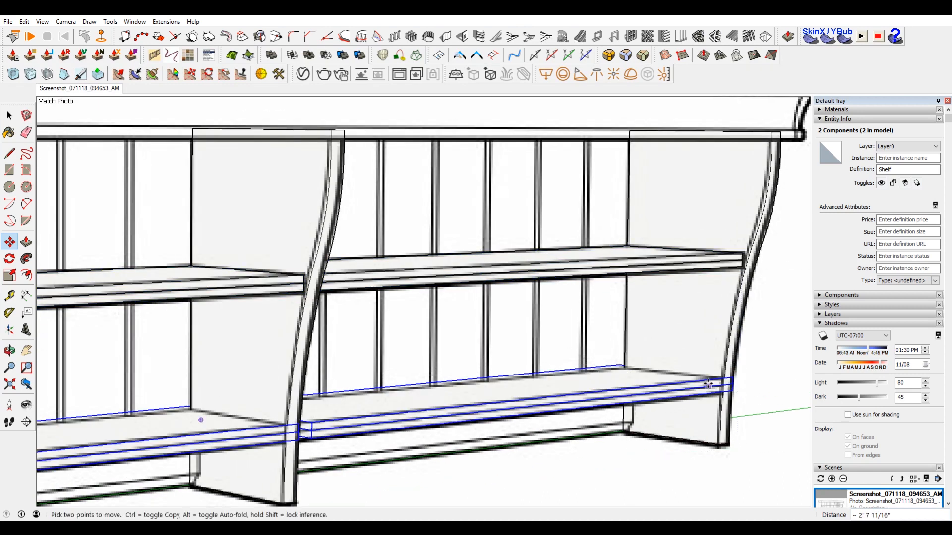
Step: Scale the two lower shelves along the red axis to about 0.99 to match their depth in the photo
key(s)
scroll(694, 367, up, 1)
scroll(421, 379, down, 3)
scroll(424, 379, up, 4)
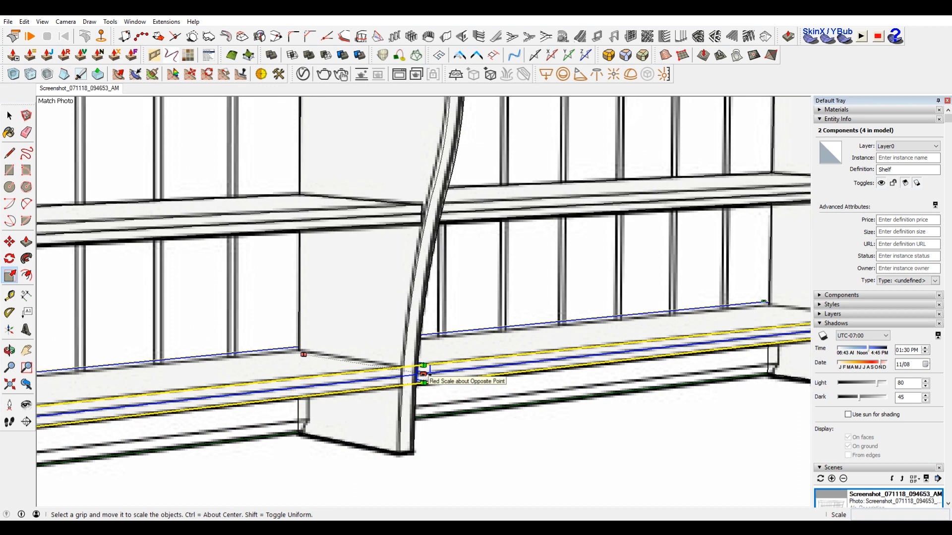
click(424, 375)
scroll(352, 320, down, 3)
scroll(456, 358, up, 2)
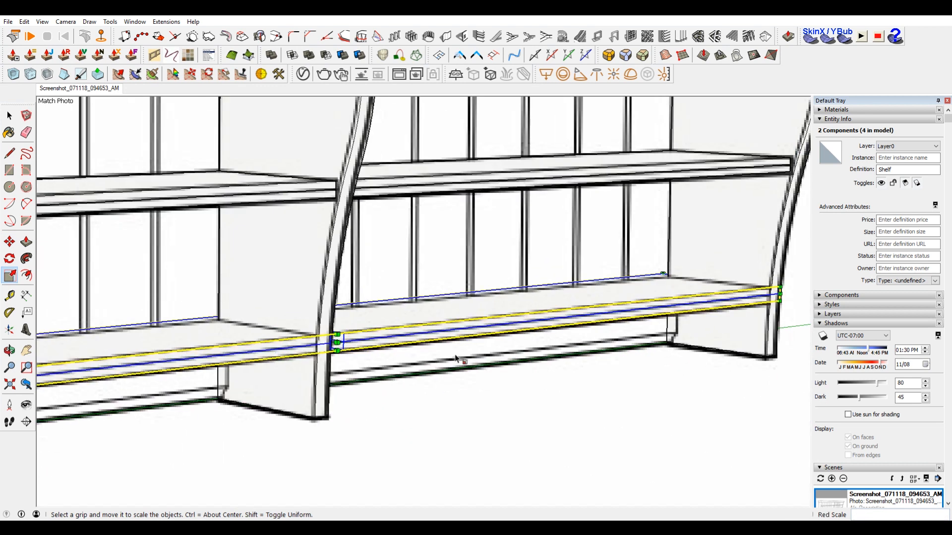
click(336, 342)
click(313, 350)
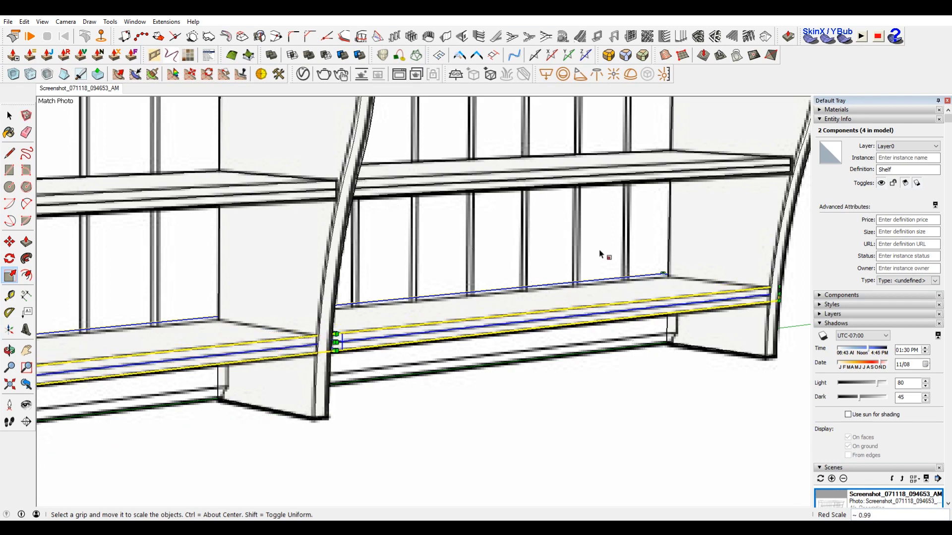
Step: Move the two lower shelves along the green axis to fit against the middle support, and return to the matched-photo scene
middle_drag(748, 256, 590, 322)
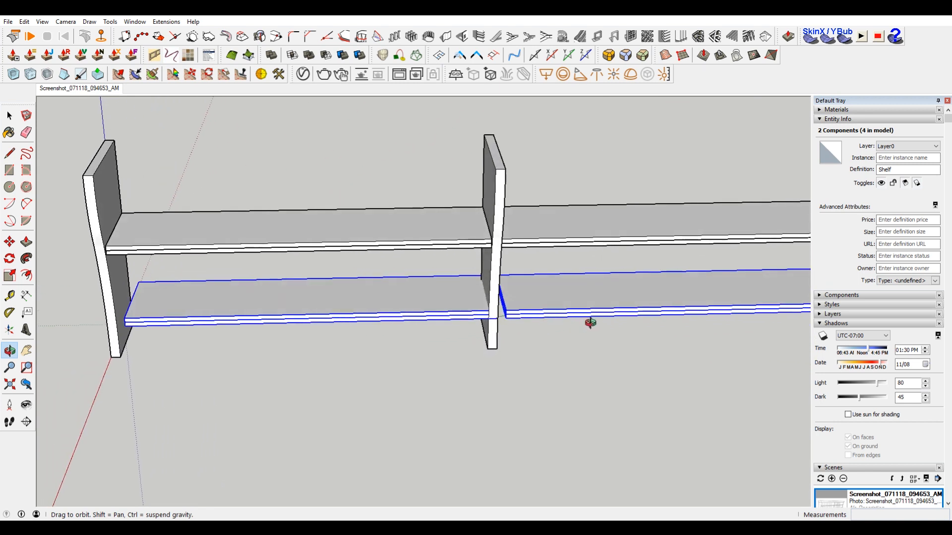
scroll(469, 305, up, 5)
key(m)
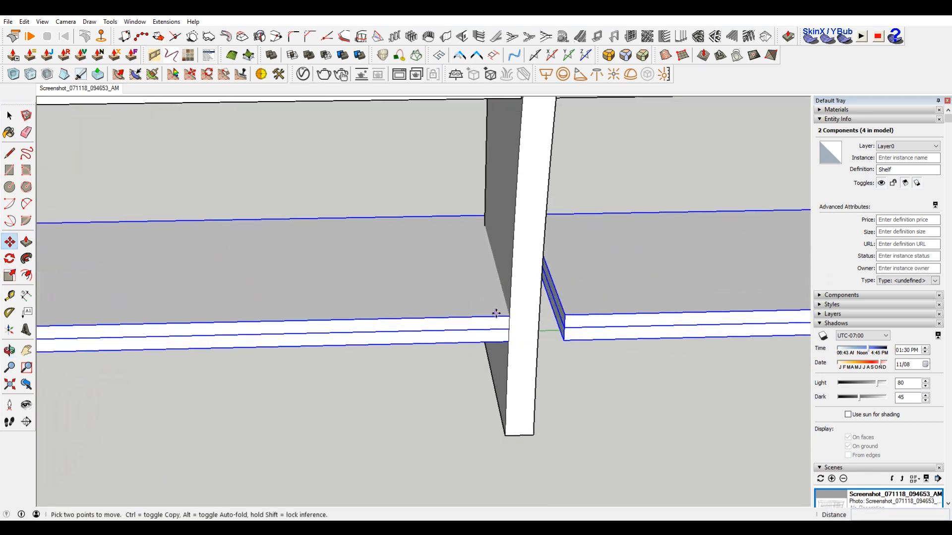
click(497, 315)
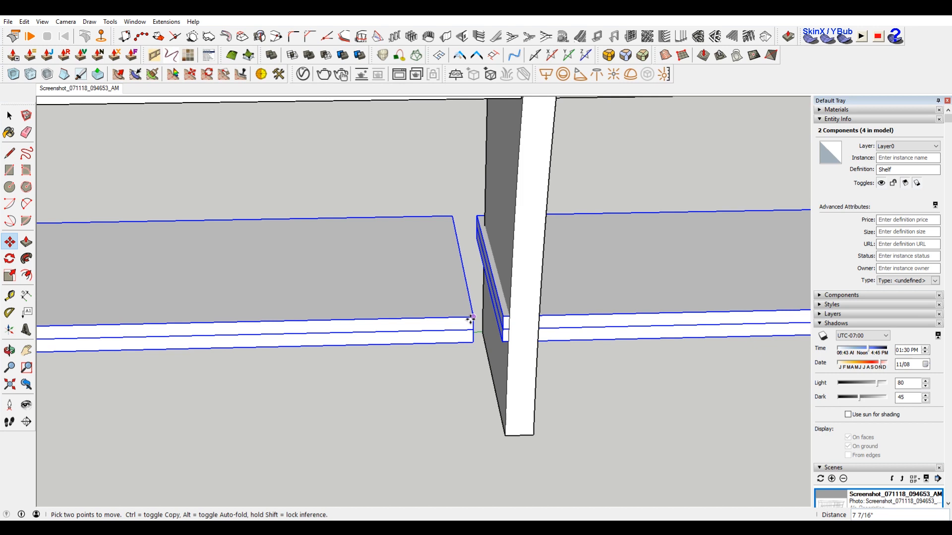
click(510, 316)
scroll(364, 294, down, 2)
middle_drag(364, 293, 605, 262)
scroll(352, 270, down, 4)
scroll(606, 261, down, 3)
key(space)
click(523, 239)
click(101, 92)
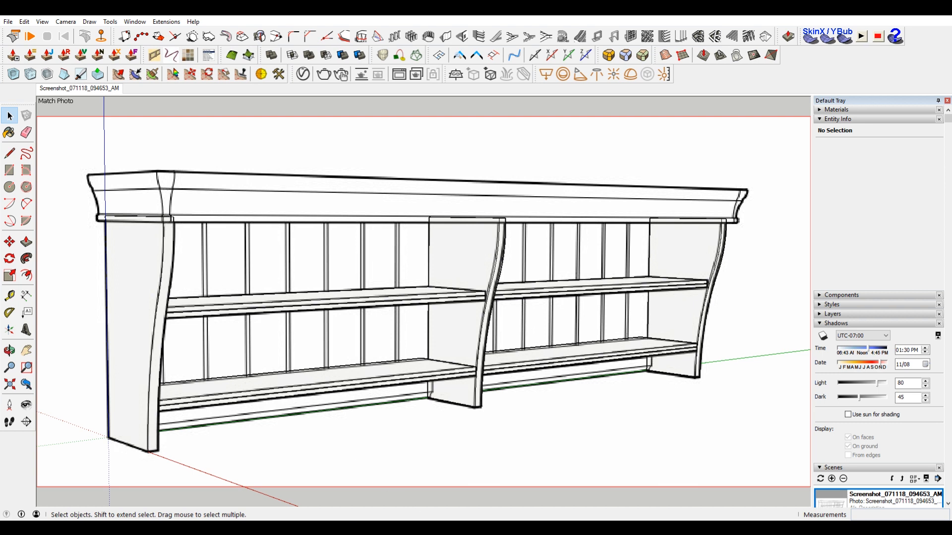
Step: Switch to the browser, enlarge the dimension drawing on the IKEA LIATORP product page and capture a screenshot of it
click(501, 478)
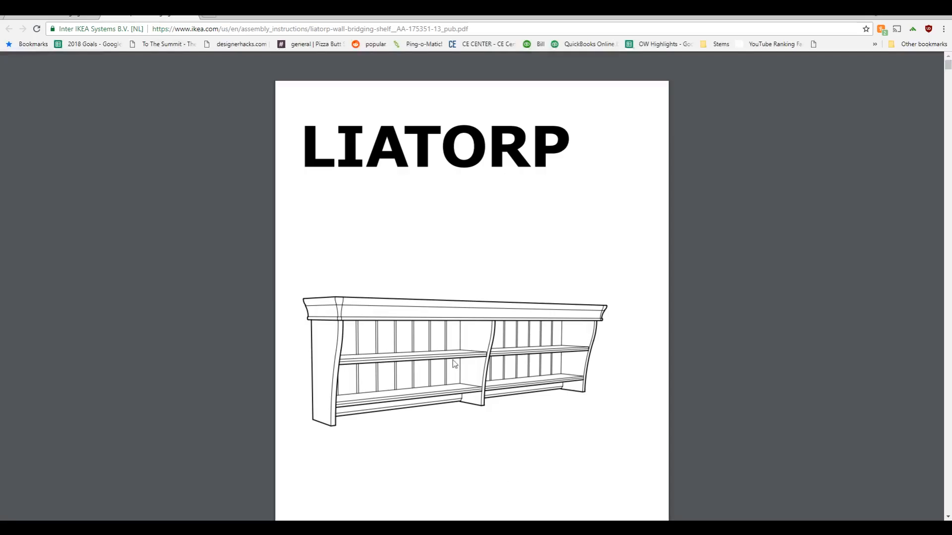
click(9, 29)
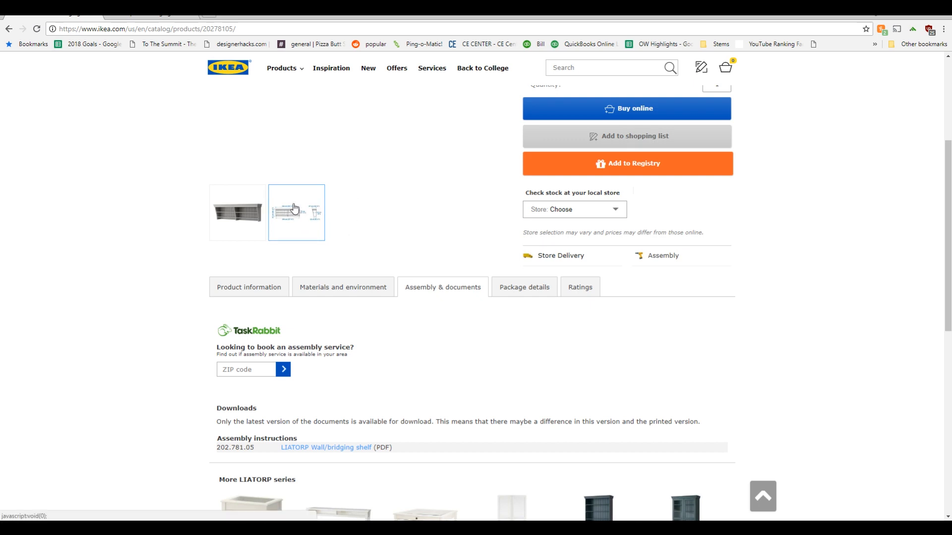
click(391, 288)
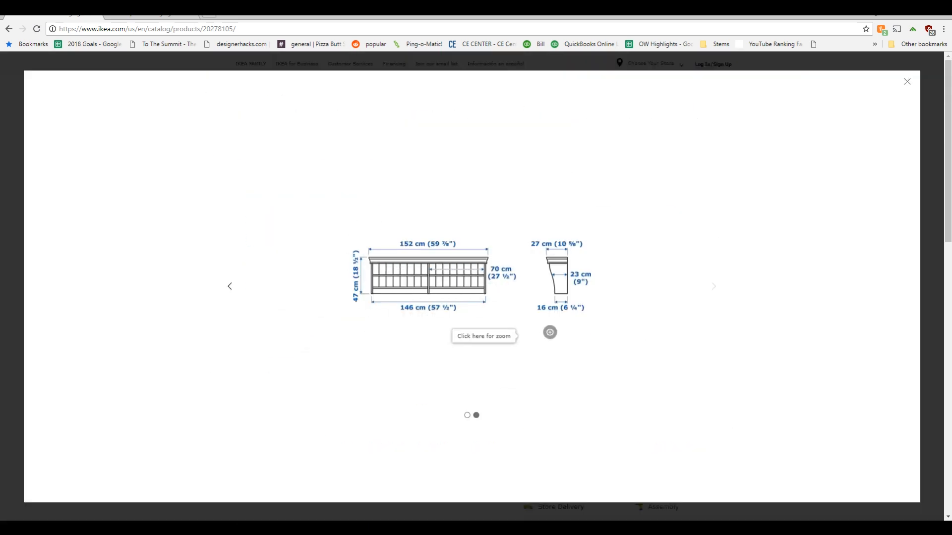
click(906, 82)
click(422, 252)
click(487, 247)
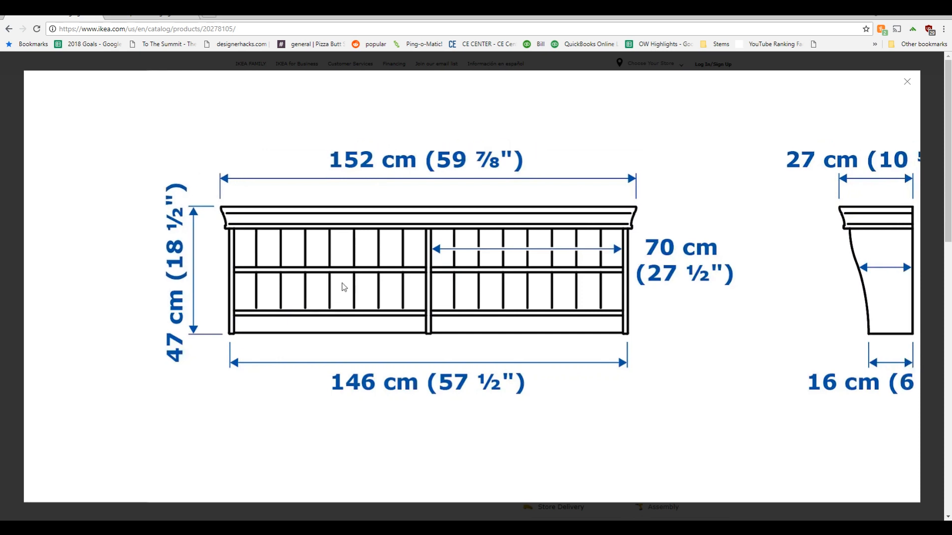
click(344, 287)
key(super+Print)
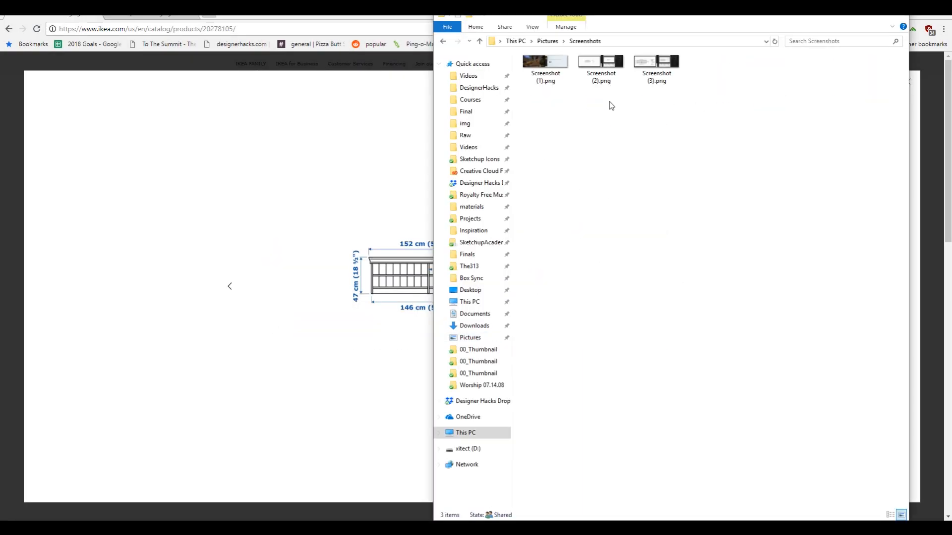
Step: Import Screenshot (3).png from the Screenshots folder into the SketchUp model, placing it flat on the ground beside the shelf
click(601, 64)
click(662, 63)
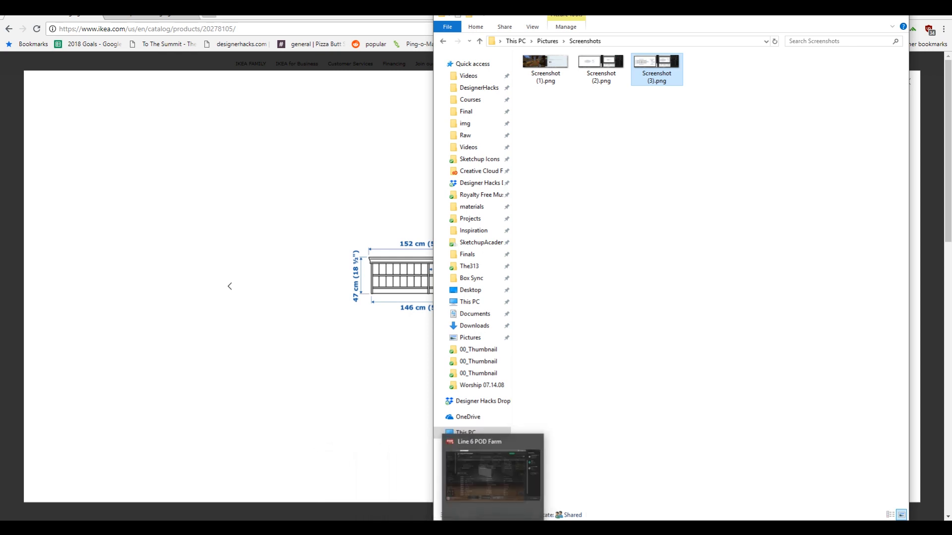
click(430, 529)
click(430, 488)
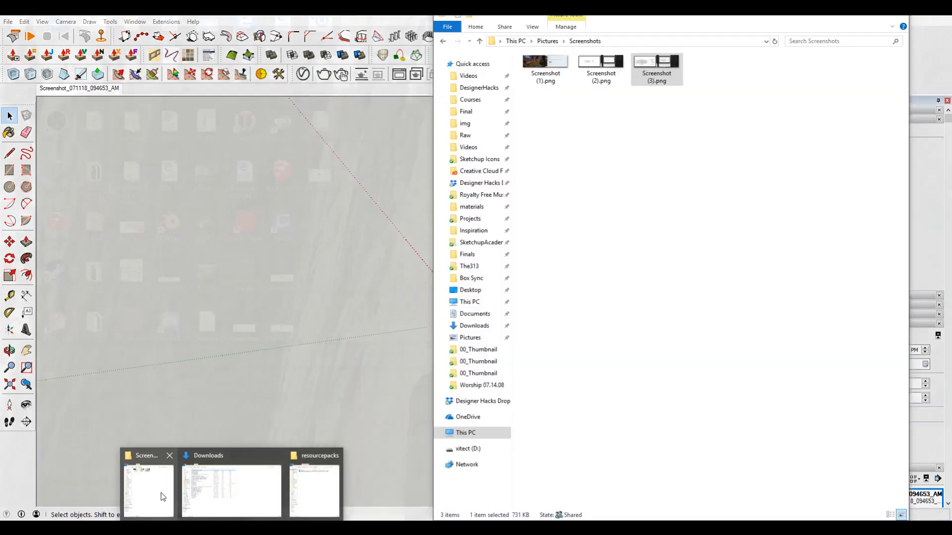
click(163, 497)
drag(655, 63, 405, 221)
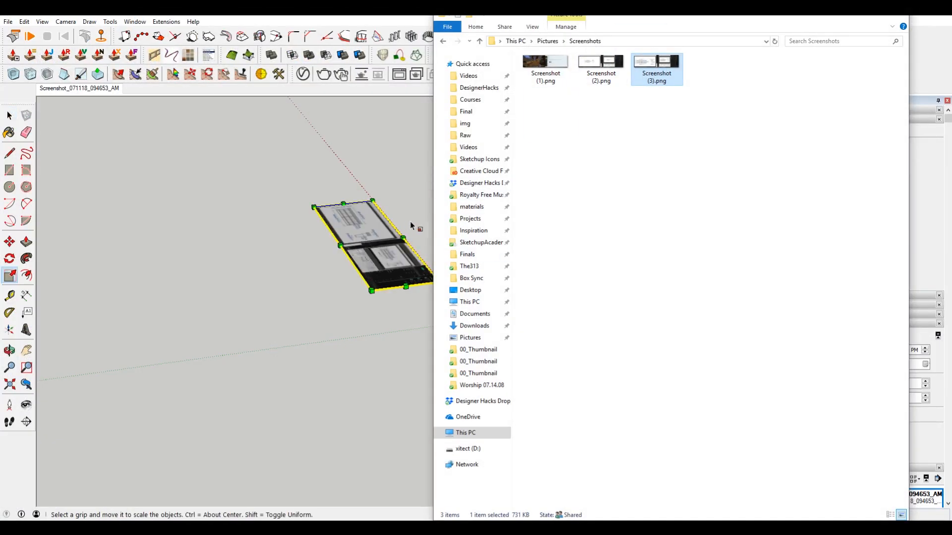
click(853, 21)
Step: Clear the selection and set the camera to the Top standard view over the imported dimension drawing
middle_drag(317, 218, 398, 290)
key(space)
click(218, 368)
shift+middle_drag(218, 368, 358, 325)
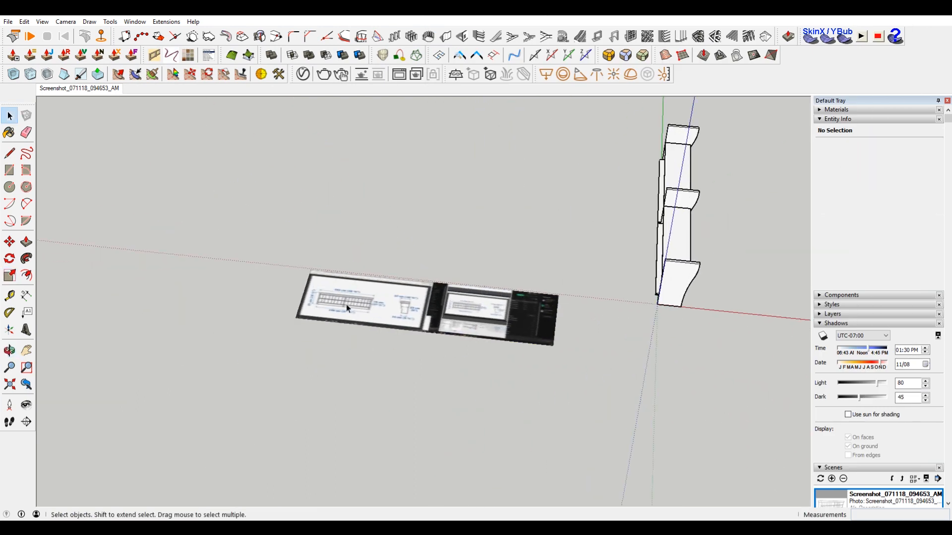
scroll(358, 325, up, 5)
click(66, 21)
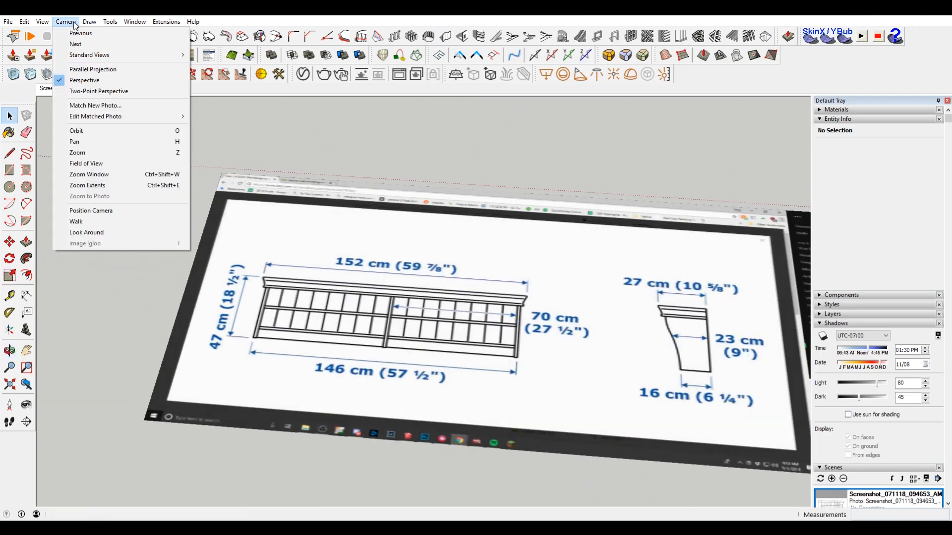
mouse_move(99, 54)
click(228, 56)
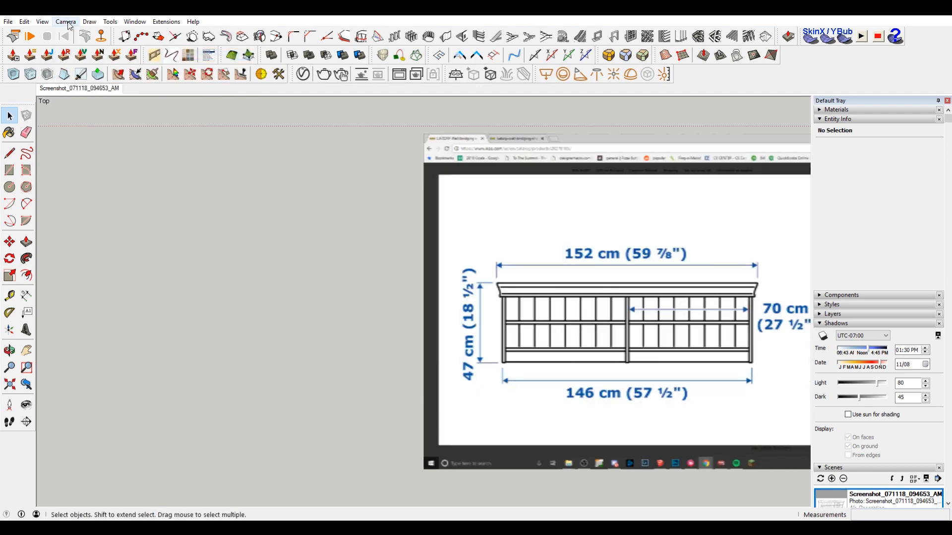
Step: Switch the camera to parallel projection and frame the upper end of the shelf's front view in the imported drawing
shift+middle_drag(498, 274, 161, 243)
scroll(314, 276, down, 5)
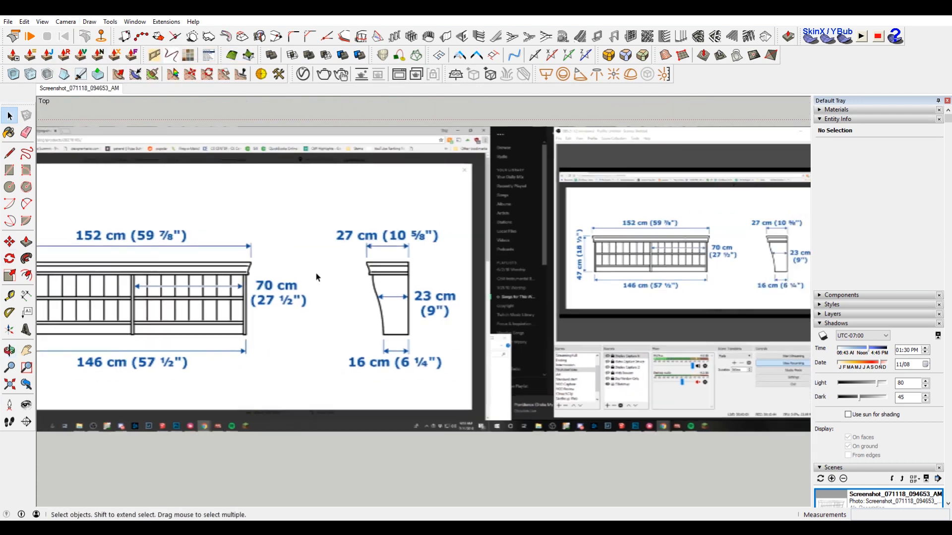
click(42, 21)
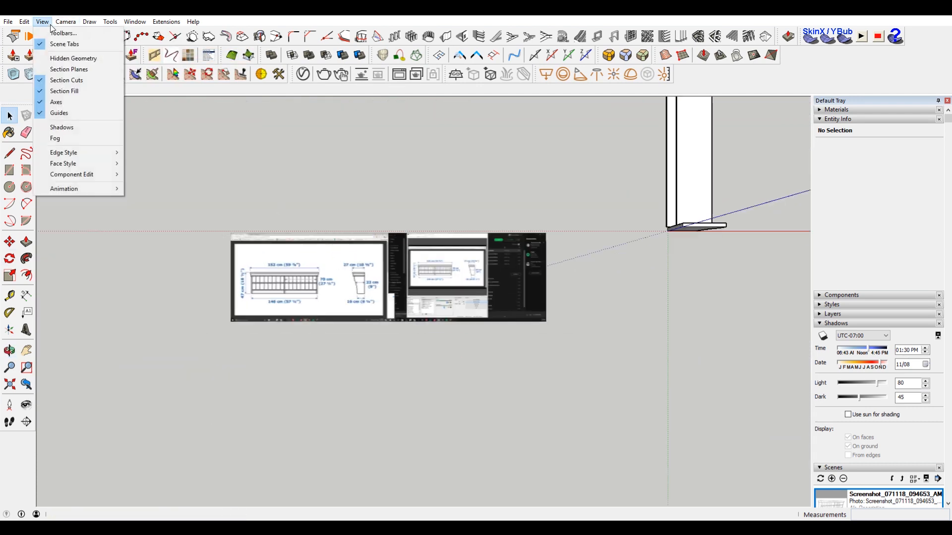
mouse_move(65, 21)
click(93, 69)
scroll(324, 226, up, 8)
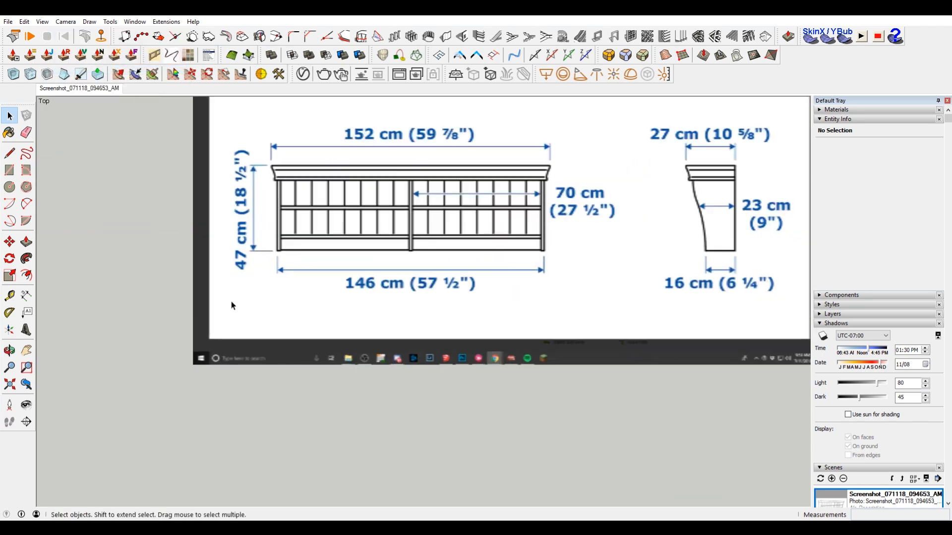
scroll(311, 188, up, 5)
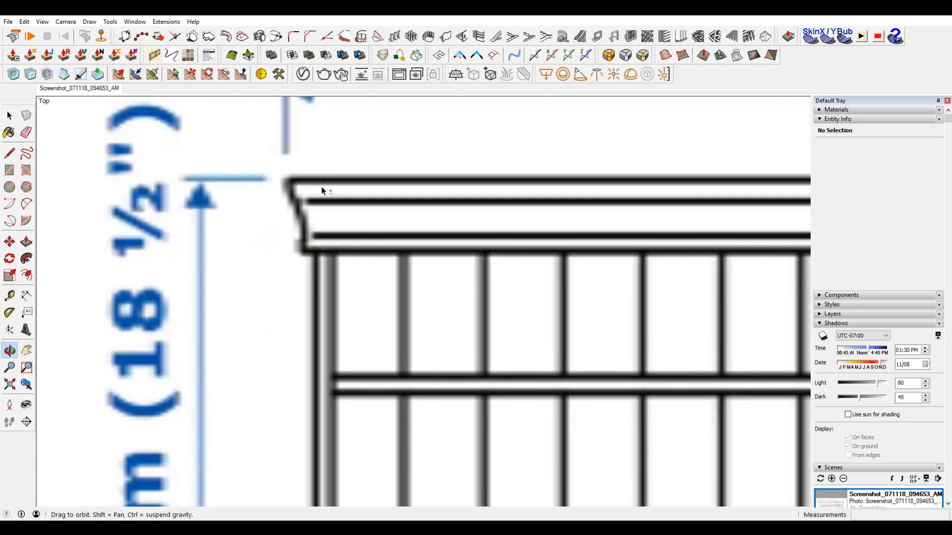
Step: Trace the crown moulding profile's vertical back edge, about 3 5/8" long, and its top edge out to the drawing's upper corner
key(l)
scroll(293, 239, up, 3)
scroll(349, 311, up, 3)
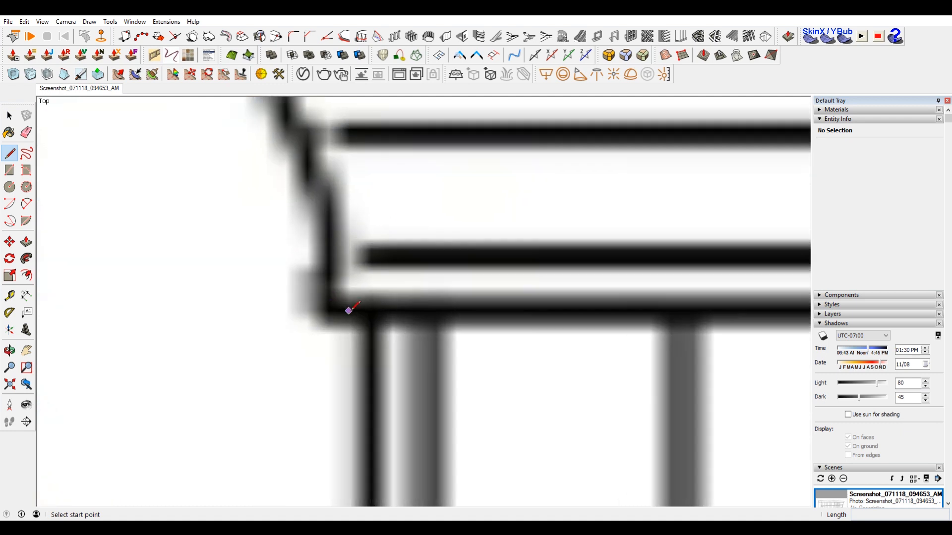
click(370, 311)
scroll(370, 311, down, 2)
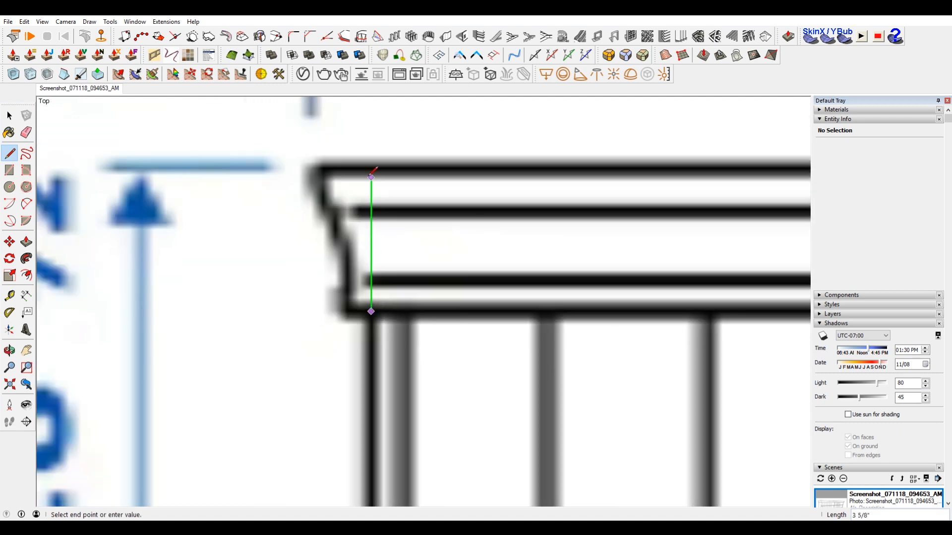
click(371, 169)
click(316, 169)
Step: Trace the profile's bottom edge, the small lip above it, and the inset vertical edge about 1" high along the moulding outline
click(371, 297)
click(345, 311)
scroll(352, 291, up, 2)
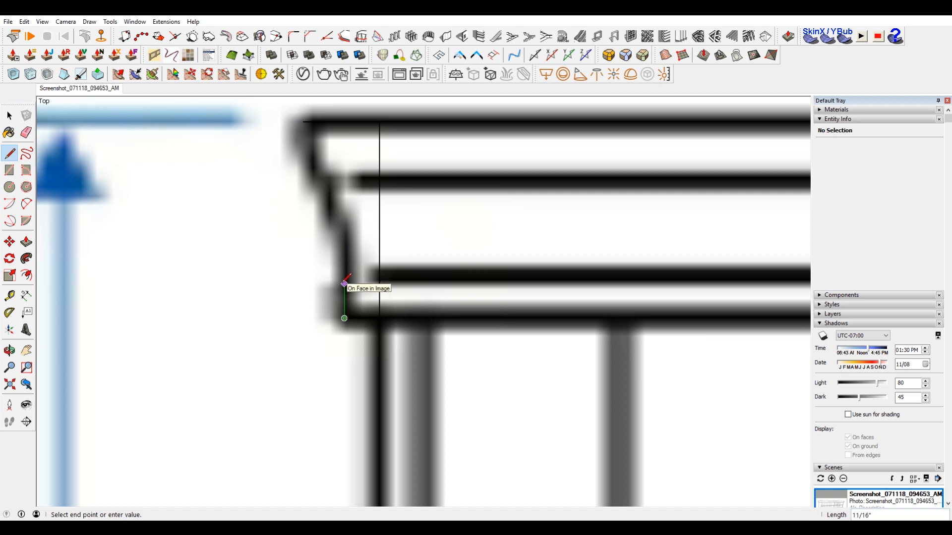
click(343, 277)
scroll(352, 275, up, 2)
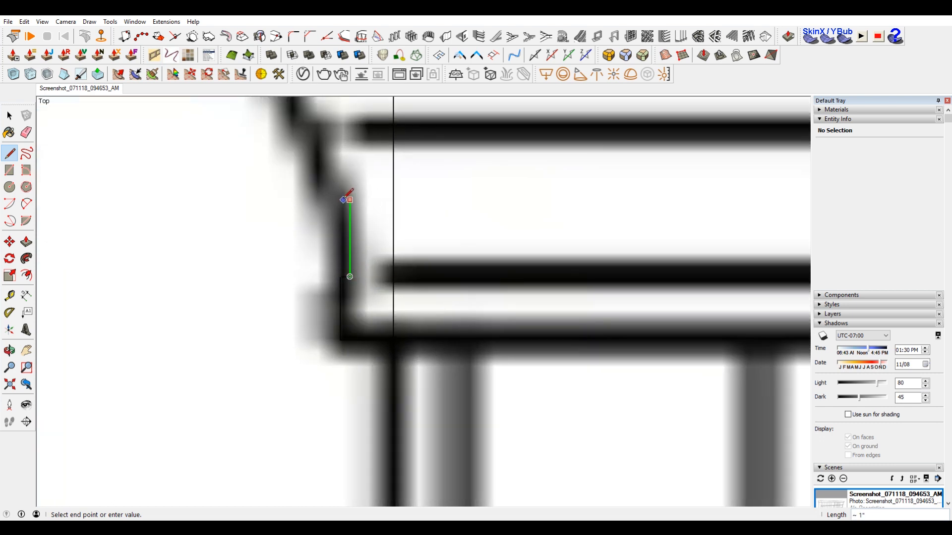
key(q)
Step: Draw a two-point arc with a bulge of about 1/8" from the inset edge's upper end to the moulding's middle ledge
key(a)
click(349, 200)
click(321, 129)
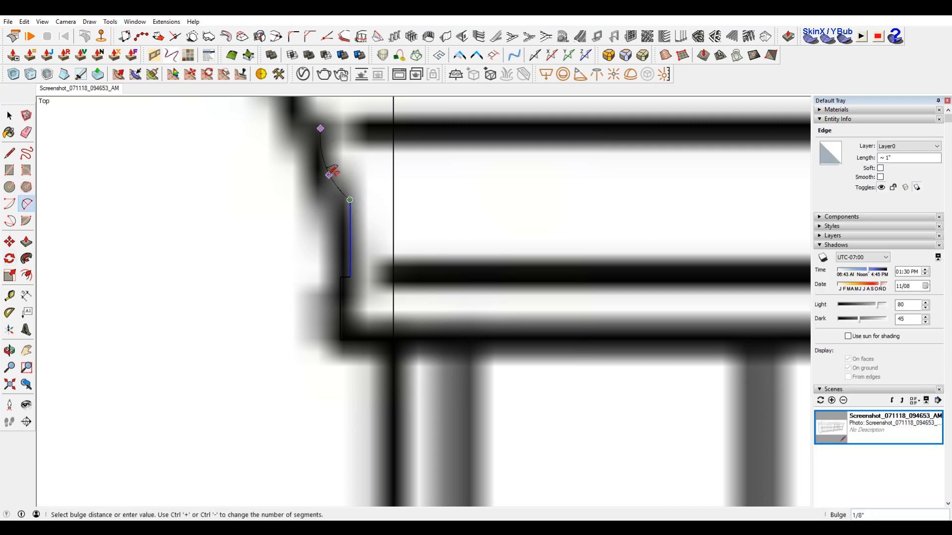
click(330, 173)
scroll(330, 173, down, 3)
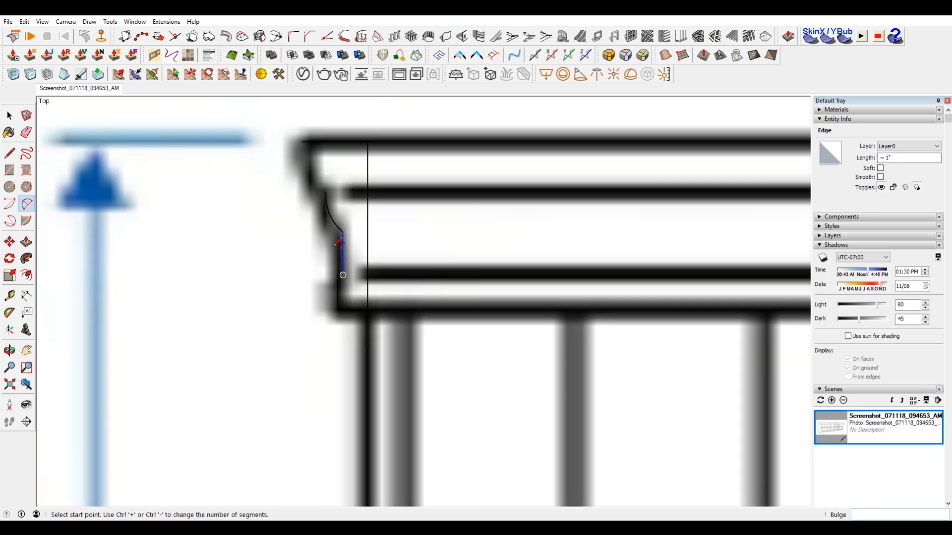
Step: Add a short ledge about 1/4" wide and an arc up to the outer top corner, closing the crown profile into a face
key(l)
click(326, 191)
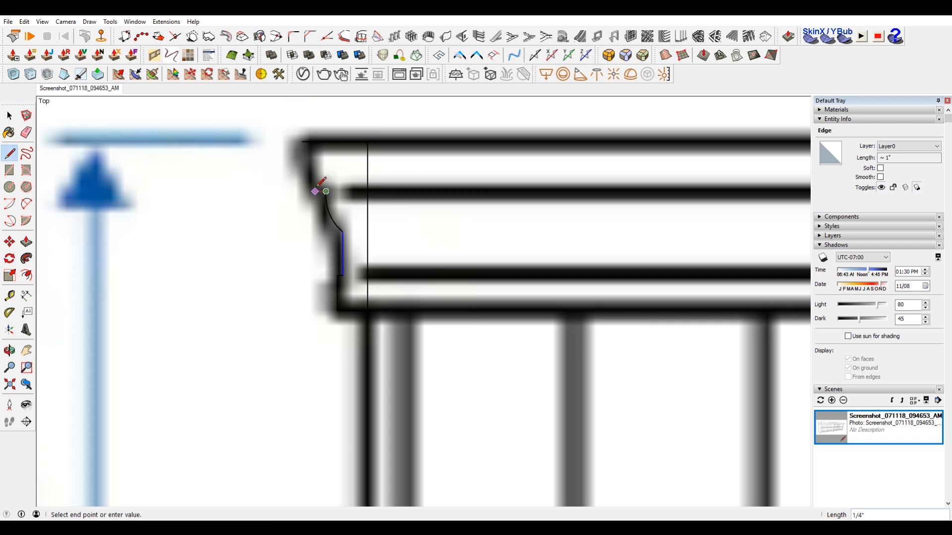
scroll(318, 184, up, 2)
key(a)
click(318, 193)
click(297, 125)
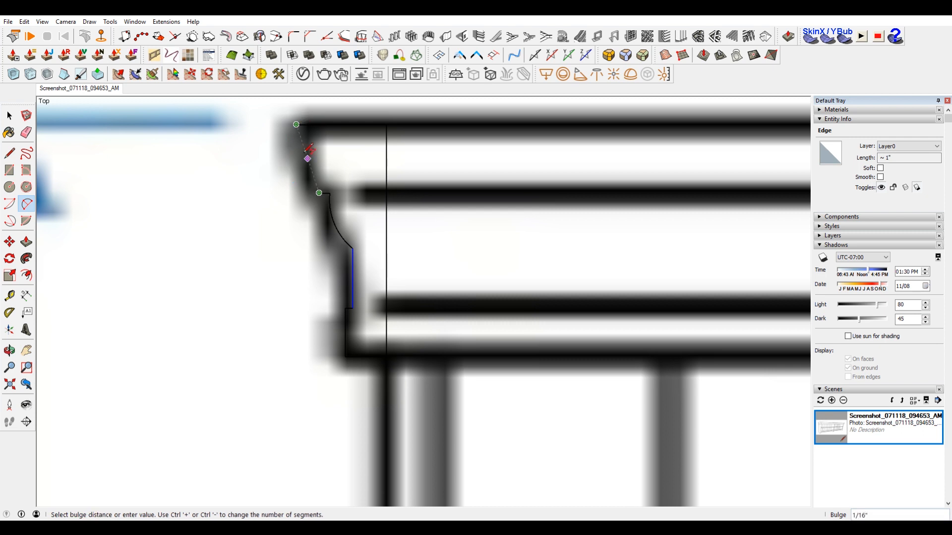
click(307, 176)
scroll(323, 189, down, 5)
key(space)
scroll(338, 232, up, 6)
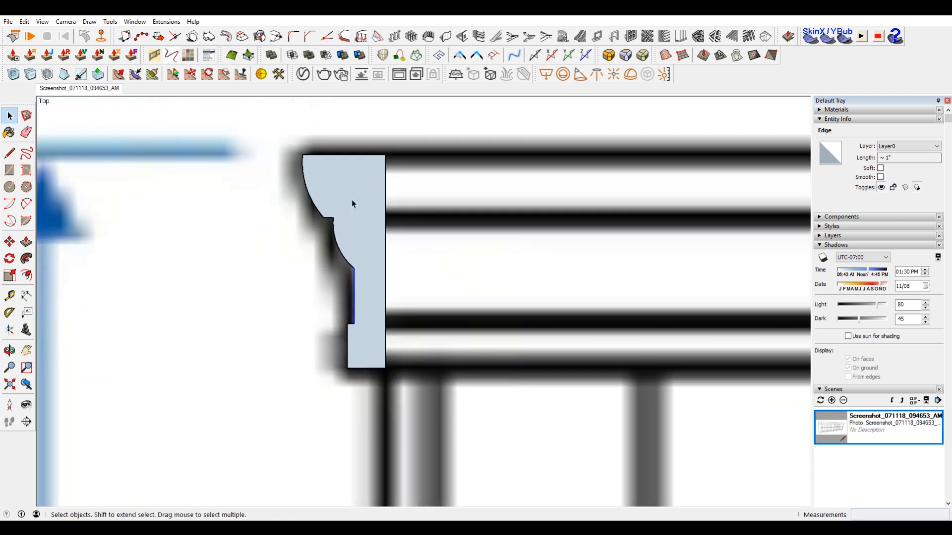
scroll(316, 198, down, 2)
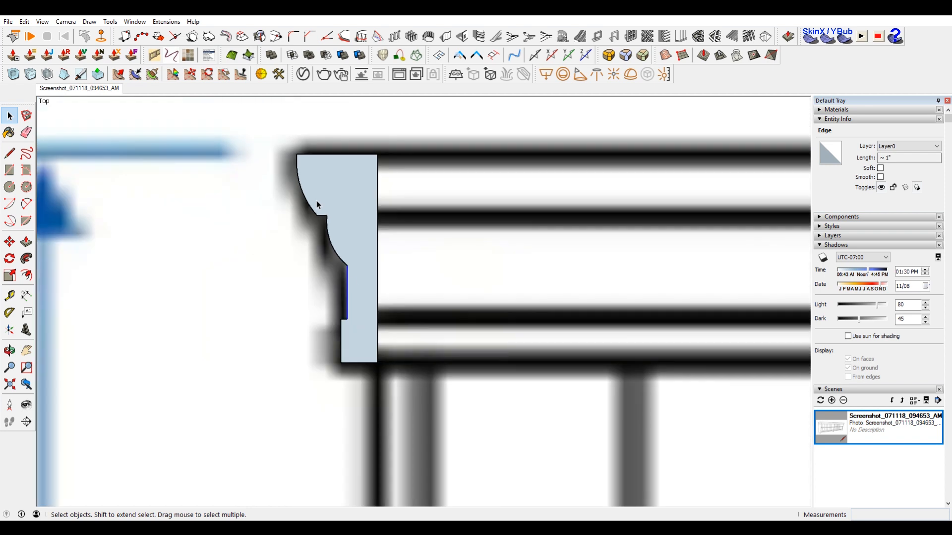
Step: Check the dimension drawing in the browser and replace the profile's middle ledge and lower arc with one arc continuing the upper curve
mouse_move(450, 528)
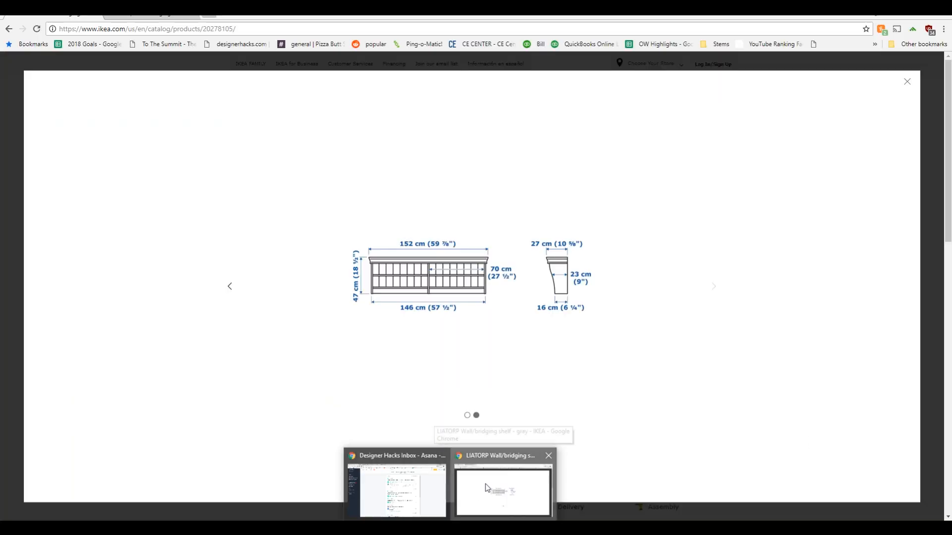
click(486, 483)
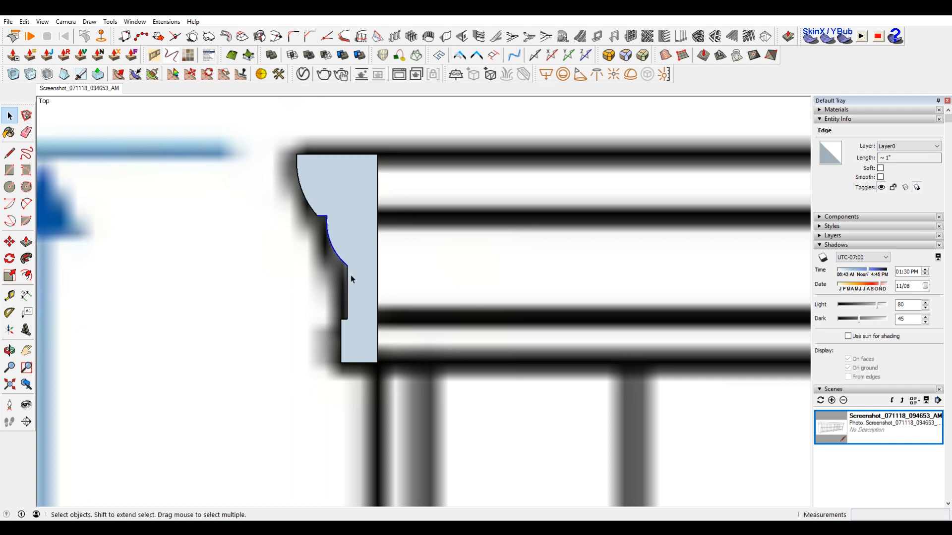
key(Delete)
key(a)
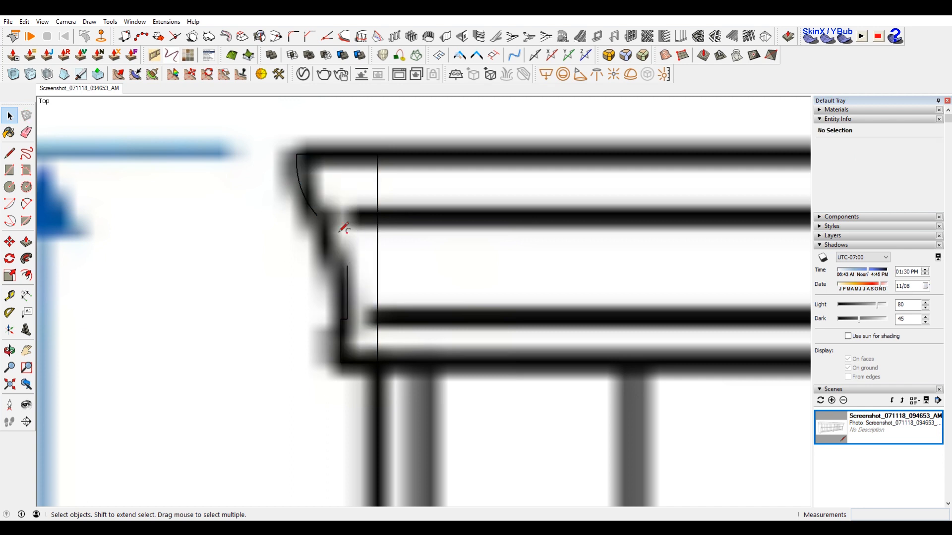
click(317, 215)
click(347, 265)
click(347, 257)
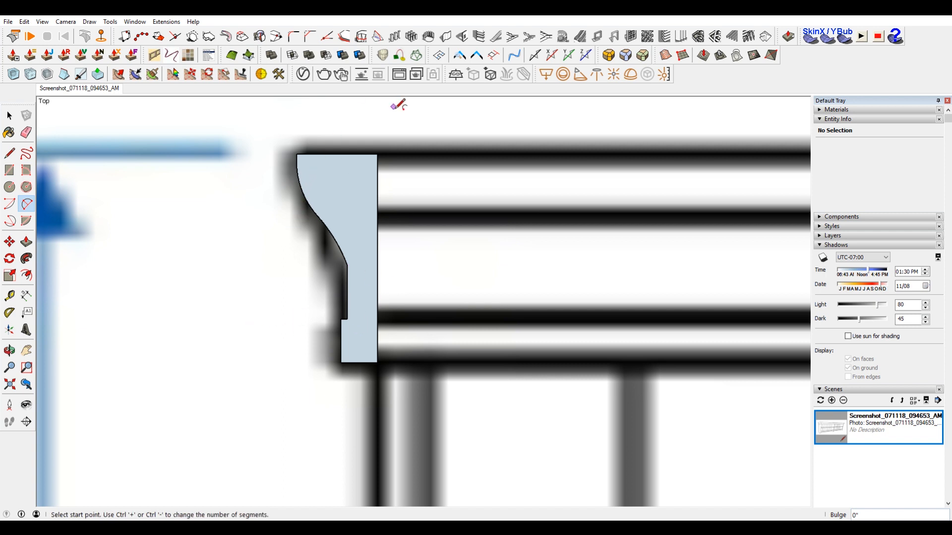
Step: Move the profile's three lower outer edges outward about 1/4" along the red axis to match the drawing
key(space)
drag(311, 245, 357, 382)
key(m)
click(360, 298)
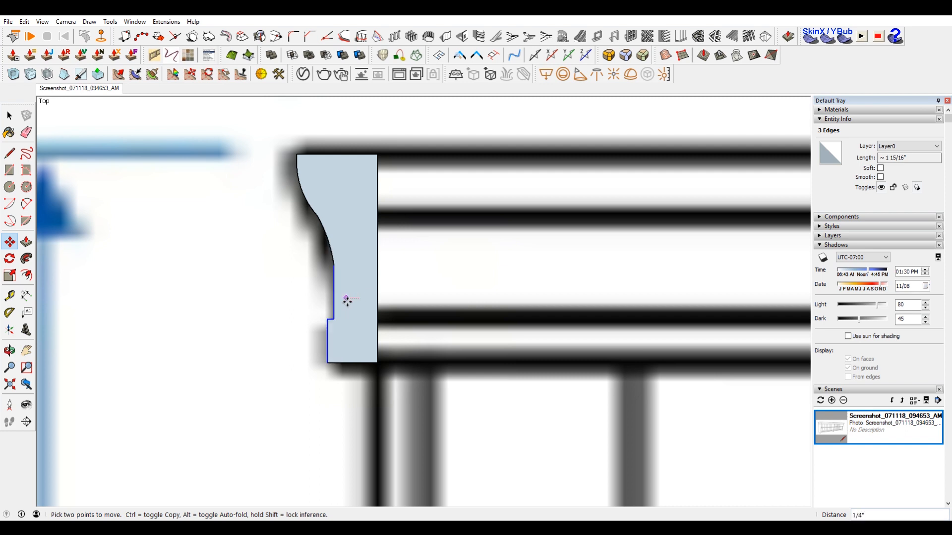
click(350, 301)
key(space)
Step: Draw reference lines from the profile's top back corner along the shelf top and down to its base, and select them with the profile
scroll(356, 272, down, 3)
click(344, 266)
middle_click(346, 266)
double_click(349, 272)
scroll(349, 276, down, 6)
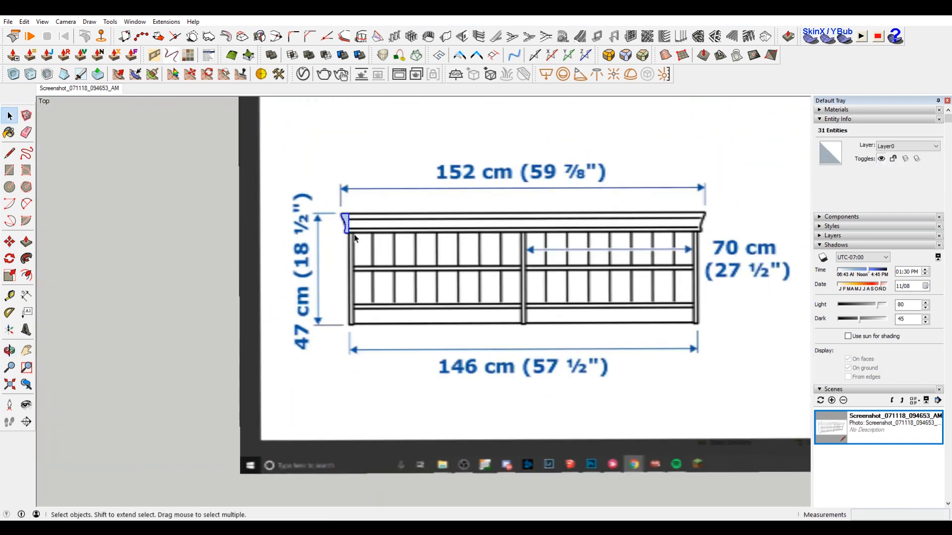
scroll(353, 242, up, 3)
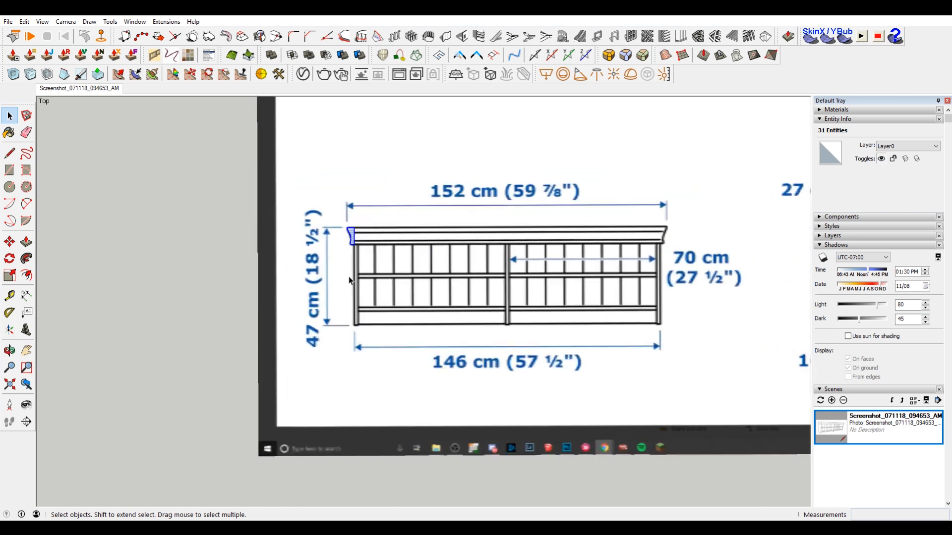
scroll(350, 257, up, 3)
scroll(370, 251, up, 2)
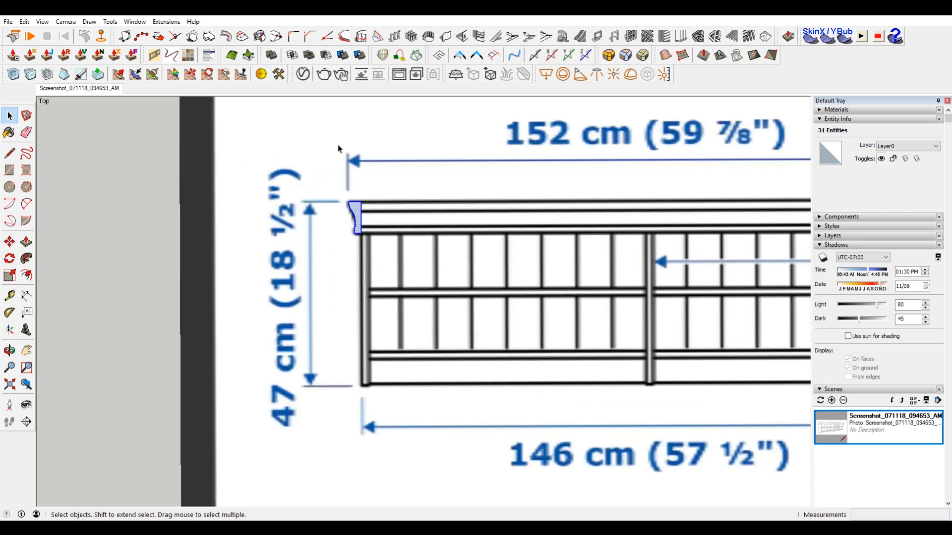
key(l)
click(361, 201)
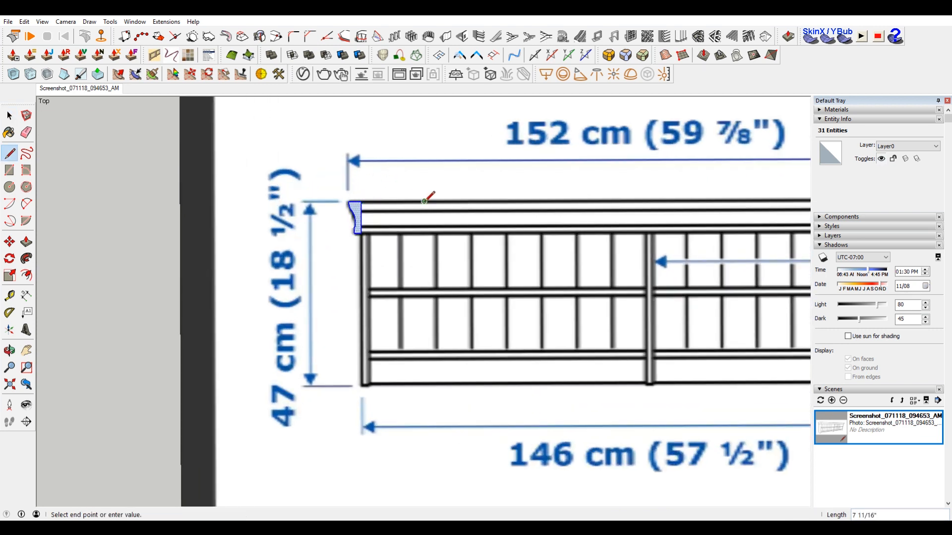
click(425, 385)
key(space)
drag(325, 163, 476, 443)
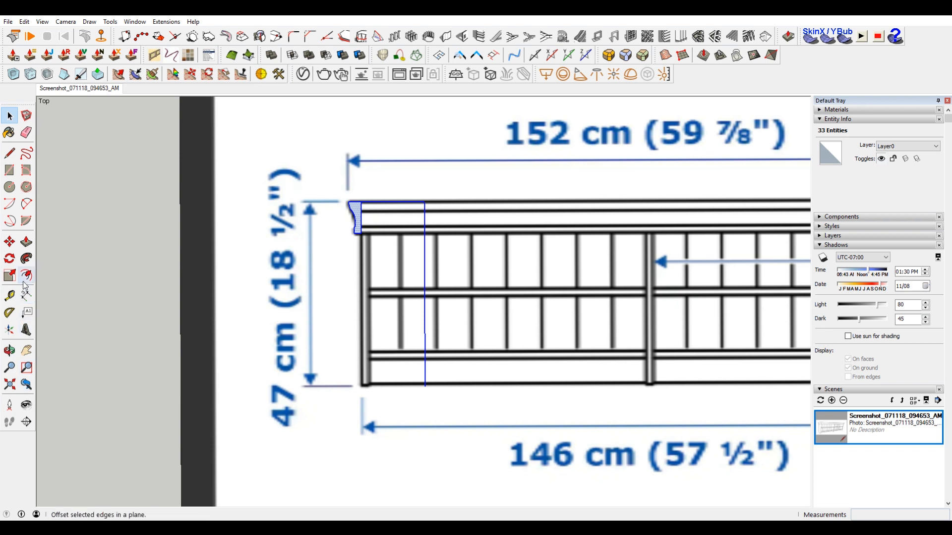
Step: Measure the vertical reference line with the Tape Measure and rescale the whole model so the line equals 18.5"
click(9, 296)
click(424, 201)
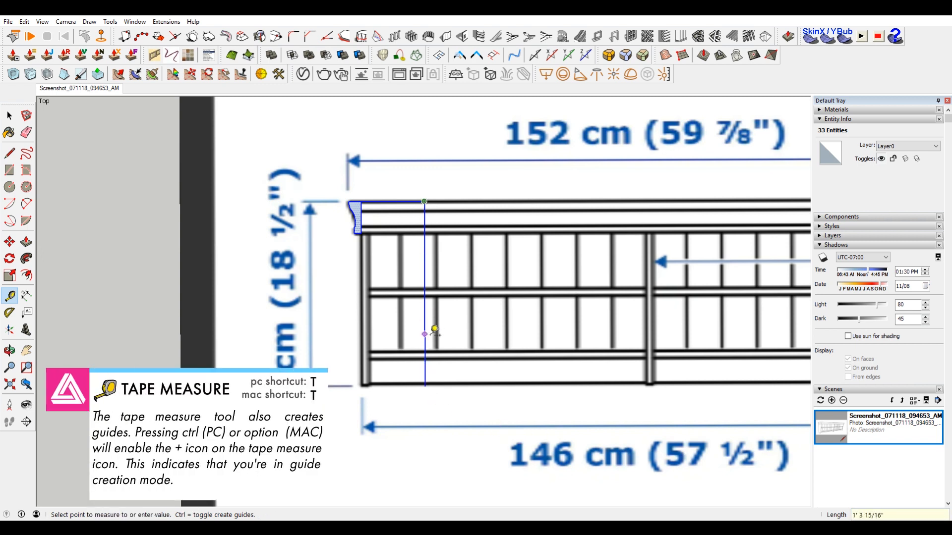
click(426, 384)
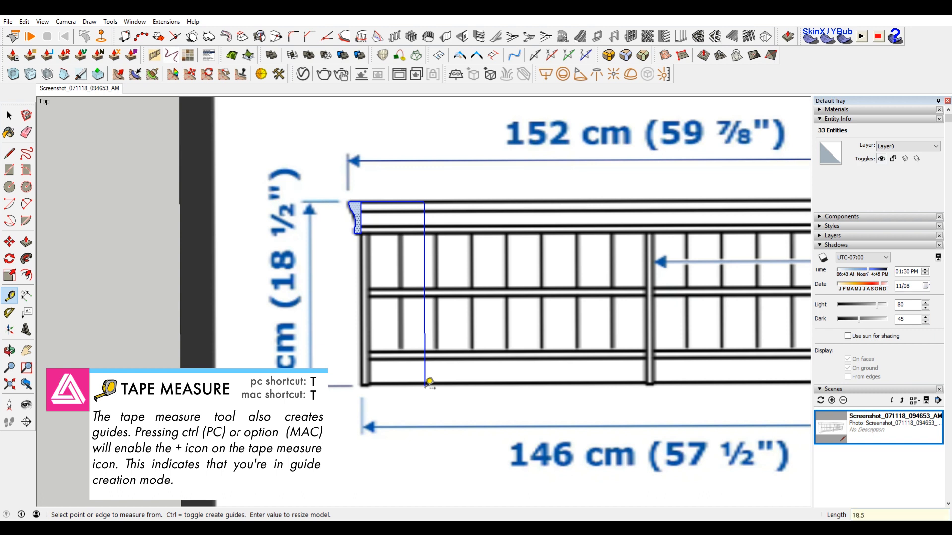
key(Return)
key(Return)
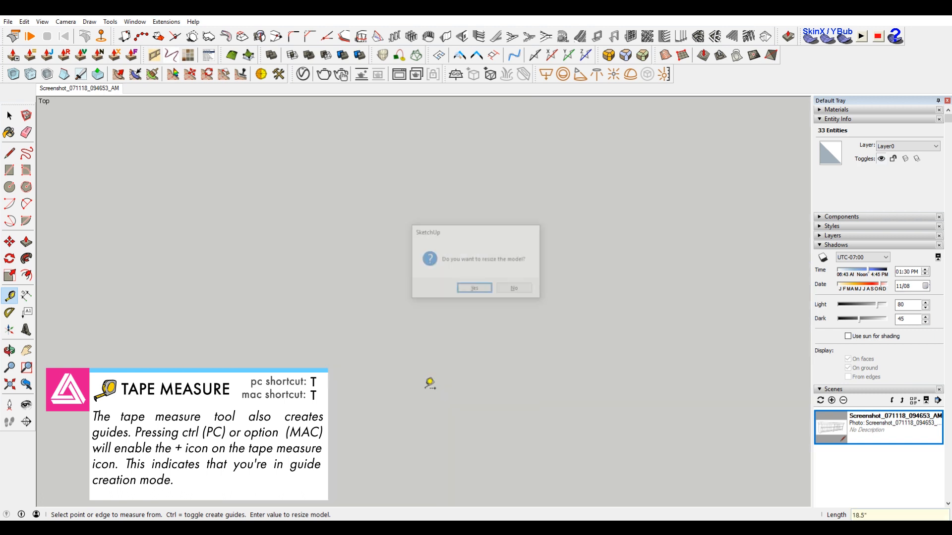
key(space)
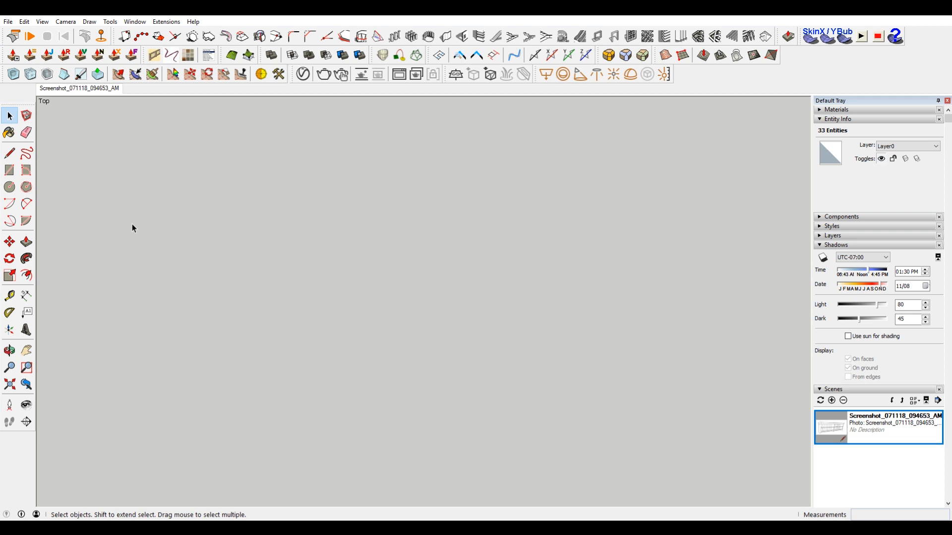
Step: Find the rescaled geometry and delete the imported dimension drawing image beside the shelf
click(26, 384)
middle_drag(225, 283, 387, 170)
middle_drag(305, 339, 456, 168)
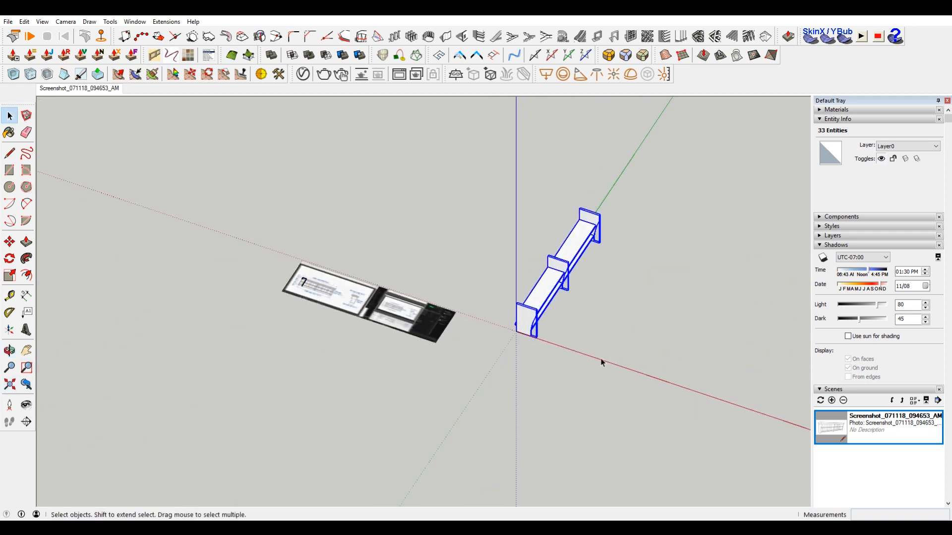
click(434, 325)
key(Delete)
Step: Select all components of the shelf, leaving the traced crown profile out of the selection
middle_drag(607, 322, 609, 282)
drag(451, 168, 778, 425)
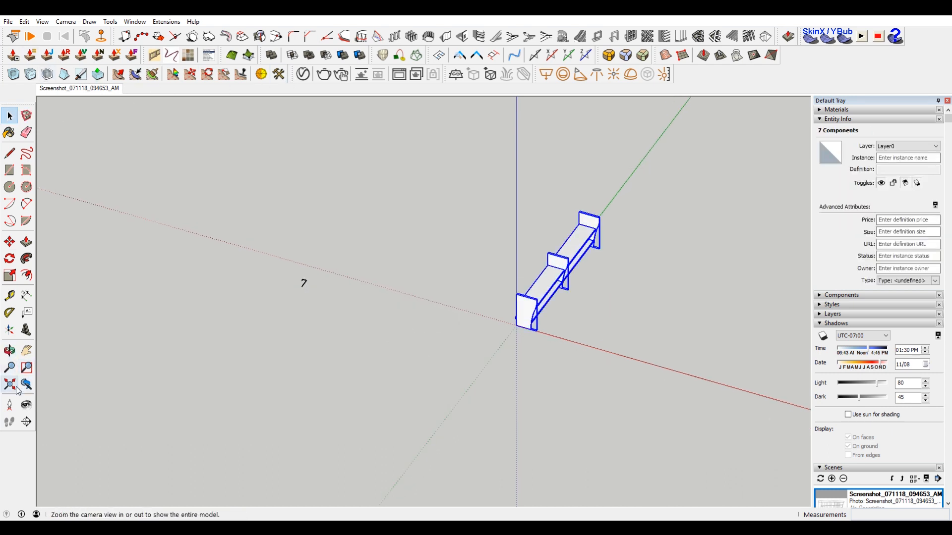
click(9, 296)
scroll(538, 346, up, 3)
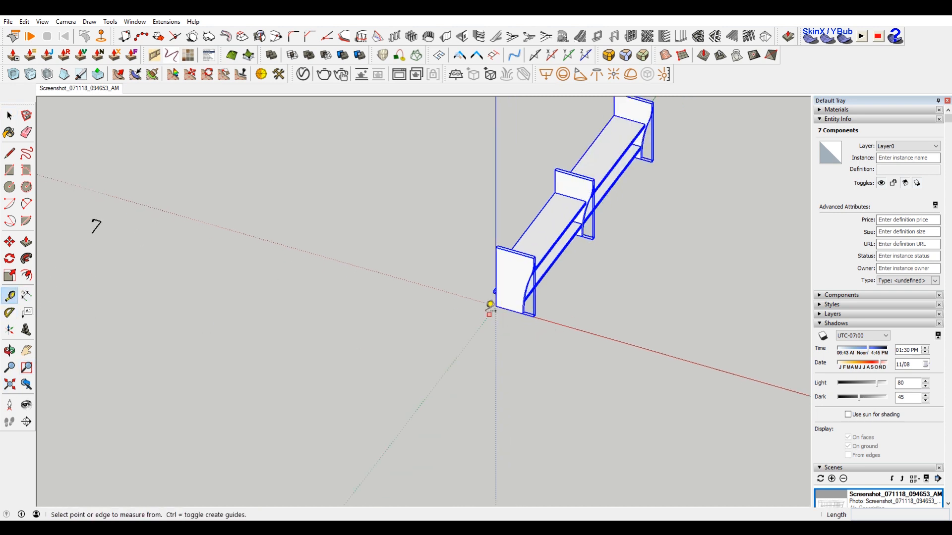
scroll(508, 242, up, 2)
scroll(512, 242, down, 2)
key(space)
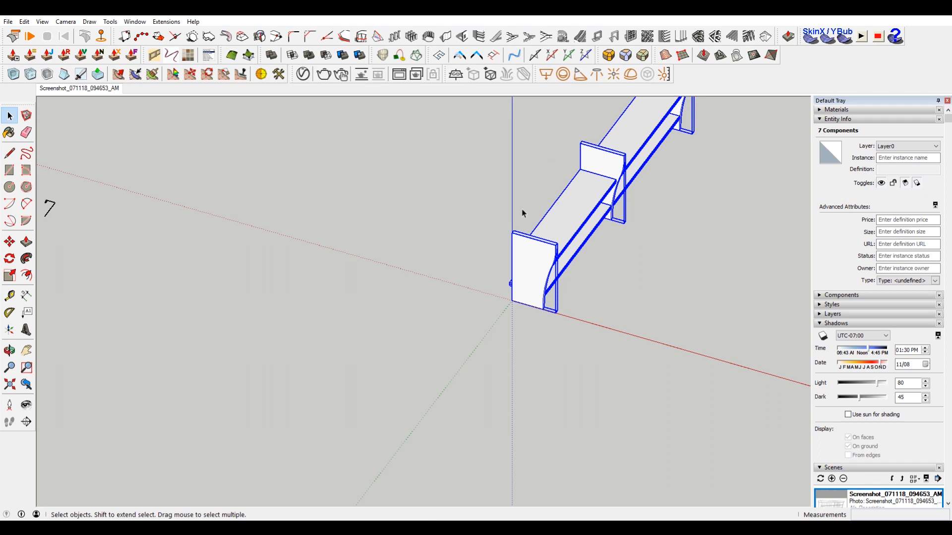
Step: Switch to the browser and bring up the dimension drawing on the IKEA LIATORP product page
mouse_move(451, 528)
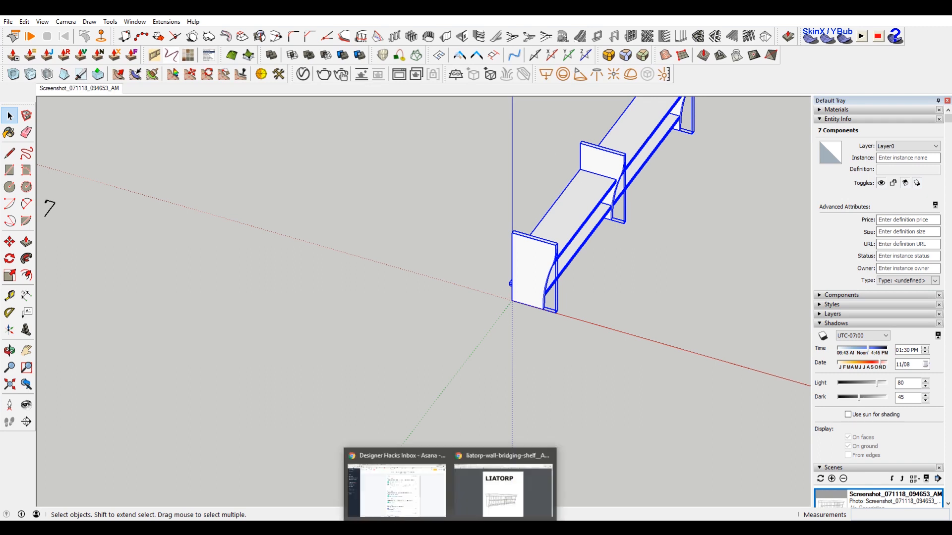
click(505, 495)
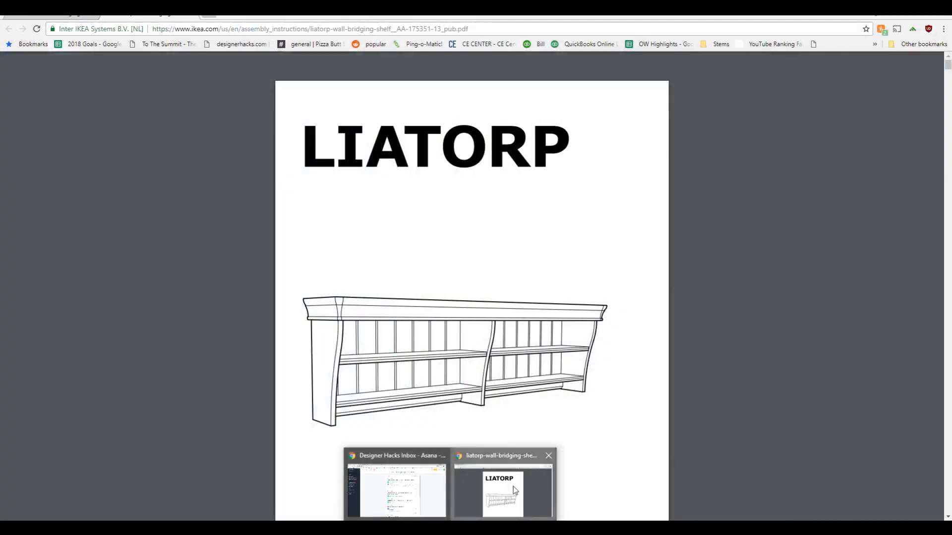
click(513, 486)
click(55, 15)
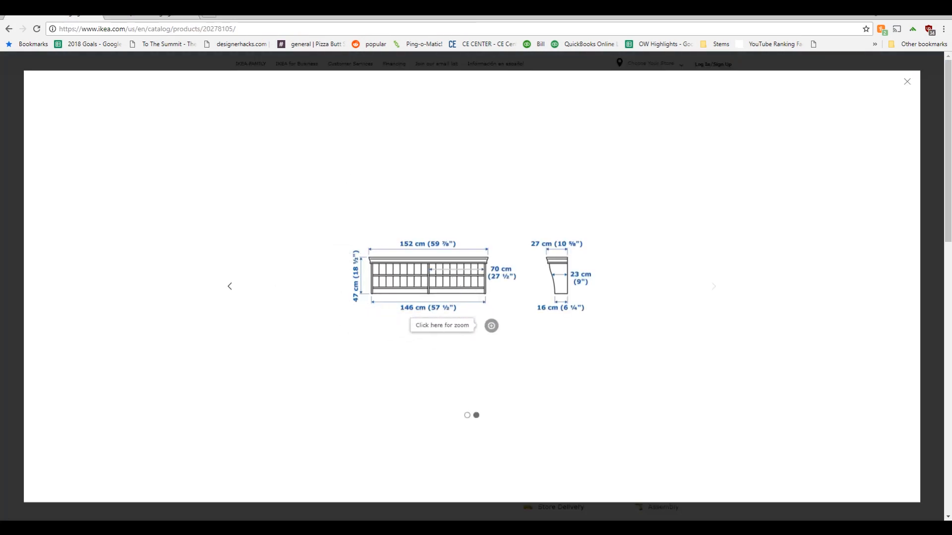
Step: Return to SketchUp and try to rescale the model by measuring the shelf's overall width and setting it to 57.5"
click(891, 15)
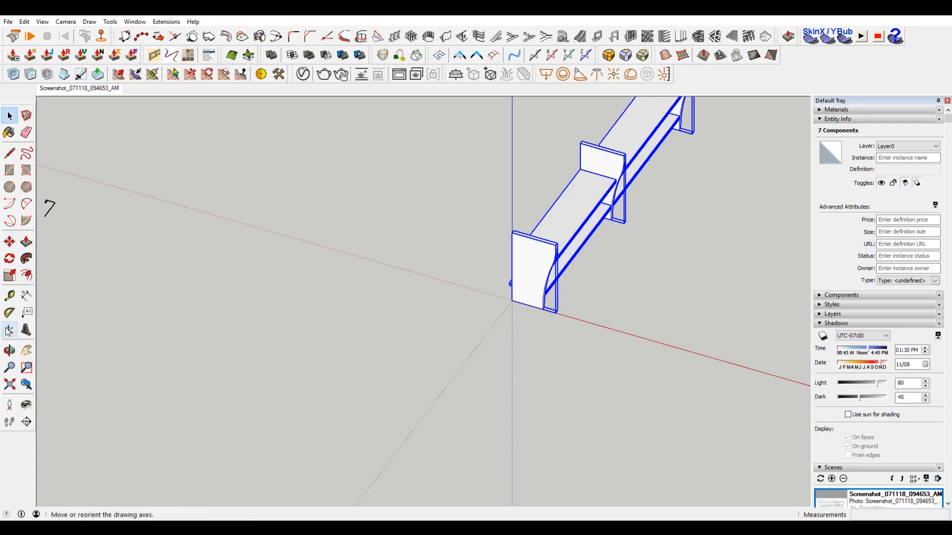
click(9, 296)
click(512, 301)
scroll(477, 300, down, 5)
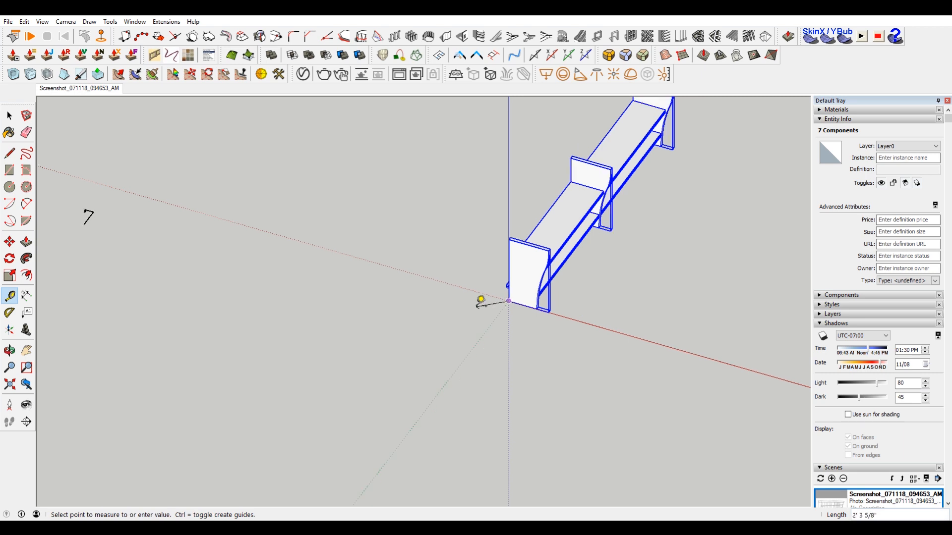
scroll(616, 184, up, 4)
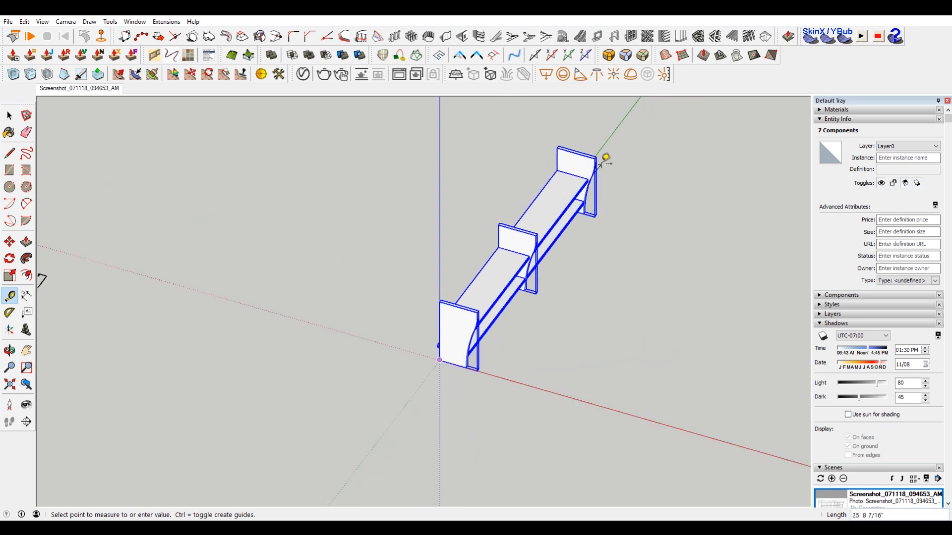
click(559, 147)
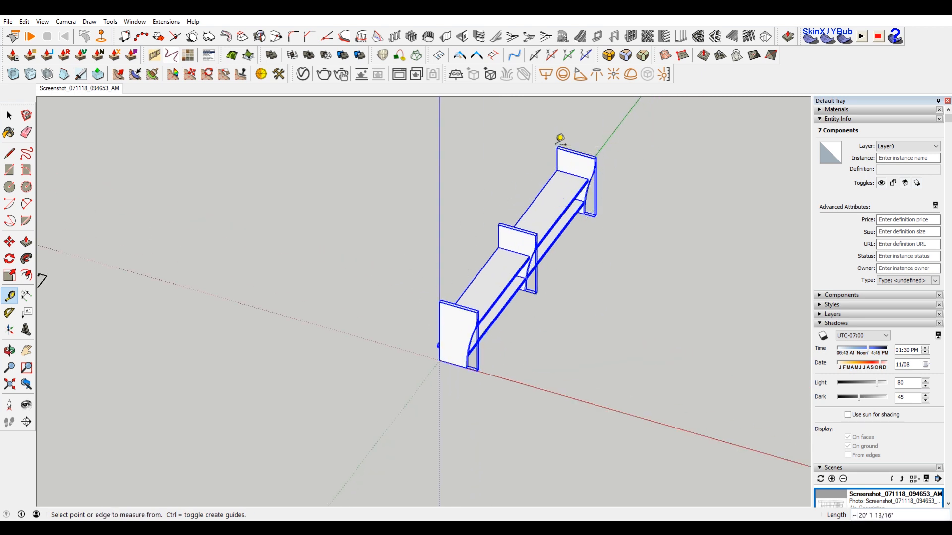
text(5)
middle_drag(665, 189, 628, 224)
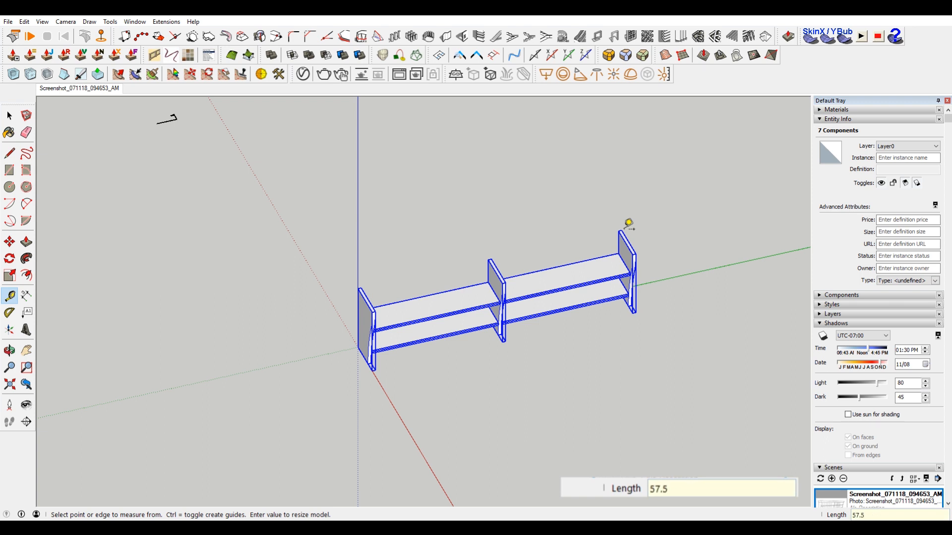
text(7.5")
key(Return)
key(Return)
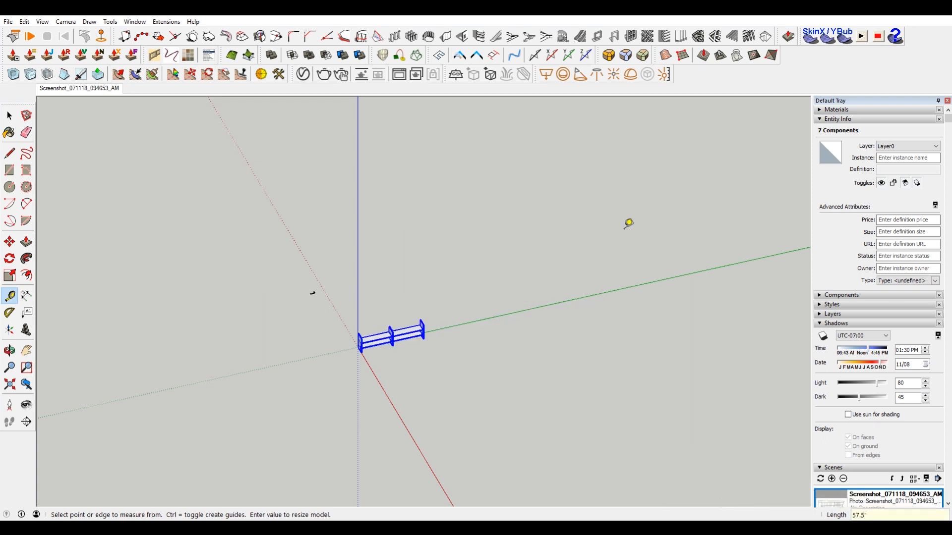
Step: Undo the resize, select all the shelf's components without the crown profile, and make them a group
key(space)
click(411, 317)
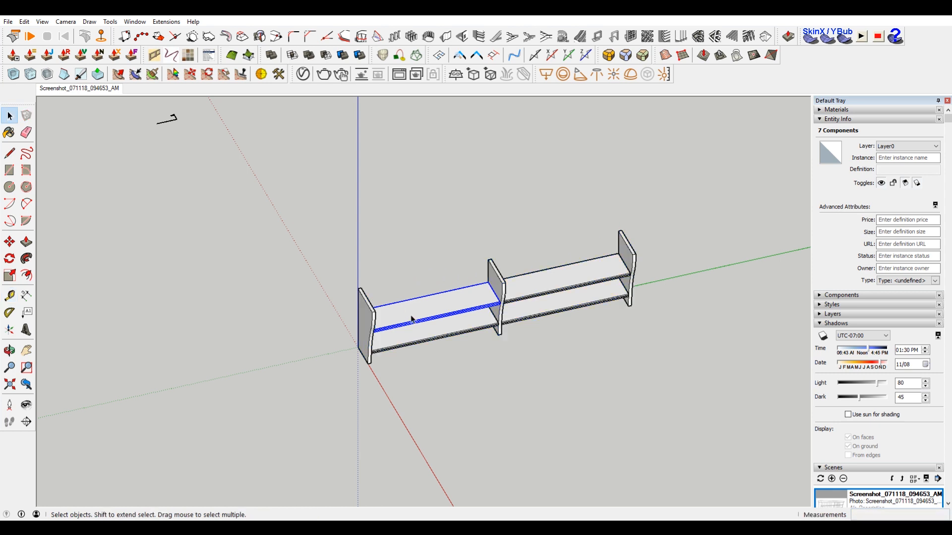
drag(258, 210, 653, 388)
right_click(437, 336)
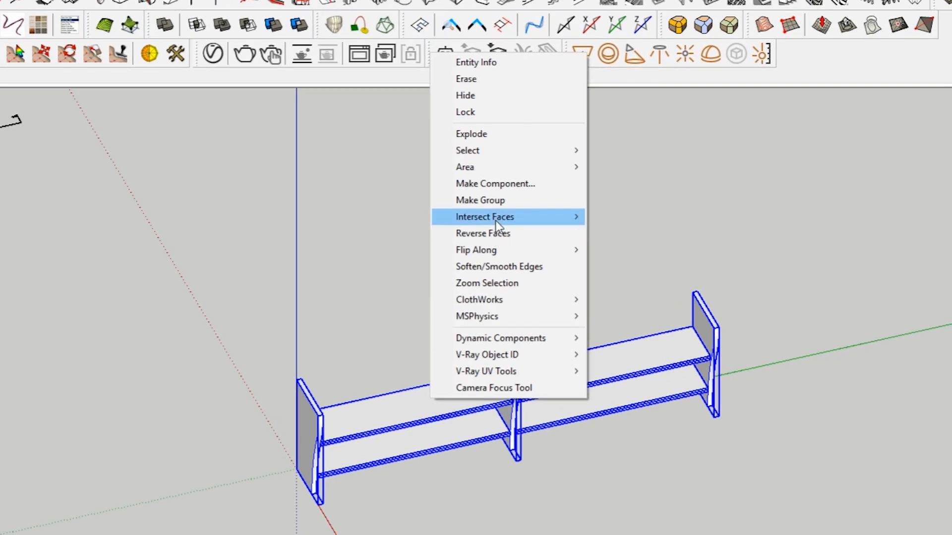
click(493, 178)
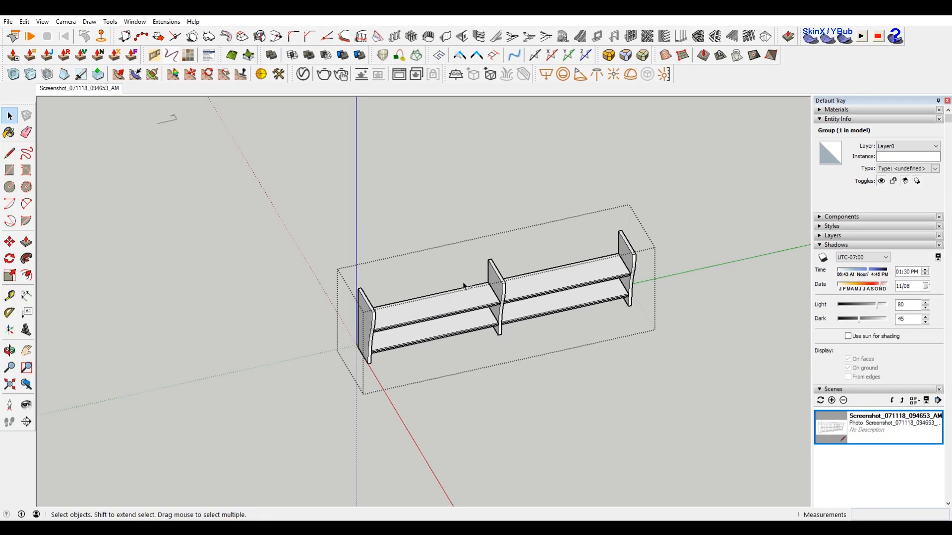
Step: Inside the shelf group, measure across the outer side panels and rescale the group to 57.5" wide, leaving the group when done
double_click(475, 330)
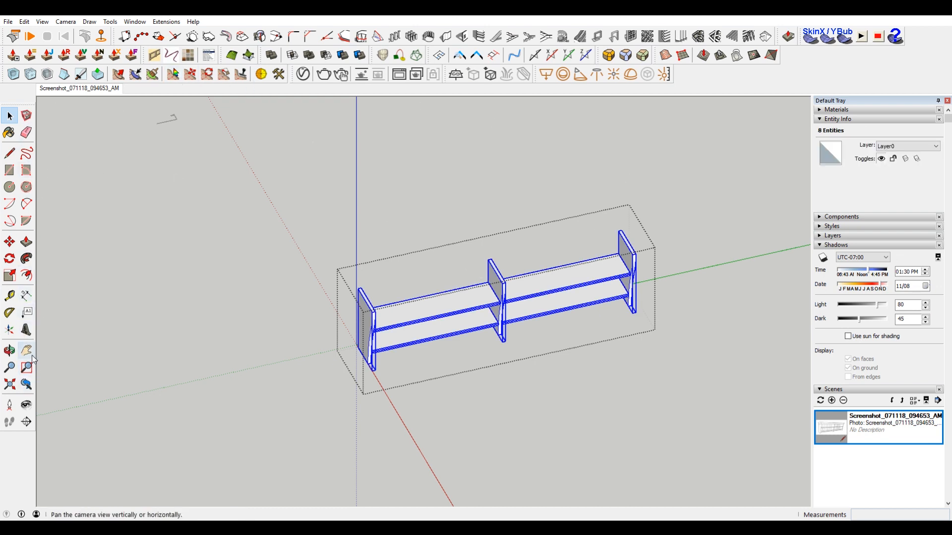
click(10, 296)
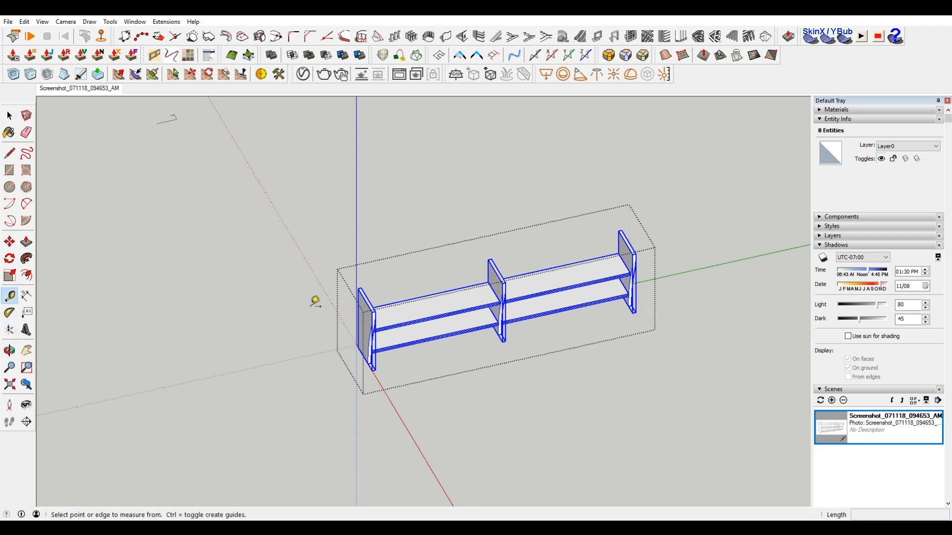
click(358, 288)
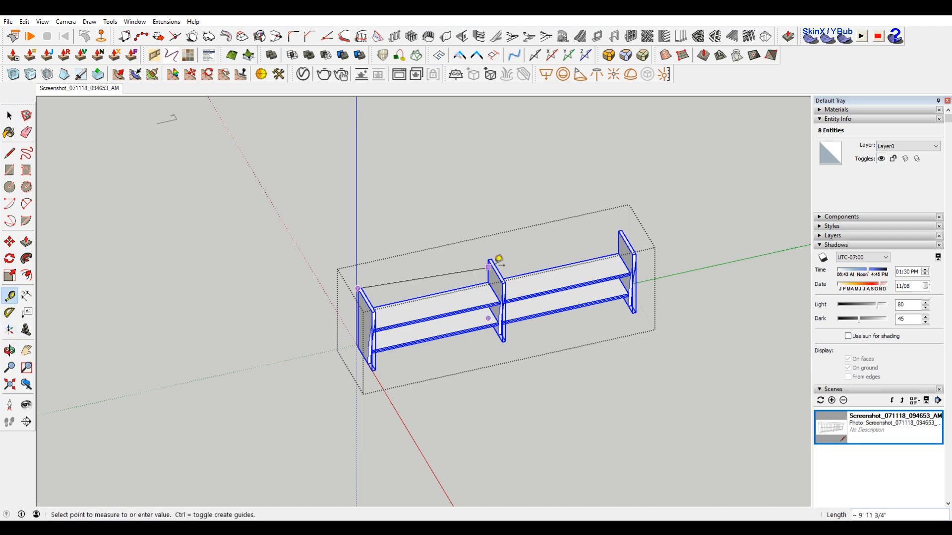
click(622, 229)
text(57)
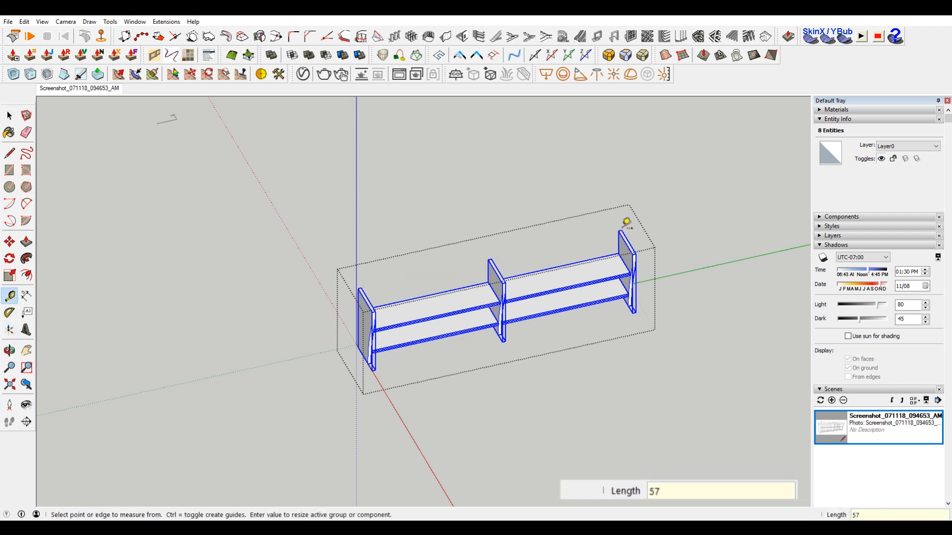
text(.5")
key(Return)
key(Return)
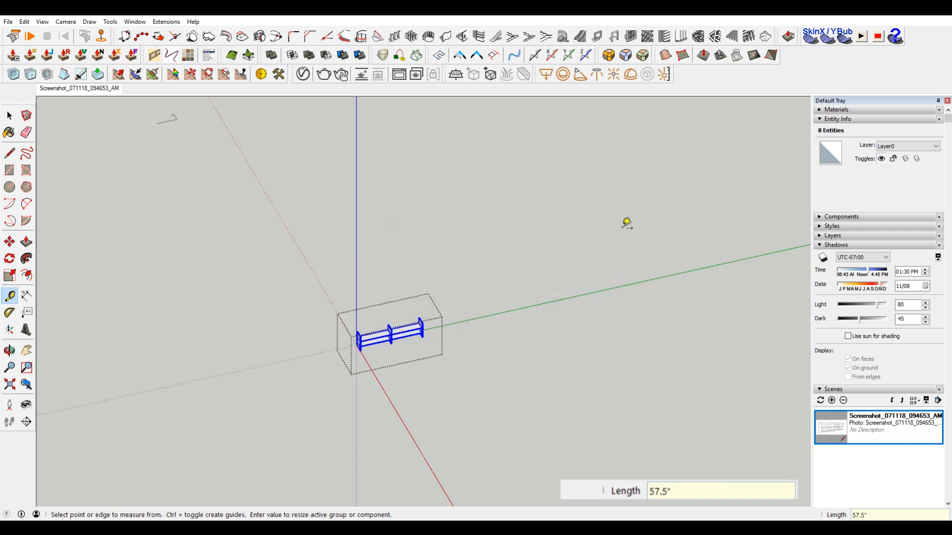
key(space)
click(276, 281)
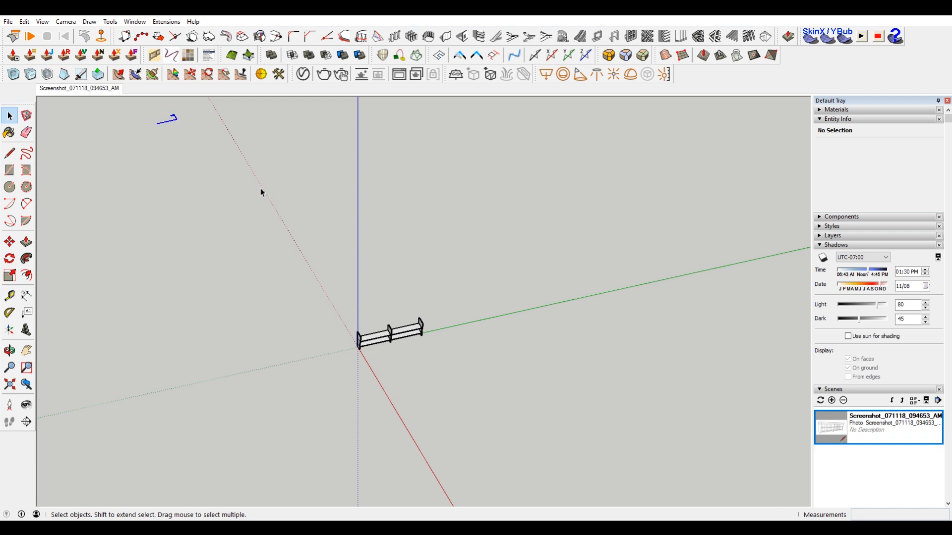
Step: Move the traced crown profile and its reference lines close to the shelf
key(ctrl+a)
key(m)
click(223, 179)
click(386, 404)
scroll(361, 341, up, 6)
Step: Draw a three-sided line path along the top of the shelf, following both side panels and the front between their corners
key(l)
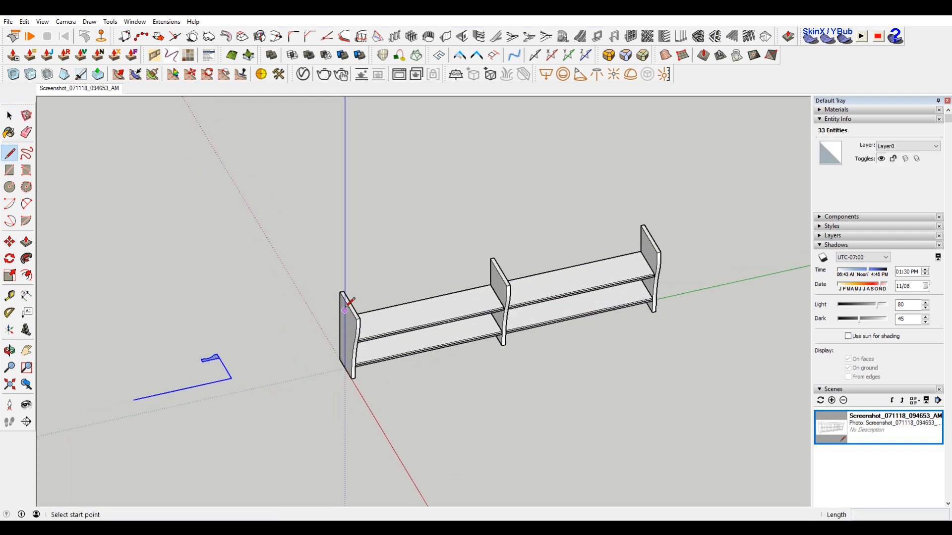
scroll(345, 308, up, 2)
click(362, 329)
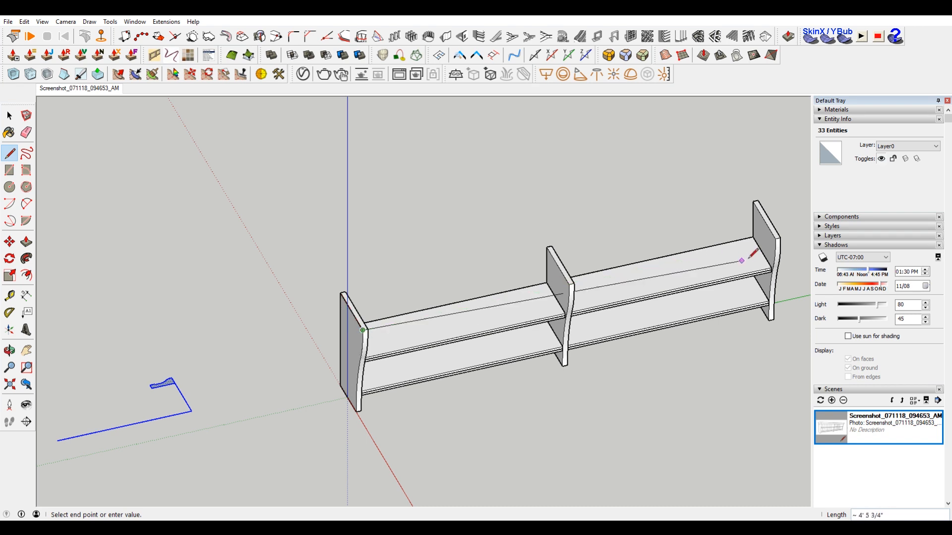
click(780, 238)
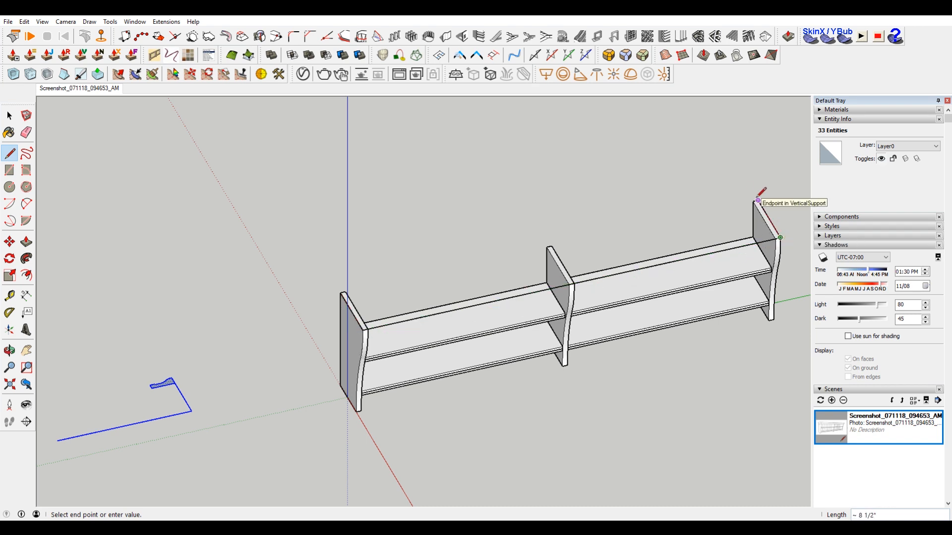
key(space)
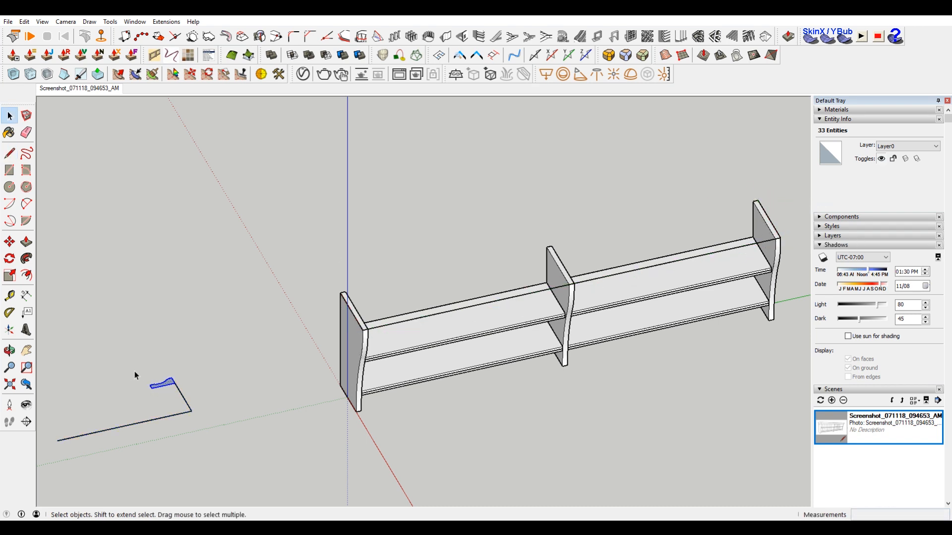
Step: Copy the crown profile face and place the copy beside the shelf
scroll(137, 374, up, 1)
key(m)
click(155, 391)
key(ctrl)
click(302, 310)
Step: Rotate the copied crown profile about the red axis to stand upright, and turn it to face outward from the side panel
key(q)
key(Right)
click(300, 310)
click(327, 307)
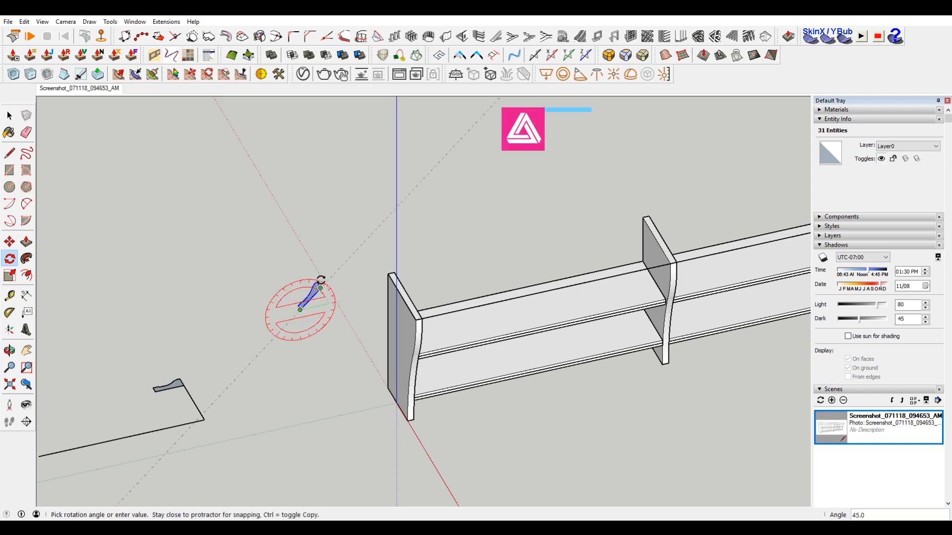
click(299, 259)
click(300, 285)
click(356, 273)
click(259, 225)
Step: Move the upright profile onto the upper back corner of the near side panel and delete the original profile with its reference lines
key(m)
click(300, 311)
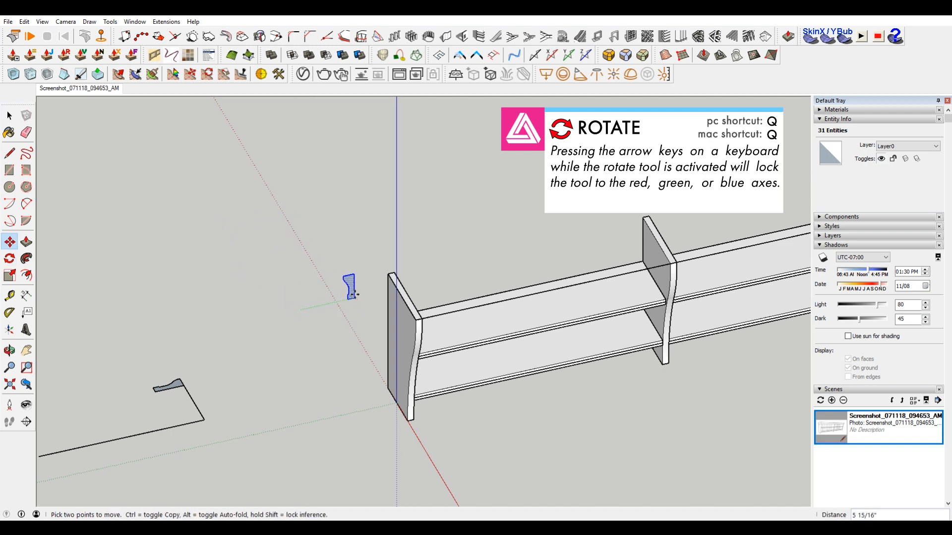
click(388, 274)
key(space)
drag(275, 447, 152, 328)
key(Delete)
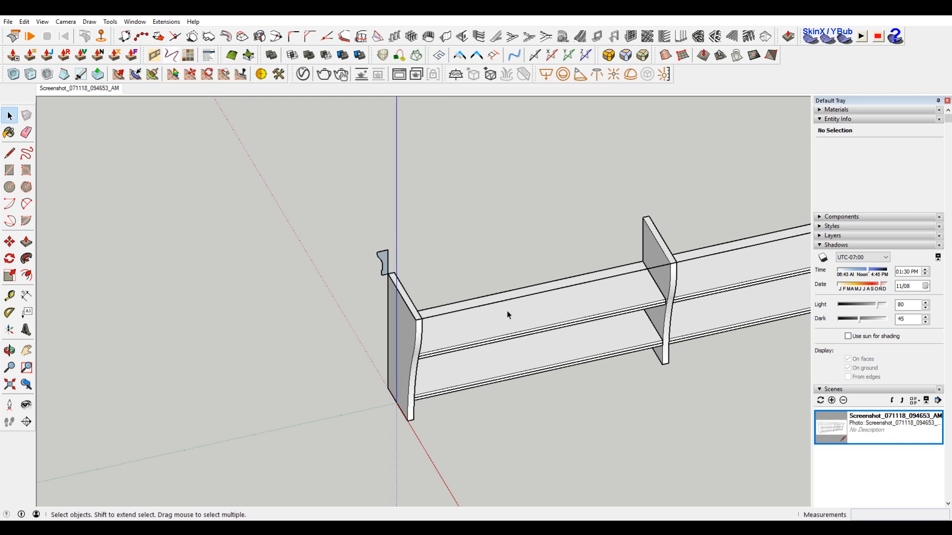
Step: Select the three connected edges of the path along the shelf's sides and front
click(428, 321)
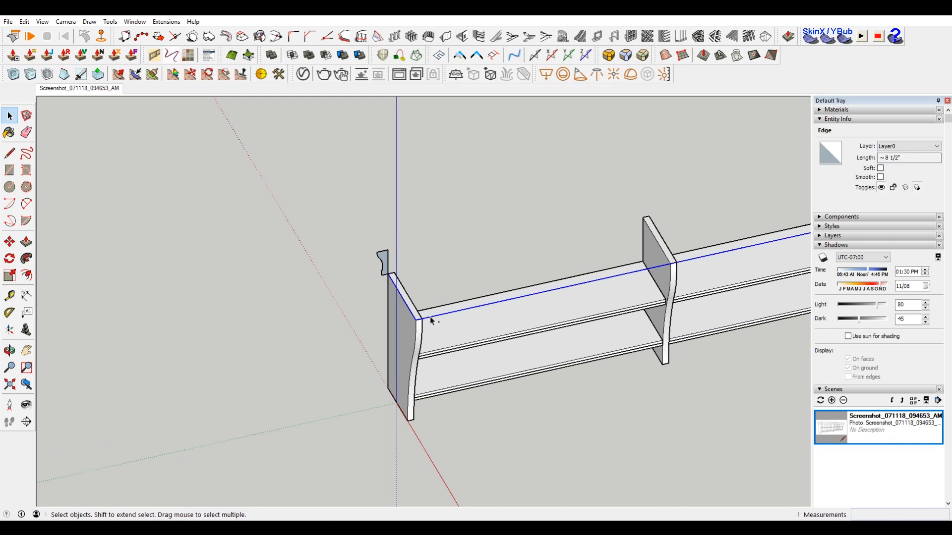
scroll(427, 317, down, 3)
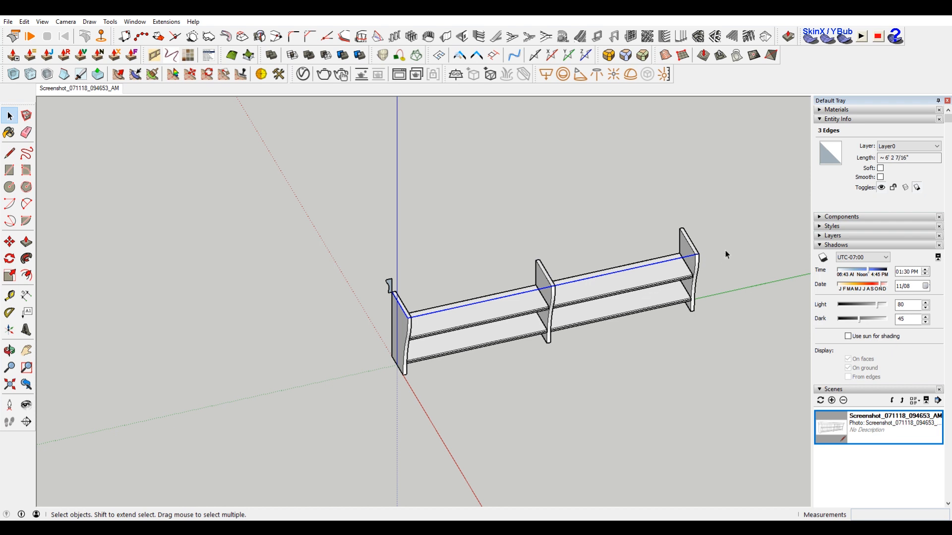
scroll(722, 257, up, 3)
drag(631, 195, 731, 278)
scroll(712, 251, up, 3)
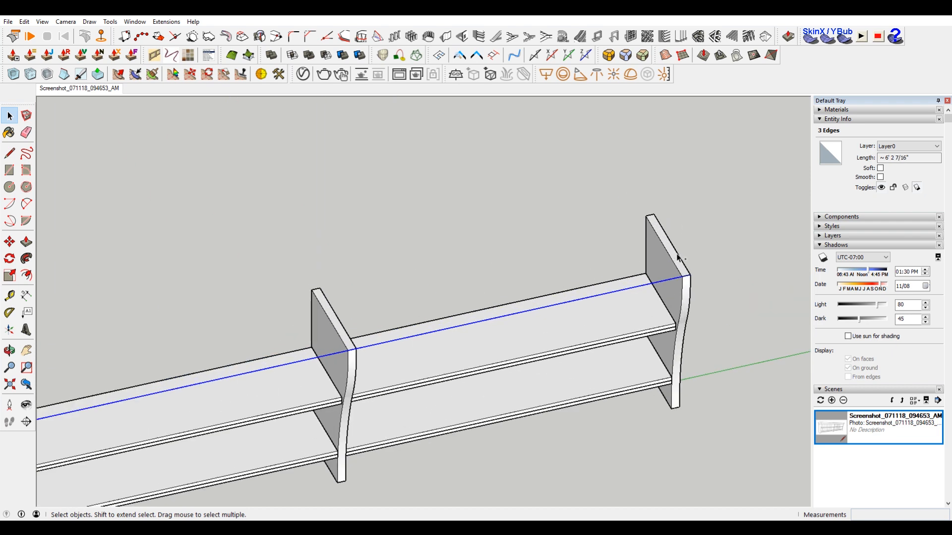
scroll(721, 266, down, 3)
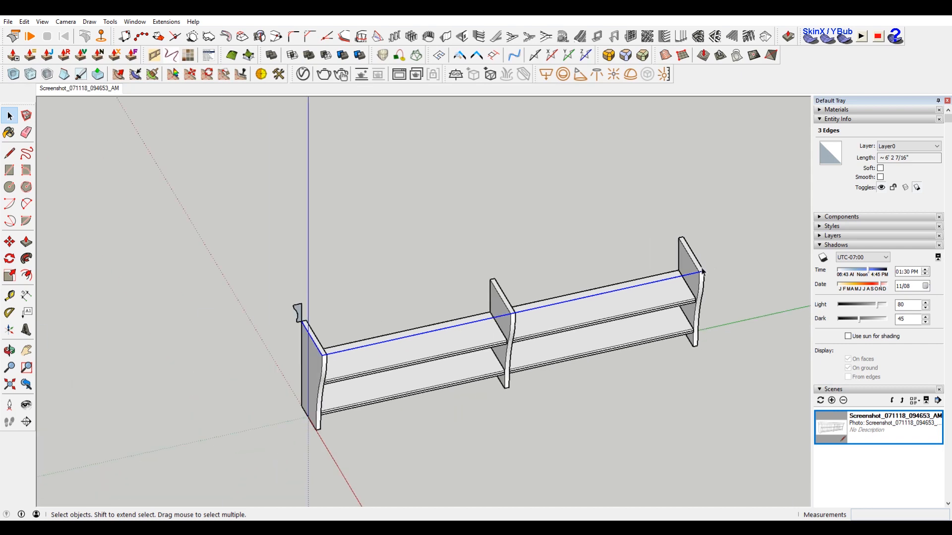
key(l)
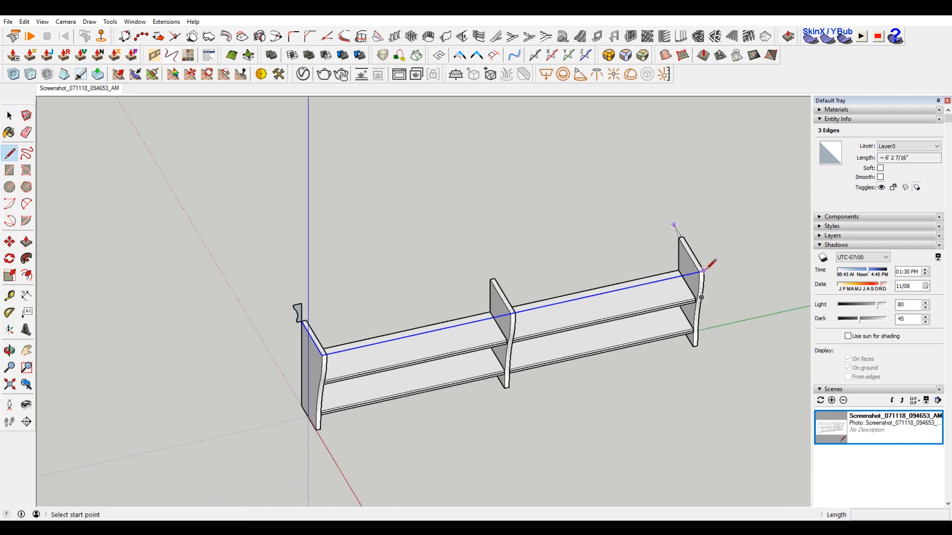
click(703, 271)
key(Escape)
key(space)
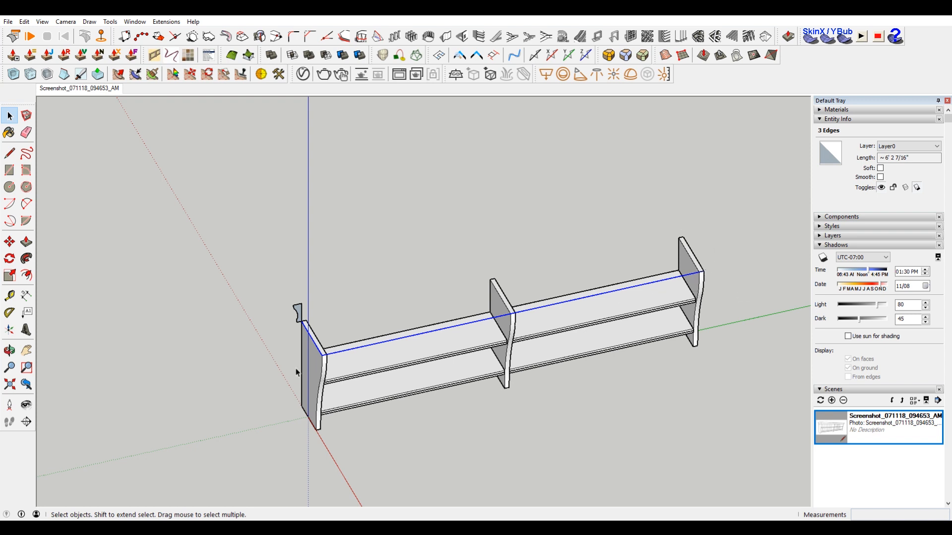
Step: Extrude the crown profile along the selected path with Follow Me and inspect the moulding from the front
scroll(297, 372, up, 2)
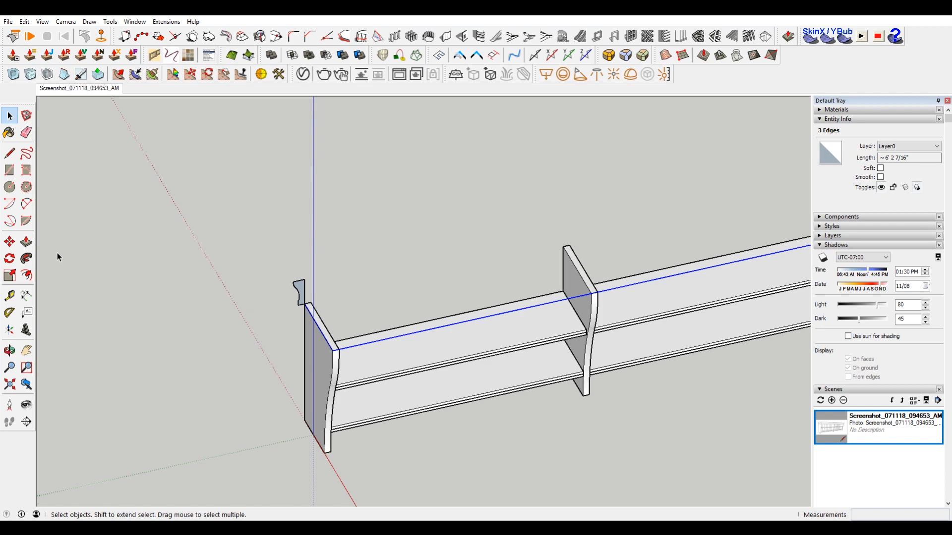
scroll(554, 293, down, 4)
scroll(148, 342, up, 3)
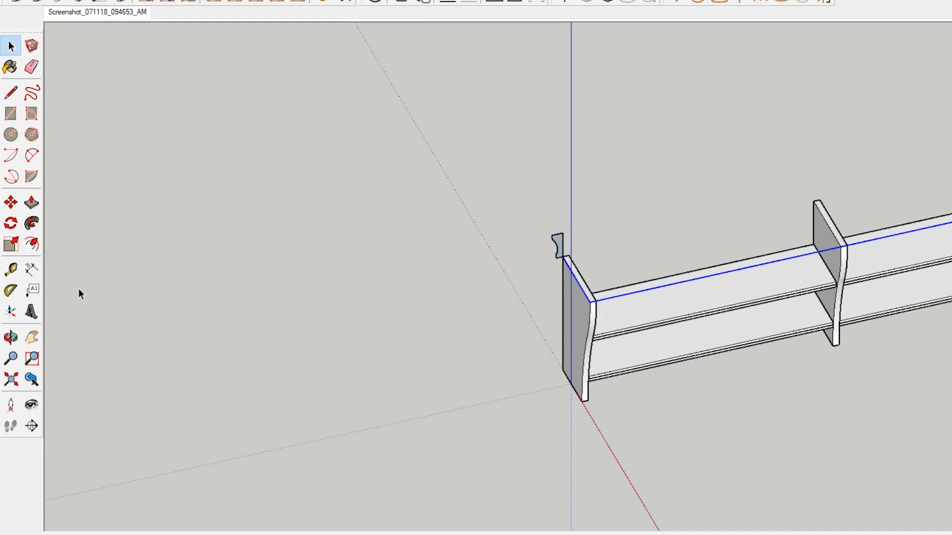
click(40, 177)
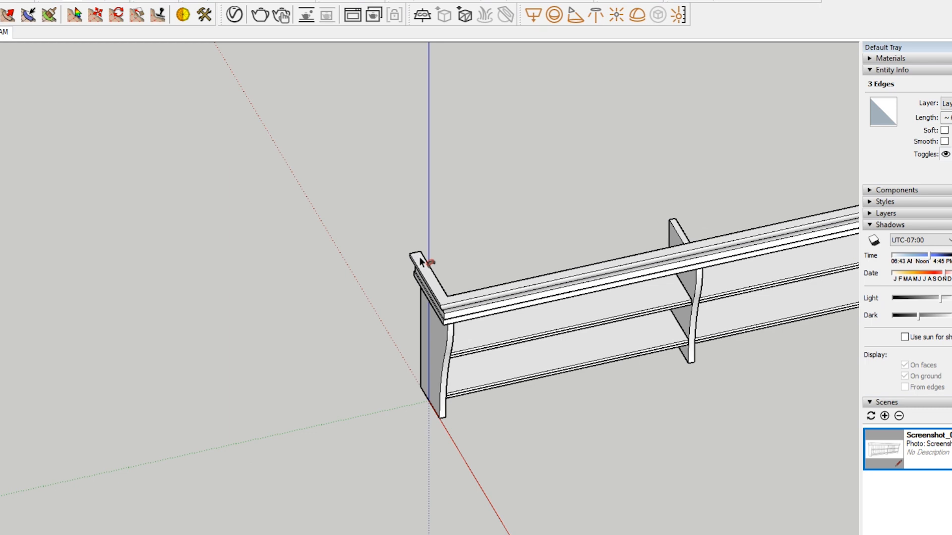
scroll(178, 326, down, 4)
scroll(555, 267, up, 5)
mouse_move(468, 241)
middle_down()
mouse_move(450, 209)
mouse_move(215, 159)
mouse_move(452, 221)
mouse_move(213, 208)
mouse_move(331, 110)
mouse_move(638, 155)
middle_up()
scroll(492, 250, down, 4)
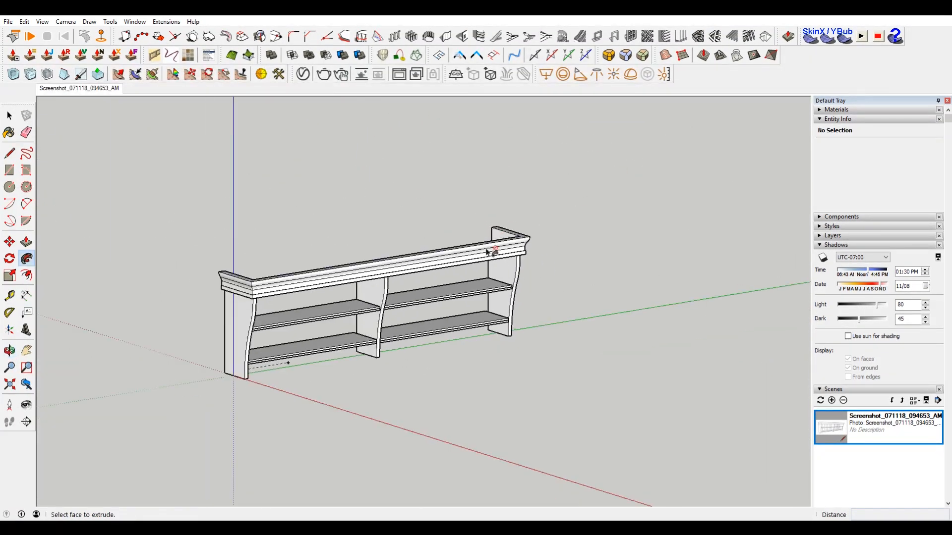
Step: Open the shelf group, delete the stray guide line below the lower shelf, and leave the group
scroll(271, 339, up, 4)
key(space)
click(309, 386)
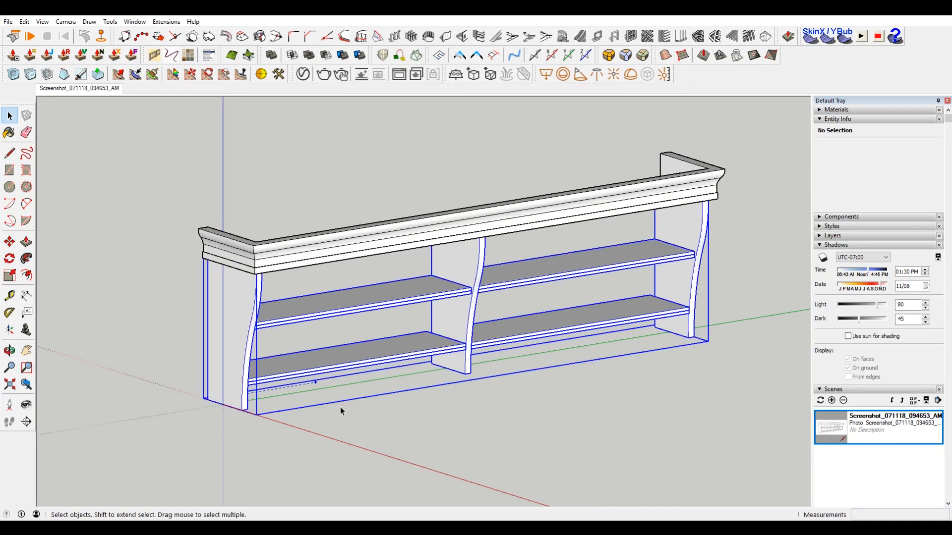
double_click(316, 384)
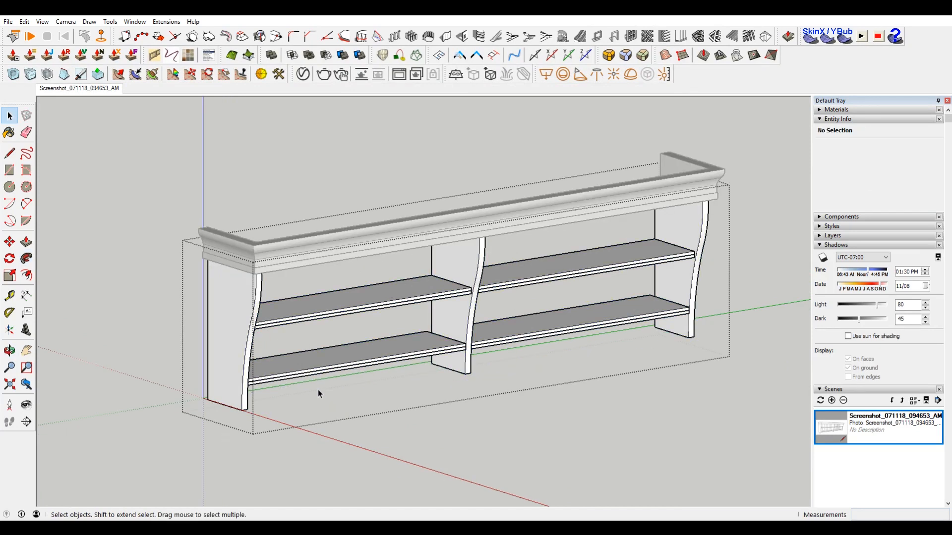
click(456, 431)
Step: Select the whole swept crown moulding with its connected geometry, make it a group, and clear the selection
triple_click(314, 246)
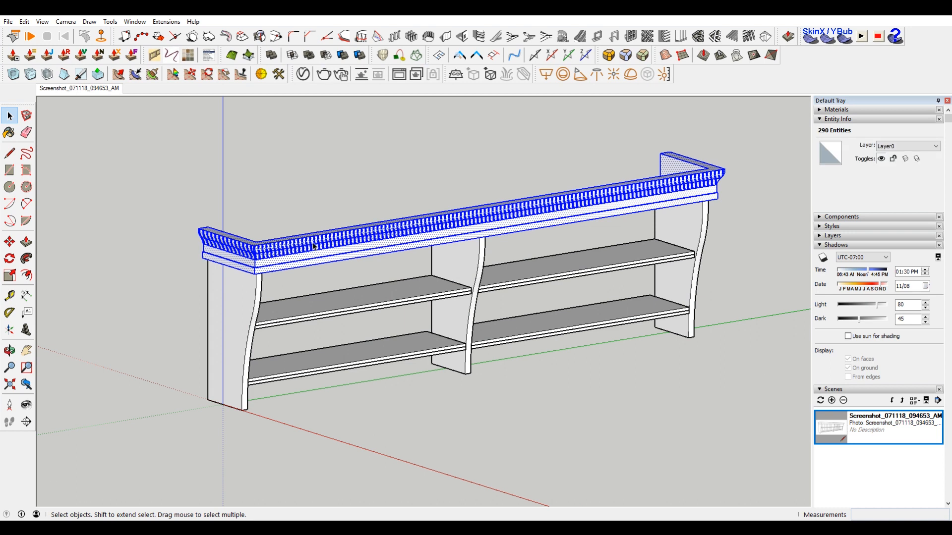
right_click(314, 246)
click(363, 330)
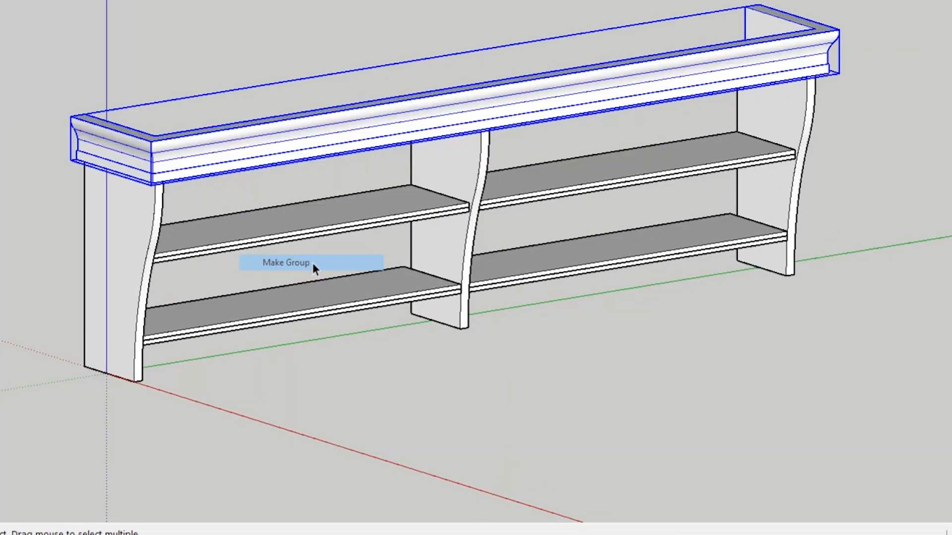
click(493, 397)
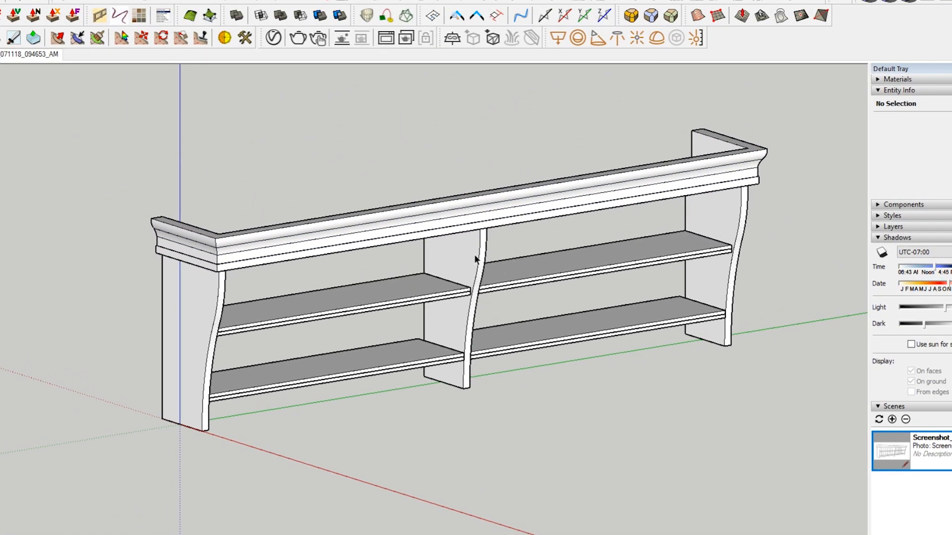
Step: Explode the group containing the shelf's panels and boards, and clear the selection
right_click(474, 254)
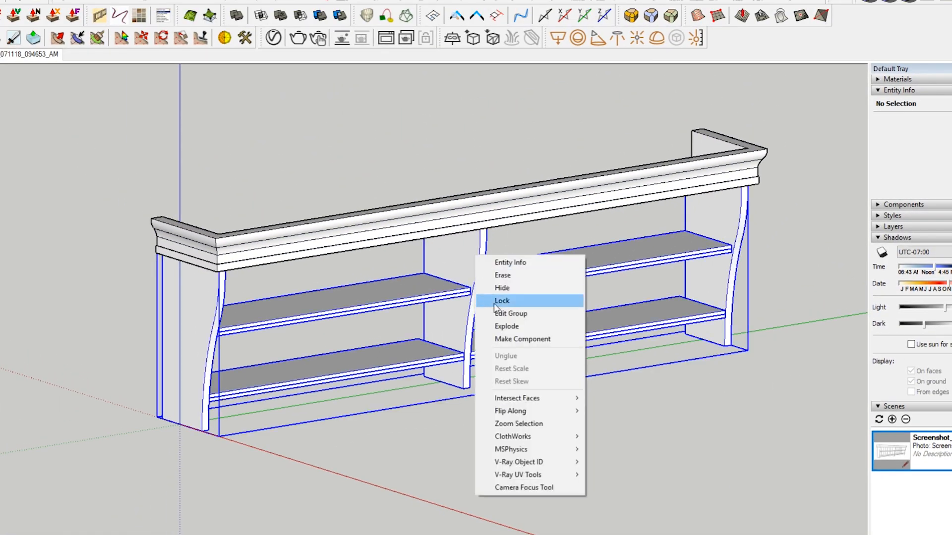
click(519, 327)
click(632, 432)
scroll(588, 304, down, 3)
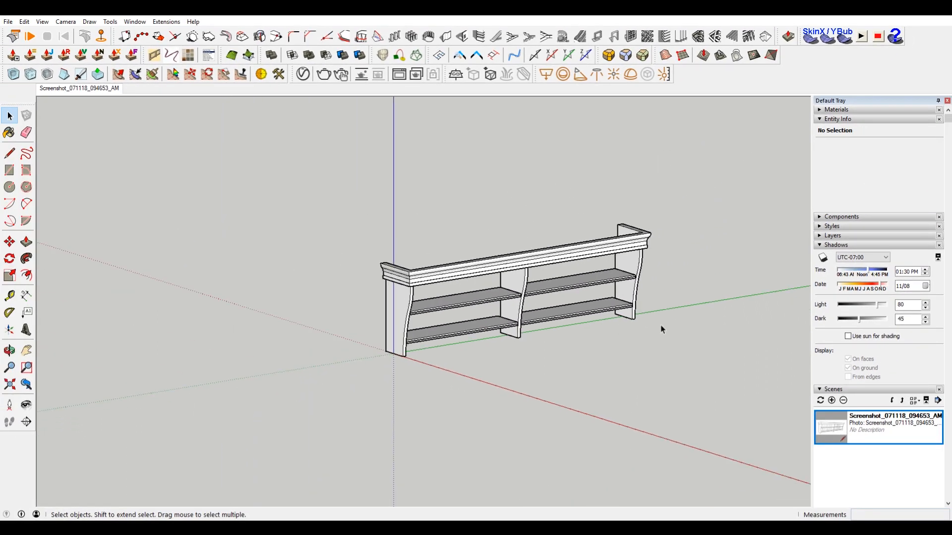
scroll(693, 331, up, 1)
middle_click(664, 324)
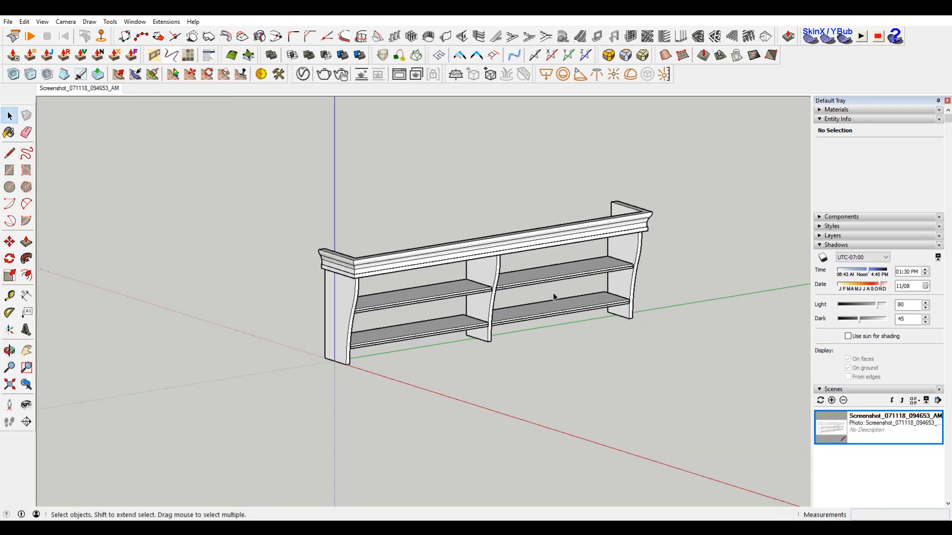
Step: Return to the matched photo scene, edit its match, and rescale the model so the shelf approximates the photo's size
click(61, 89)
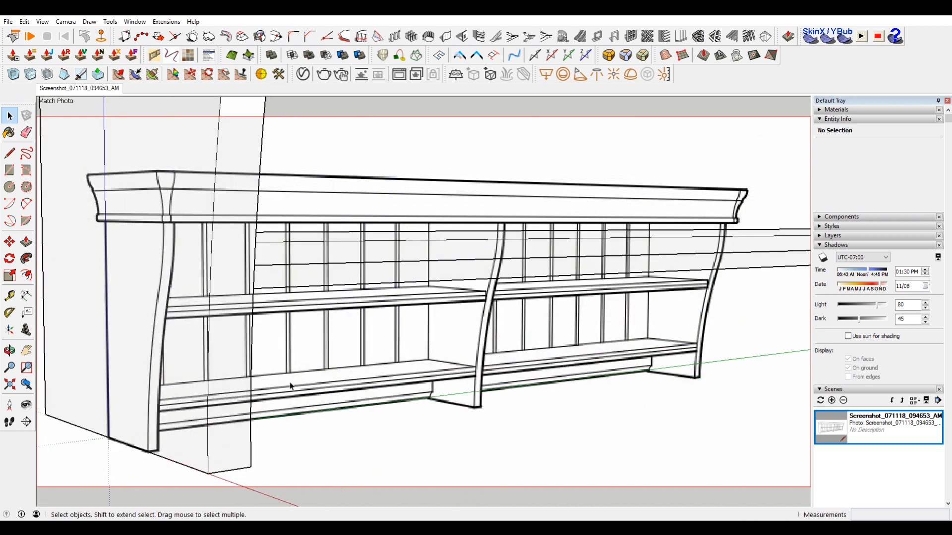
scroll(290, 386, down, 4)
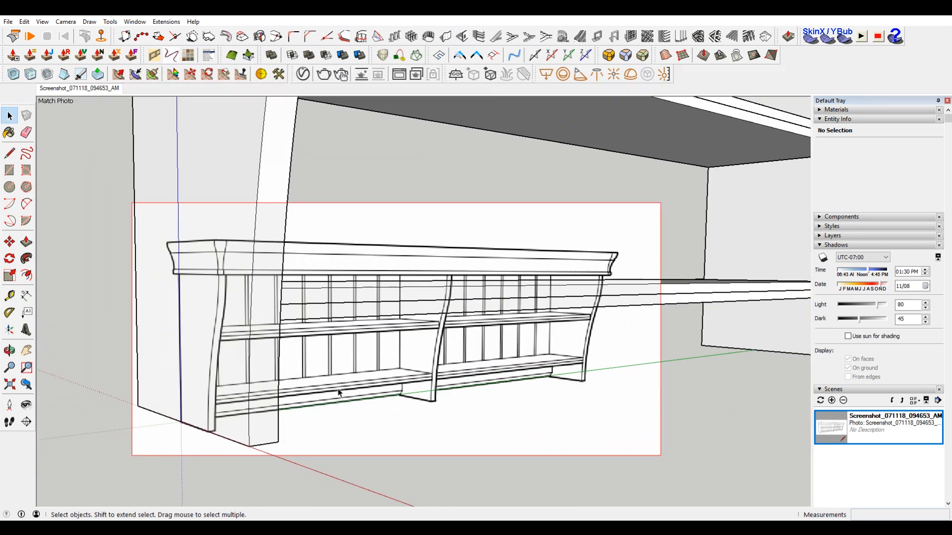
right_click(91, 88)
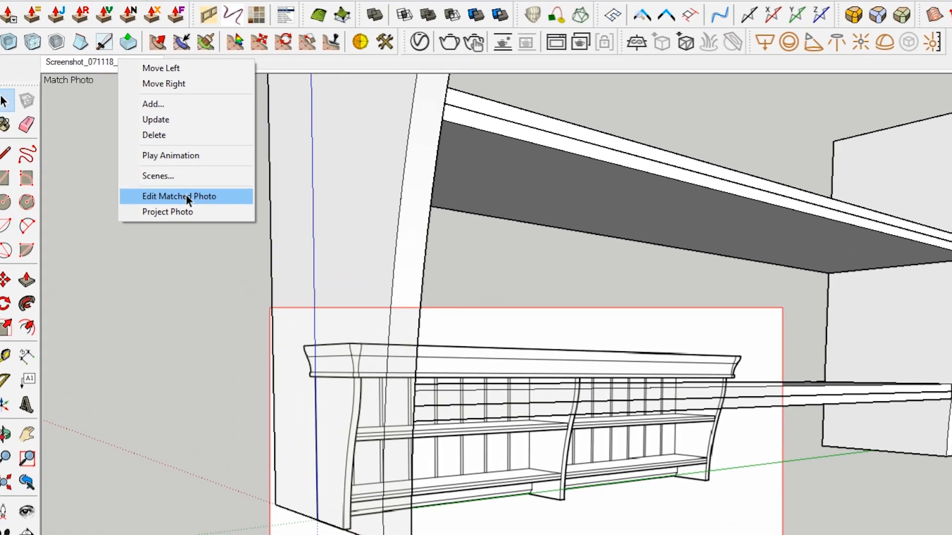
click(187, 197)
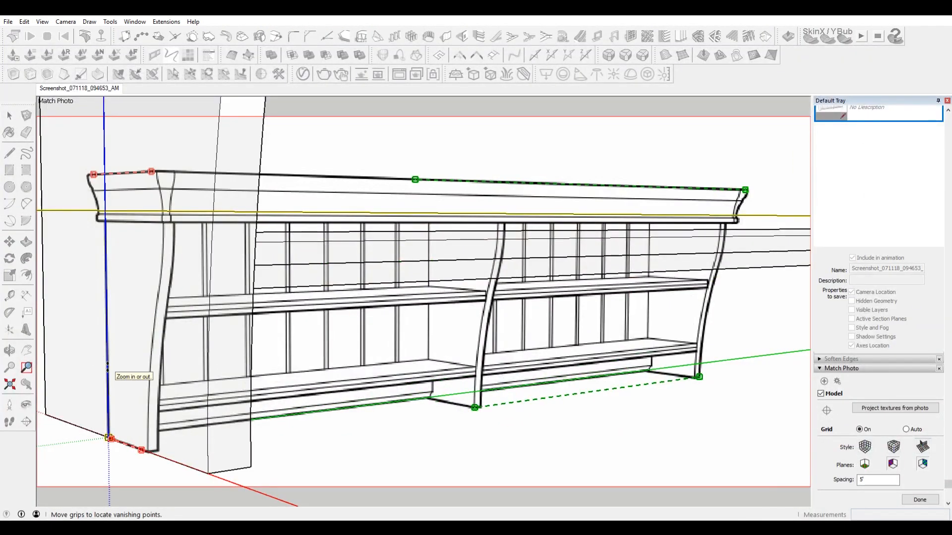
drag(107, 365, 95, 422)
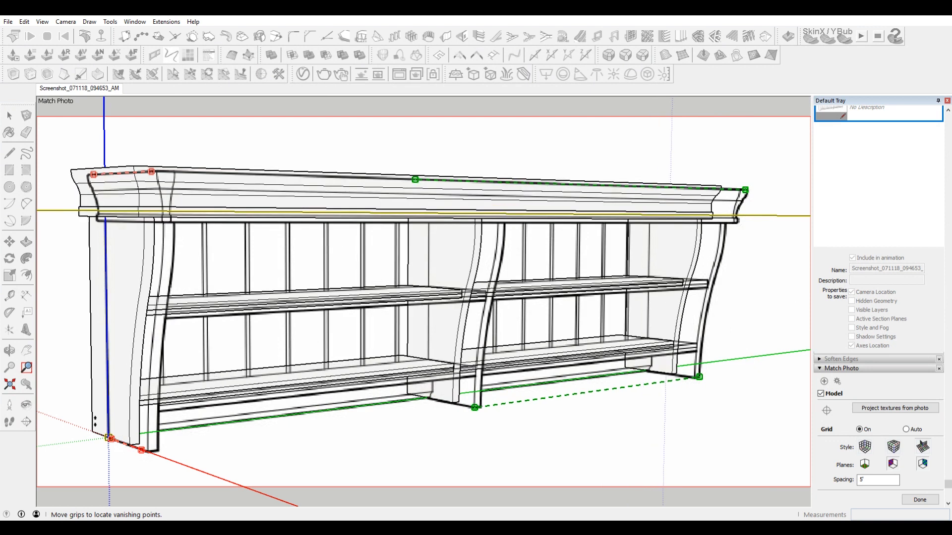
Step: Shift the match origin onto the near side panel's base, fine-tune the scale until the edges overlap the photo, and finish the match
drag(107, 437, 121, 442)
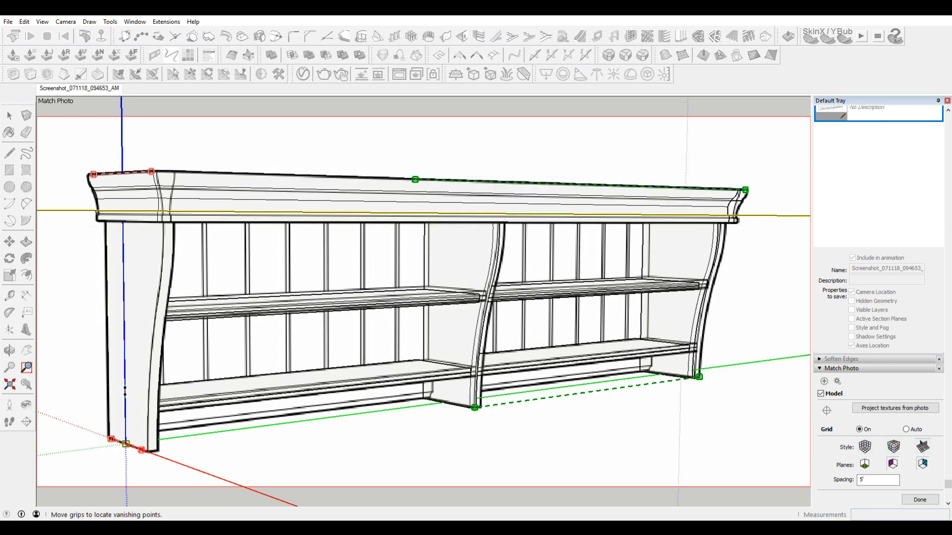
drag(129, 391, 129, 390)
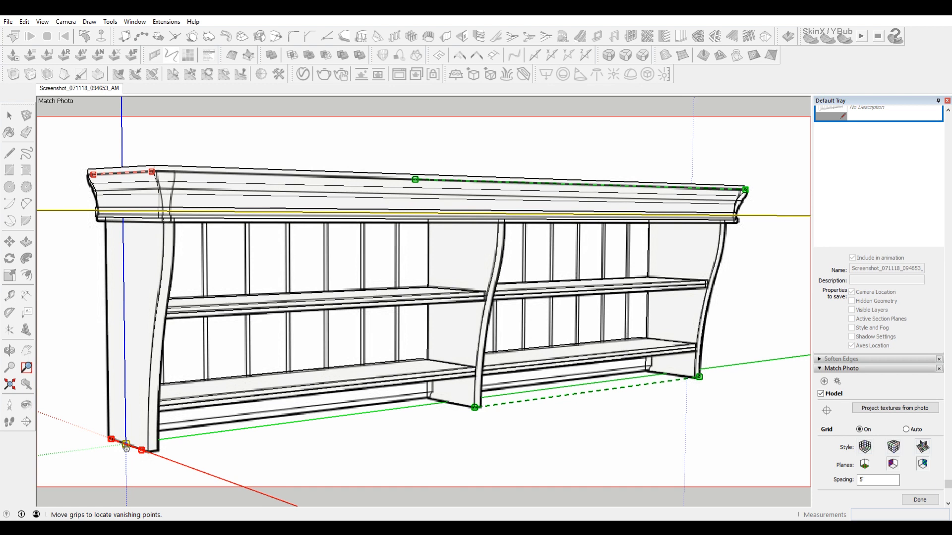
drag(123, 447, 124, 449)
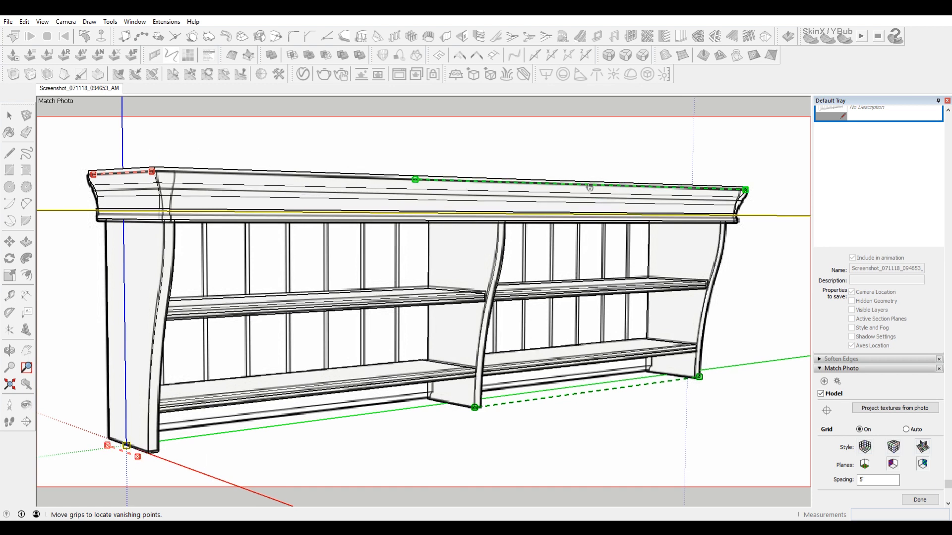
right_click(752, 174)
click(766, 168)
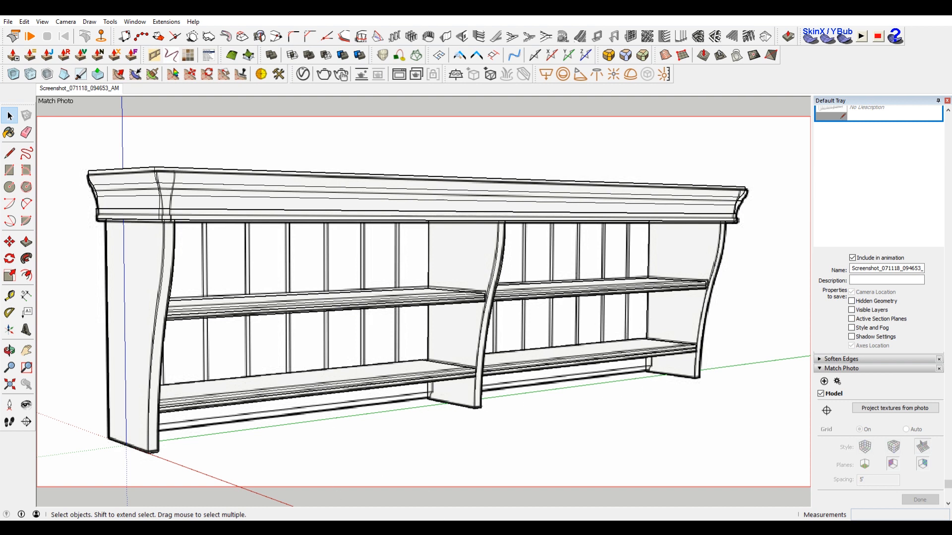
Step: Switch to the browser and examine the LIATORP assembly instructions for how the shelf's parts and lower rail fit together
mouse_move(466, 459)
click(490, 490)
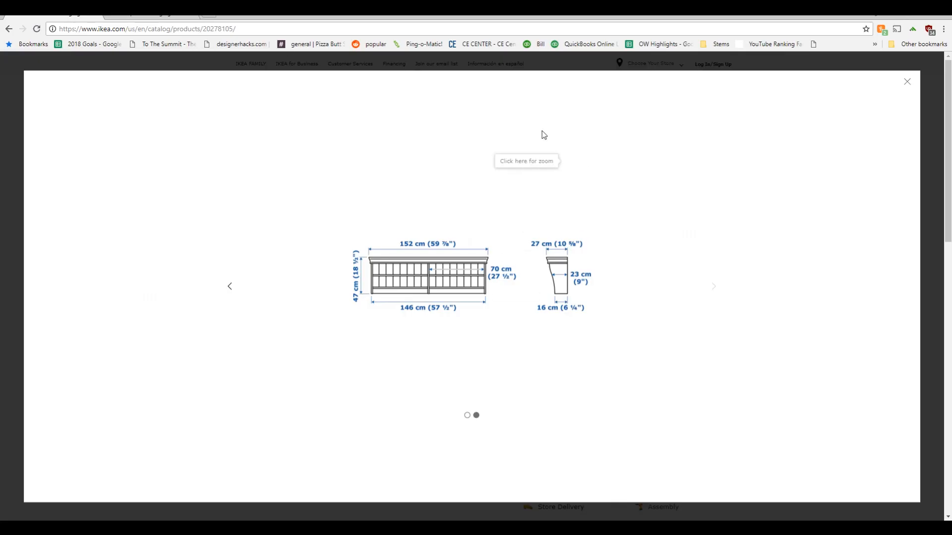
click(167, 16)
scroll(540, 419, down, 20)
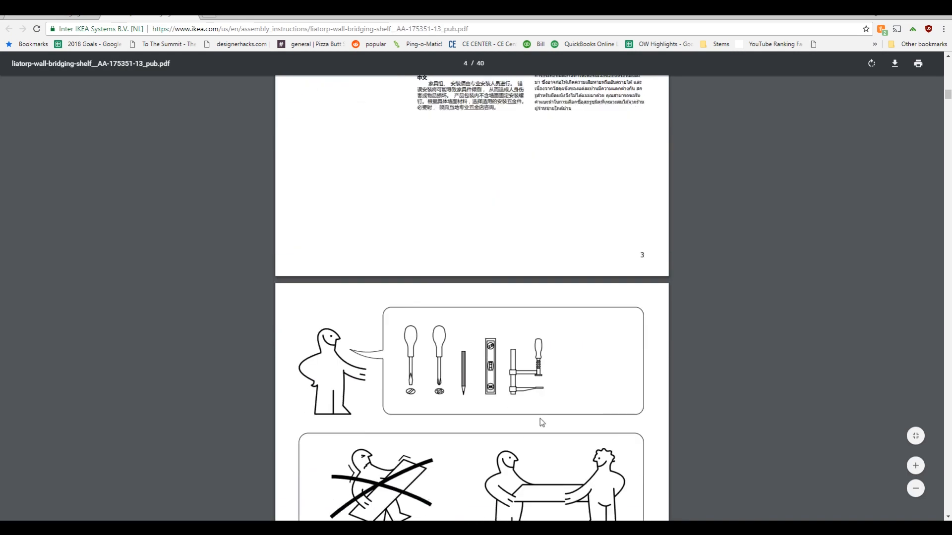
scroll(541, 422, down, 20)
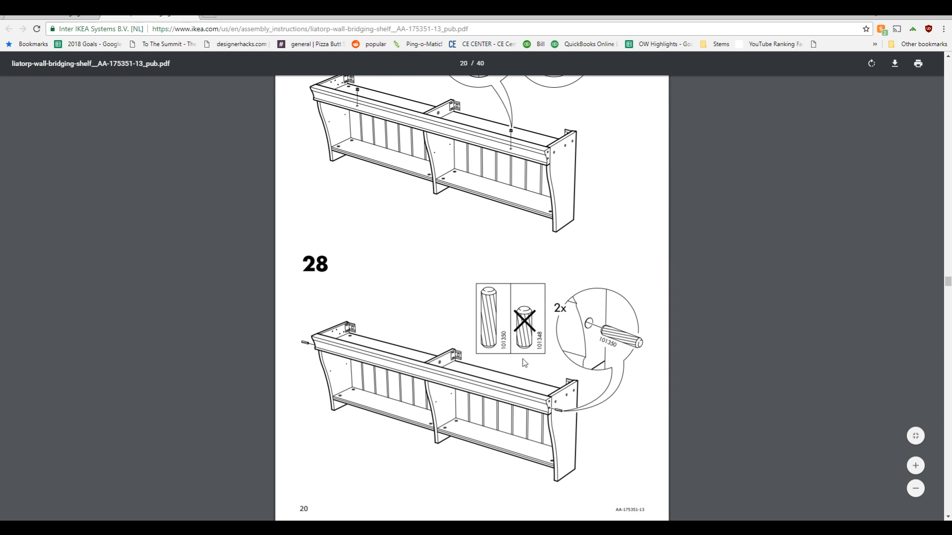
scroll(523, 380, down, 7)
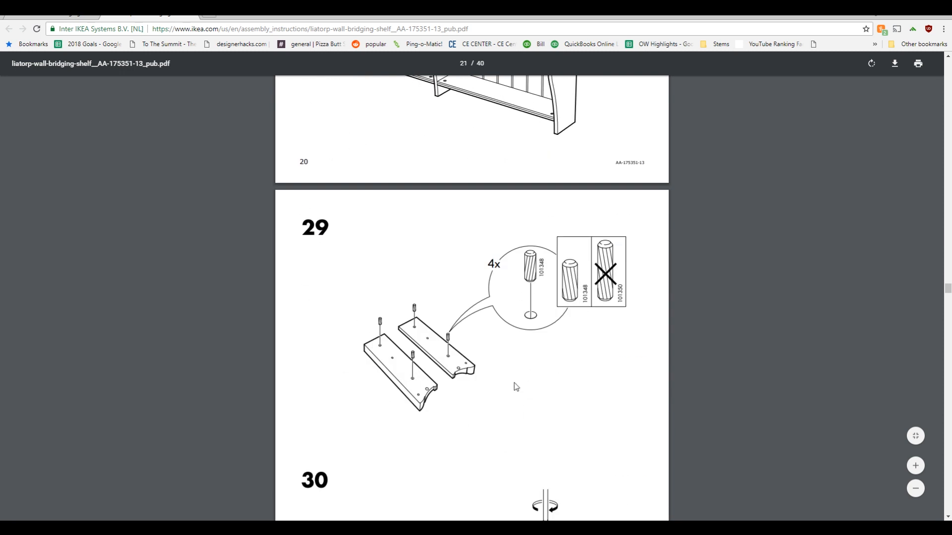
scroll(514, 383, down, 11)
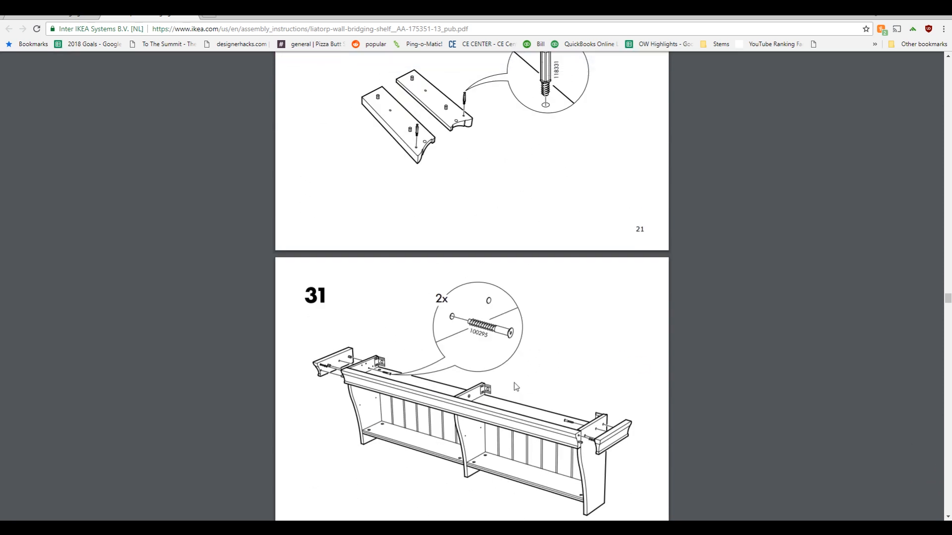
scroll(513, 383, down, 8)
drag(948, 306, 949, 128)
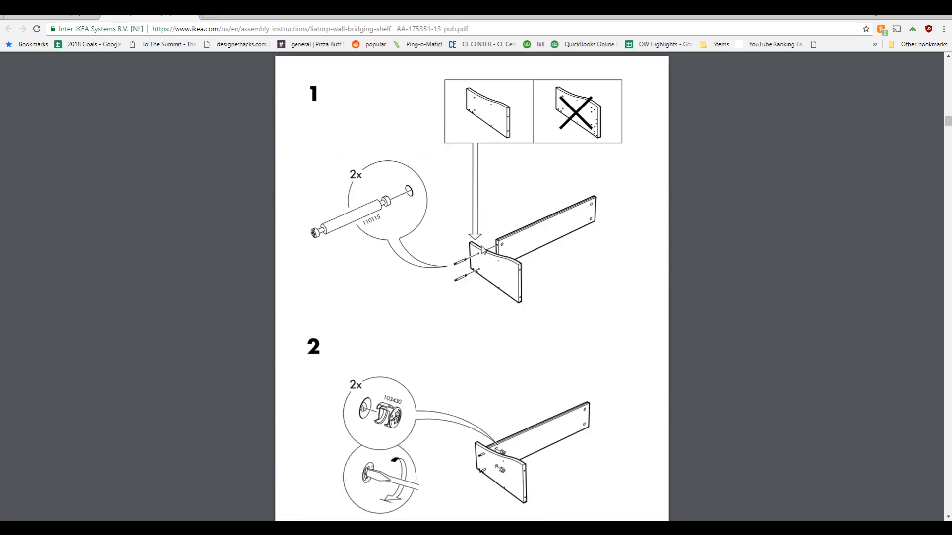
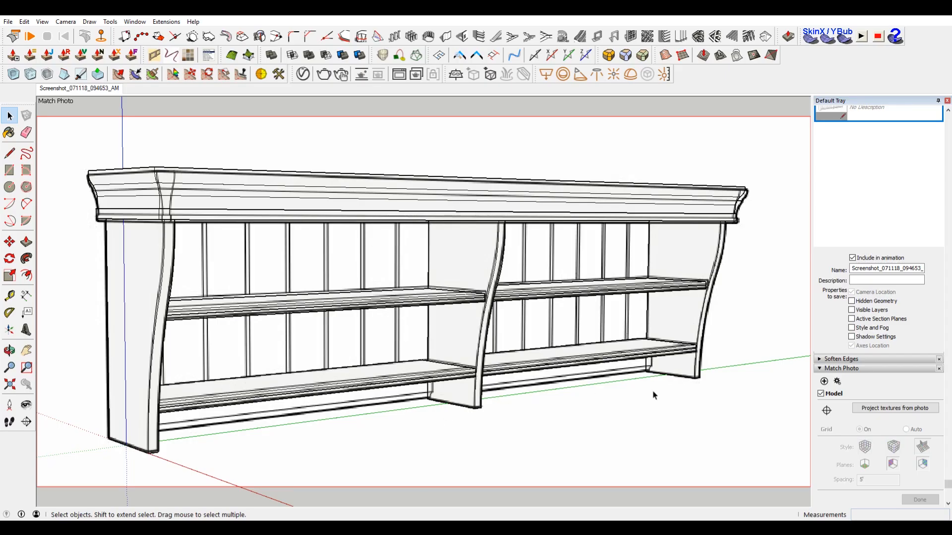
Step: Draw lines between the bottom edges of the middle and far side panels to close a horizontal strip along the back
key(l)
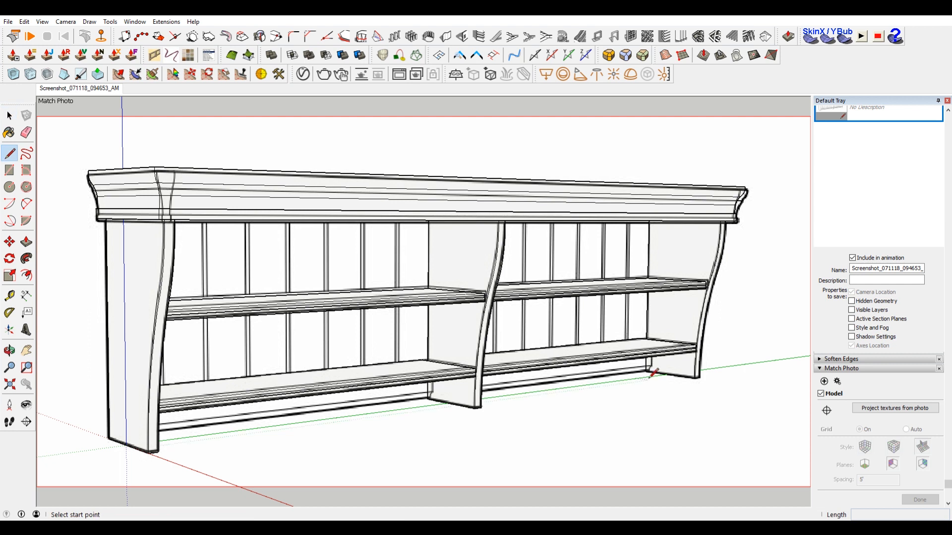
click(648, 366)
scroll(659, 372, up, 3)
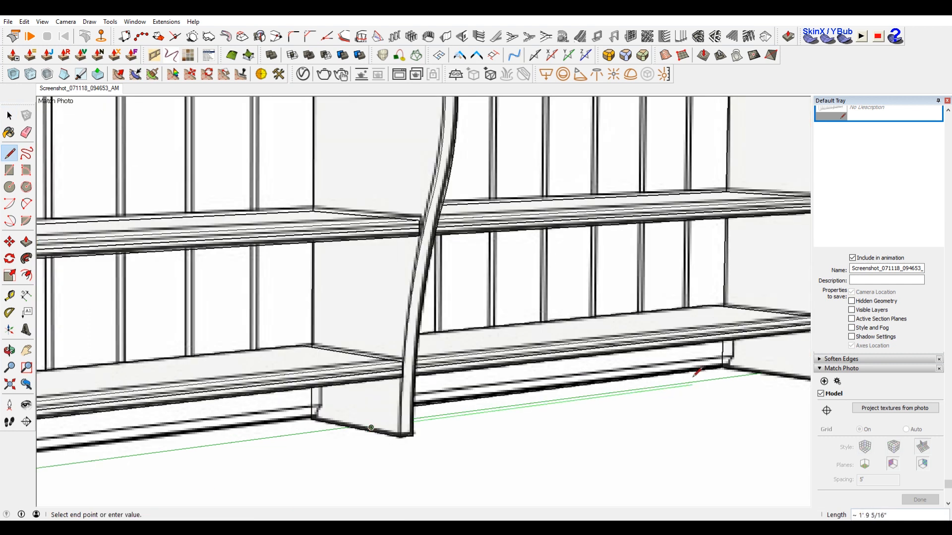
key(Escape)
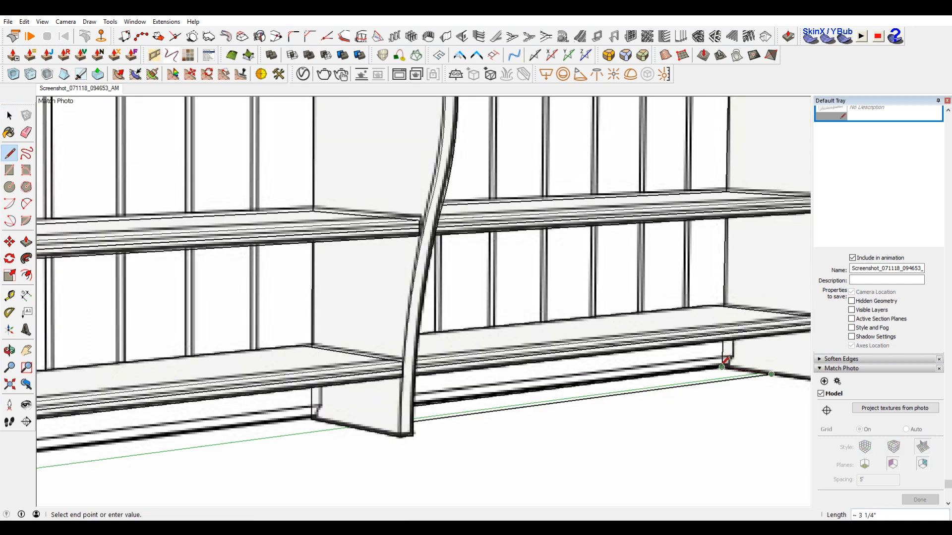
Step: Push/Pull the new bottom strip up to the underside of the lower shelf to form the far bay's rail
key(space)
click(707, 380)
key(p)
drag(706, 381, 704, 327)
scroll(704, 327, down, 2)
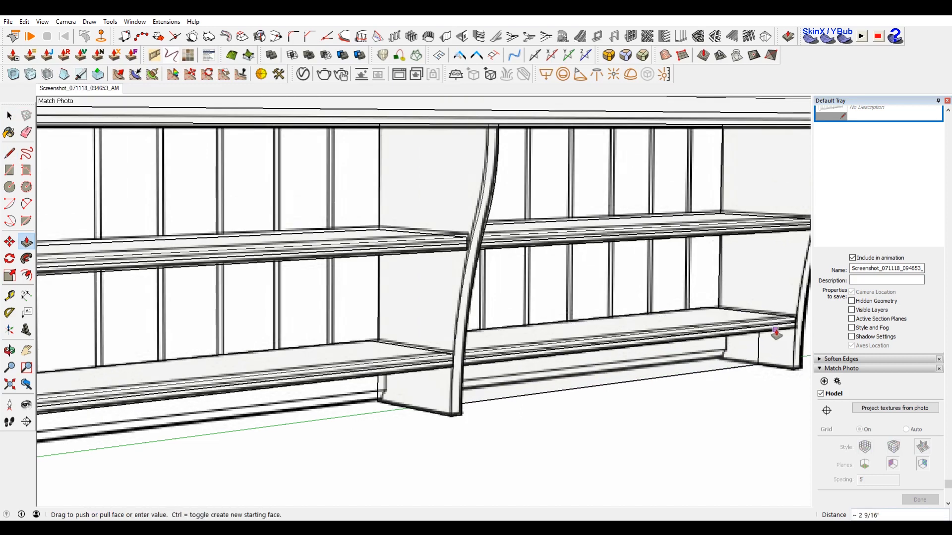
drag(795, 325, 796, 332)
scroll(747, 365, up, 2)
Step: Push the rail's front face back until it lines up with the rail in the matched photo
key(space)
click(734, 355)
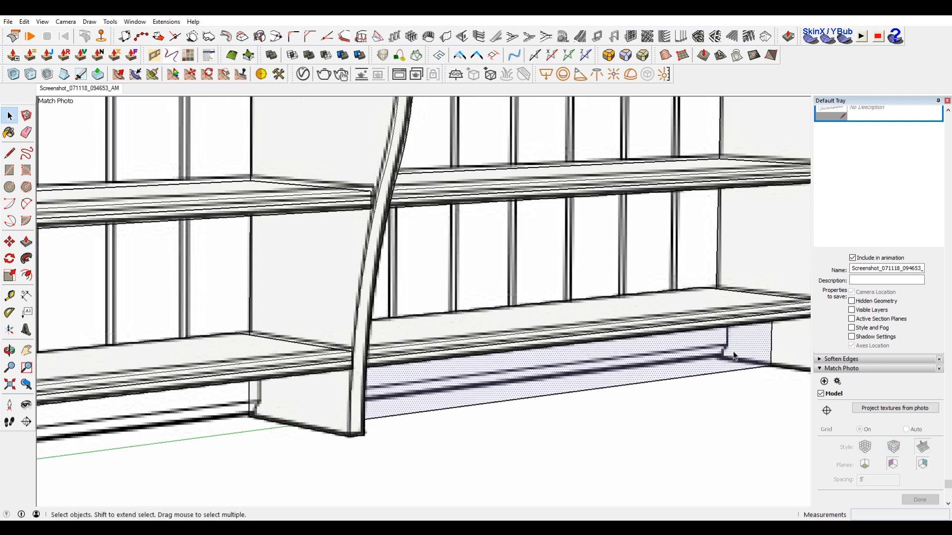
key(p)
click(733, 355)
click(688, 348)
Step: Draw a line across the full length of the rail's front face, following the photo's upper trim line
scroll(691, 376, up, 2)
key(l)
click(744, 332)
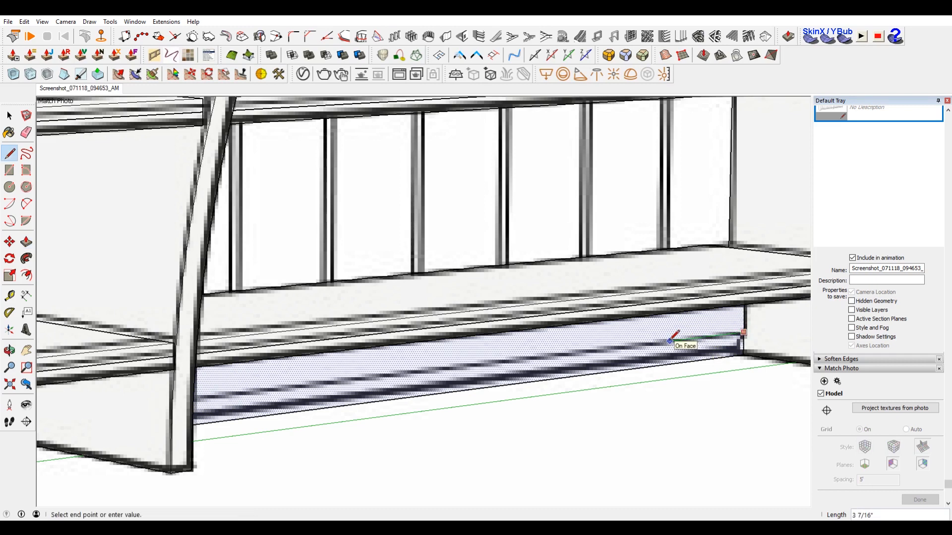
scroll(670, 341, down, 1)
click(274, 446)
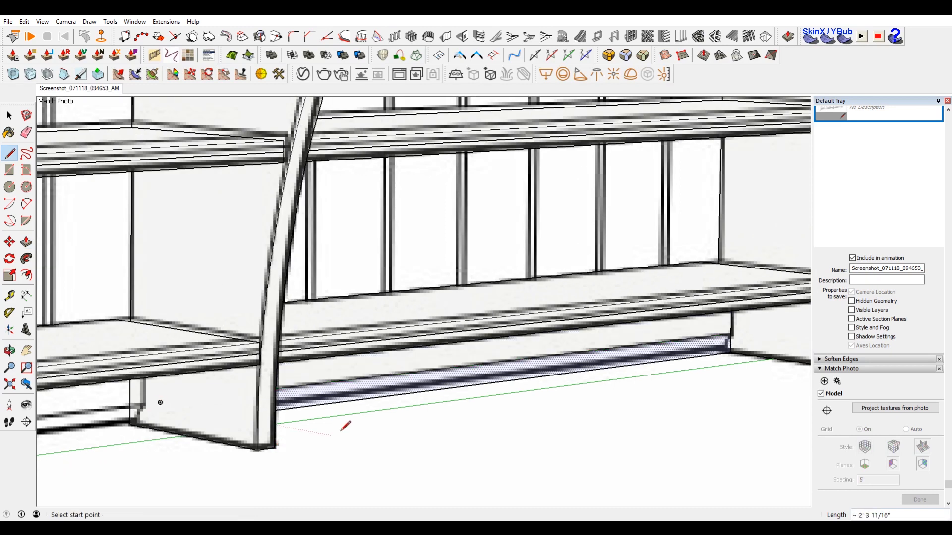
Step: Draw a second full-length line lower on the rail's front face, following the photo's bottom trim line
key(space)
key(l)
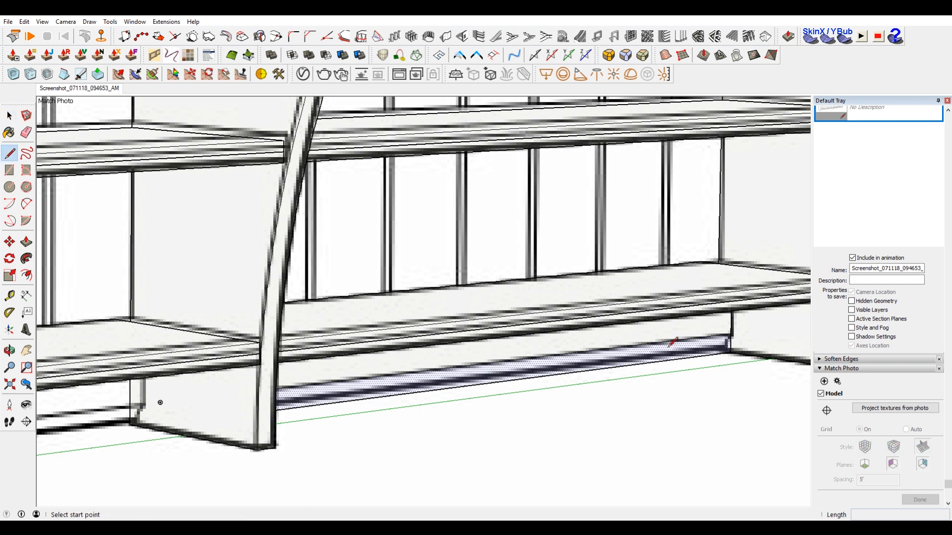
scroll(732, 345, up, 2)
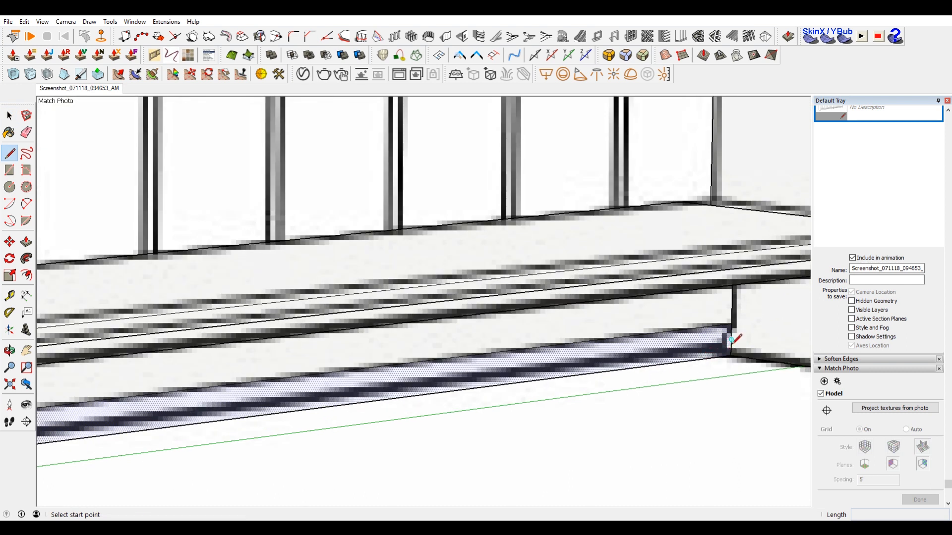
scroll(732, 341, up, 2)
click(730, 344)
scroll(730, 345, down, 6)
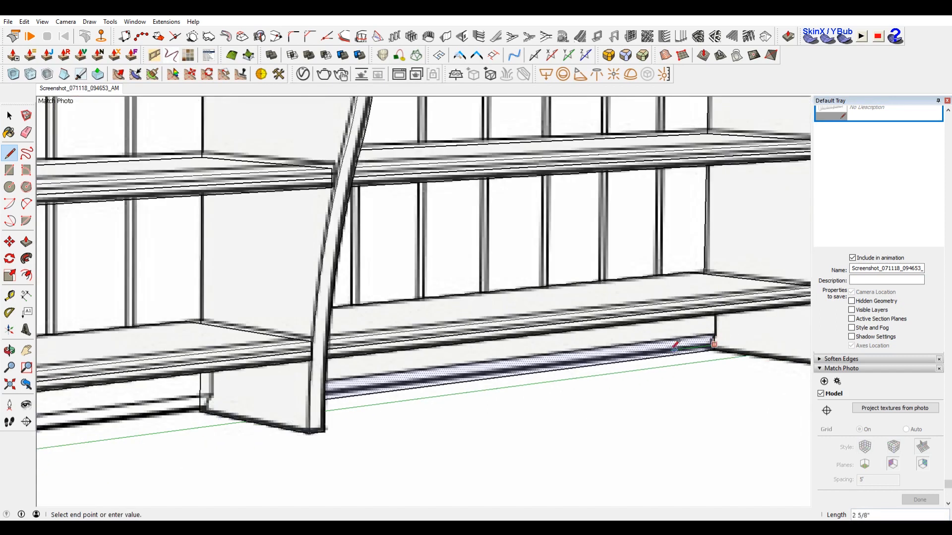
click(389, 412)
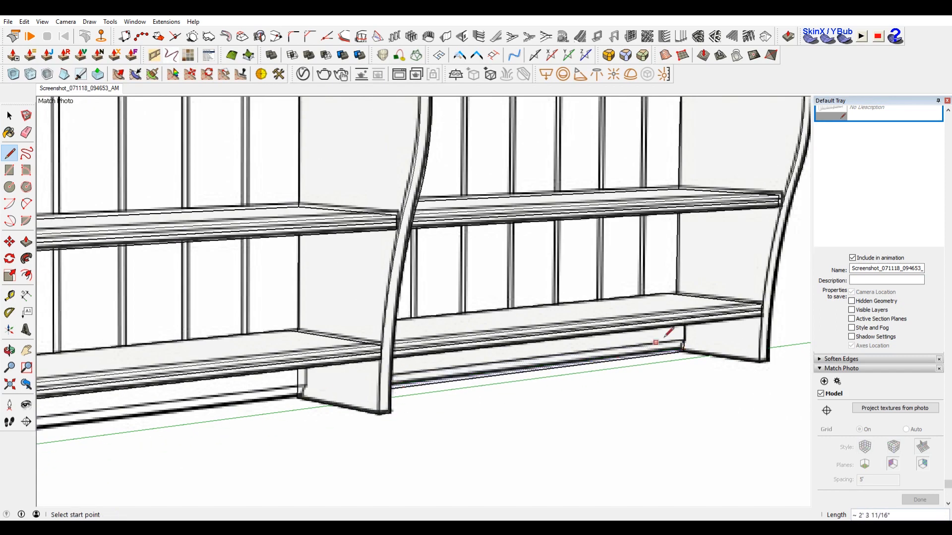
Step: Move the rail's lower trim line back about 5/16" and move its bottom front edge back to follow the photo's profile
scroll(667, 333, up, 5)
key(space)
click(654, 376)
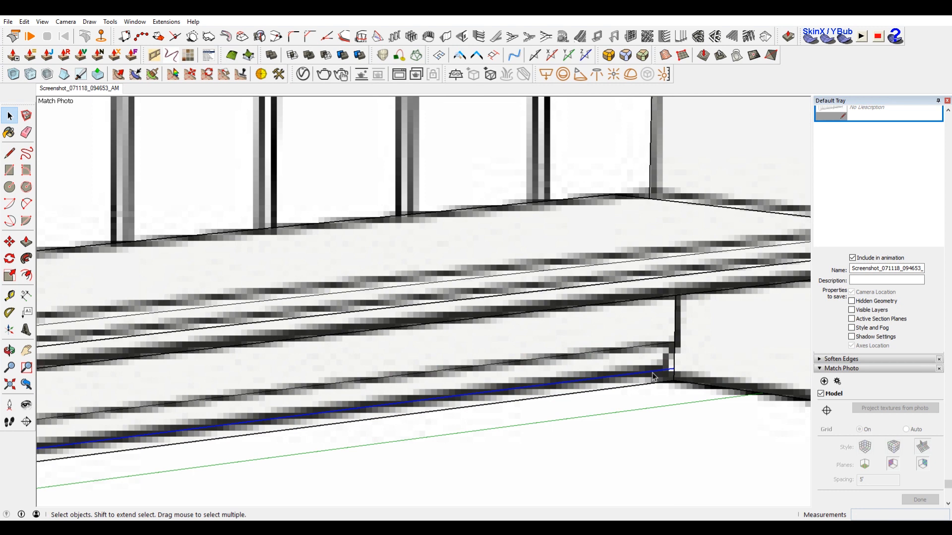
key(m)
click(672, 369)
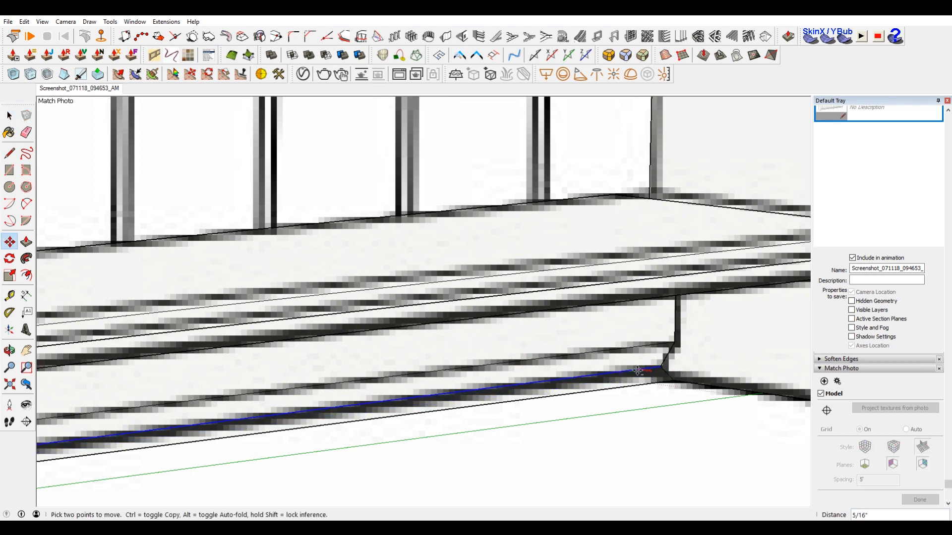
click(660, 382)
key(space)
key(m)
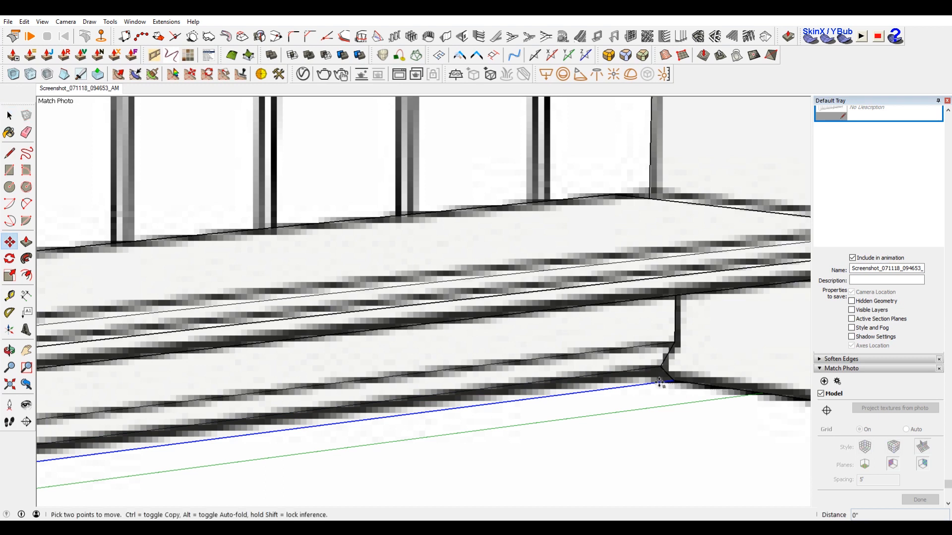
click(635, 385)
Step: Push/Pull the rail's top face up about 1/8" to meet the underside of the lower shelf
scroll(540, 321, down, 5)
middle_drag(661, 340, 368, 314)
scroll(535, 361, up, 6)
key(space)
click(449, 351)
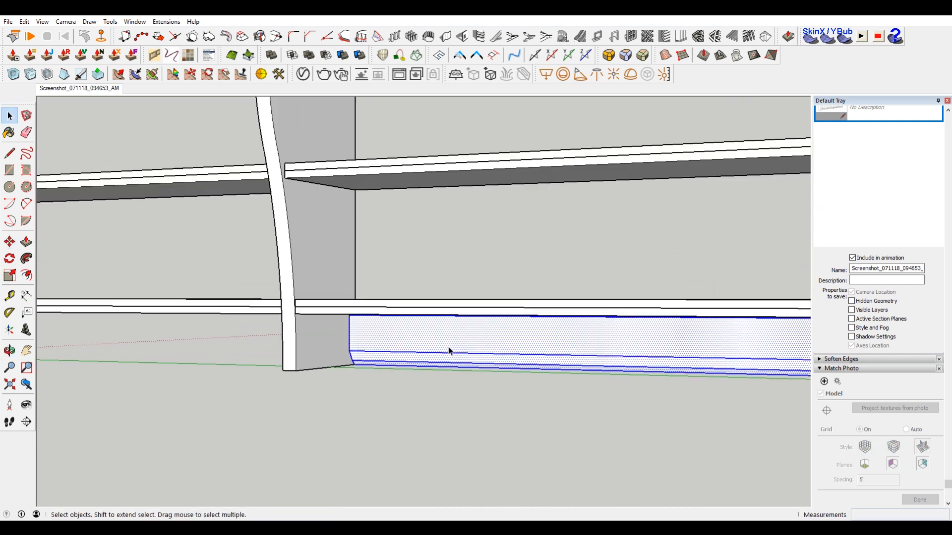
middle_drag(460, 354, 436, 334)
scroll(379, 332, up, 6)
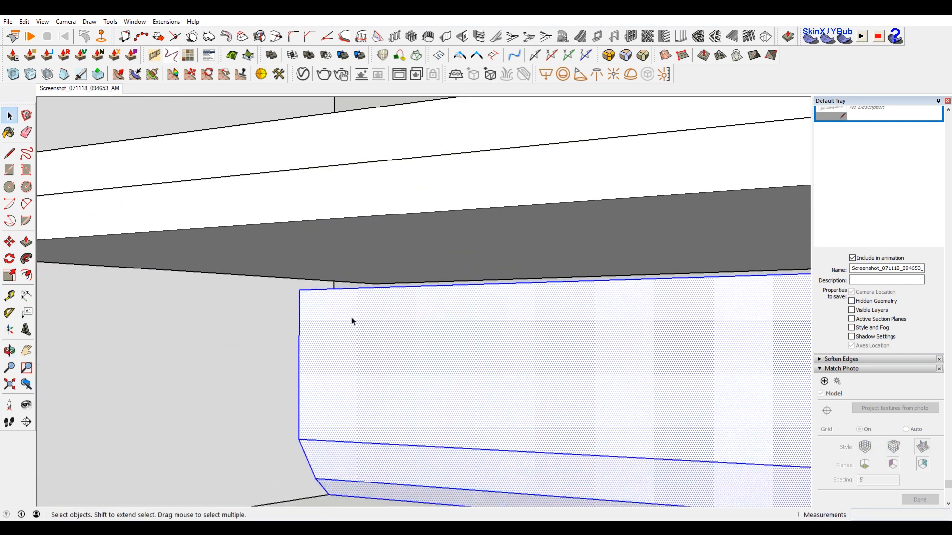
scroll(322, 283, up, 4)
middle_drag(295, 264, 73, 278)
key(p)
drag(313, 317, 355, 257)
middle_drag(357, 253, 495, 241)
scroll(495, 241, down, 10)
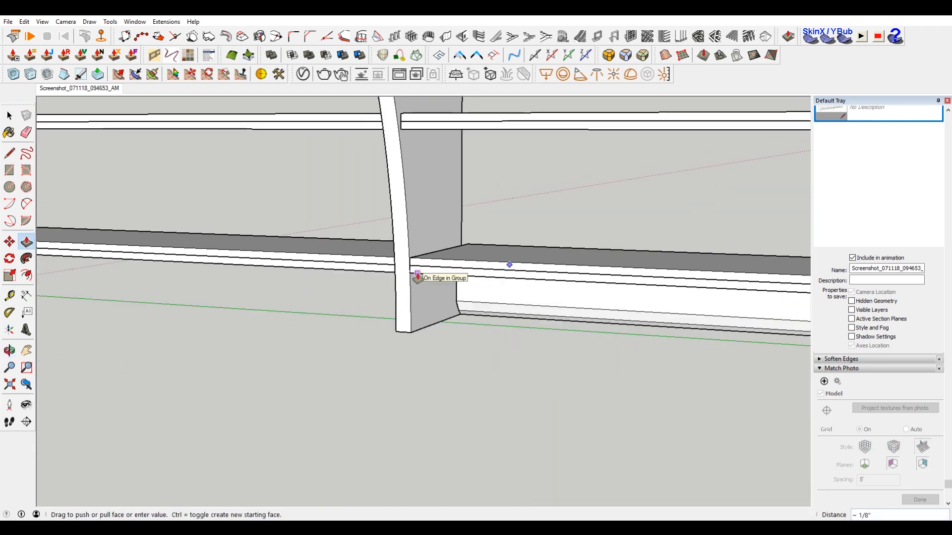
Step: Scale both lower shelves together in depth so their back edges line up with the back of the vertical supports
middle_drag(417, 276, 114, 265)
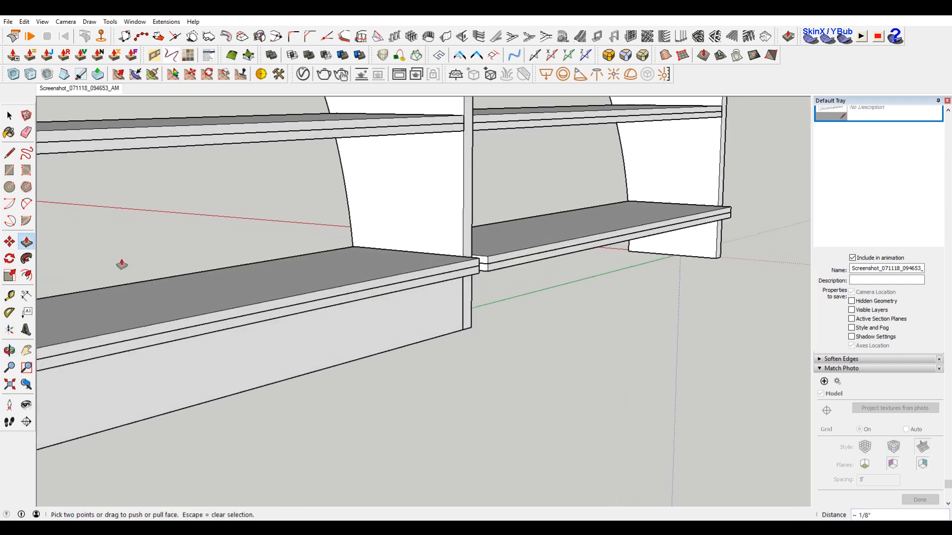
key(space)
click(442, 263)
shift+click(524, 251)
key(s)
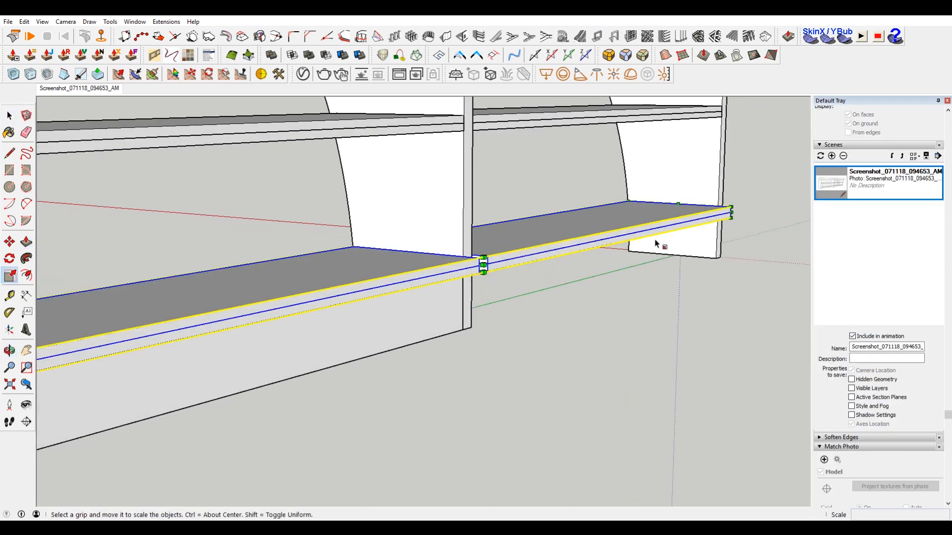
drag(483, 265, 470, 257)
Step: Open the centre vertical support for editing and pull its top face up about 3 3/16" to the top of the unit
middle_drag(480, 255, 461, 298)
scroll(347, 204, up, 4)
key(space)
double_click(329, 170)
middle_drag(329, 170, 328, 259)
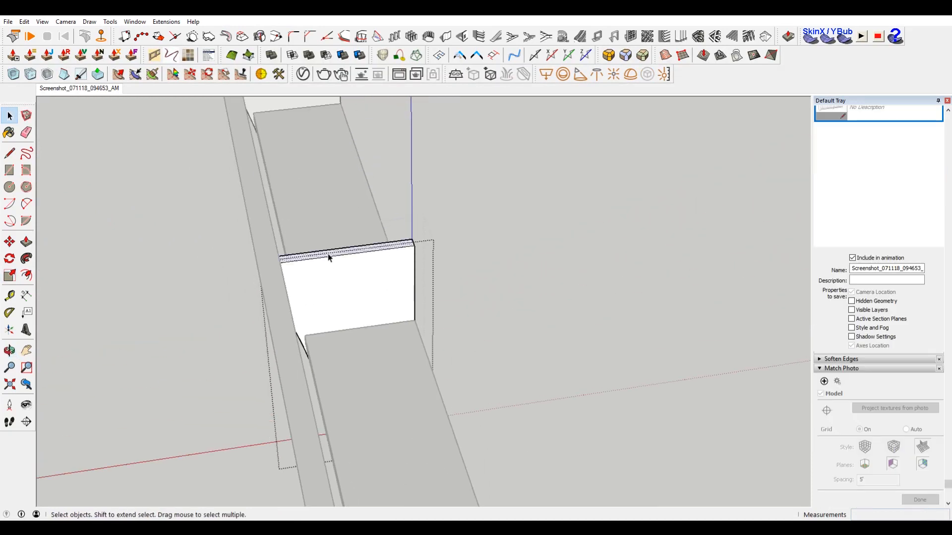
key(p)
click(328, 255)
click(268, 243)
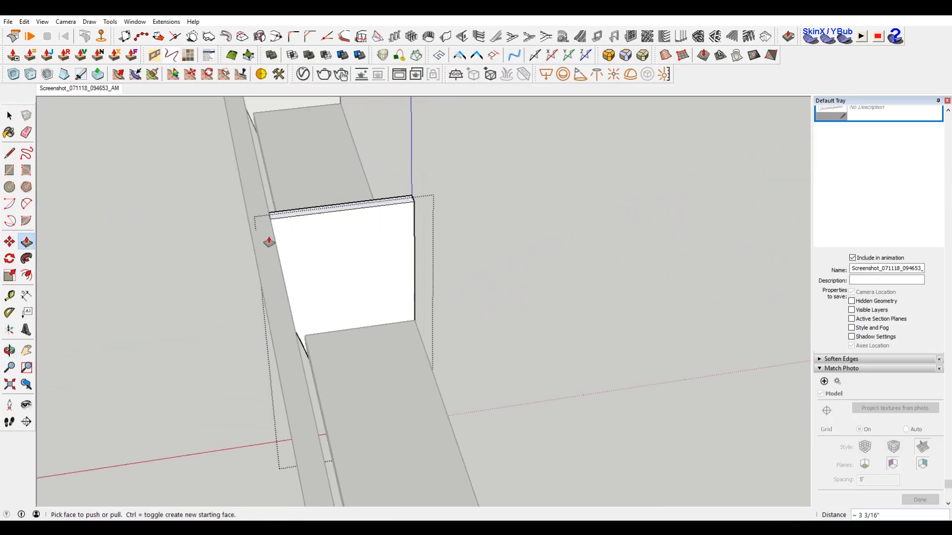
Step: Try to draw a rectangle across the whole back of the shelf unit, between opposite outer corners
scroll(382, 221, down, 5)
key(space)
middle_drag(266, 307, 609, 268)
scroll(447, 199, up, 3)
key(r)
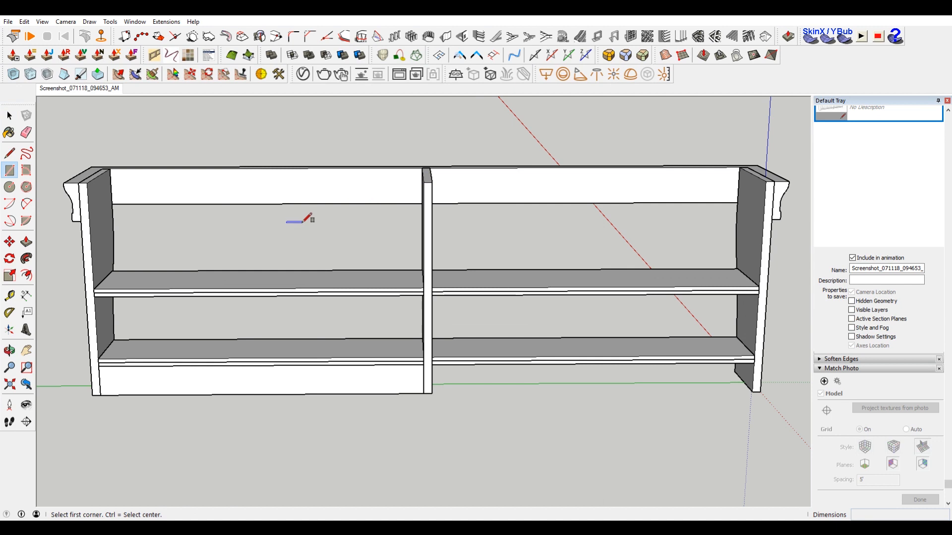
scroll(259, 214, up, 6)
click(200, 185)
scroll(233, 213, down, 5)
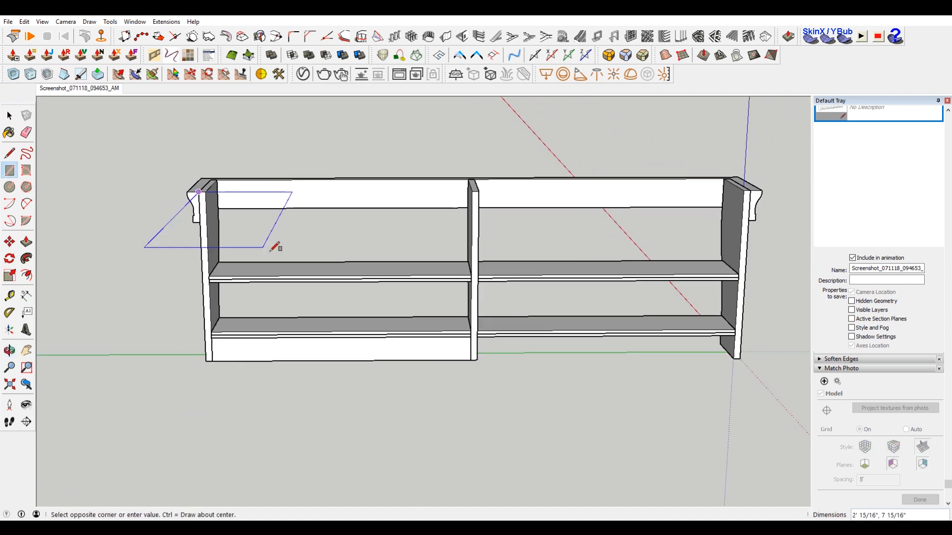
click(746, 355)
Step: Try to Push/Pull the back rectangle, and undo it together with the rectangle
middle_drag(696, 239, 431, 278)
key(space)
click(479, 277)
key(p)
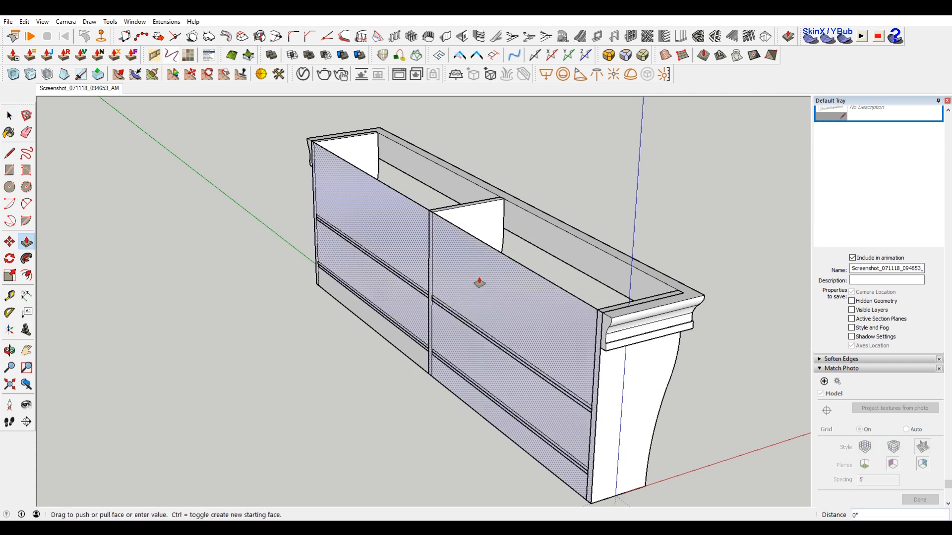
click(480, 280)
key(ctrl+z)
key(ctrl+z)
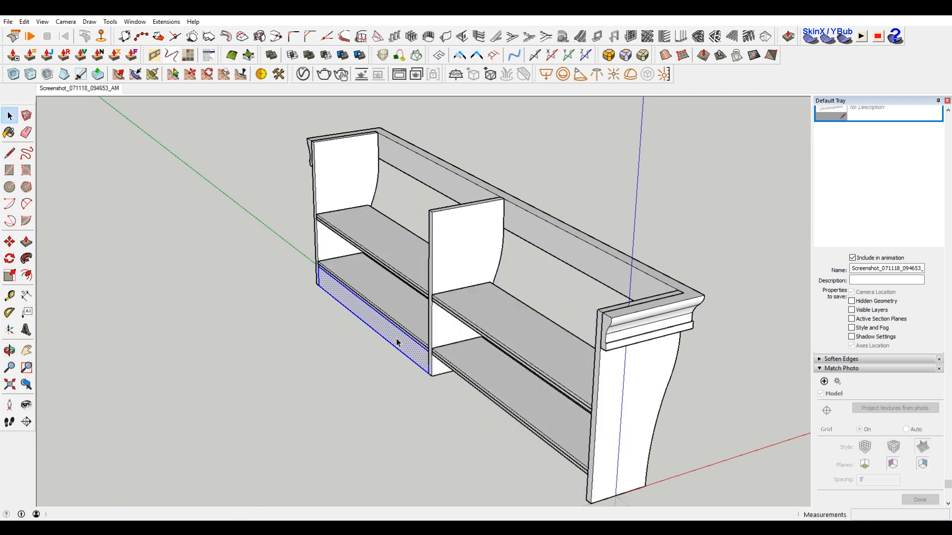
Step: Group the far bay's base rail and convert it to a component named BaseTrim
right_click(397, 341)
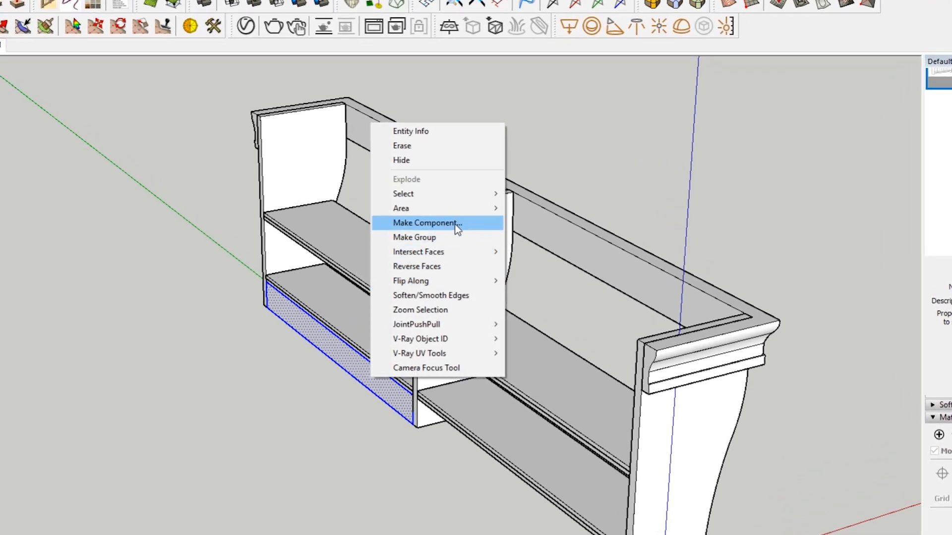
click(436, 237)
right_click(388, 386)
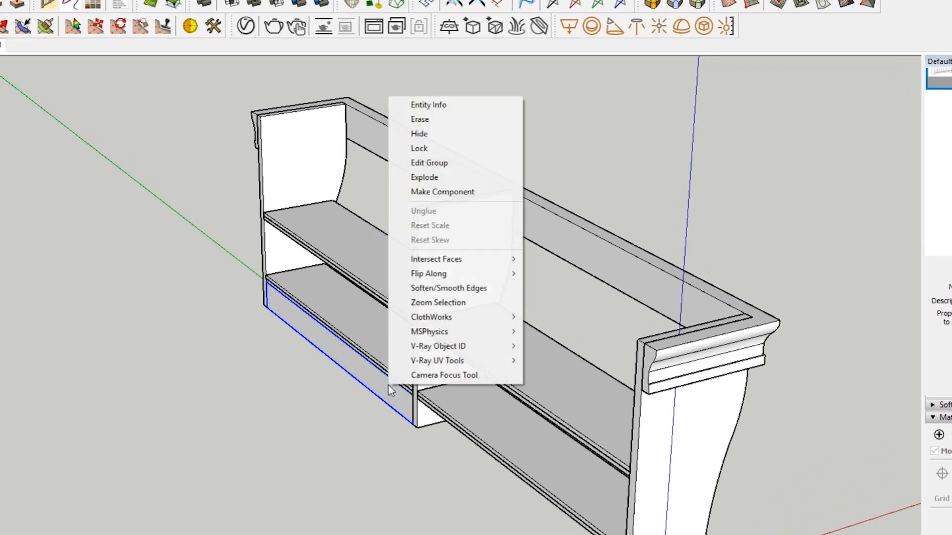
click(465, 192)
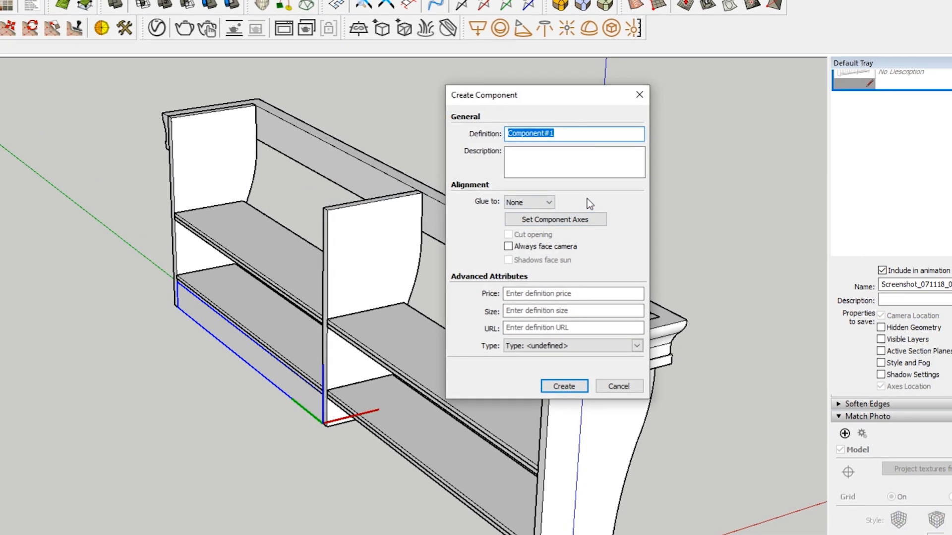
text(BaseTrim)
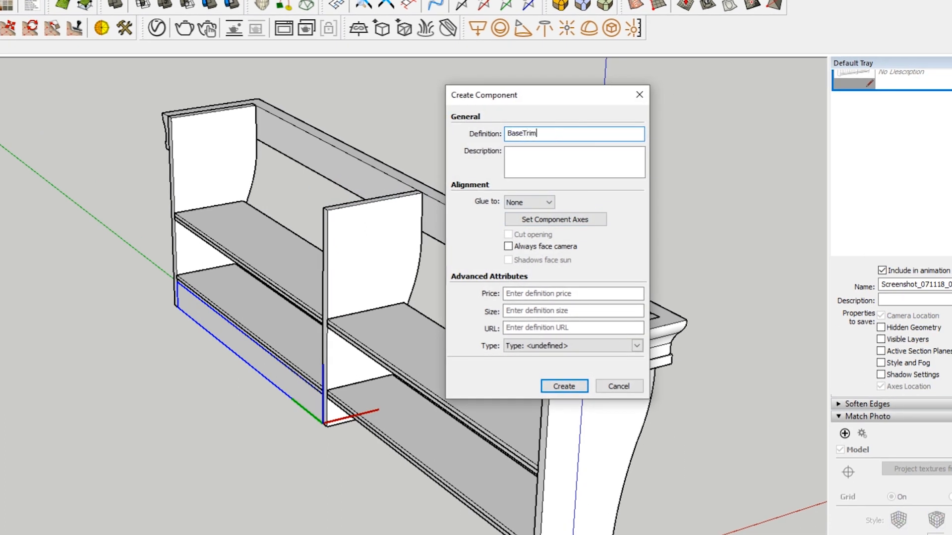
key(Return)
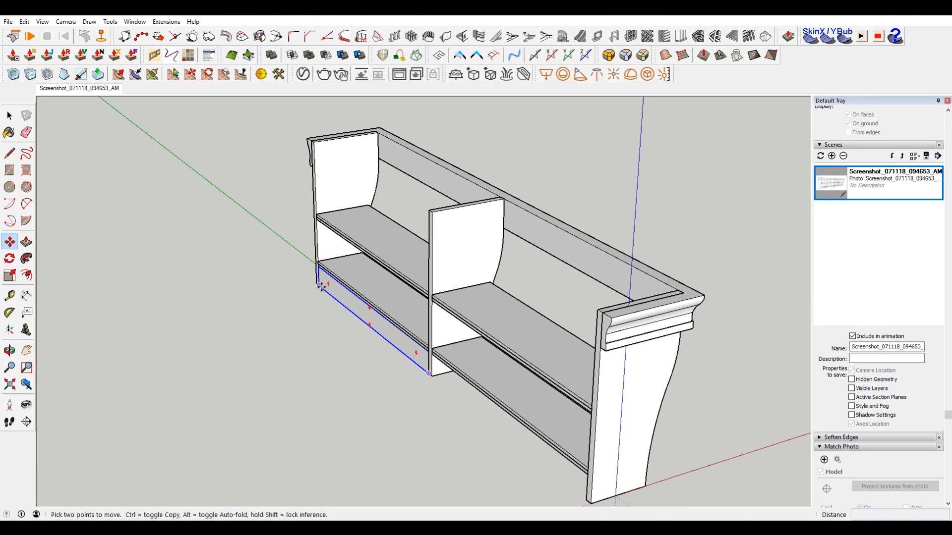
Step: Copy the BaseTrim component along the unit into the adjoining bay, from its outer bottom corner to the centre support
click(320, 286)
key(ctrl)
click(433, 375)
middle_drag(420, 361, 504, 352)
Step: Draw a rectangle covering the whole back, about 1' 6 5/16" by 4' 9 1/2", from top outer corner to opposite bottom corner
key(r)
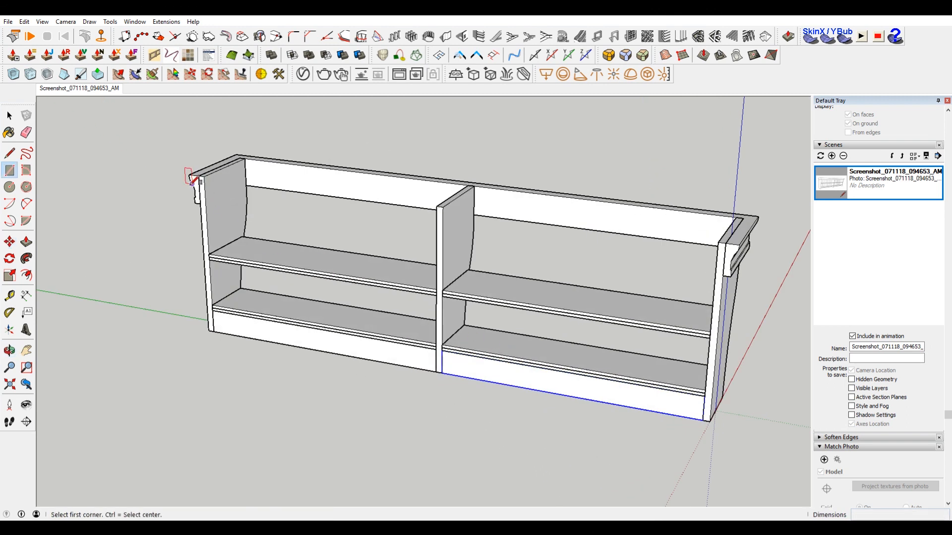
click(199, 175)
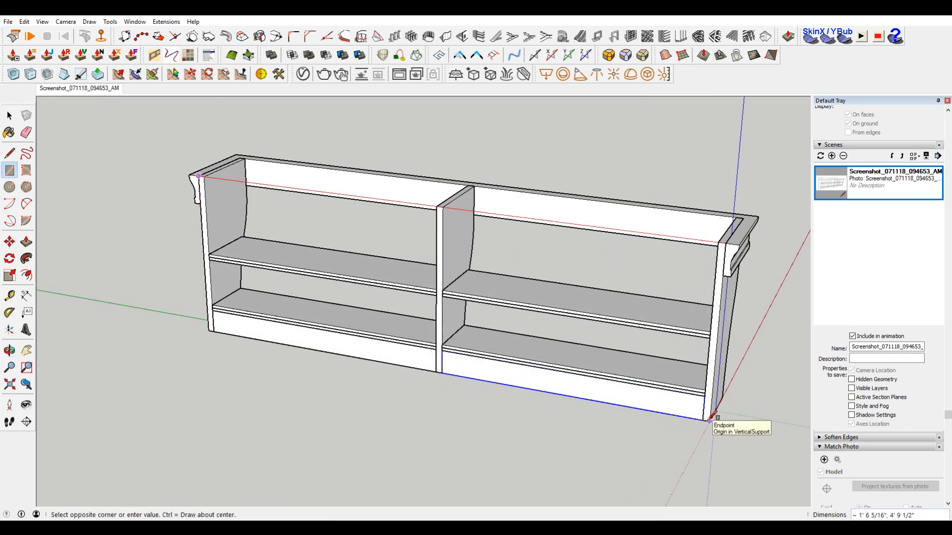
click(710, 419)
Step: Push/Pull the back rectangle 1/8" and make the resulting panel a group
key(space)
key(p)
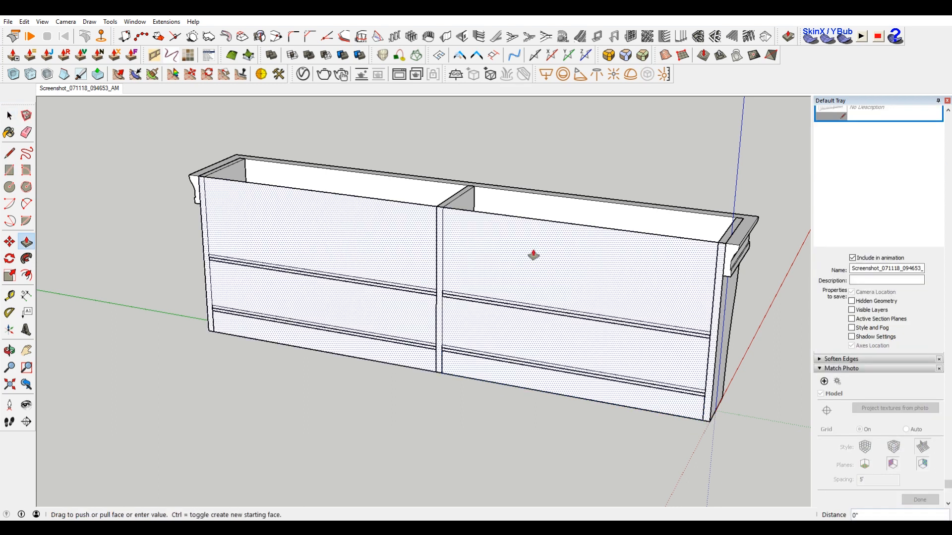
click(530, 255)
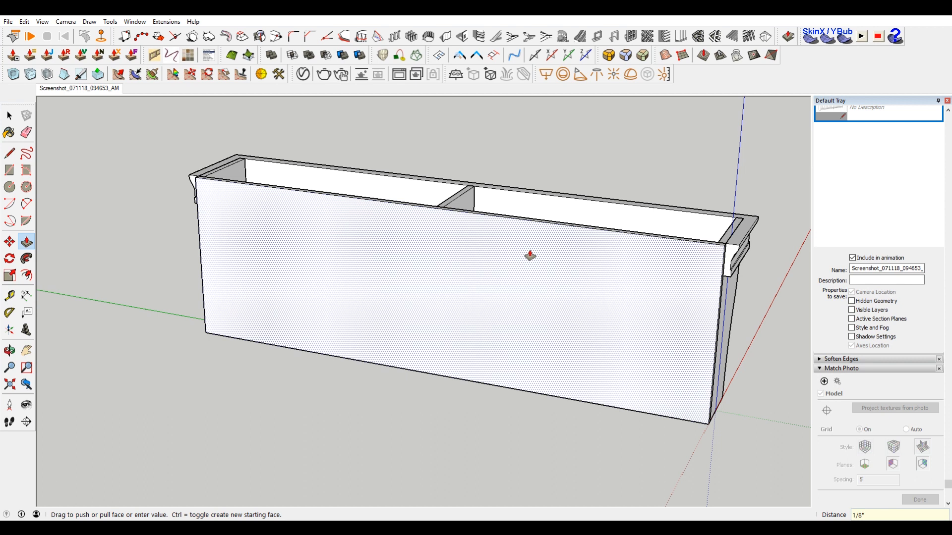
click(530, 256)
key(space)
click(529, 256)
right_click(530, 254)
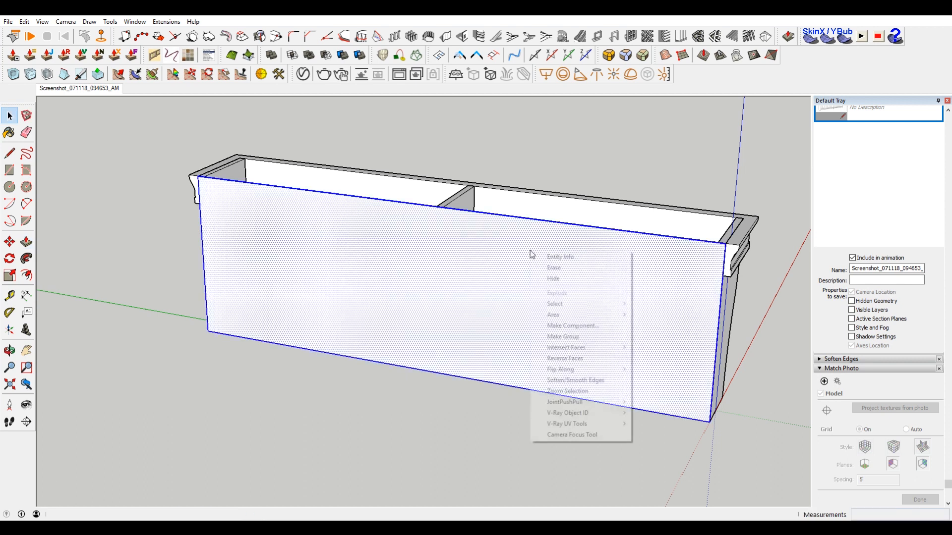
click(589, 336)
Step: Inspect the shelf unit and its back panel from the front and from behind, checking the centre support
middle_drag(776, 322, 568, 231)
click(568, 232)
click(488, 224)
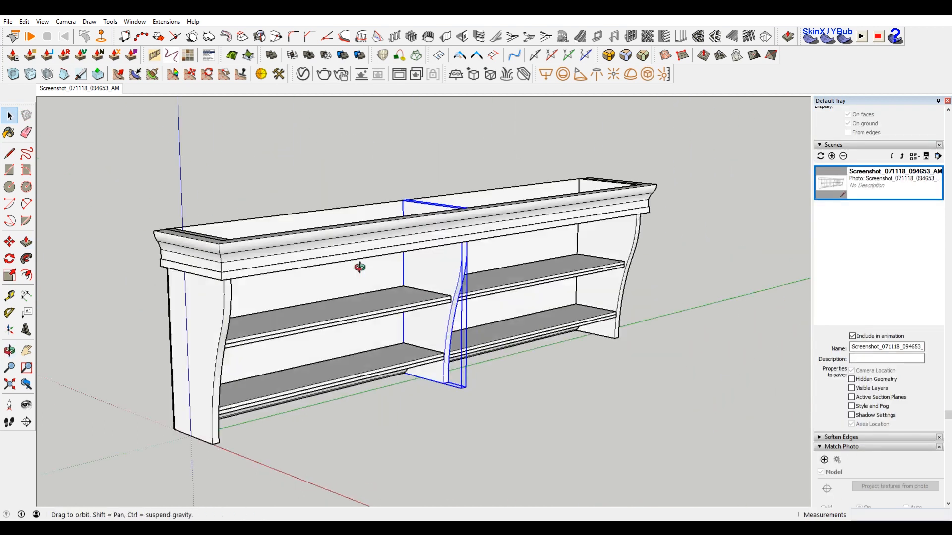
middle_drag(359, 268, 488, 291)
click(364, 311)
click(489, 291)
middle_drag(605, 317, 570, 276)
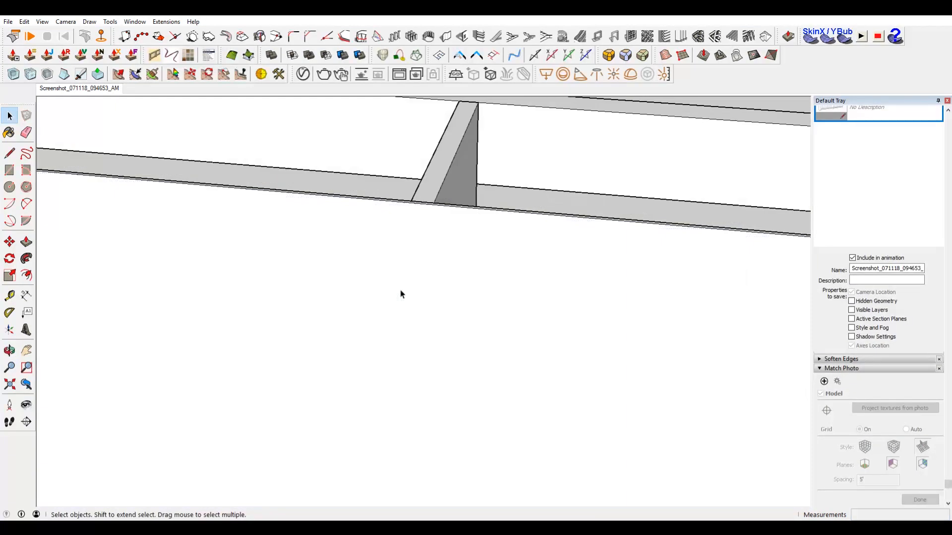
Step: Undo the back panel's grouping and thickness to return to the flat rectangle
scroll(401, 293, down, 3)
key(ctrl+z)
key(ctrl+z)
key(ctrl+z)
key(ctrl+z)
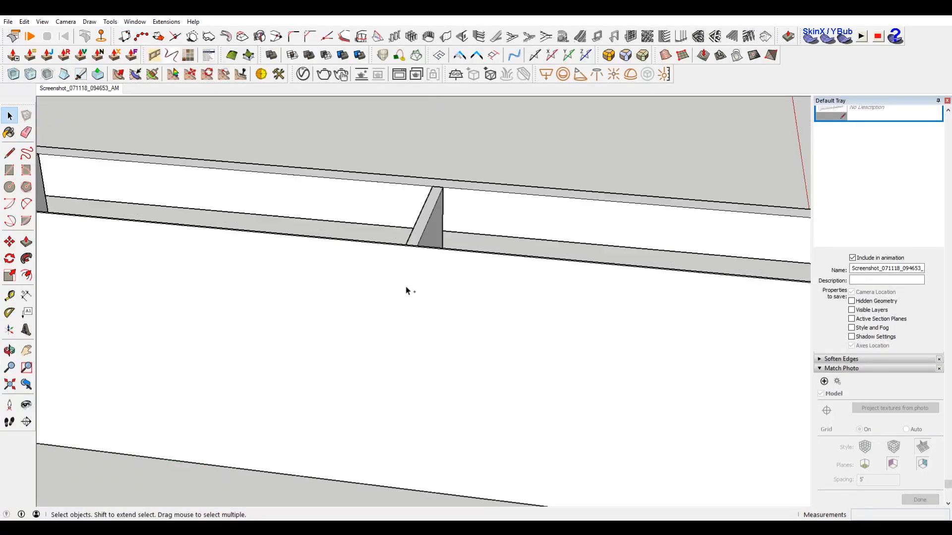
key(ctrl+y)
key(ctrl+y)
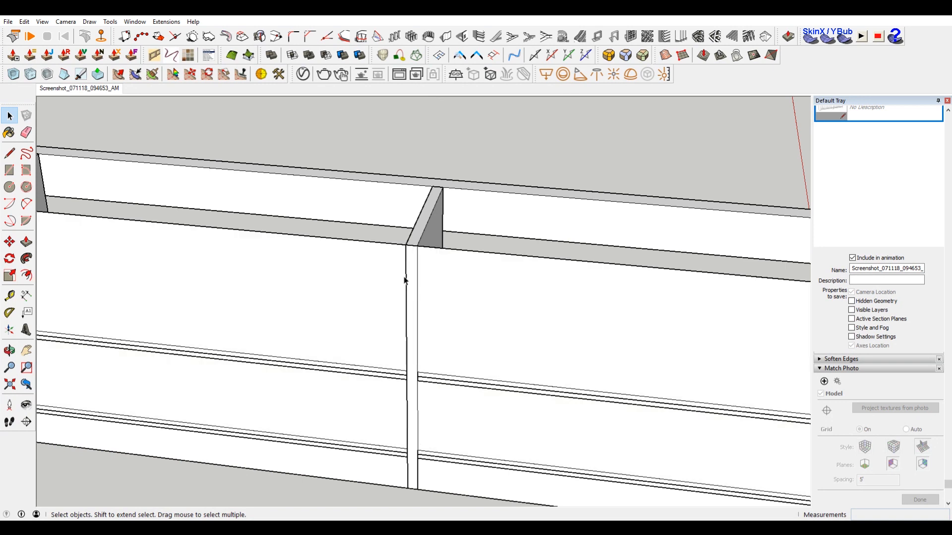
Step: Split the back face with a vertical line from the midpoint of the centre support's top back edge to its bottom
key(l)
scroll(407, 255, up, 2)
click(422, 235)
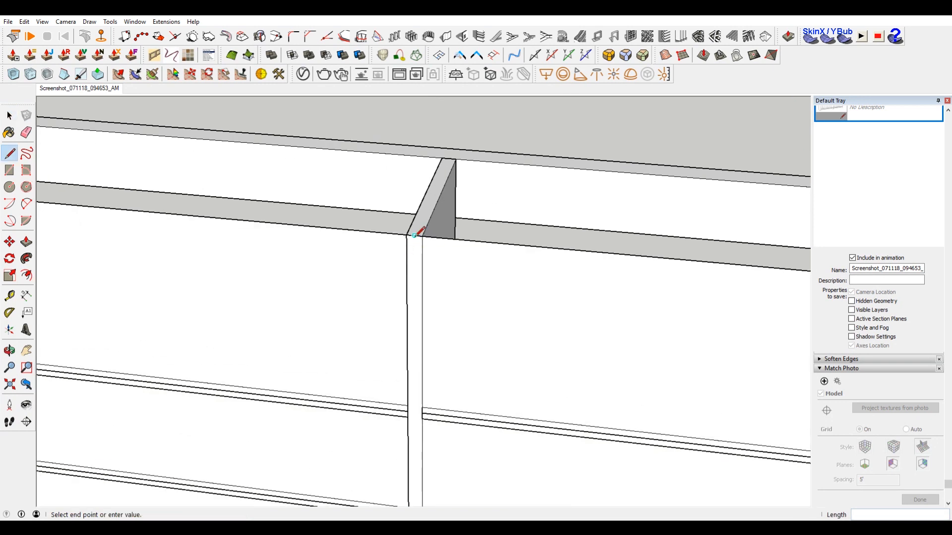
scroll(403, 336, down, 3)
scroll(419, 426, up, 3)
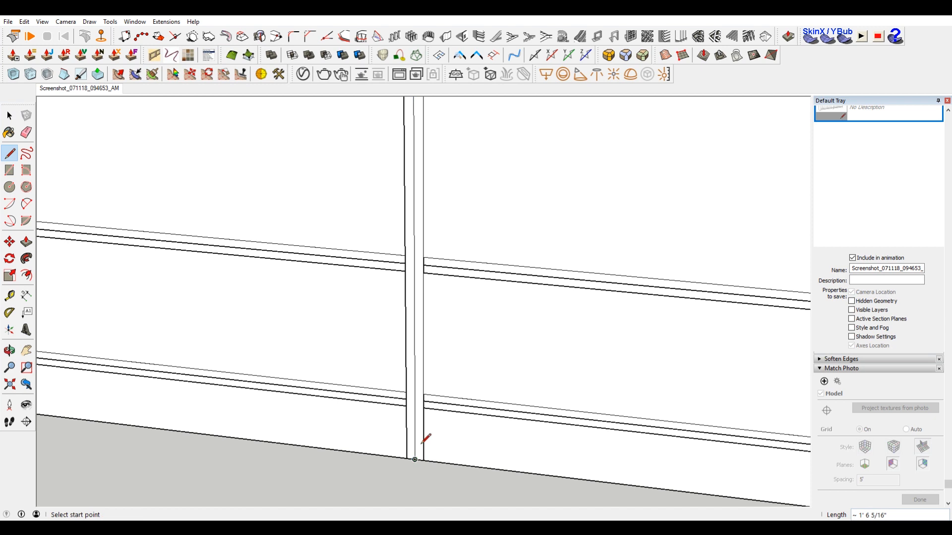
scroll(419, 377, down, 6)
Step: Delete the half of the back face covering the far bay, clear its leftover edges and check for strays
key(space)
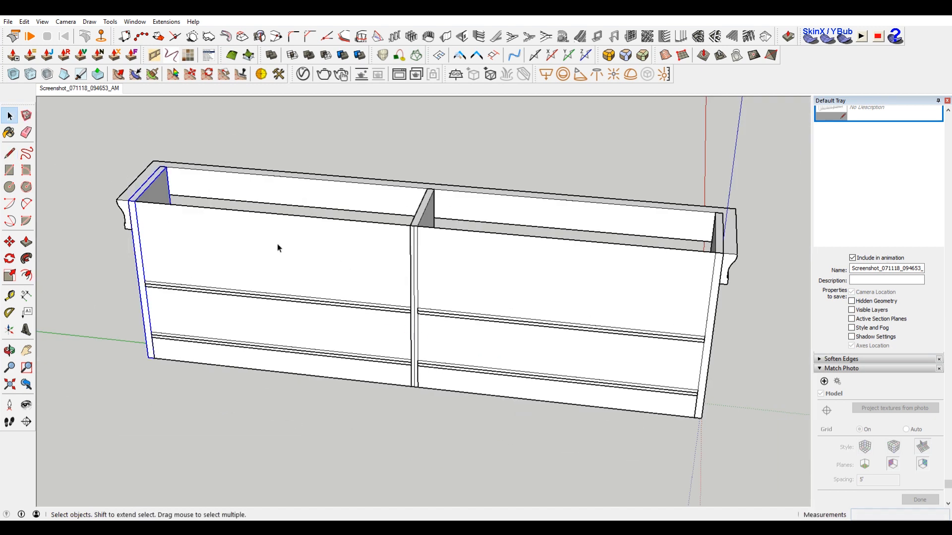
click(278, 248)
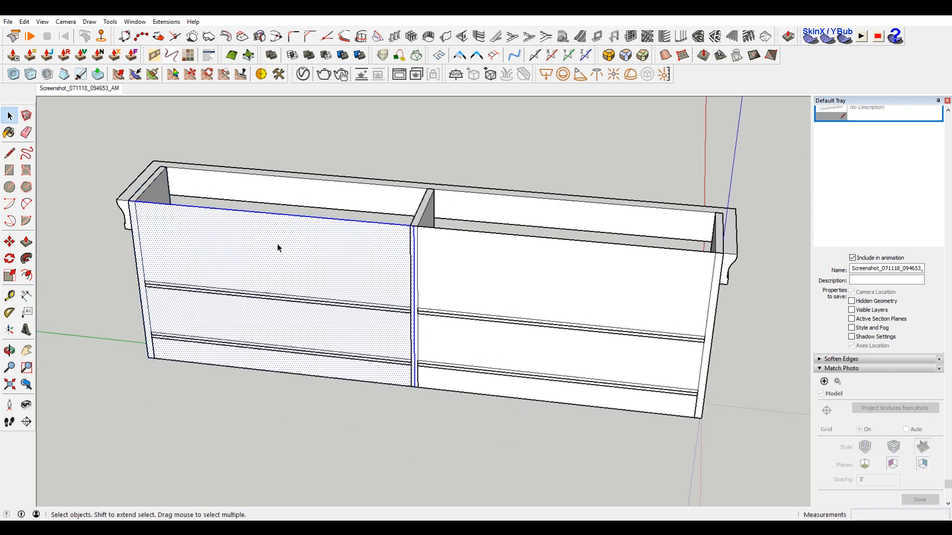
key(Delete)
click(294, 216)
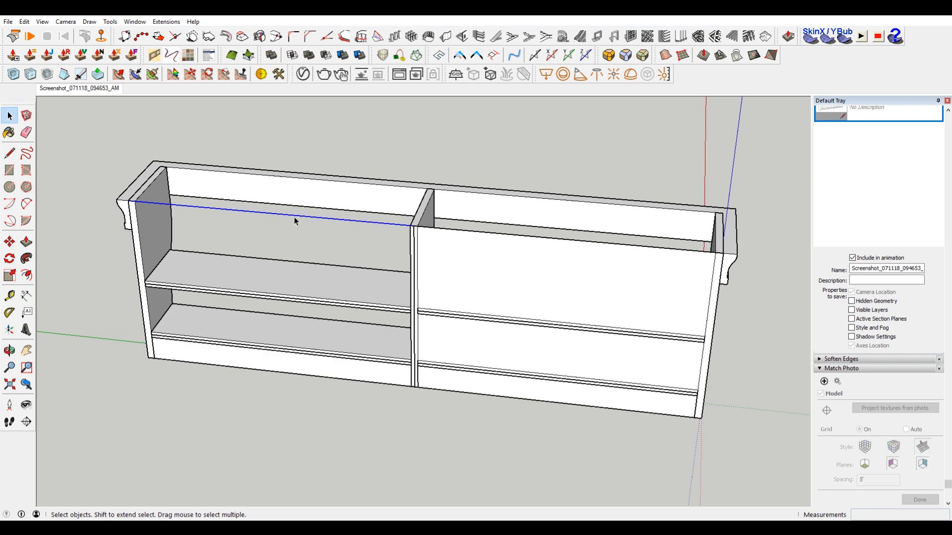
click(328, 382)
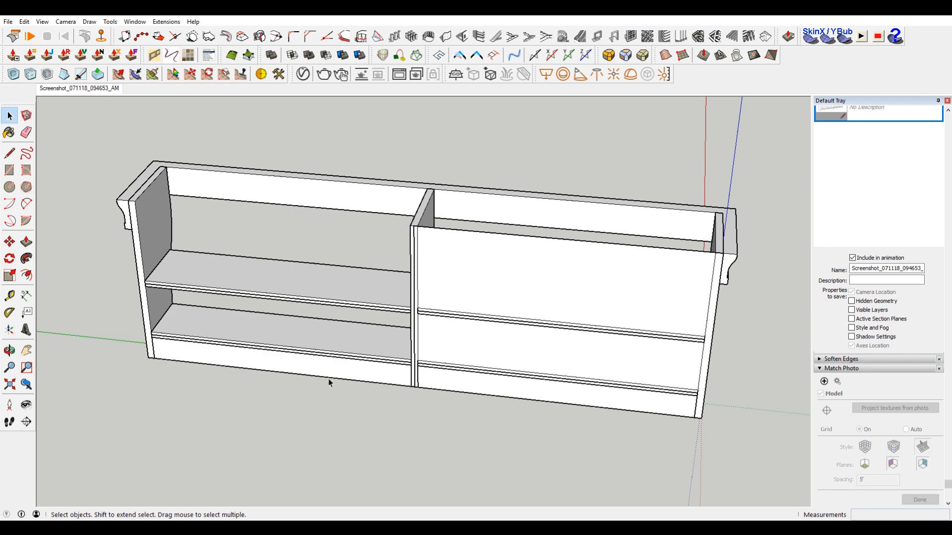
drag(79, 165, 212, 458)
drag(55, 144, 160, 454)
drag(80, 321, 415, 433)
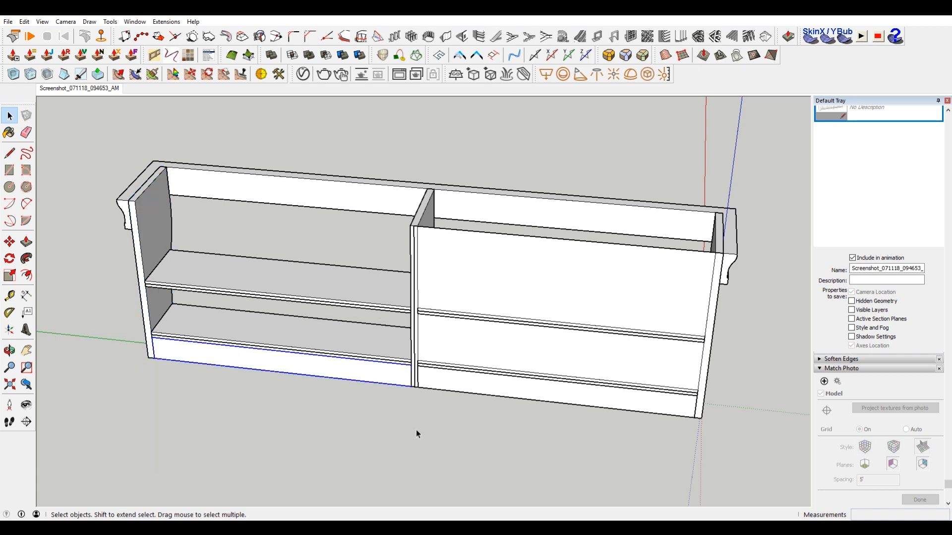
Step: Group the remaining half of the back face together with its bounding edges
click(460, 268)
right_click(461, 255)
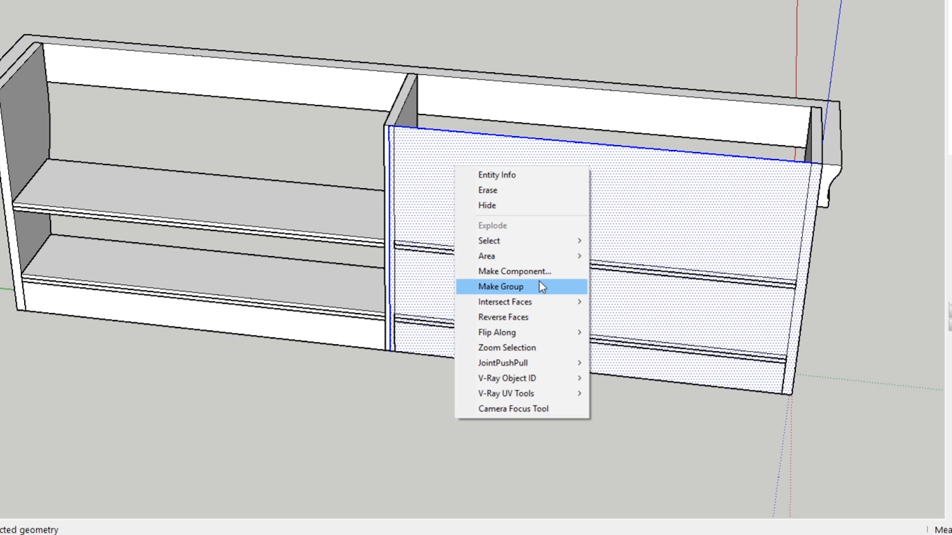
click(540, 288)
right_click(540, 168)
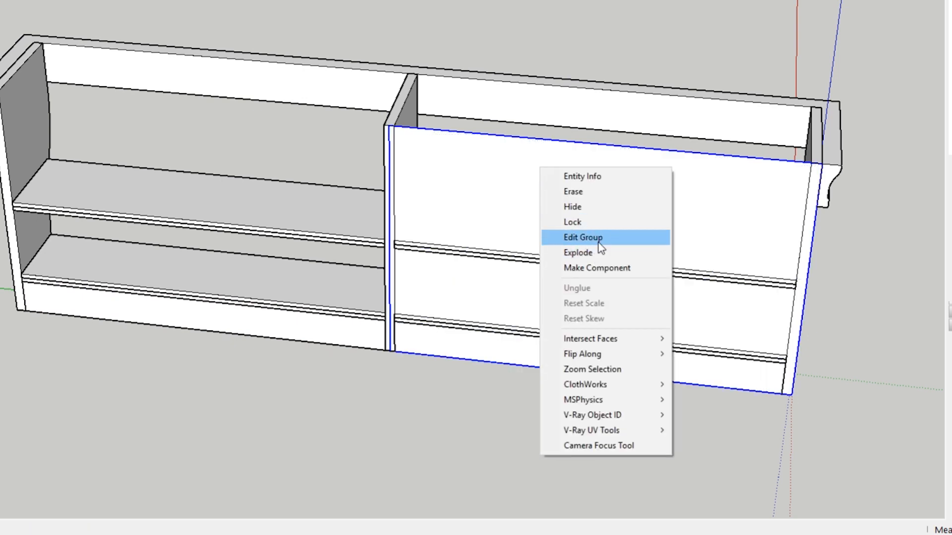
click(740, 159)
Step: Inside the back panel group, draw vertical lines along the inner edges of the centre support and the outer end panel
middle_drag(798, 210, 740, 223)
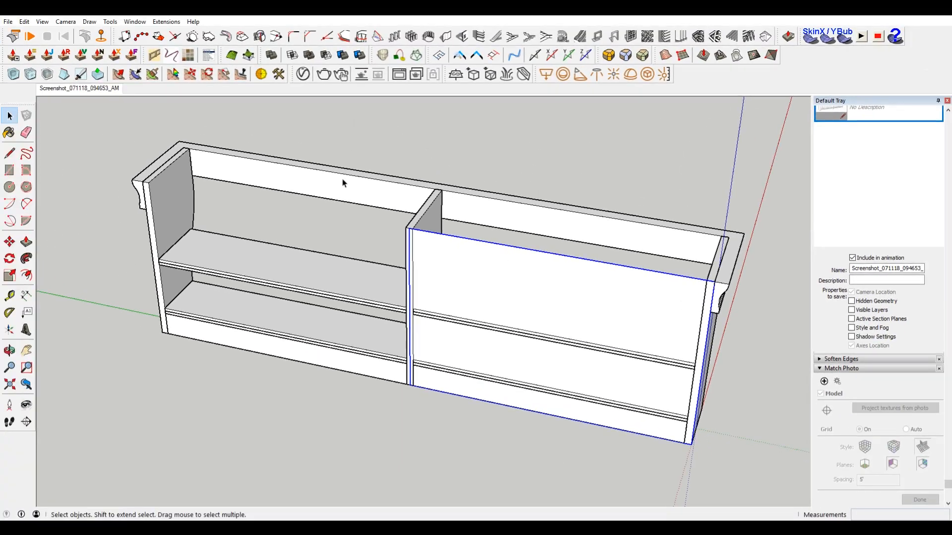
middle_drag(574, 289, 463, 281)
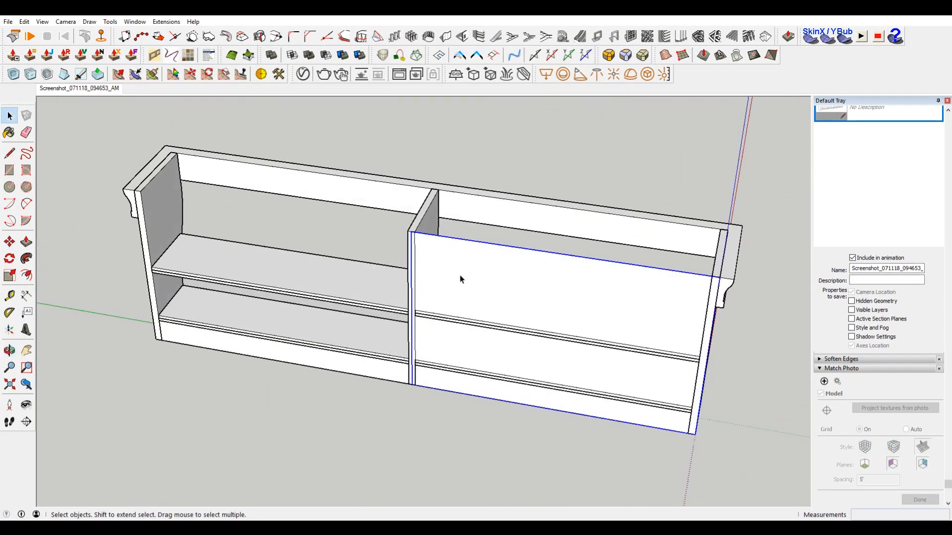
double_click(460, 279)
key(l)
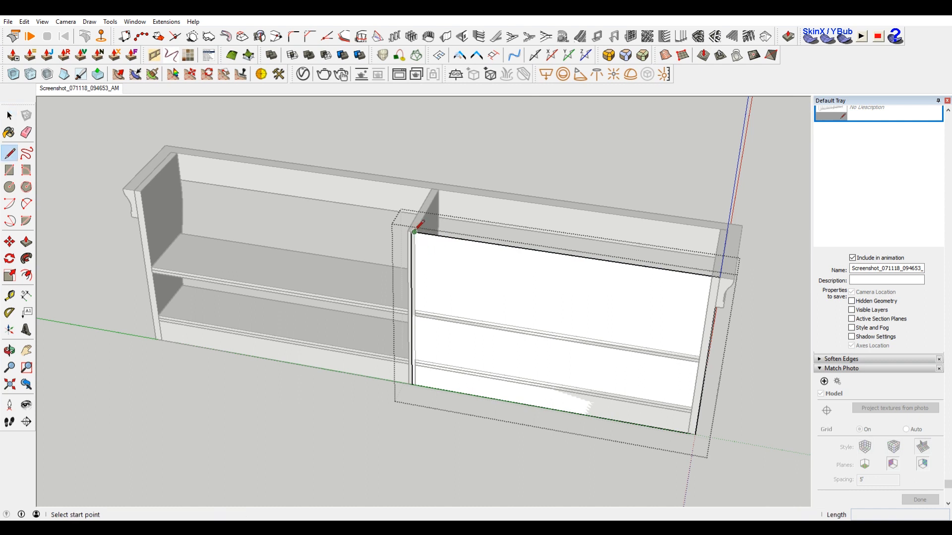
click(414, 232)
click(415, 385)
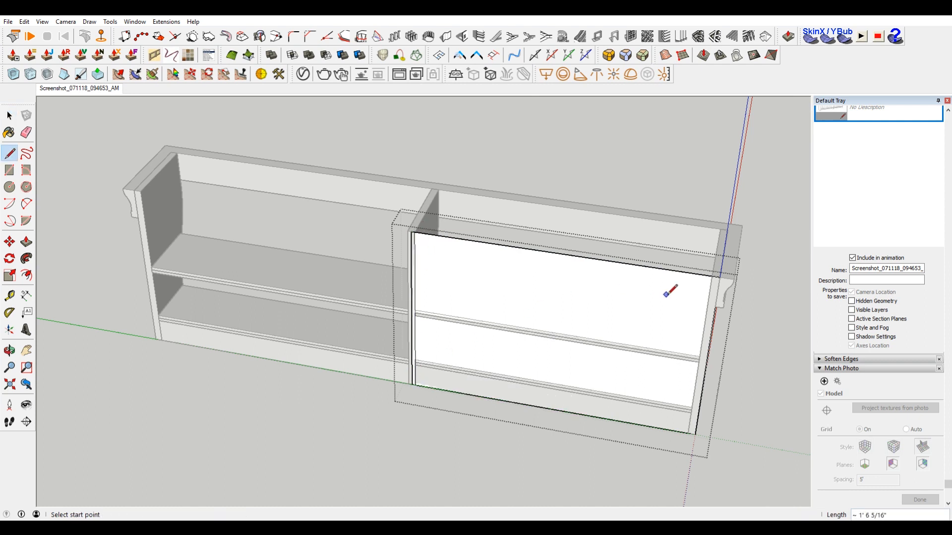
click(689, 430)
key(space)
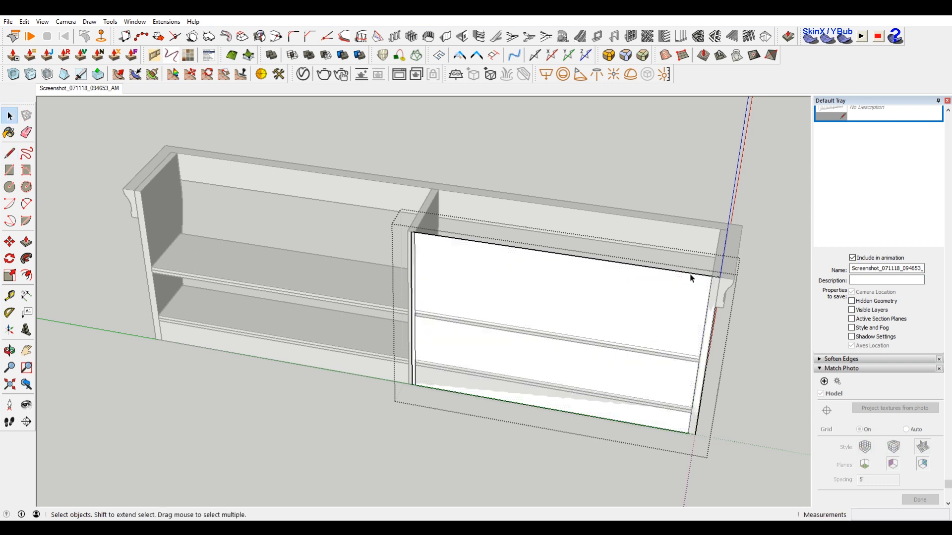
right_click(691, 273)
key(Escape)
click(450, 528)
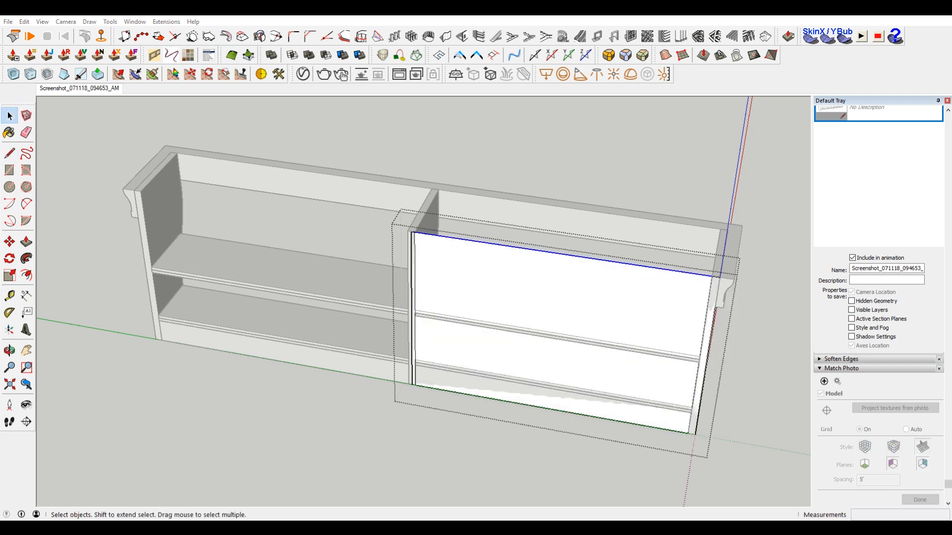
click(502, 486)
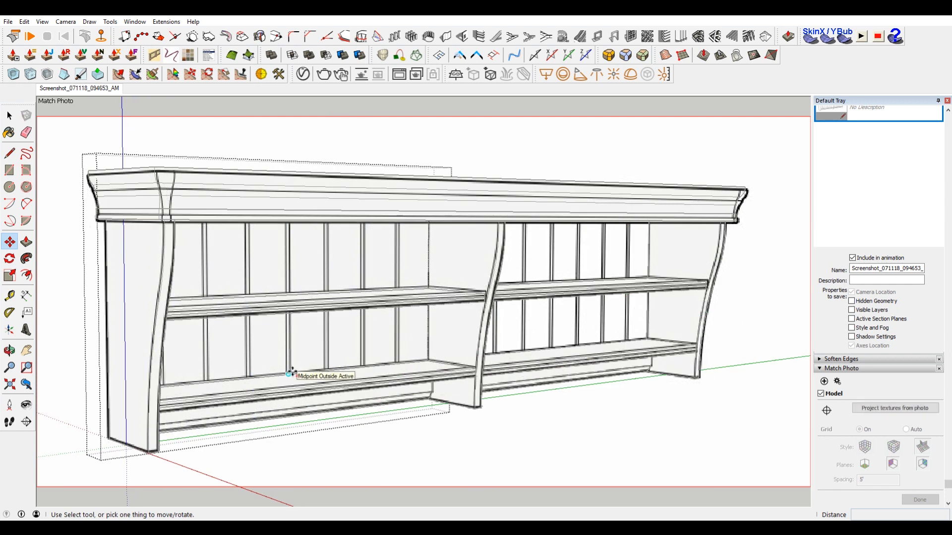
Step: Trace both sides of the groove nearest the centre support with two short vertical lines, matching the photo, and select them
key(l)
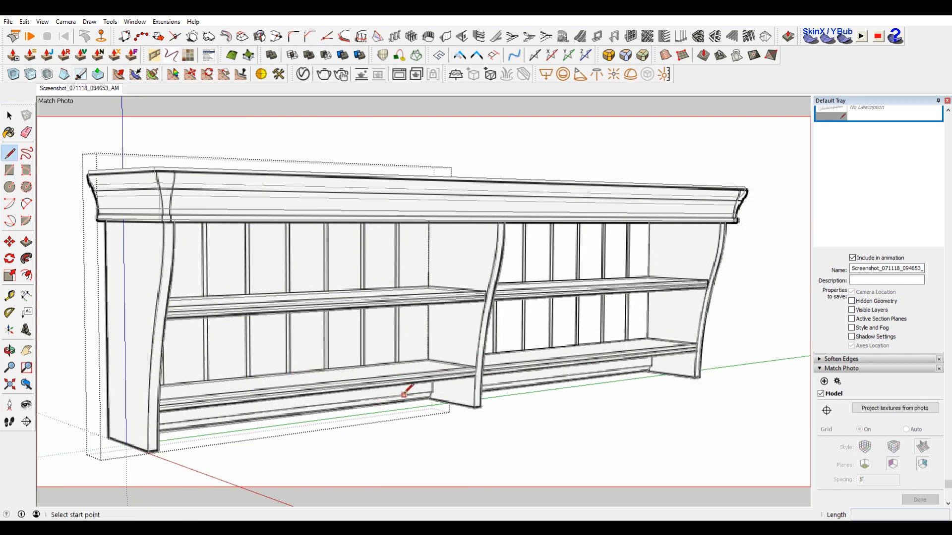
scroll(395, 241, up, 4)
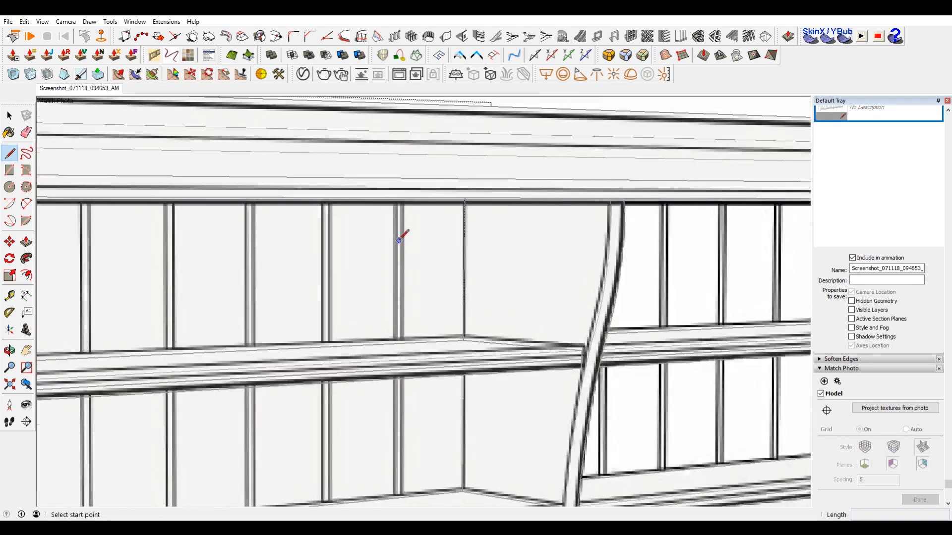
click(405, 212)
key(Escape)
click(393, 213)
click(393, 287)
key(space)
drag(369, 195, 462, 334)
Step: Extend both groove lines straight up to the top edge of the back panel
key(o)
drag(429, 307, 413, 242)
key(space)
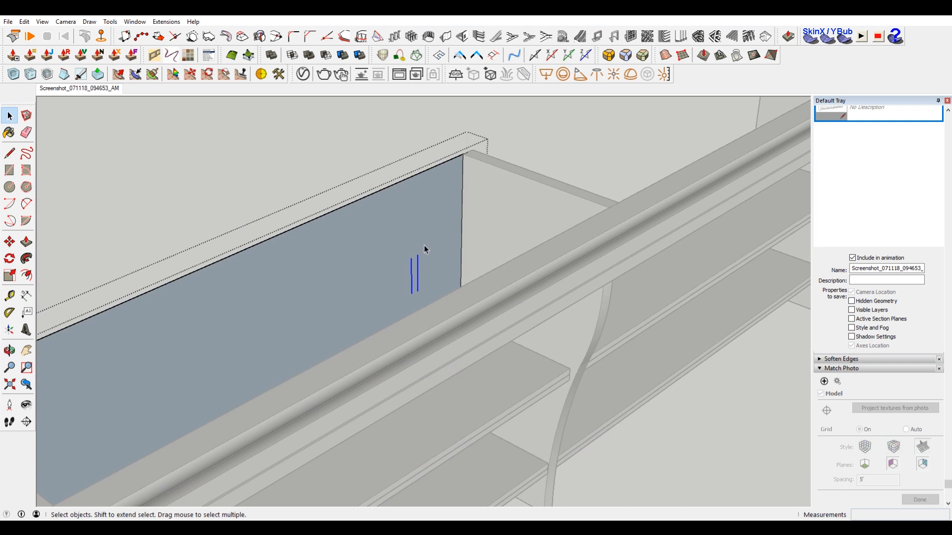
key(l)
click(417, 255)
click(417, 175)
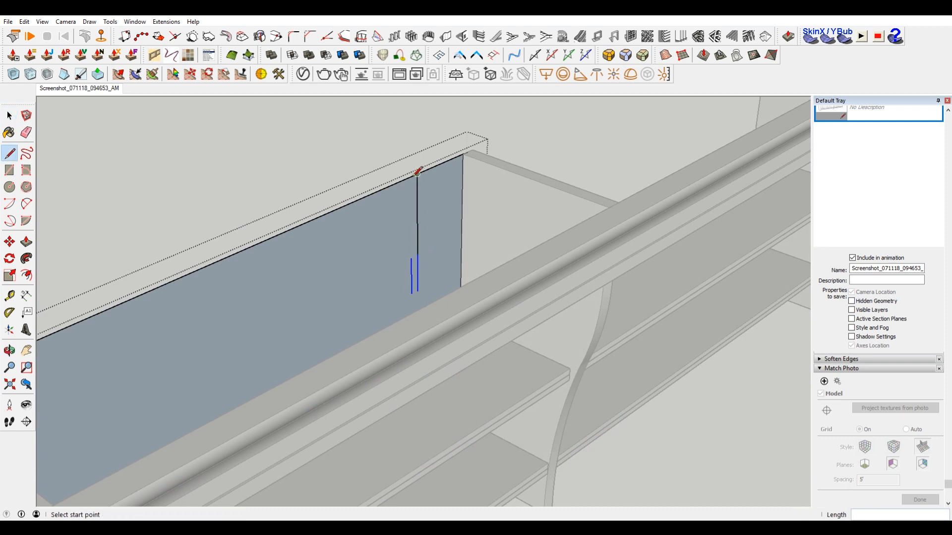
click(411, 258)
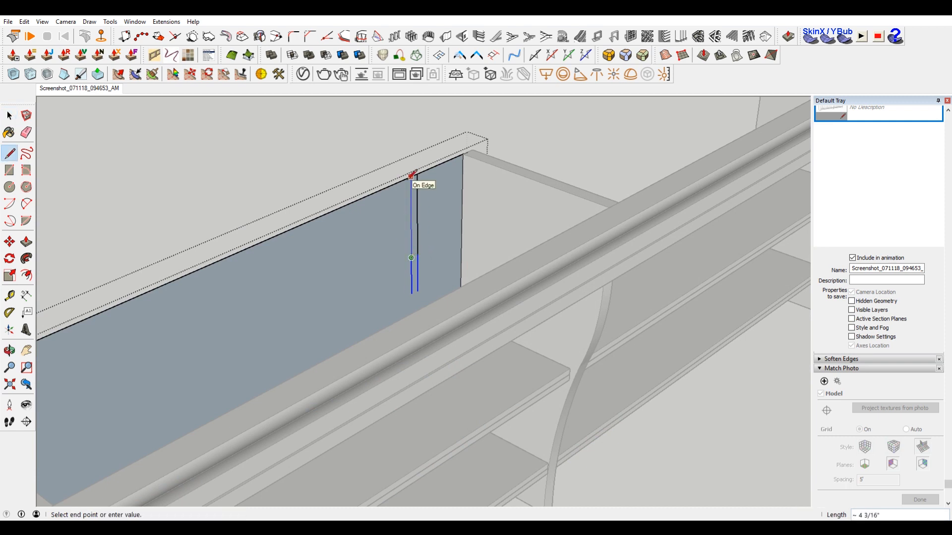
key(Escape)
click(417, 175)
Step: Extend both groove lines straight down to the bottom edge of the back panel
scroll(398, 181, down, 3)
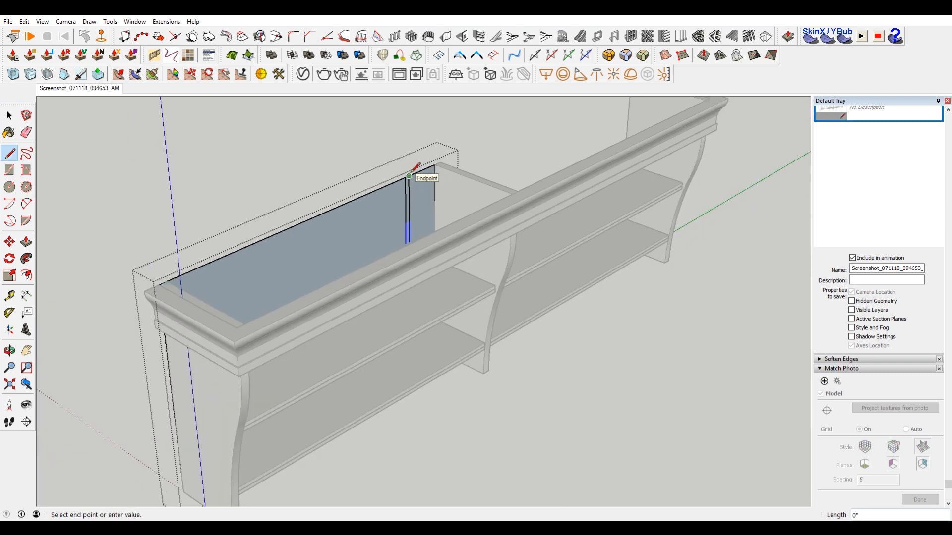
shift+middle_drag(408, 173, 408, 173)
scroll(408, 173, up, 5)
key(l)
click(395, 236)
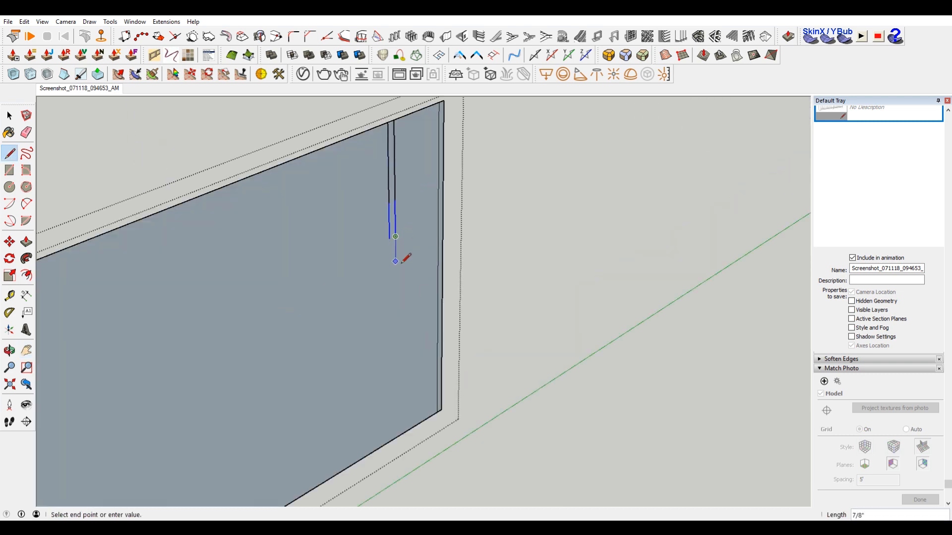
click(398, 436)
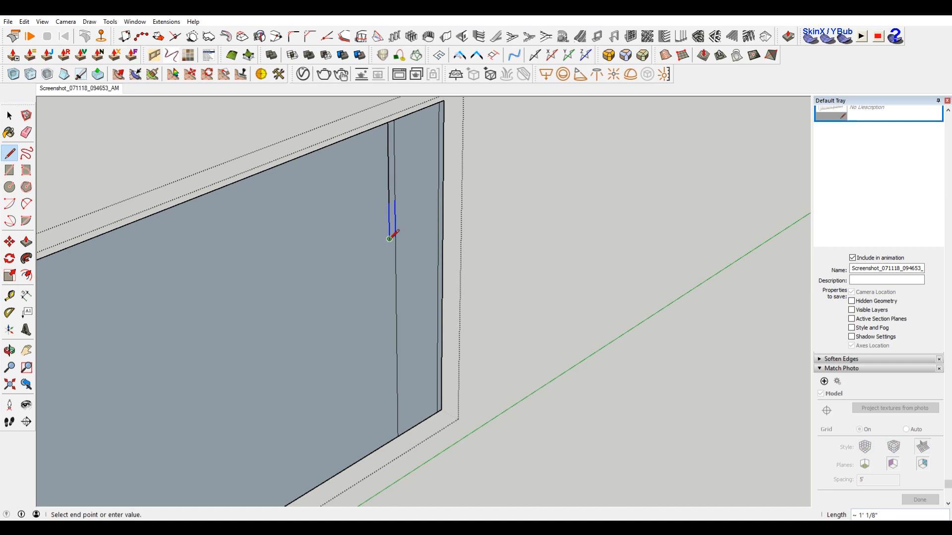
click(394, 436)
Step: Select the full groove strip and, in the matched photo view, copy it sideways onto the next two grooves
key(space)
scroll(418, 241, down, 3)
drag(378, 138, 415, 439)
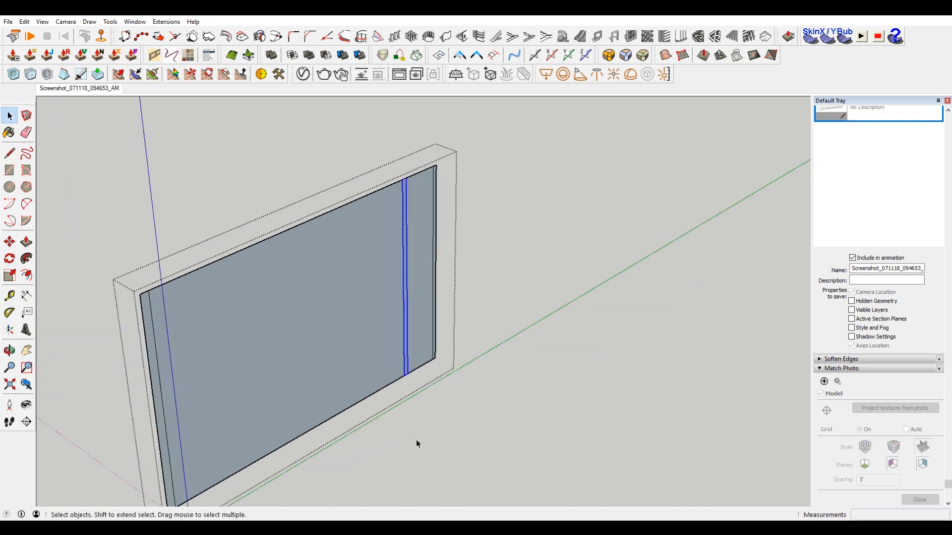
click(99, 90)
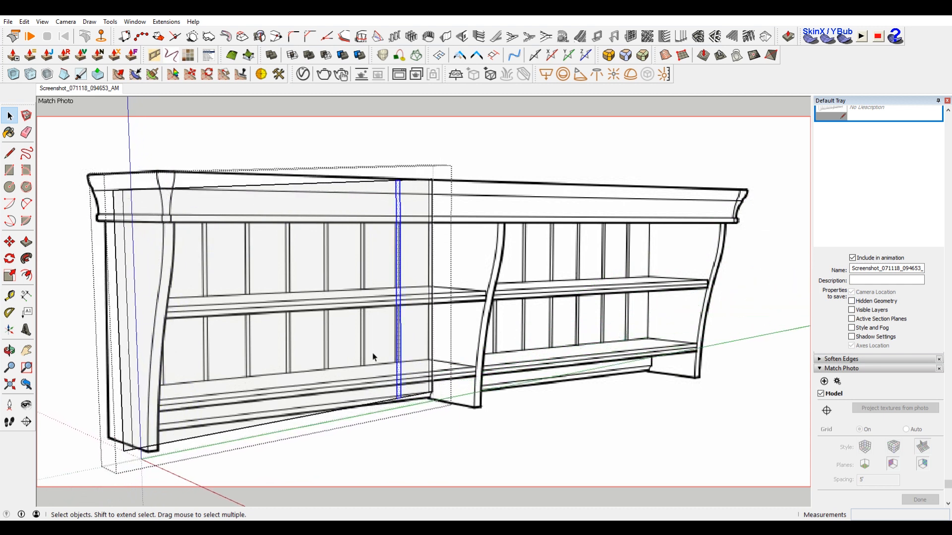
scroll(381, 357, up, 3)
scroll(393, 357, down, 3)
scroll(399, 347, up, 3)
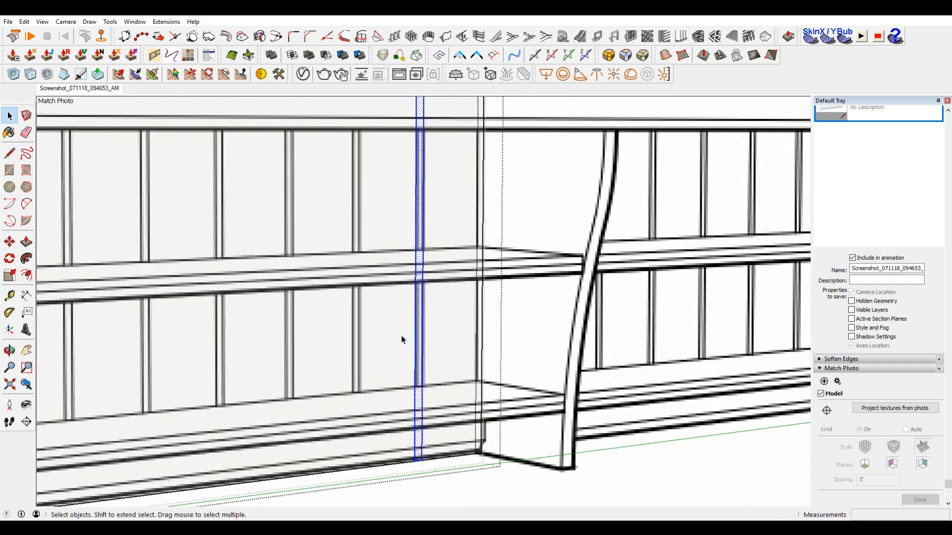
scroll(402, 340, up, 2)
key(m)
click(427, 356)
key(ctrl)
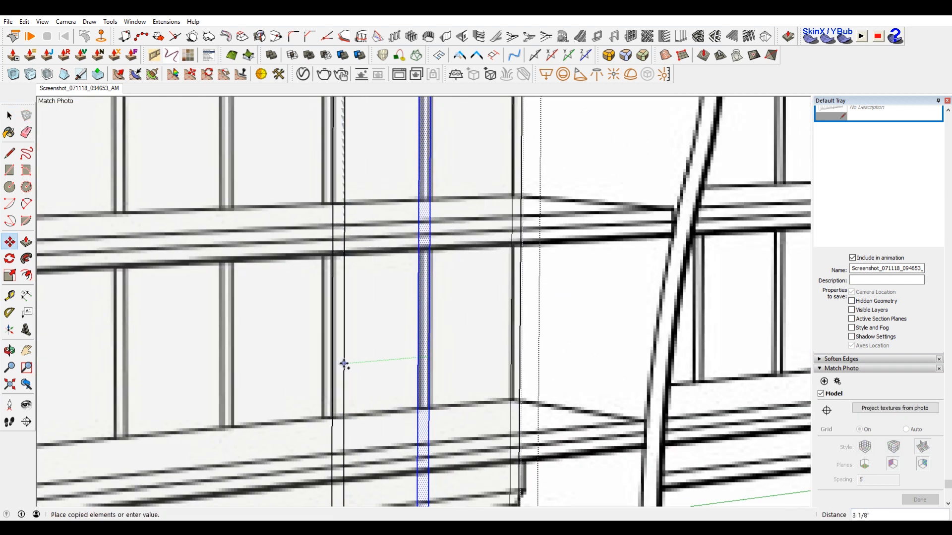
click(333, 365)
click(331, 365)
click(233, 372)
Step: Copy the groove strip onward to the following two grooves in the photo, heading toward the outer end panel
scroll(236, 369, down, 6)
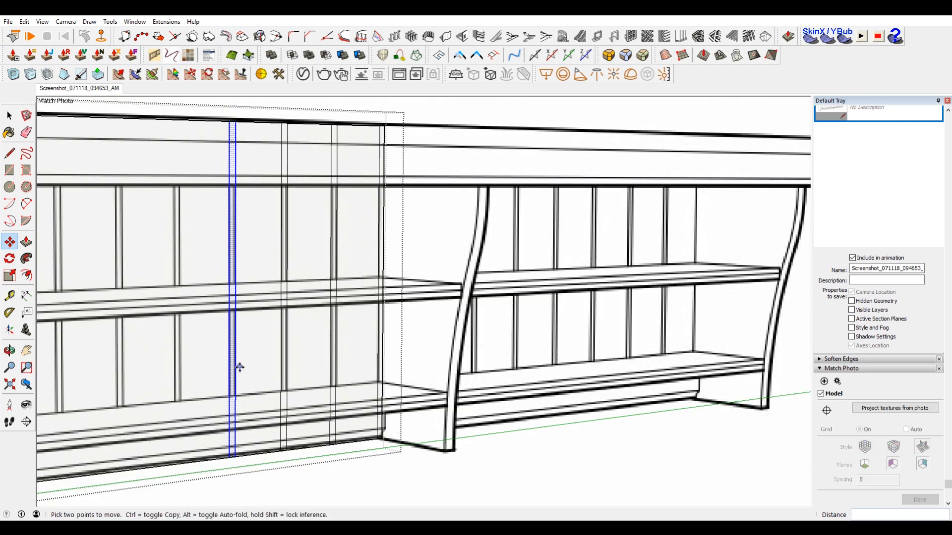
shift+middle_drag(181, 395, 297, 375)
scroll(285, 386, up, 3)
scroll(421, 345, up, 2)
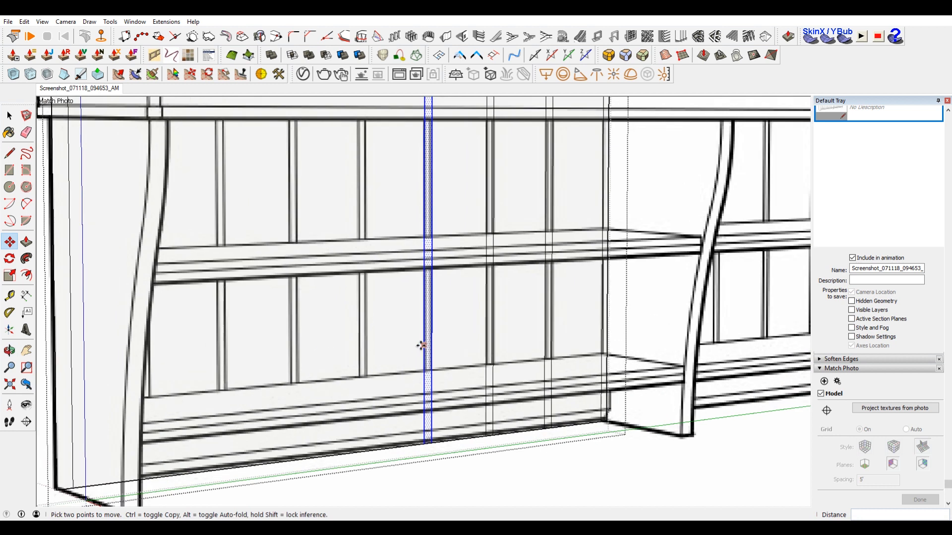
click(431, 340)
click(368, 347)
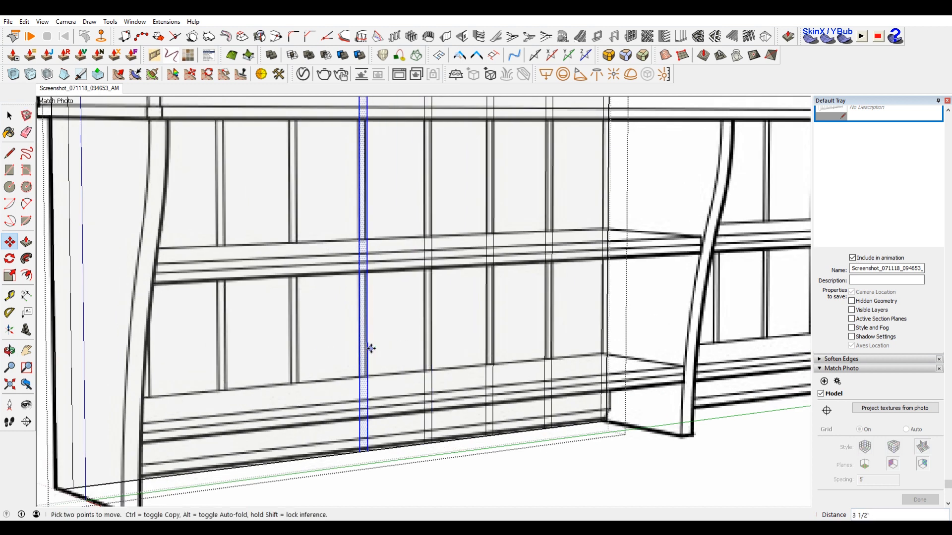
key(ctrl)
click(366, 346)
click(298, 355)
Step: Copy the groove strip to the last two photo grooves beside the outer end panel
key(ctrl)
click(295, 355)
click(227, 360)
click(226, 361)
key(ctrl)
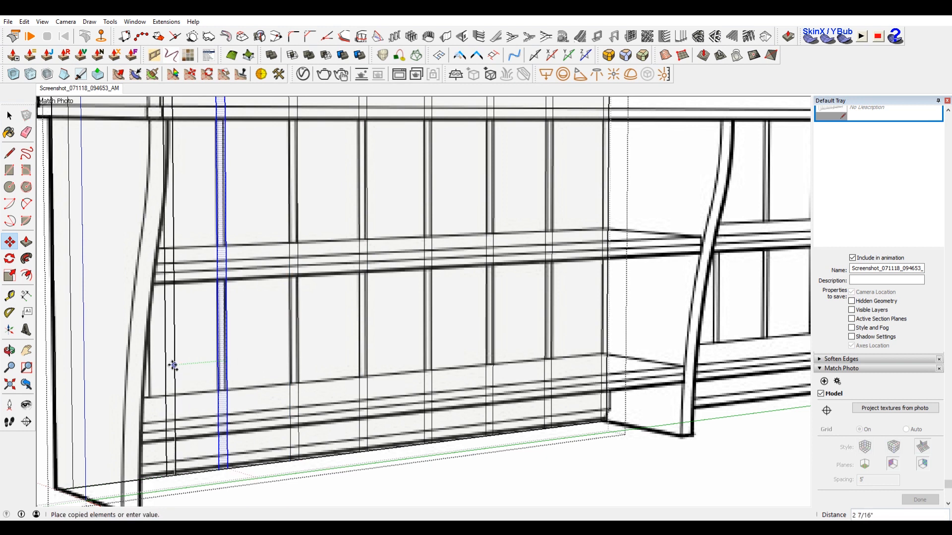
click(148, 369)
Step: Try to extrude the wide board nearest the outer end toward the back of the panel by 1/8"
scroll(218, 368, down, 3)
middle_drag(365, 353, 383, 378)
scroll(268, 300, up, 3)
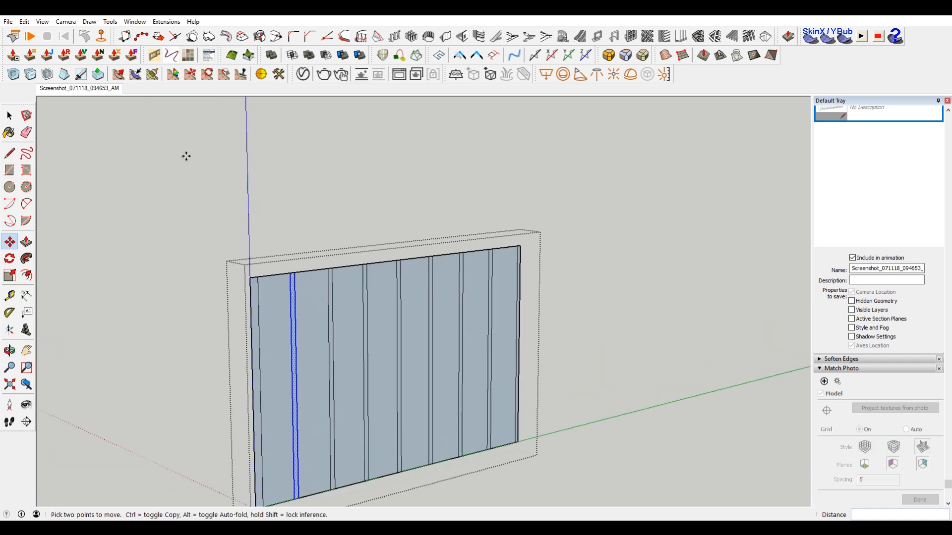
key(space)
scroll(255, 309, up, 2)
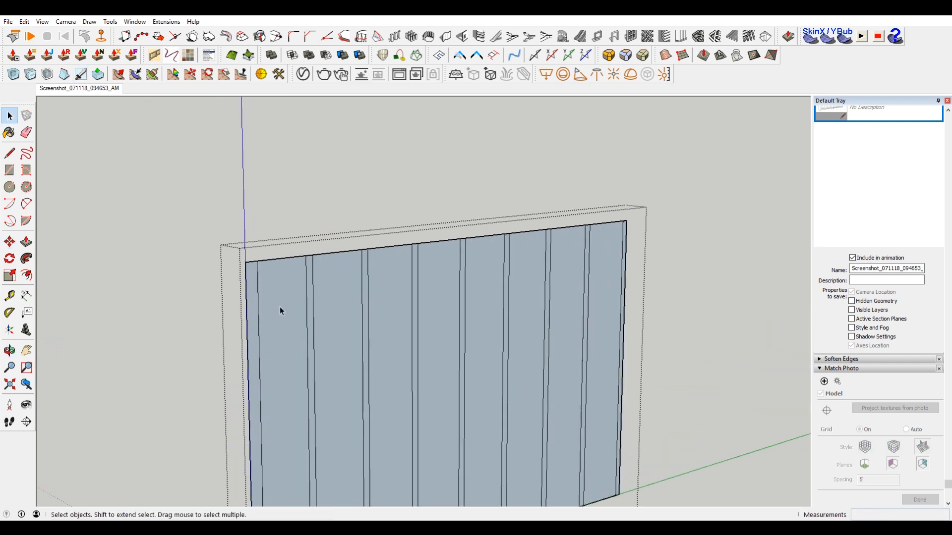
key(p)
click(285, 308)
key(Escape)
middle_drag(202, 304, 672, 340)
click(633, 310)
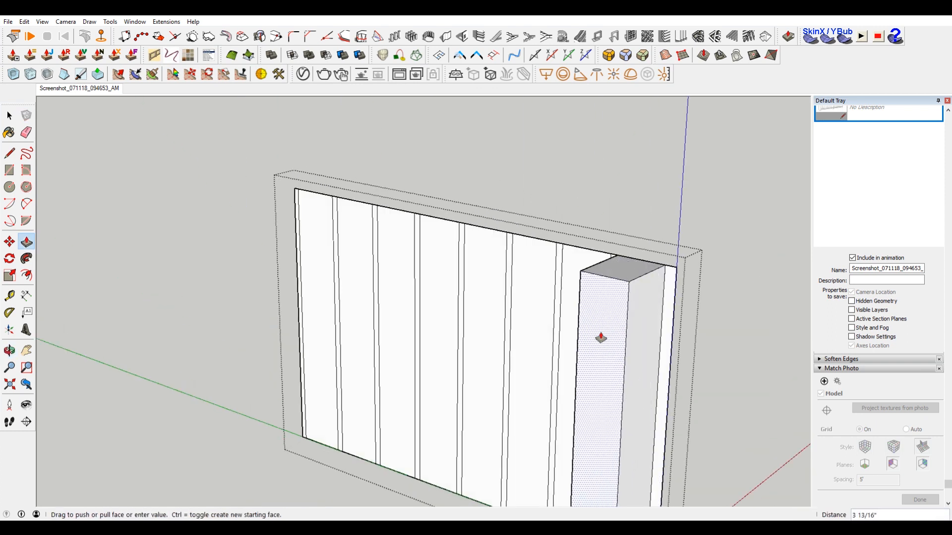
text(1/8)
key(Return)
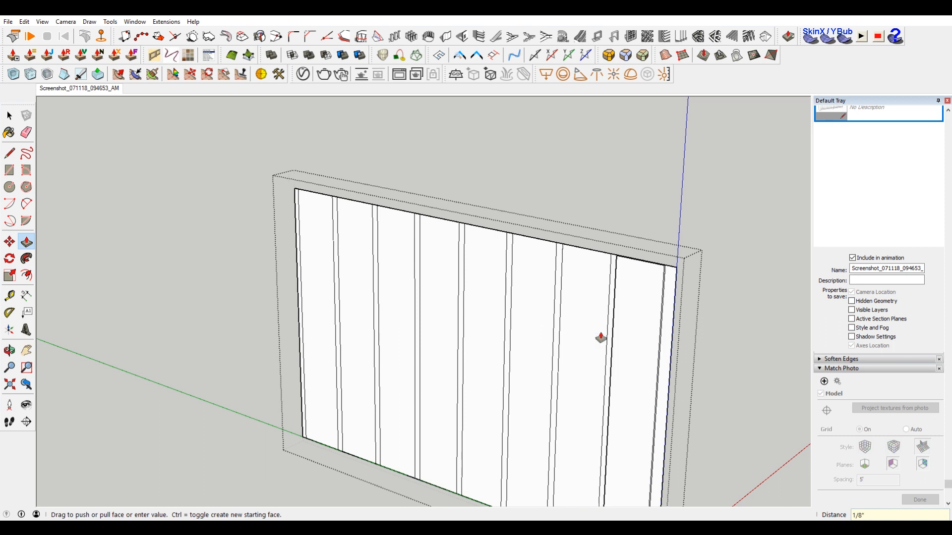
Step: Try repeating the same 1/8" extrusion on the neighbouring boards and groove strips
middle_drag(670, 302, 106, 297)
scroll(119, 289, up, 4)
scroll(124, 278, up, 2)
double_click(247, 269)
double_click(280, 263)
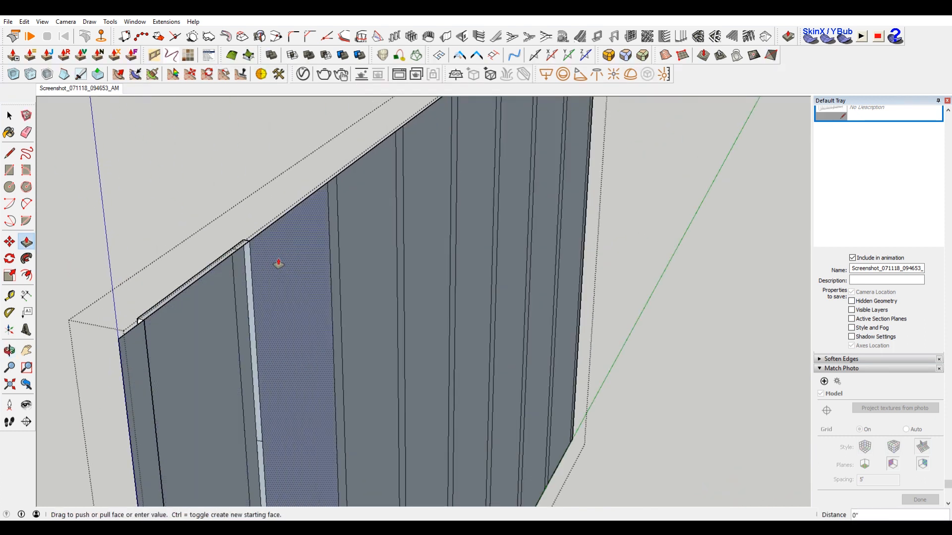
double_click(371, 219)
double_click(332, 210)
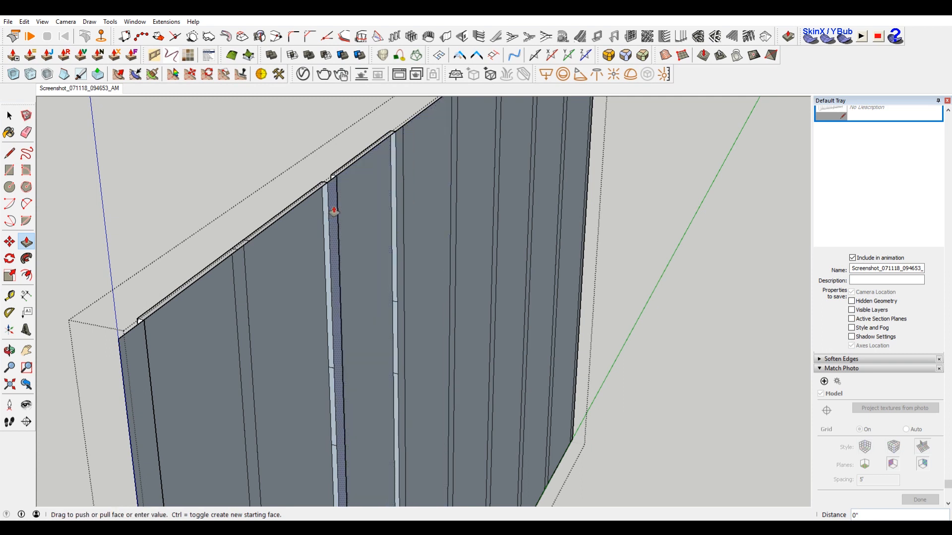
double_click(395, 181)
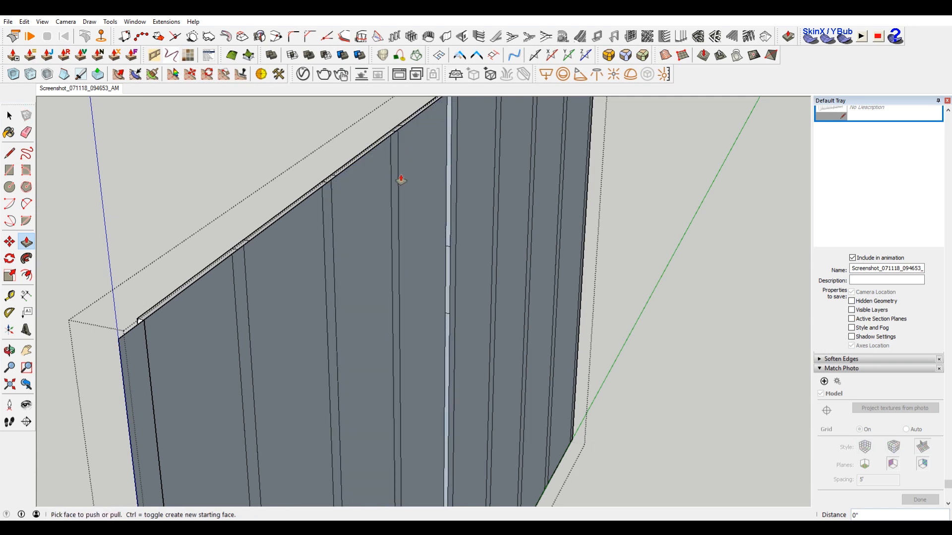
Step: Undo all the board and groove strip extrusions to return the panel to a flat divided face
key(ctrl+z)
key(ctrl+z)
key(ctrl+z)
key(ctrl+z)
key(ctrl+z)
key(ctrl+z)
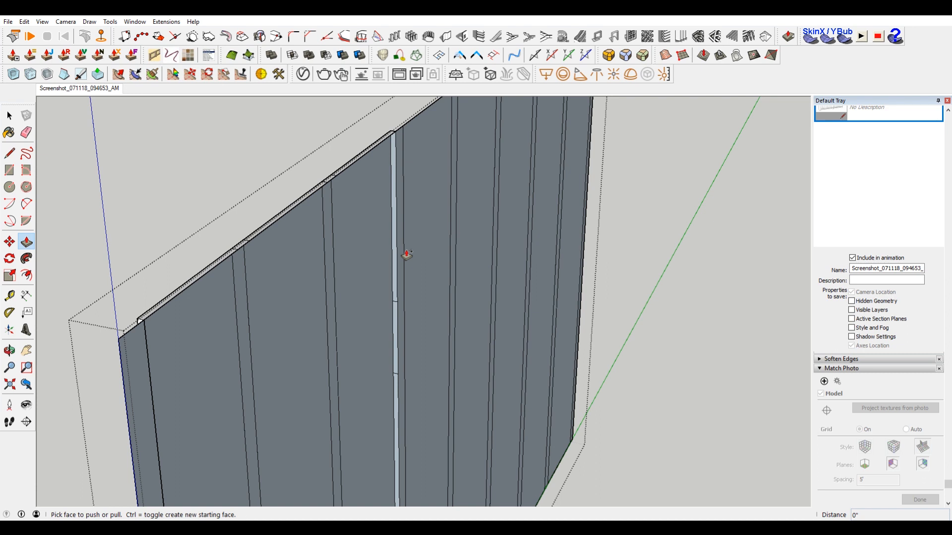
key(ctrl+z)
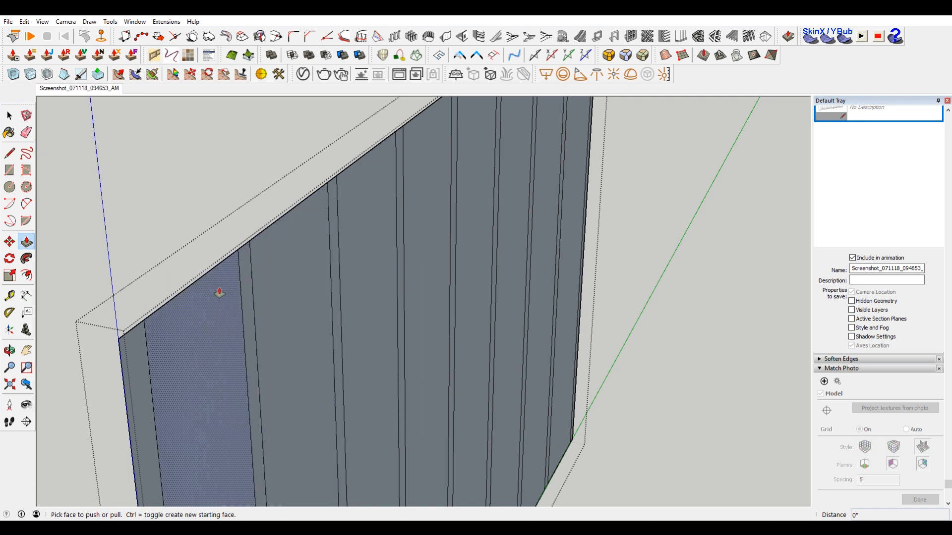
Step: Try to extrude the groove strip beside the widest visible board, then undo the extrusion
double_click(250, 306)
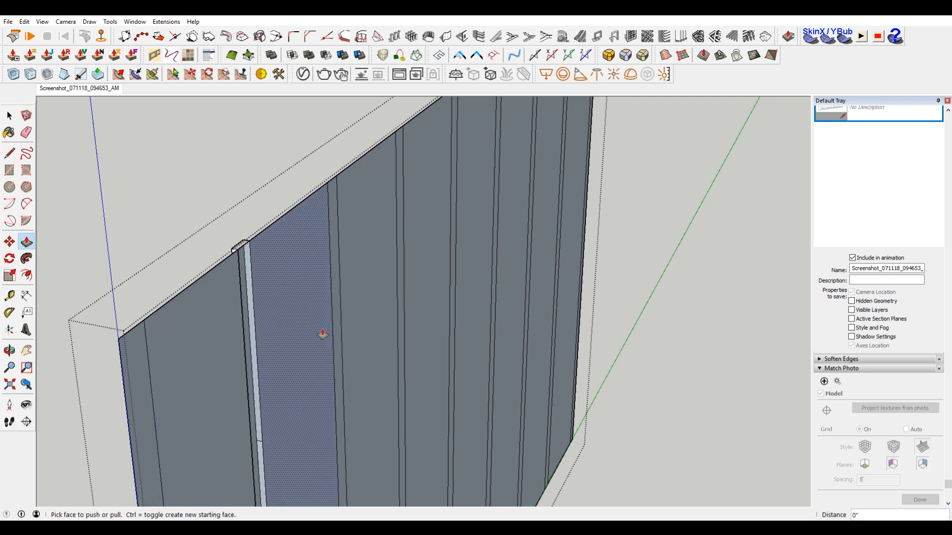
key(ctrl+z)
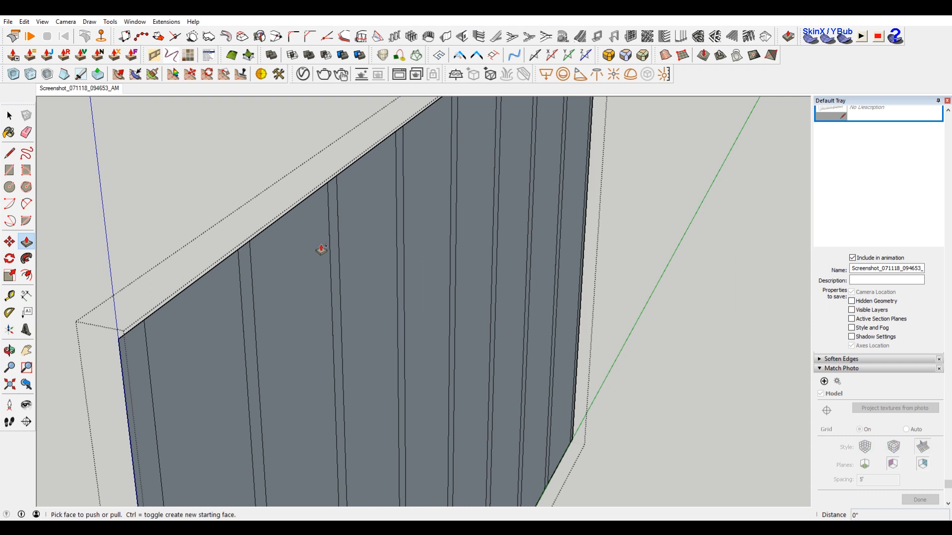
key(space)
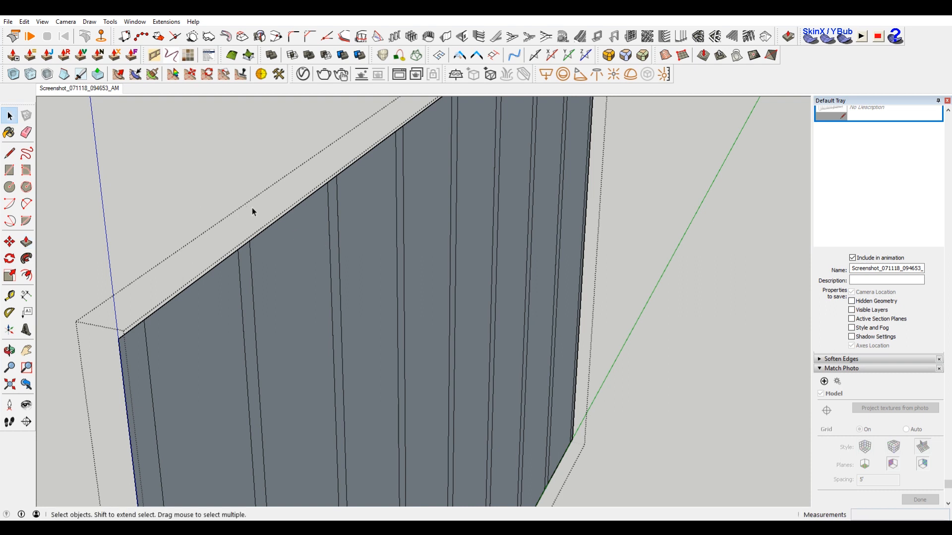
Step: Reverse all board and groove faces of the divided back panel so their front sides face forward
key(p)
scroll(280, 226, down, 3)
key(space)
scroll(297, 259, down, 3)
middle_drag(395, 271, 149, 239)
drag(80, 110, 469, 397)
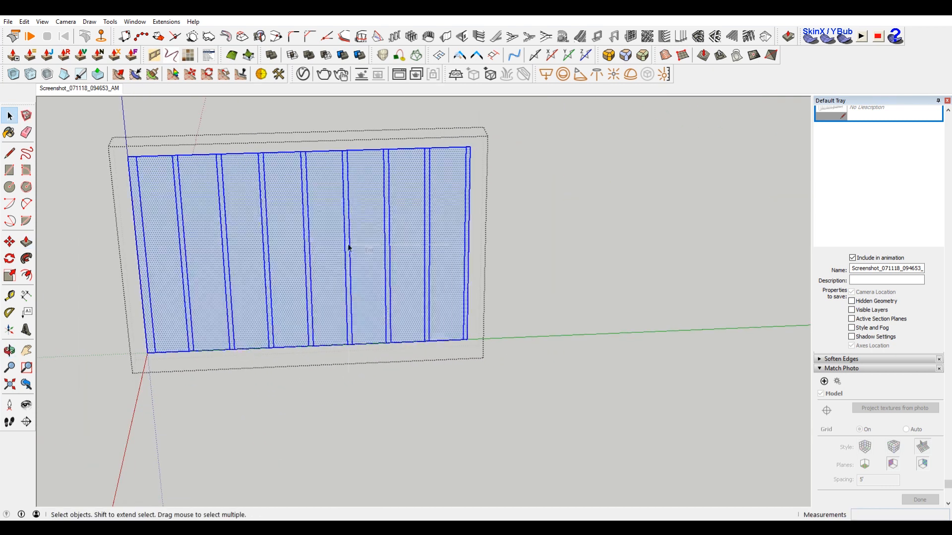
right_click(350, 246)
click(400, 352)
Step: Push the first inner groove strip beside the outer end board 1/16" toward the back of the panel
middle_drag(197, 251, 201, 269)
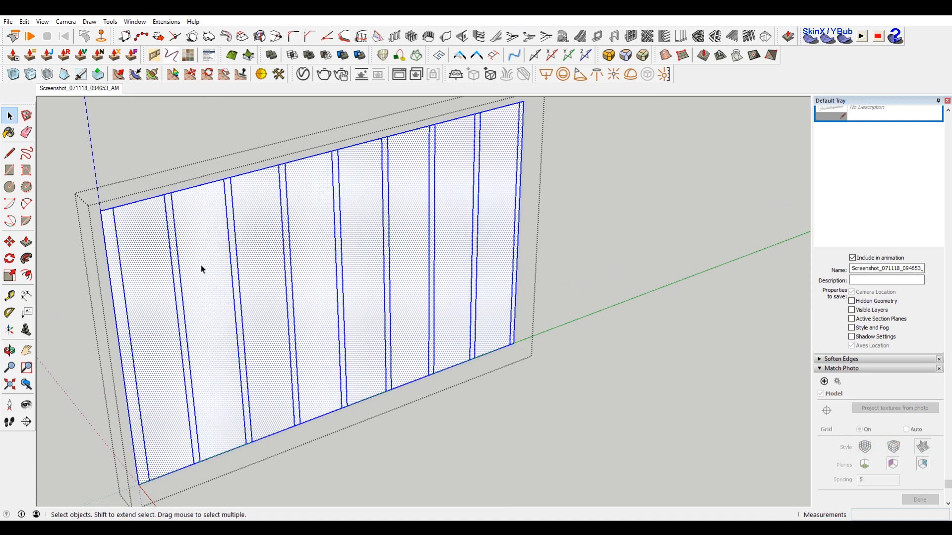
key(p)
click(197, 232)
key(Escape)
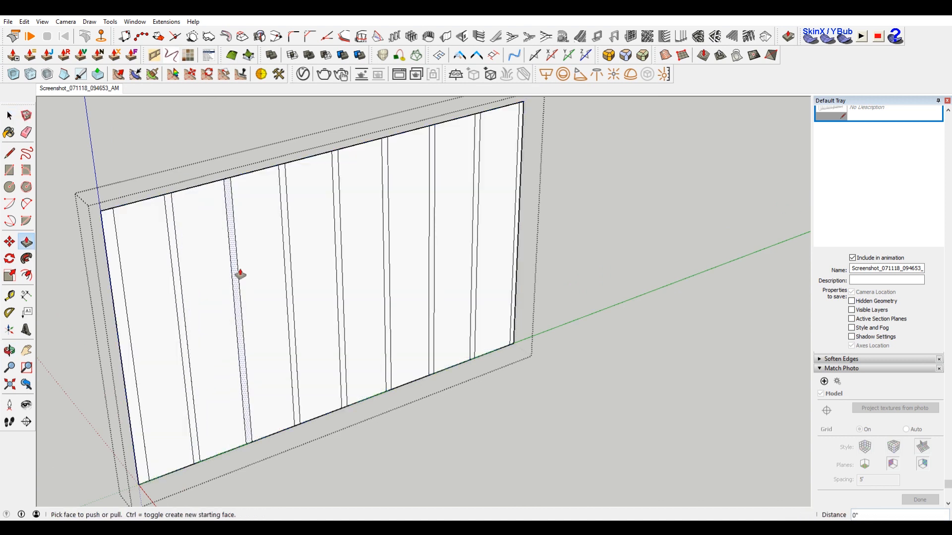
shift+middle_drag(167, 293, 297, 277)
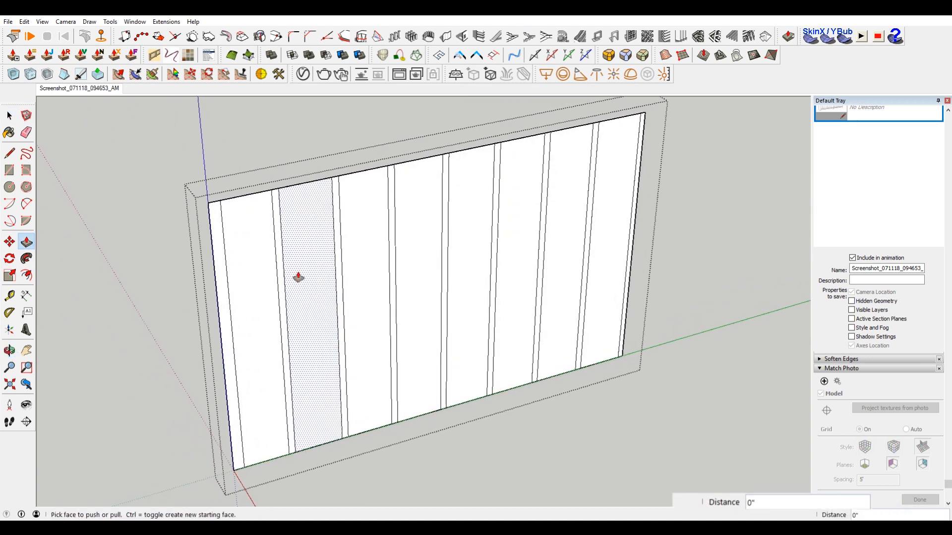
click(278, 279)
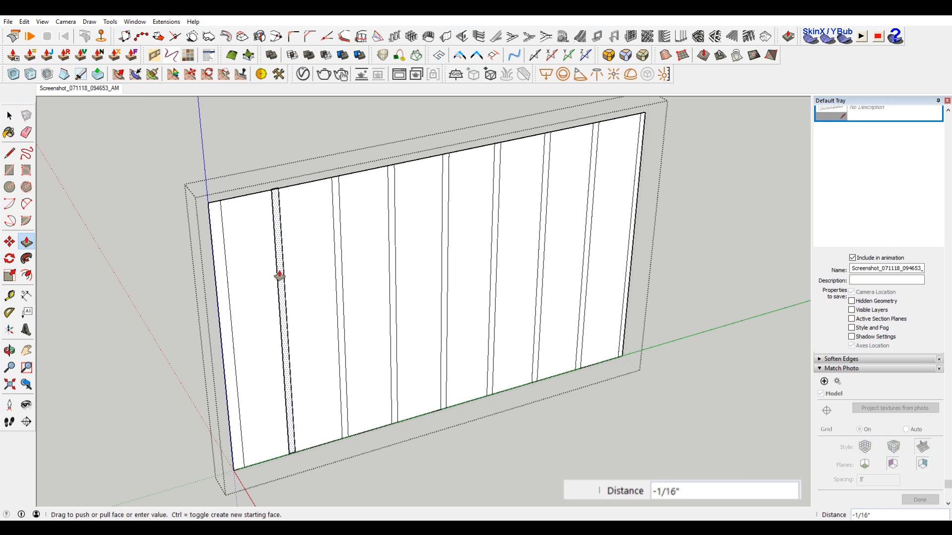
text(1/6)
key(Return)
Step: Repeat the same recess depth on the remaining six inner groove strips across the panel
click(345, 229)
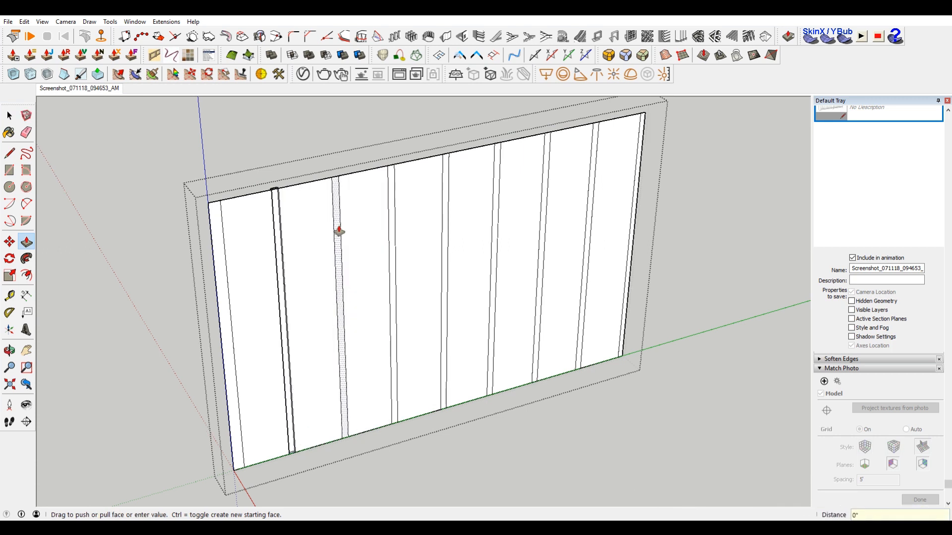
double_click(444, 219)
double_click(496, 216)
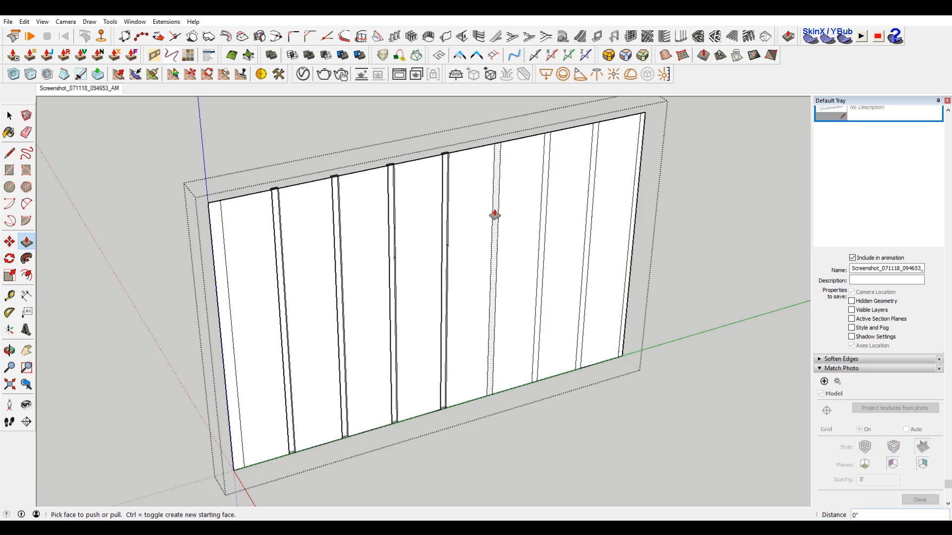
double_click(545, 207)
double_click(589, 202)
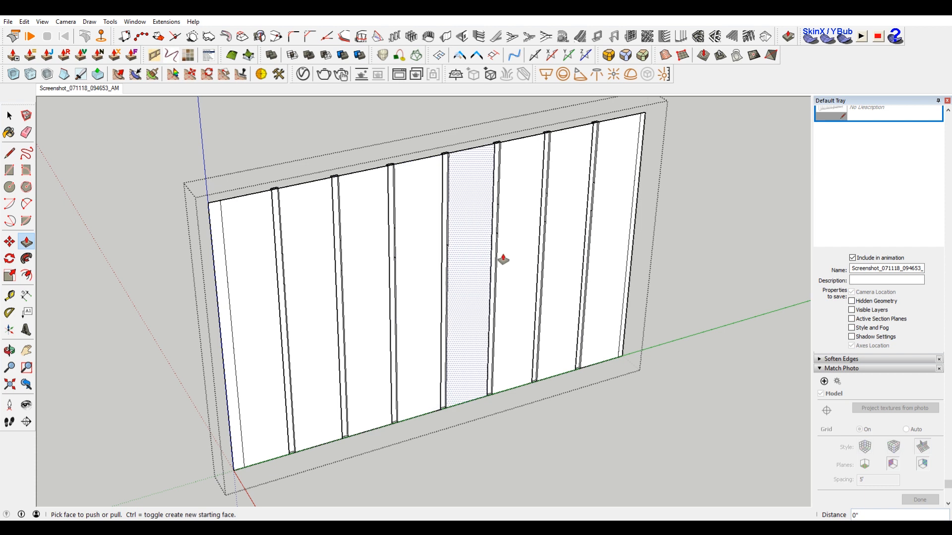
Step: Erase the dividing lines of the two outermost strips at both ends of the panel
key(e)
click(632, 225)
click(231, 312)
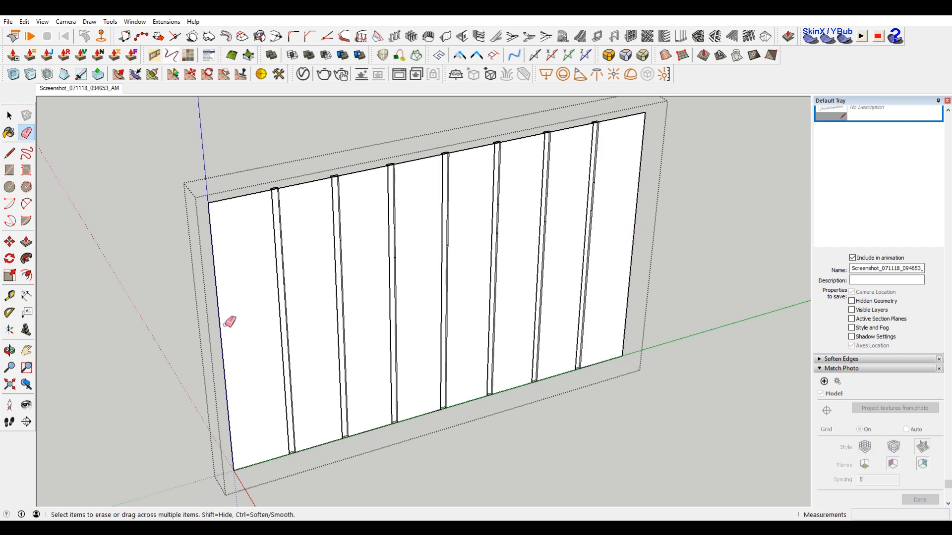
Step: Erase the front edges closing off the recessed grooves along the panel's upper edge
middle_drag(244, 294, 480, 292)
scroll(397, 228, up, 10)
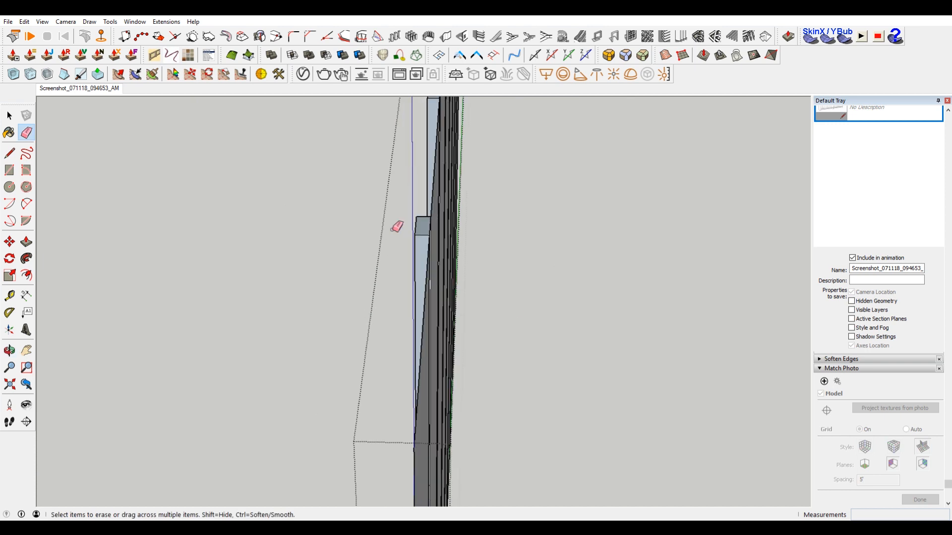
mouse_move(520, 217)
middle_down()
mouse_move(492, 227)
mouse_move(544, 247)
middle_up()
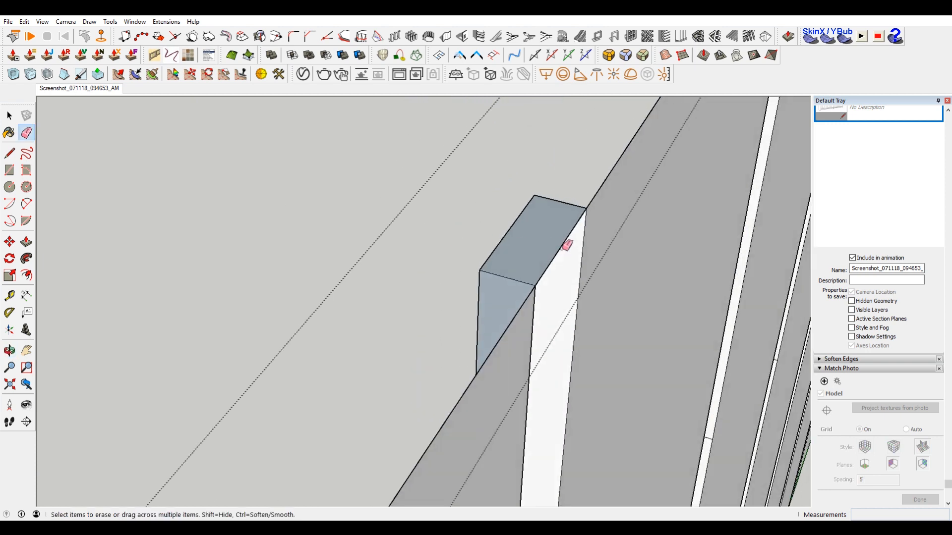
click(561, 248)
scroll(560, 248, down, 8)
shift+middle_drag(629, 251, 530, 309)
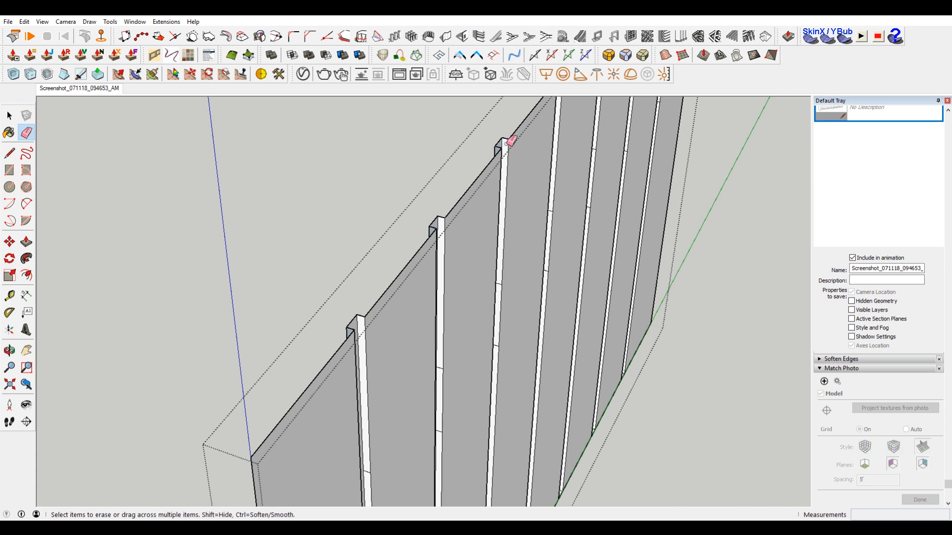
middle_drag(602, 172, 496, 301)
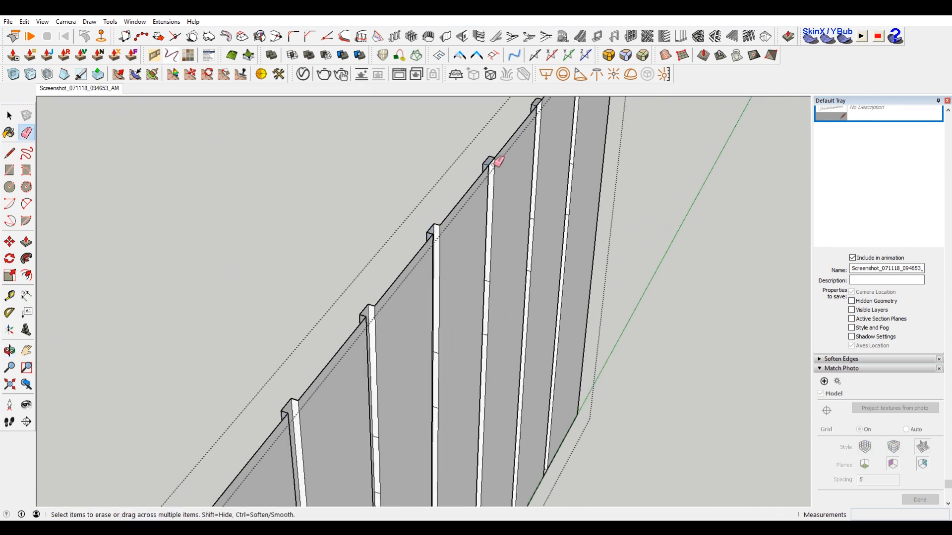
Step: Erase the front edges closing the grooves along the panel's lower edge and leave the panel group
mouse_move(594, 167)
middle_down()
mouse_move(505, 187)
mouse_move(463, 168)
mouse_move(472, 385)
mouse_move(533, 319)
mouse_move(375, 392)
mouse_move(415, 390)
middle_up()
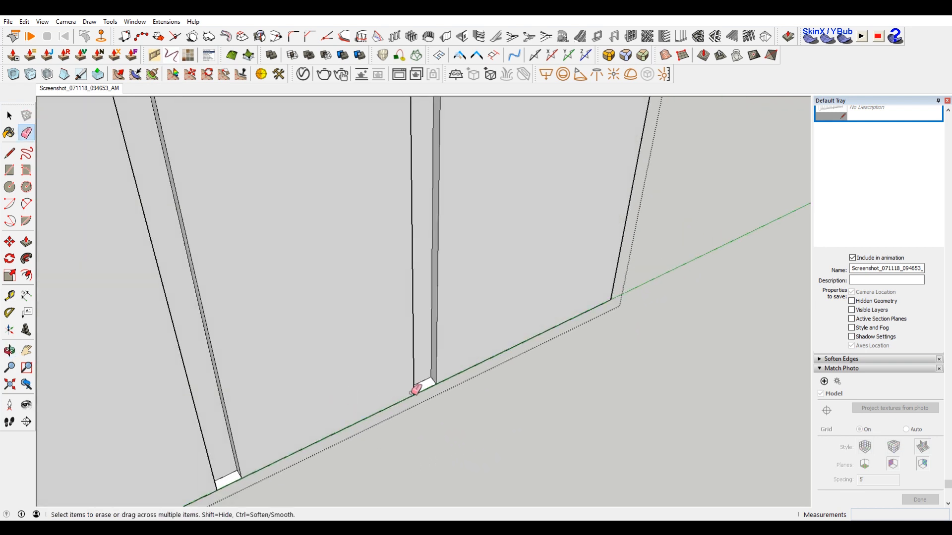
mouse_move(238, 488)
middle_down()
mouse_move(233, 462)
mouse_move(401, 274)
mouse_move(400, 367)
middle_up()
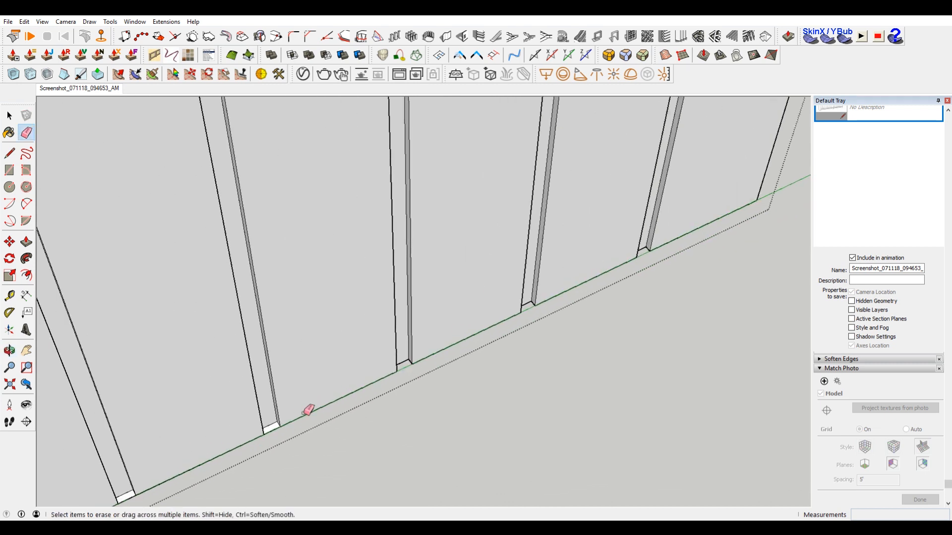
mouse_move(276, 426)
middle_down()
mouse_move(257, 382)
mouse_move(434, 378)
middle_up()
click(432, 378)
scroll(363, 402, down, 4)
middle_drag(266, 358, 283, 394)
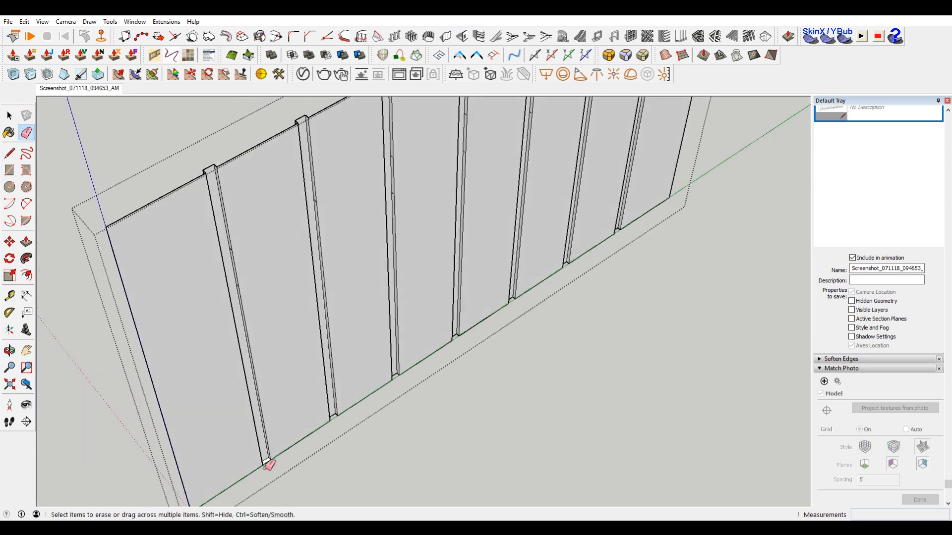
scroll(270, 461, up, 4)
scroll(337, 397, down, 3)
key(space)
click(588, 334)
Step: Copy the upper shelf boards of both bays straight up to the top rear corner of the shelf frame
scroll(619, 367, down, 4)
middle_drag(653, 379, 727, 347)
middle_drag(596, 356, 496, 201)
click(394, 323)
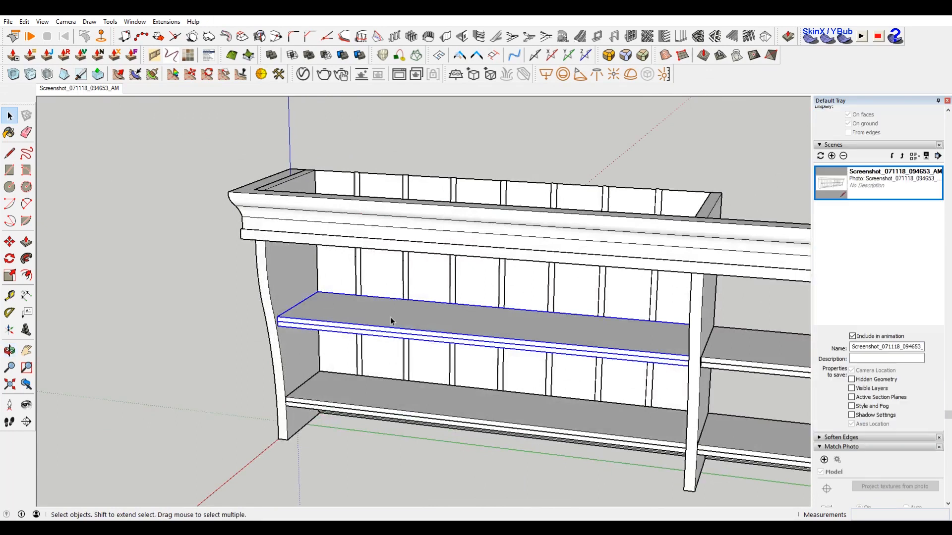
scroll(395, 327, down, 2)
key(m)
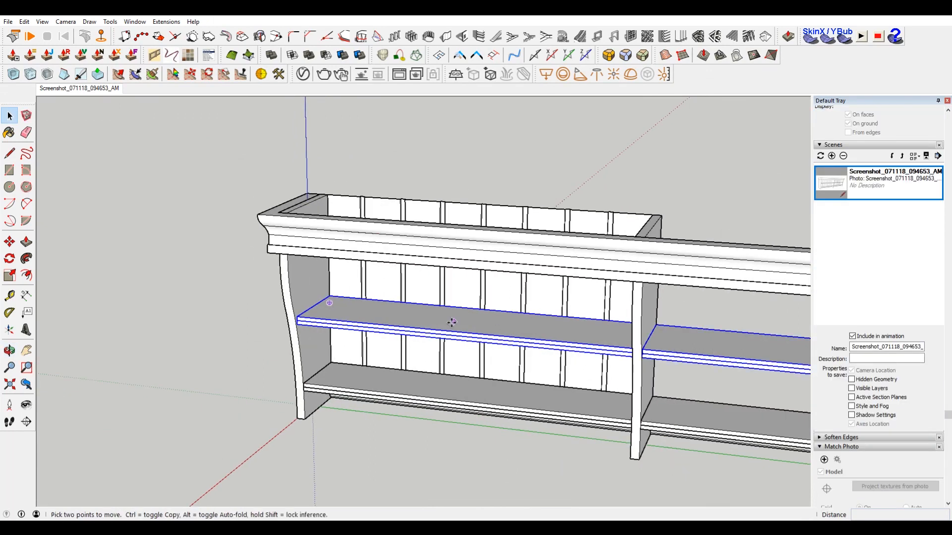
scroll(347, 317, up, 2)
click(321, 292)
key(ctrl)
middle_drag(323, 230, 336, 181)
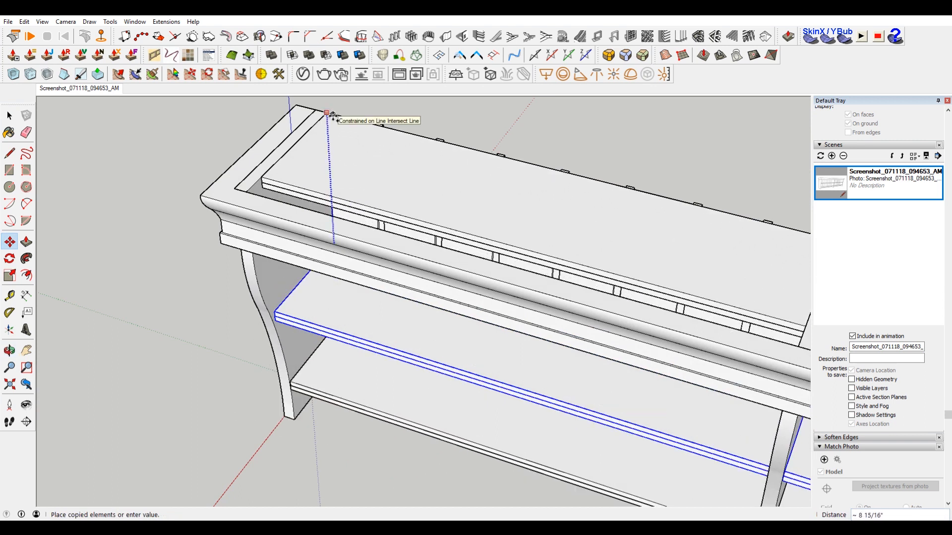
click(327, 122)
Step: Scale the copied top boards in depth by about 1.21 so they reach the back of the crown moulding
key(s)
scroll(495, 255, down, 3)
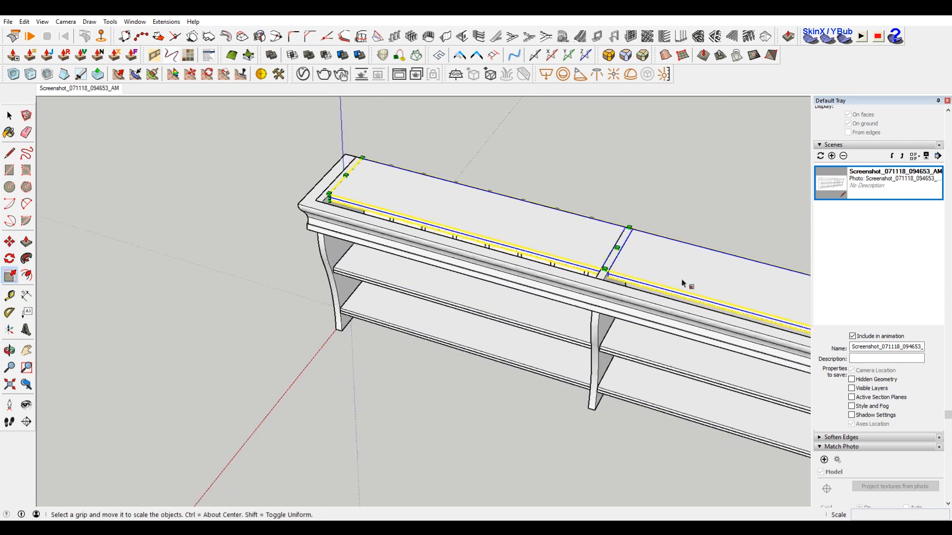
scroll(637, 283, up, 3)
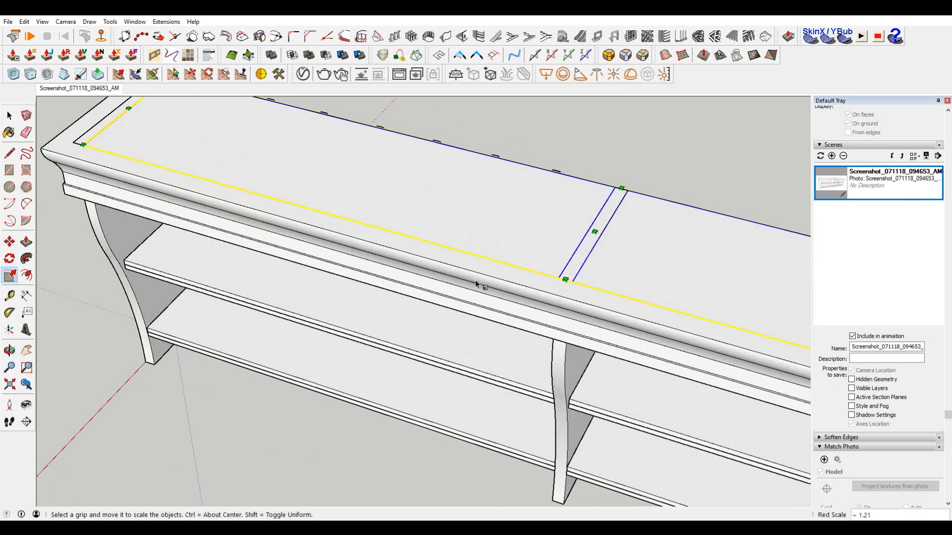
scroll(545, 268, down, 5)
middle_drag(578, 254, 402, 106)
Step: Move the copied top boards straight down 1" from the top edge of the uprights
key(m)
scroll(440, 177, up, 3)
middle_drag(440, 177, 227, 246)
scroll(227, 247, up, 3)
scroll(237, 264, up, 2)
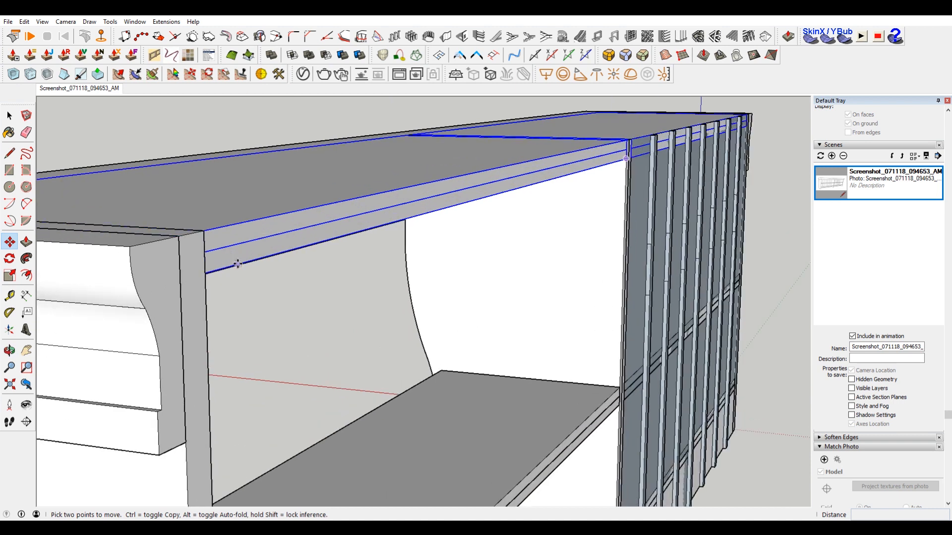
click(203, 232)
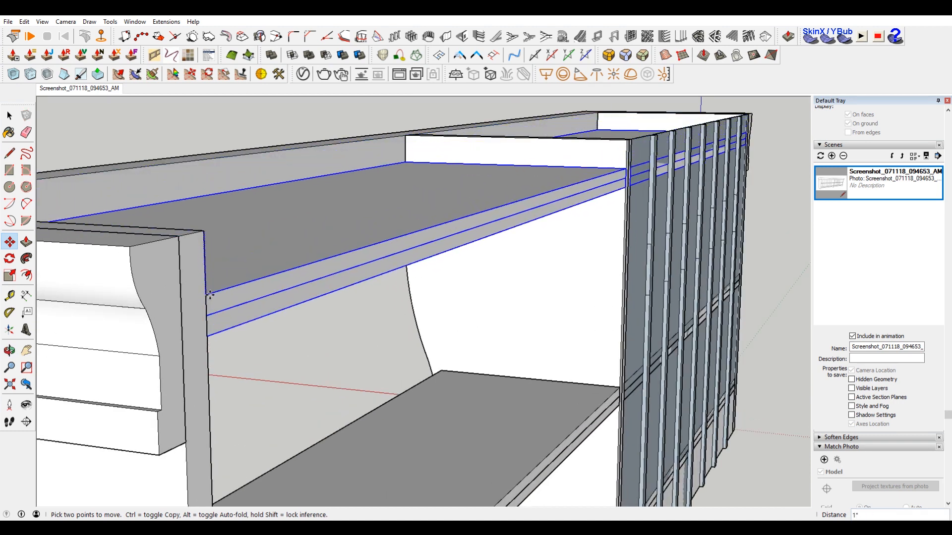
click(219, 296)
click(188, 295)
Step: Scale the grooved back panel's height down to about 0.95 so its upper edge meets the top board
key(space)
click(645, 217)
key(s)
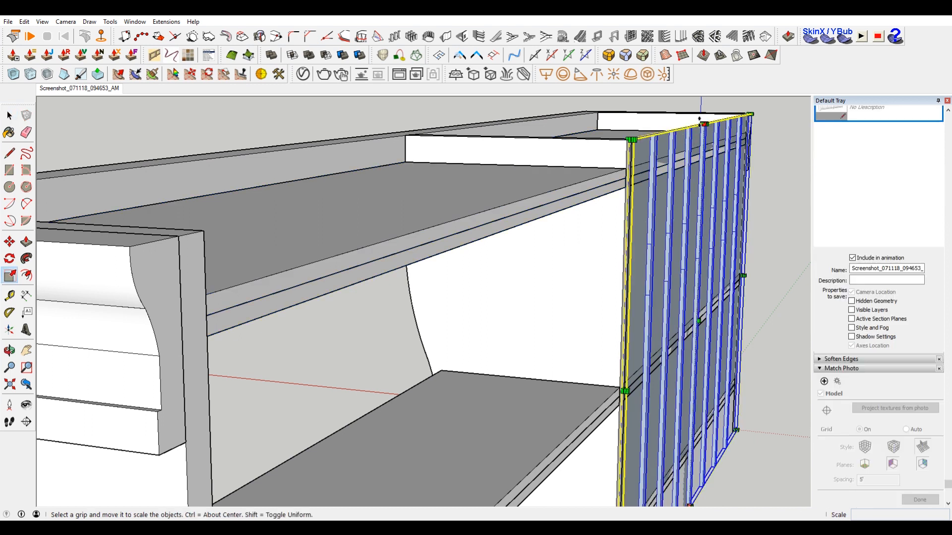
drag(703, 125, 673, 139)
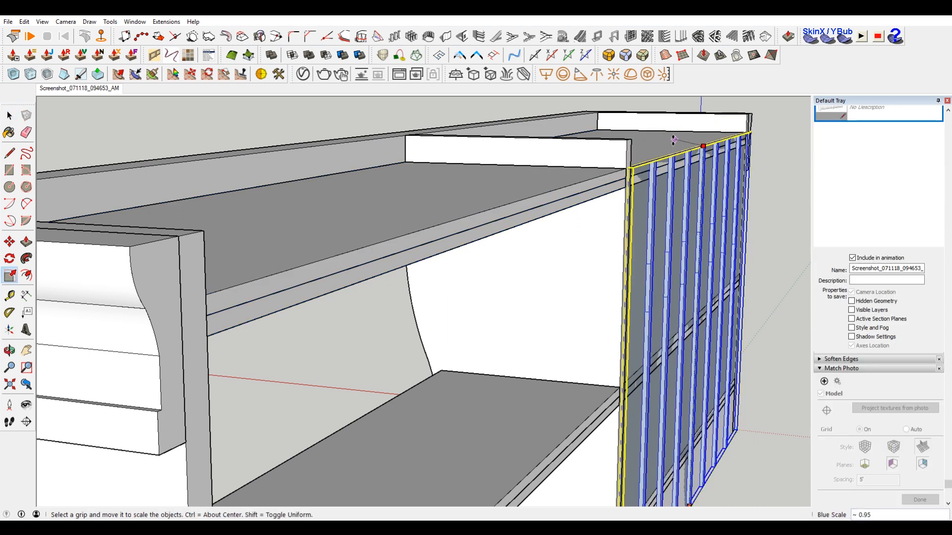
drag(631, 167, 630, 167)
scroll(557, 257, down, 4)
click(684, 280)
key(space)
Step: Open the grooved back panel group for editing, viewed from behind
middle_drag(713, 280, 291, 271)
key(space)
middle_drag(662, 282, 581, 330)
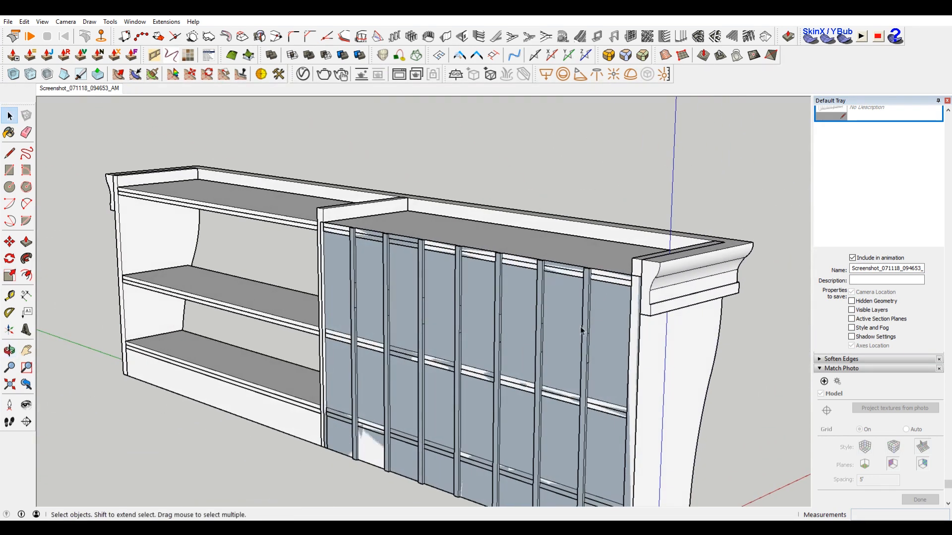
double_click(618, 306)
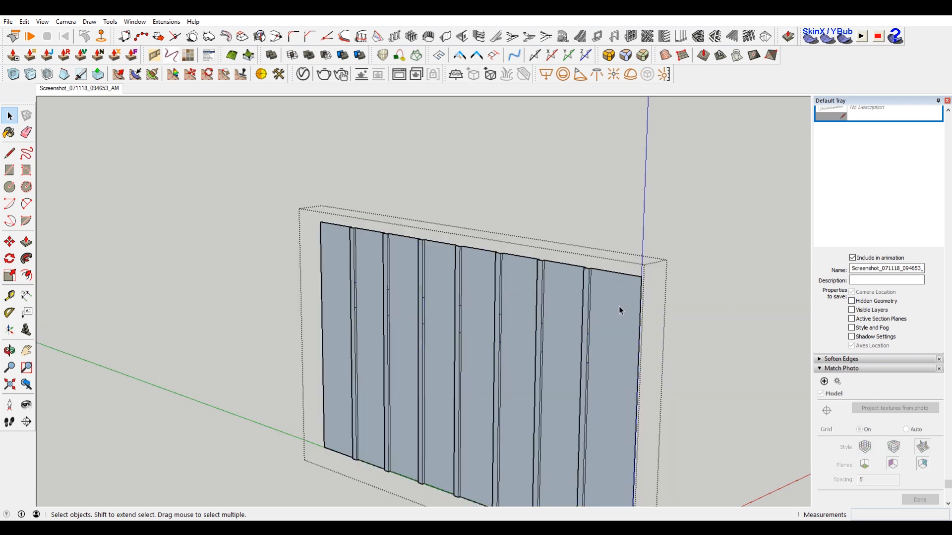
middle_drag(644, 322, 598, 343)
scroll(521, 320, down, 1)
key(l)
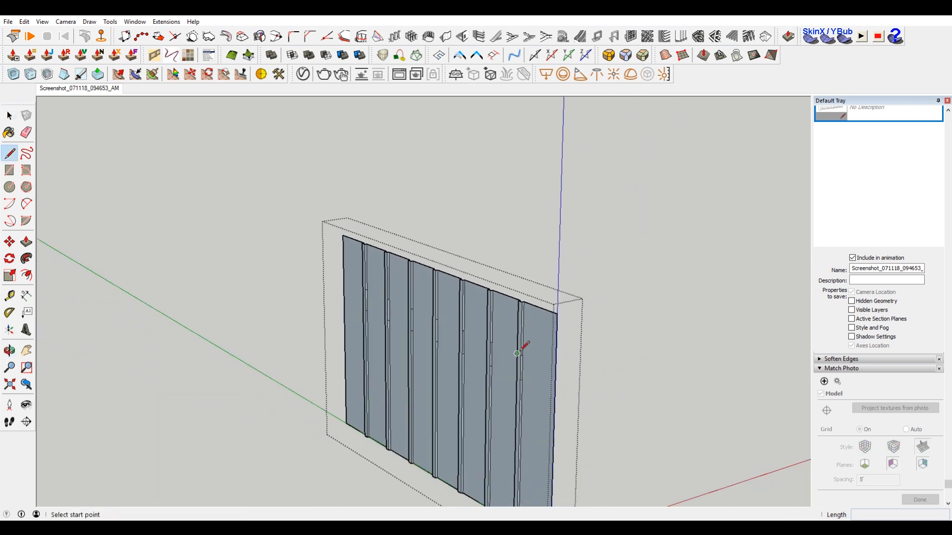
scroll(533, 334, up, 3)
scroll(571, 255, up, 3)
scroll(563, 240, down, 3)
click(578, 281)
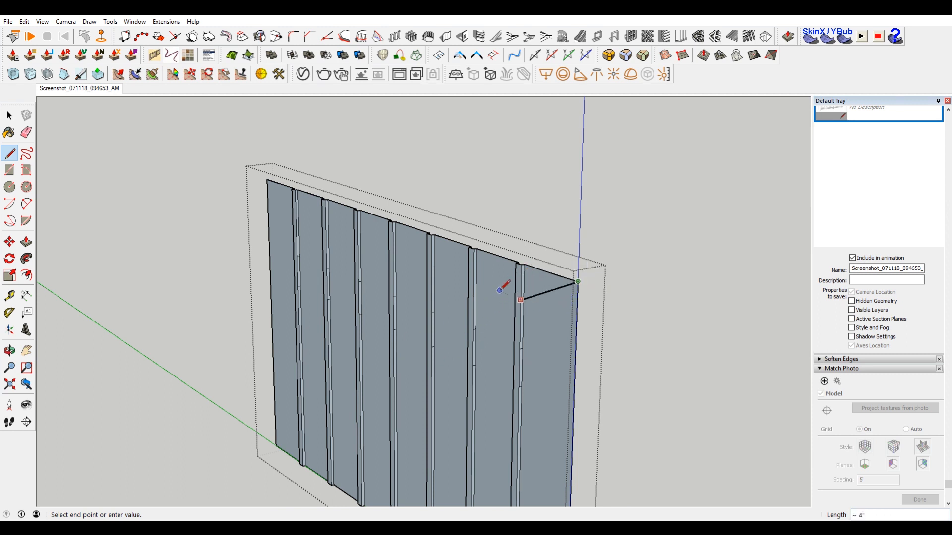
key(Escape)
Step: Draw 1/4" edges at both upper corners of the grooved back panel and join them with a line, closing the top strip
scroll(515, 277, down, 1)
scroll(526, 255, up, 4)
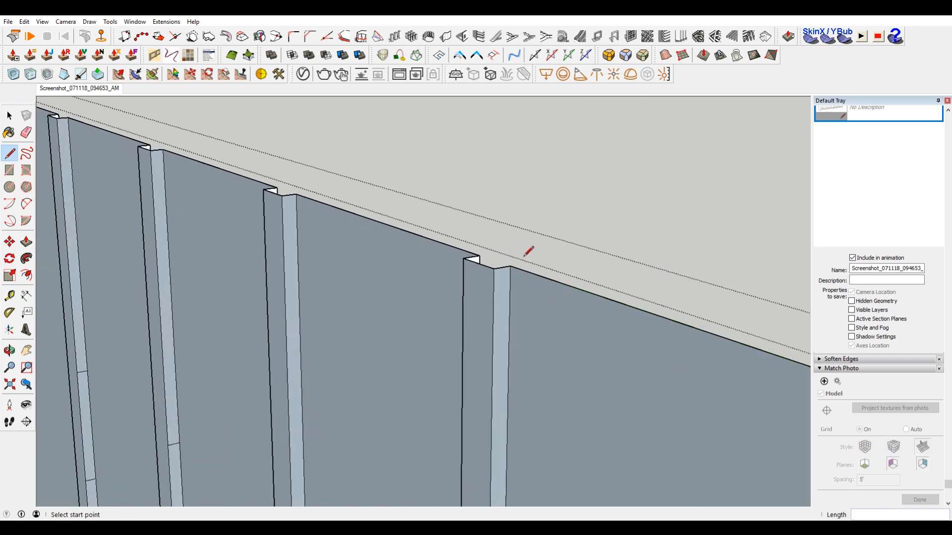
click(494, 269)
scroll(501, 268, down, 6)
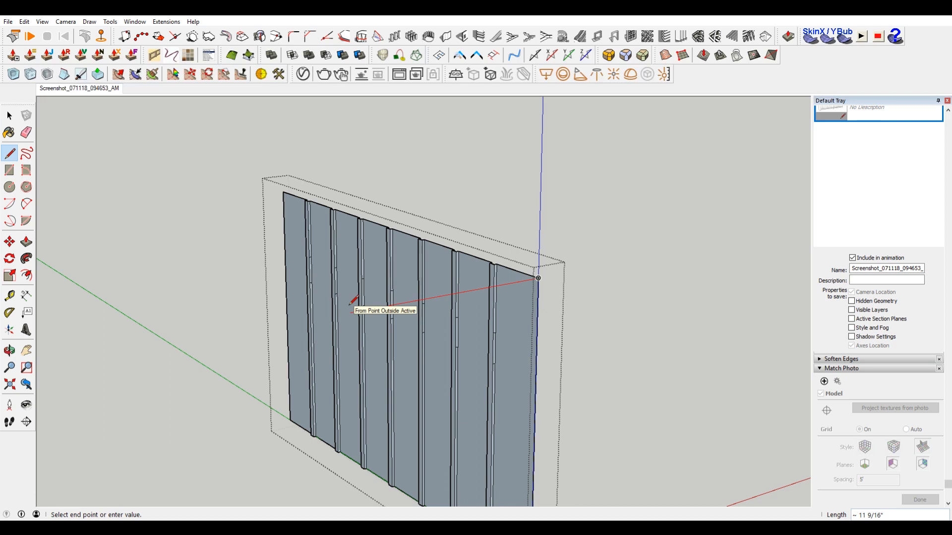
key(Return)
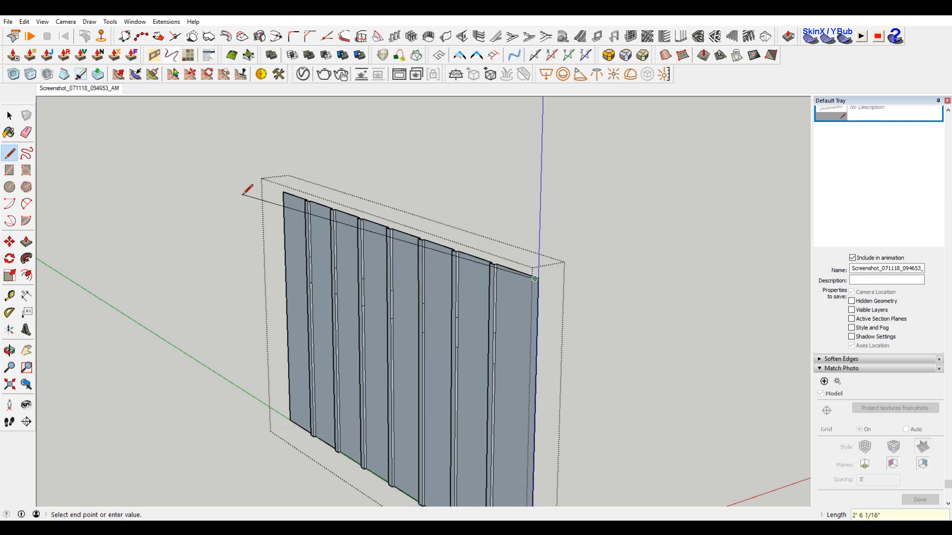
scroll(258, 174, up, 2)
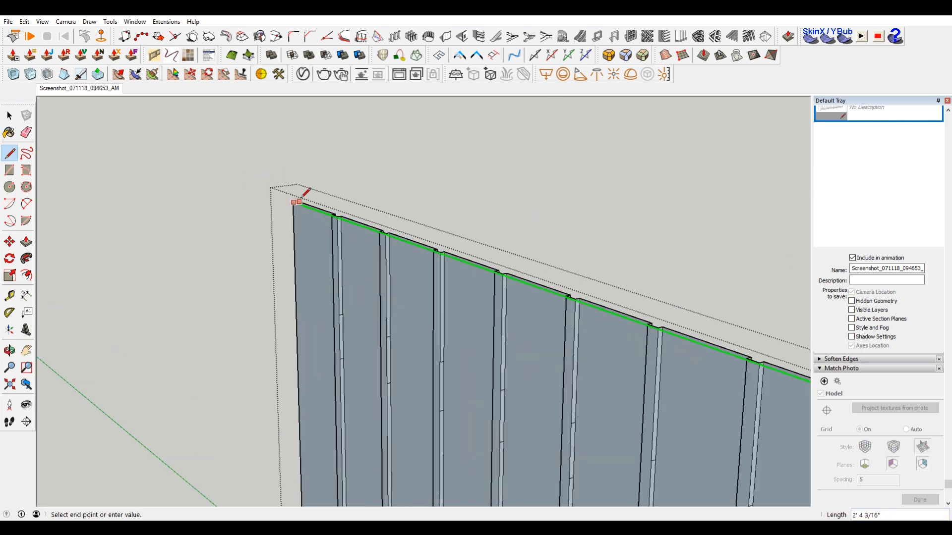
scroll(292, 164, down, 3)
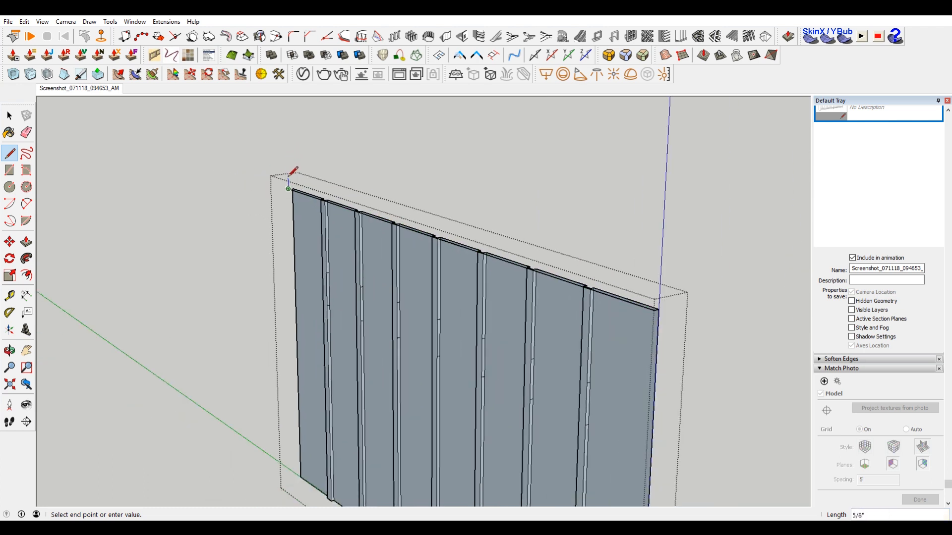
scroll(293, 183, up, 3)
click(290, 184)
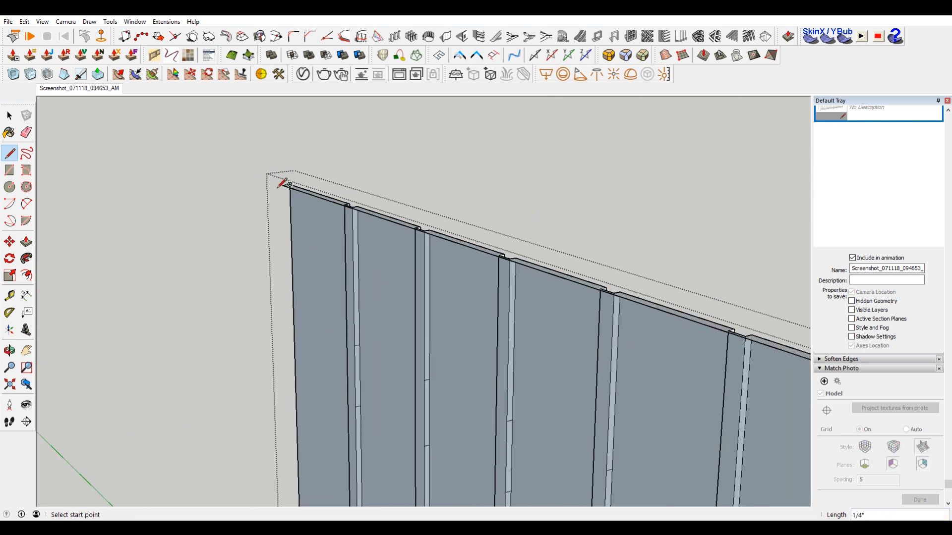
Step: Draw the panel's remaining rear outline down one side, along the bottom and up the other, with 1/4" edges at the lower corners, closing the solid
scroll(286, 180, down, 5)
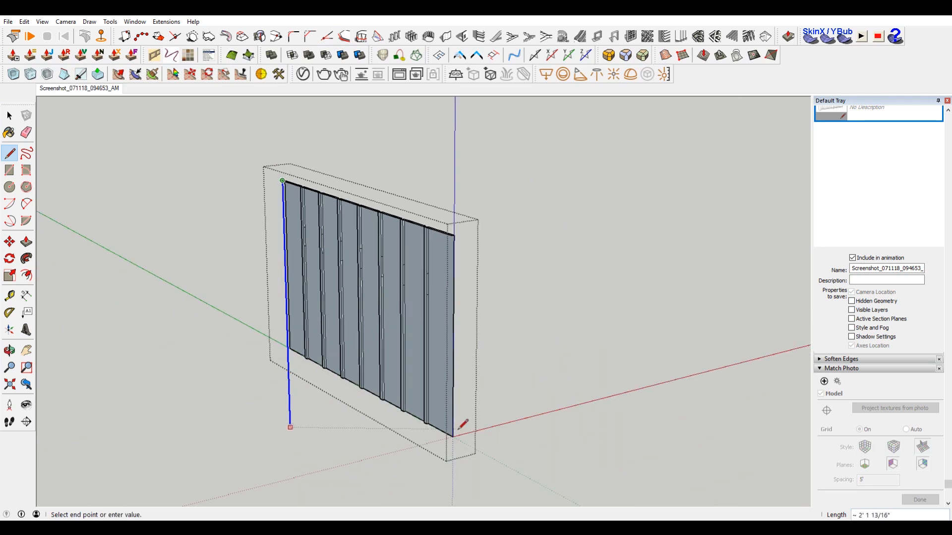
scroll(298, 367, up, 4)
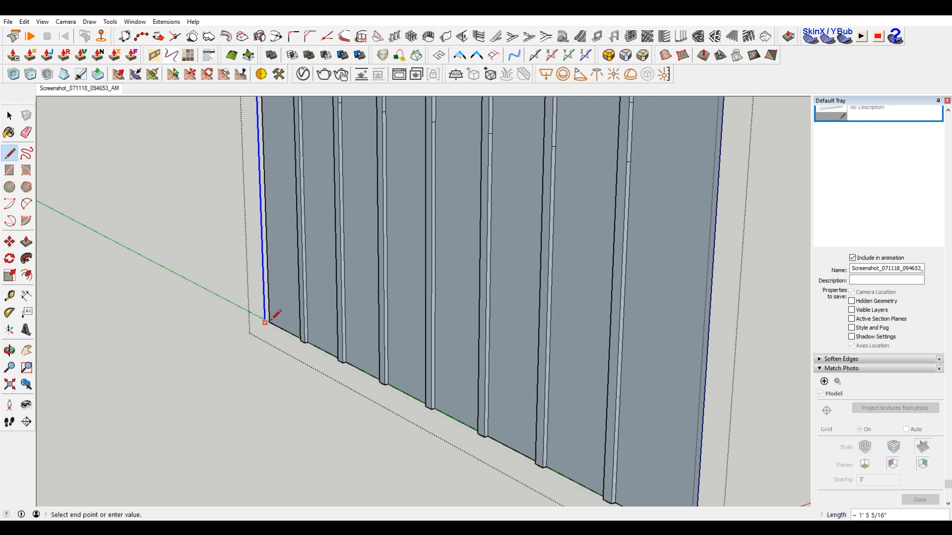
scroll(269, 320, up, 2)
click(272, 320)
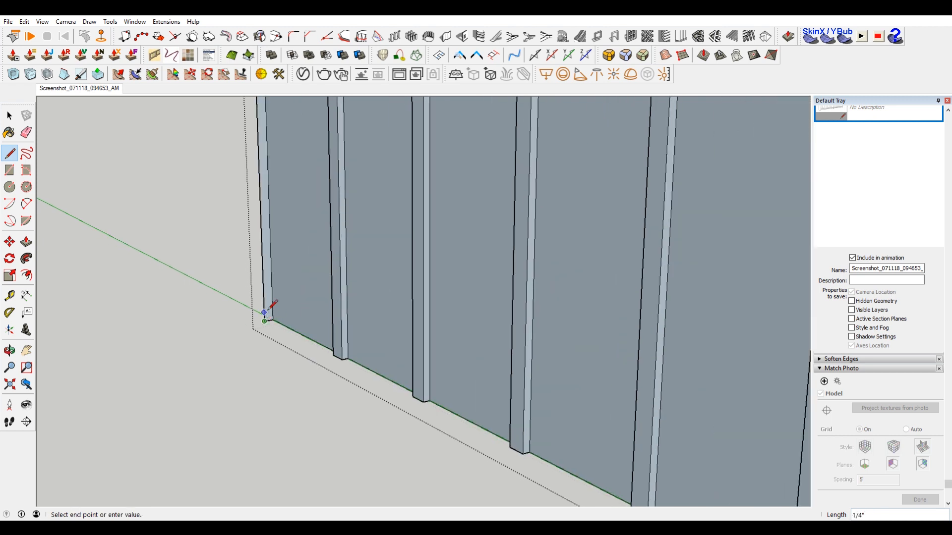
scroll(270, 306, down, 3)
scroll(527, 432, up, 3)
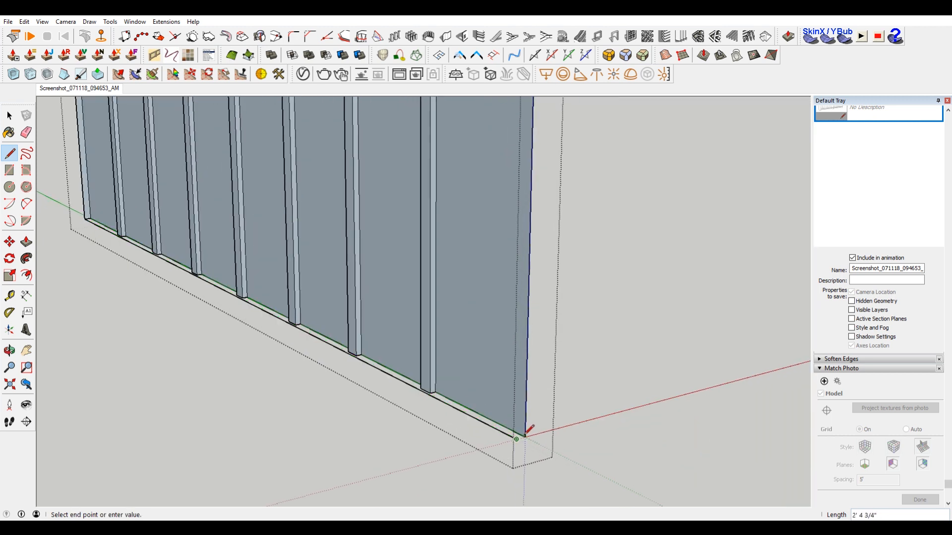
click(527, 437)
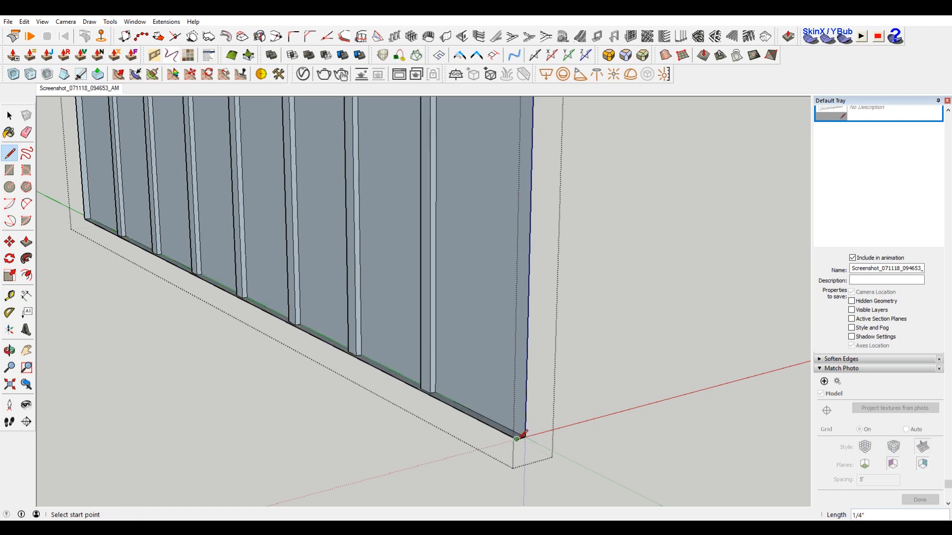
click(517, 438)
scroll(518, 431, down, 4)
scroll(510, 188, up, 4)
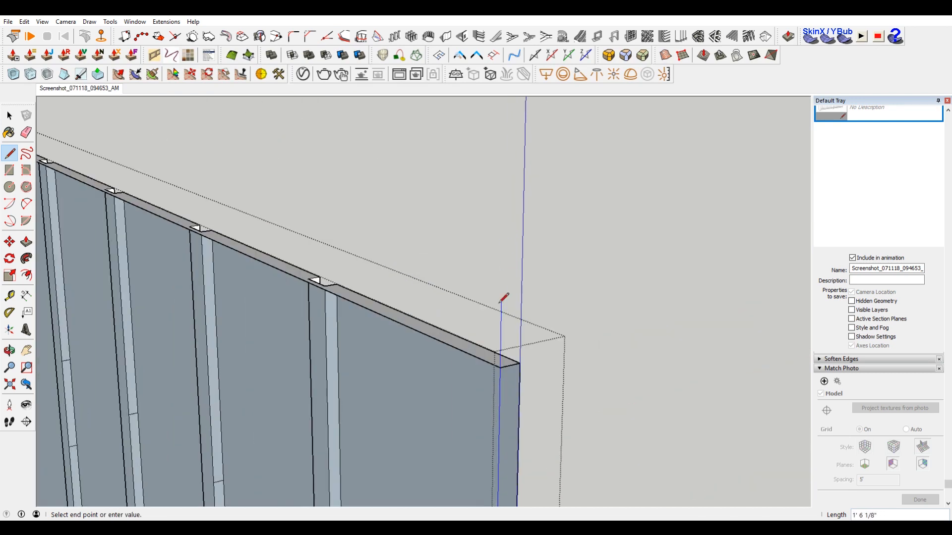
click(499, 367)
Step: Exit the back panel group and convert it into a component named BeadBoard
scroll(446, 255, down, 6)
key(space)
middle_drag(506, 295, 441, 349)
click(442, 350)
click(400, 346)
right_click(397, 344)
click(448, 199)
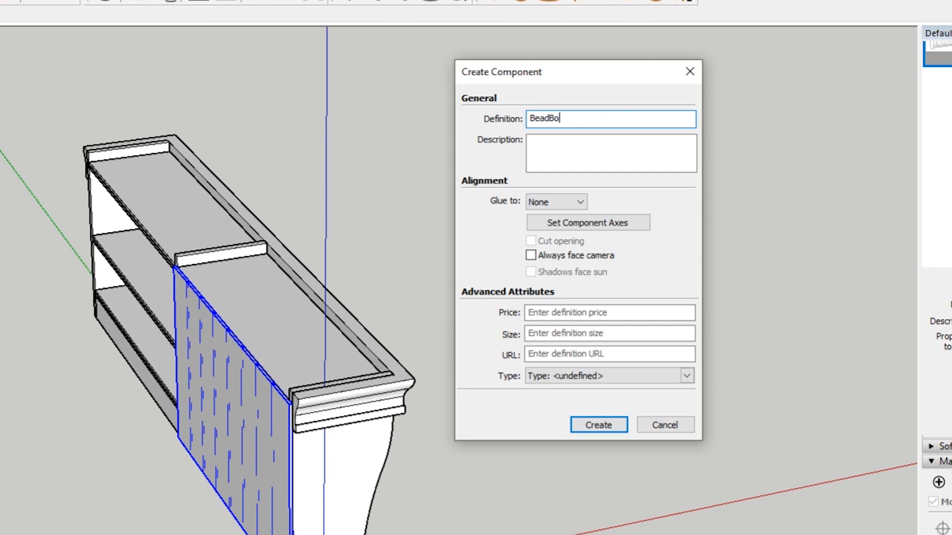
text(BeadBoard)
key(Return)
Step: Open the BeadBoard component for editing and scale its geometry by a factor of 0.24
scroll(367, 369, up, 4)
middle_drag(365, 368, 438, 295)
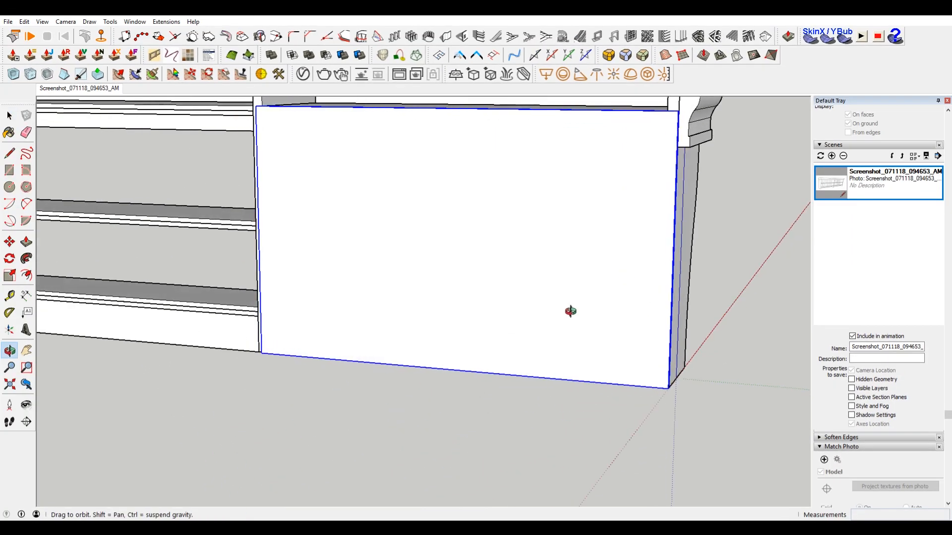
double_click(462, 258)
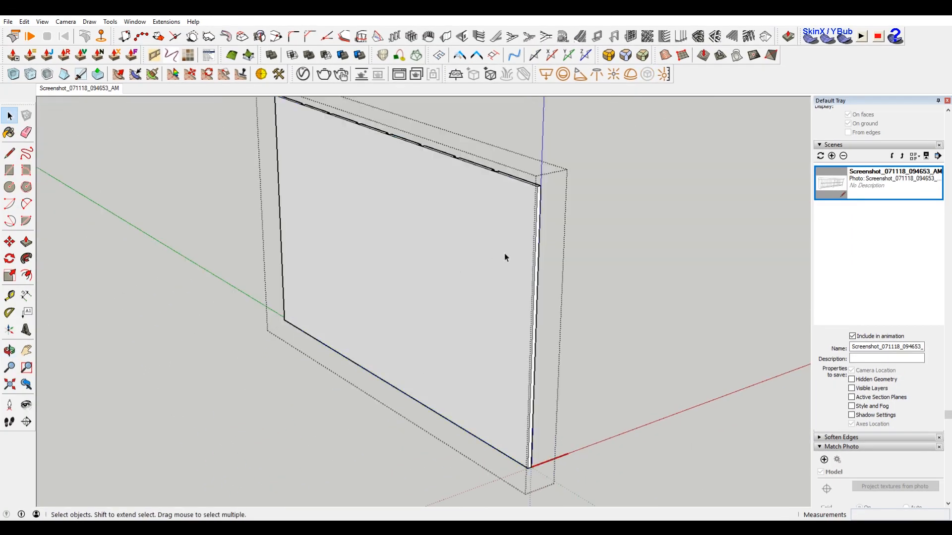
click(480, 230)
key(s)
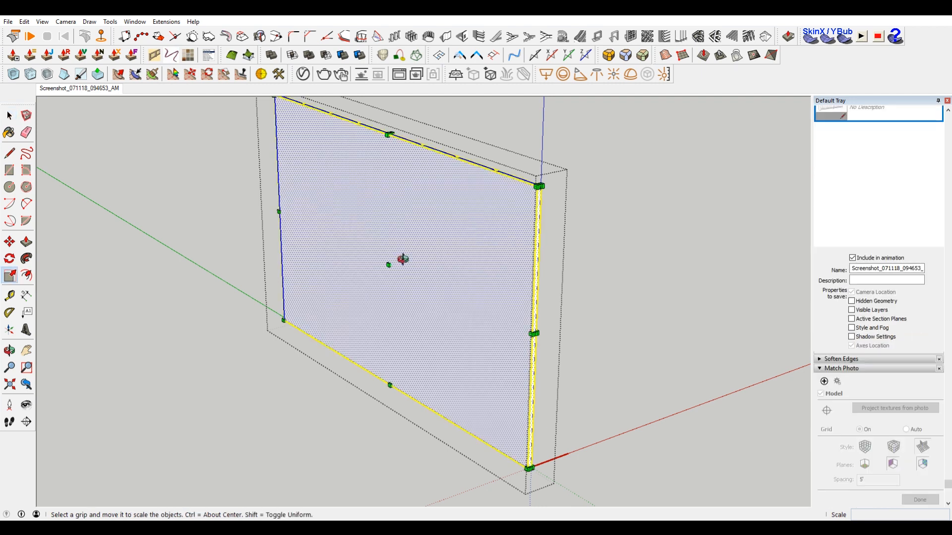
middle_drag(406, 261, 353, 265)
text(0.24)
key(Return)
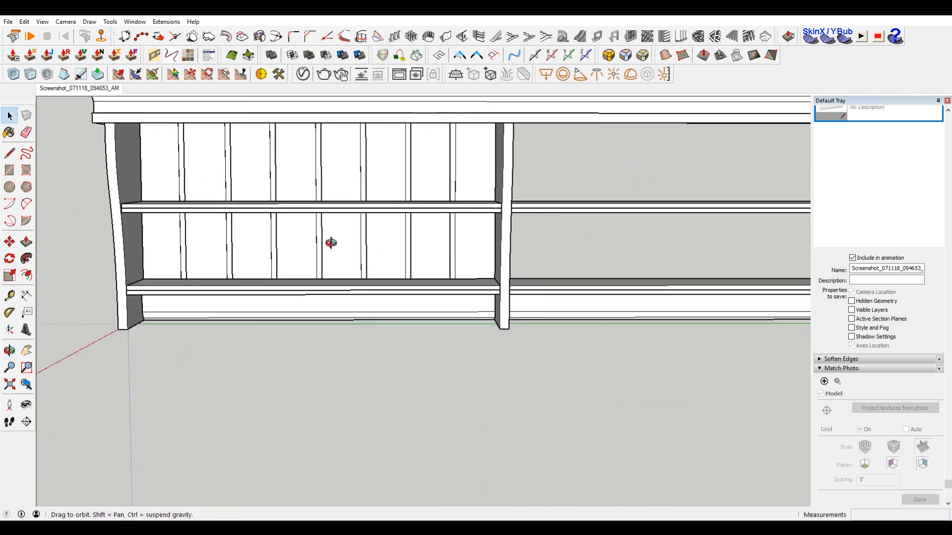
Step: Try to copy the bead board panel by its upper rear corner into the adjoining shelf bay
drag(329, 244, 790, 253)
key(space)
click(435, 242)
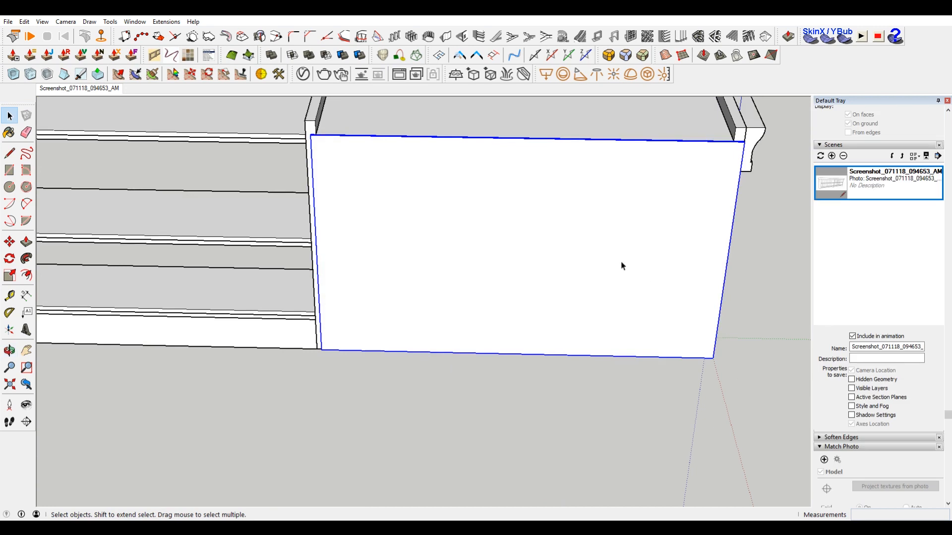
key(m)
scroll(745, 142, up, 3)
click(745, 140)
scroll(745, 140, down, 3)
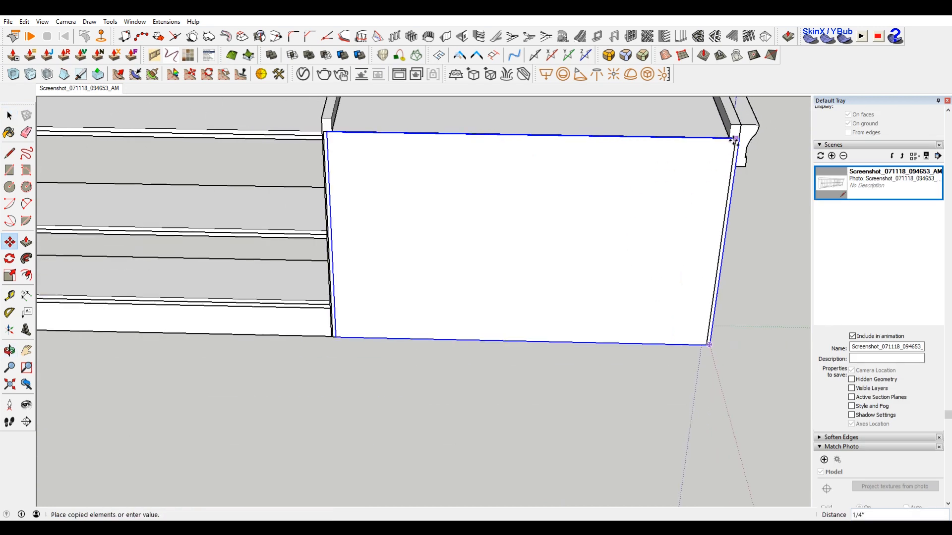
key(ctrl)
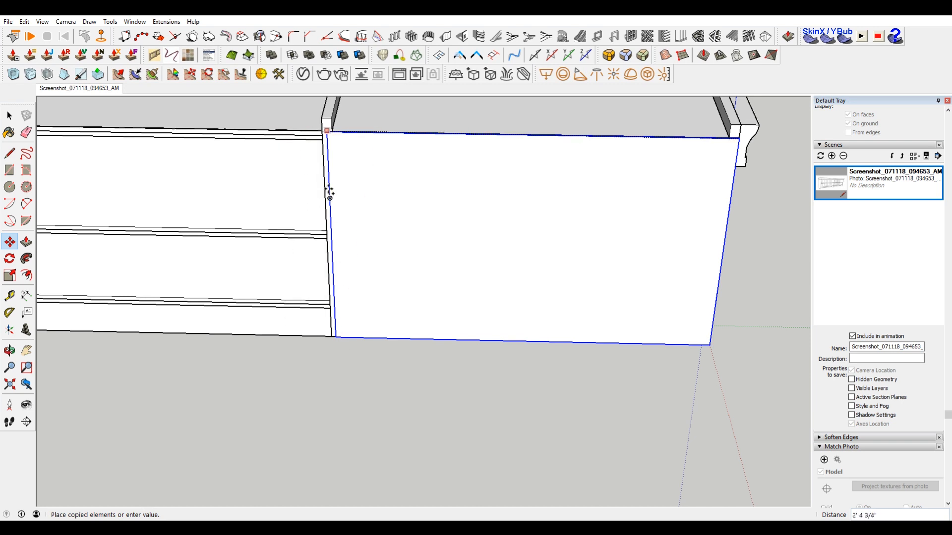
scroll(327, 119, up, 2)
click(334, 117)
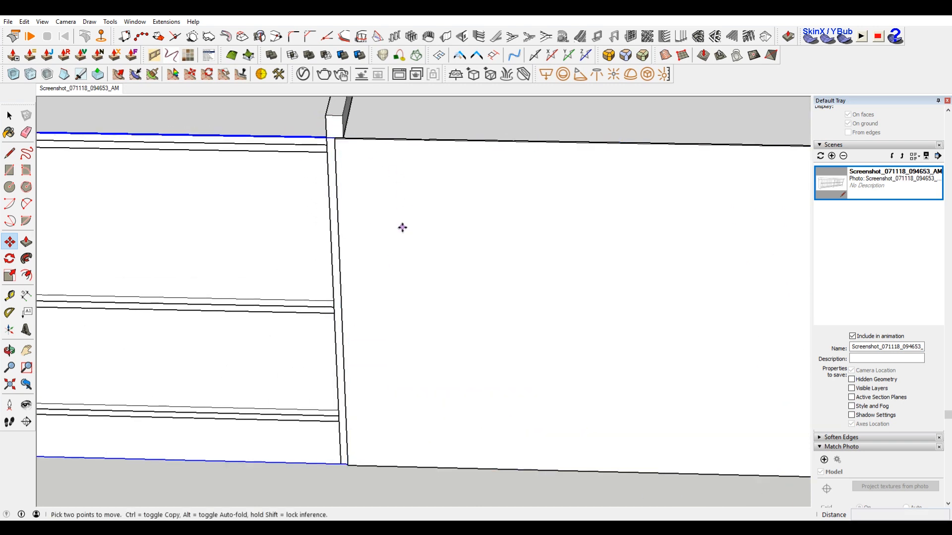
Step: Copy the bead board panel into the second bay, using its outer upper corner as base point and the middle upright's corner as target
scroll(400, 227, down, 4)
scroll(733, 183, up, 5)
key(space)
key(m)
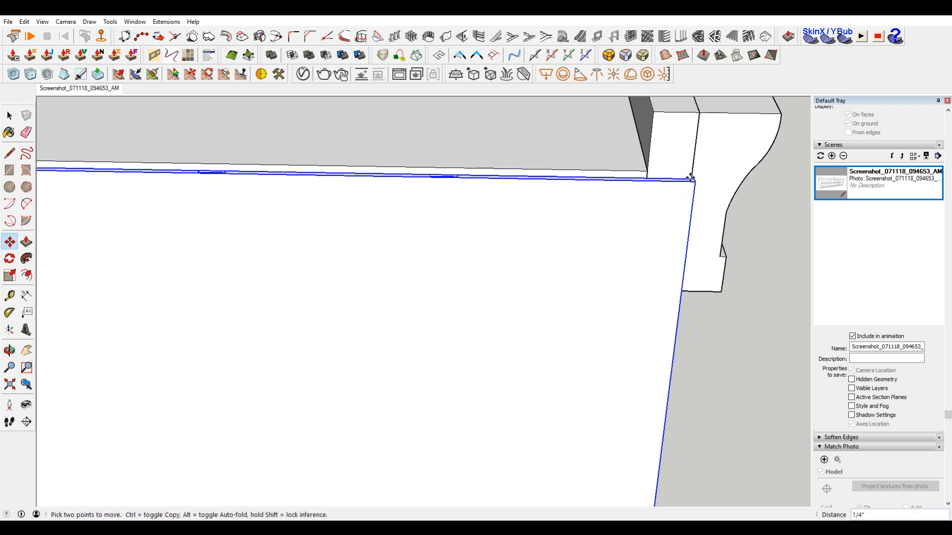
key(ctrl)
click(684, 183)
scroll(679, 180, down, 5)
scroll(342, 173, up, 6)
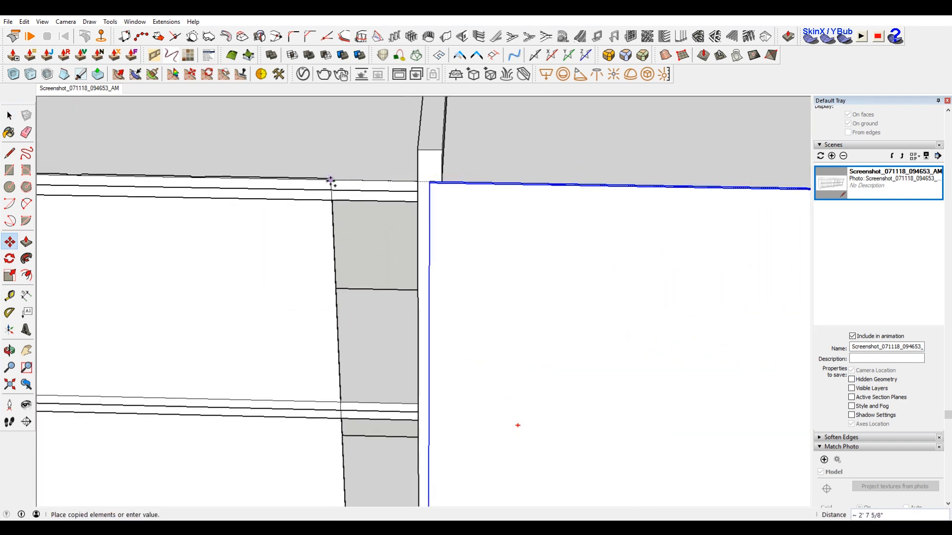
click(429, 152)
Step: Examine the assembled shelf with both bead board panels from the front
scroll(429, 152, down, 5)
middle_drag(507, 240, 605, 306)
key(space)
click(383, 391)
middle_drag(355, 359, 451, 407)
scroll(457, 271, down, 4)
scroll(475, 256, up, 4)
middle_drag(555, 234, 570, 270)
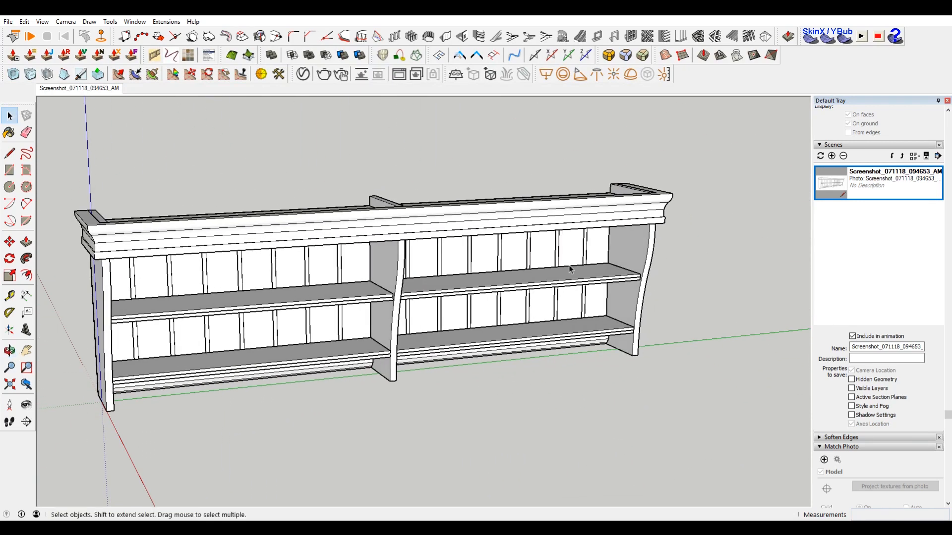
Step: Switch to the browser's LIATORP product page, close the dimension drawing and show the gray shelf photo
click(492, 488)
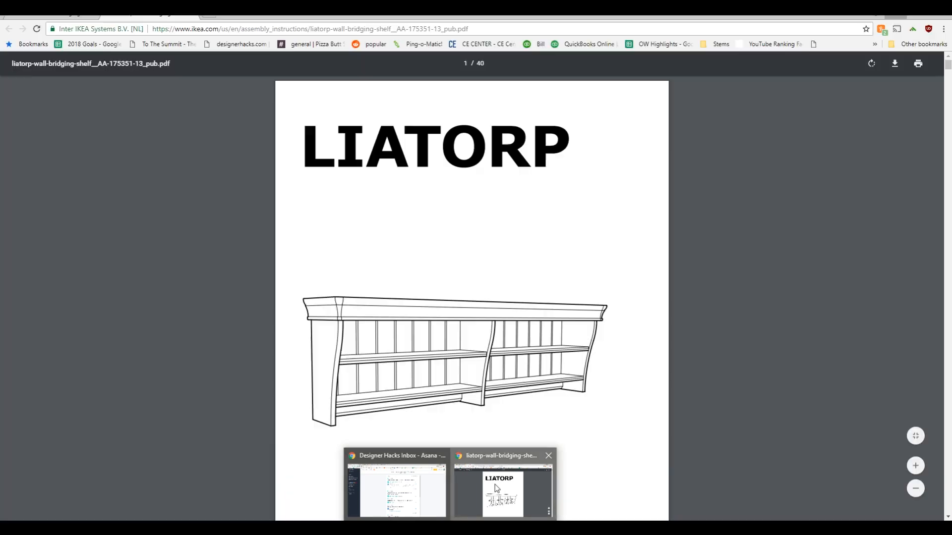
click(68, 15)
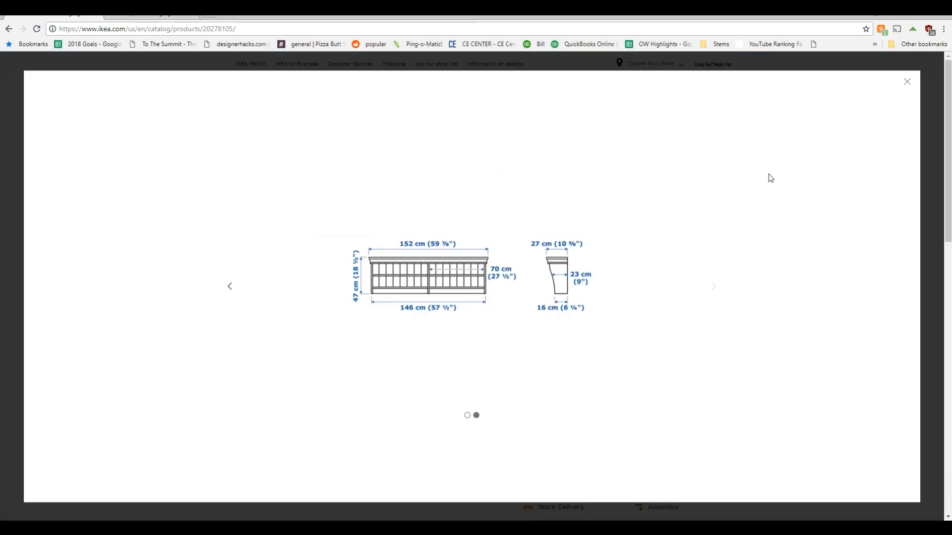
click(911, 84)
click(238, 464)
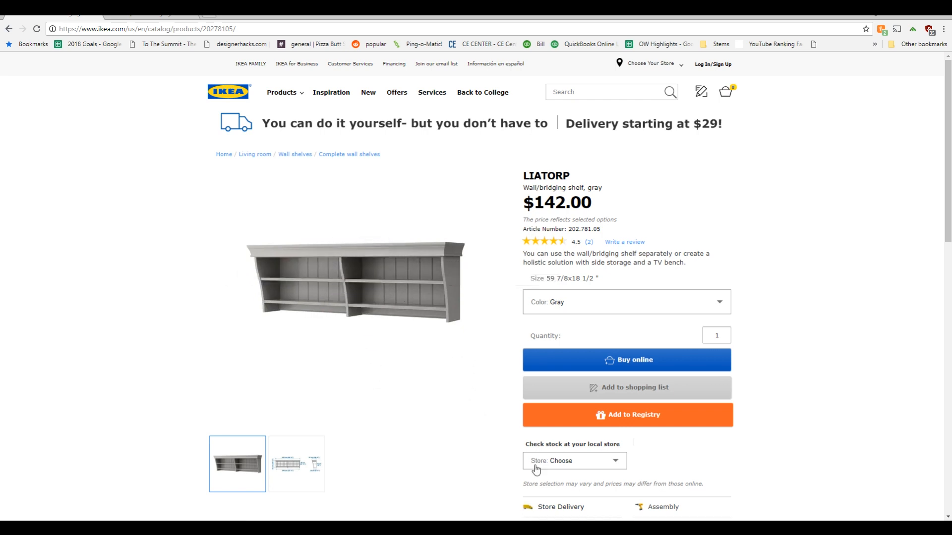
Step: Take a Skitch screen snap of the gray shelf photo on the product page
click(540, 527)
click(727, 86)
click(774, 202)
drag(213, 212, 494, 354)
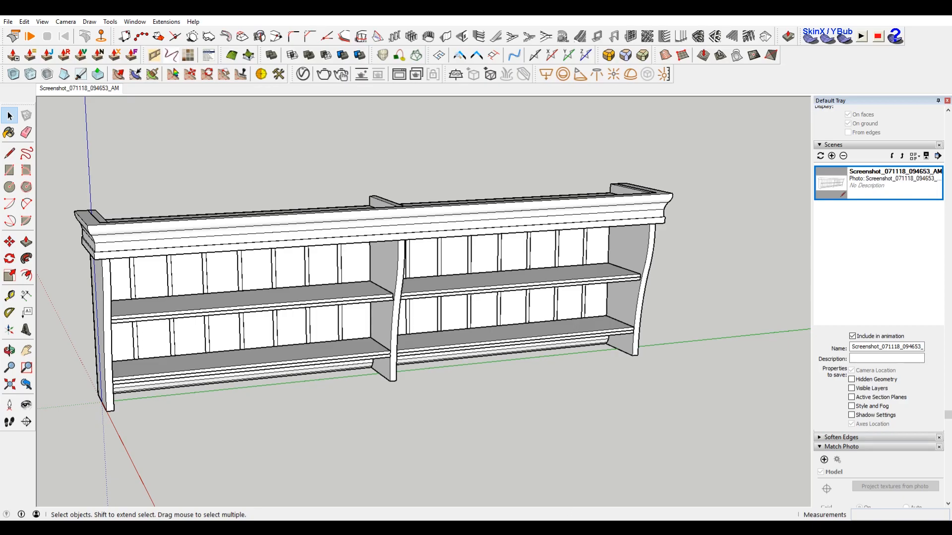
Step: Bring the captured shelf photo from Skitch into the SketchUp model and place it beside the shelf
click(451, 526)
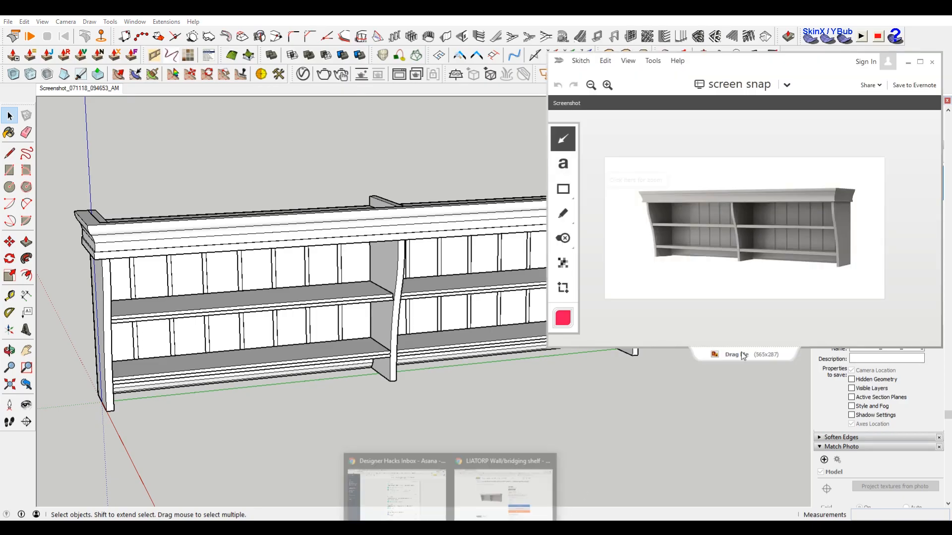
drag(737, 355, 515, 436)
click(343, 118)
key(space)
Step: Explode the imported shelf photo into a textured face
mouse_move(372, 164)
middle_down()
mouse_move(410, 204)
mouse_move(596, 331)
mouse_move(459, 302)
middle_up()
right_click(456, 246)
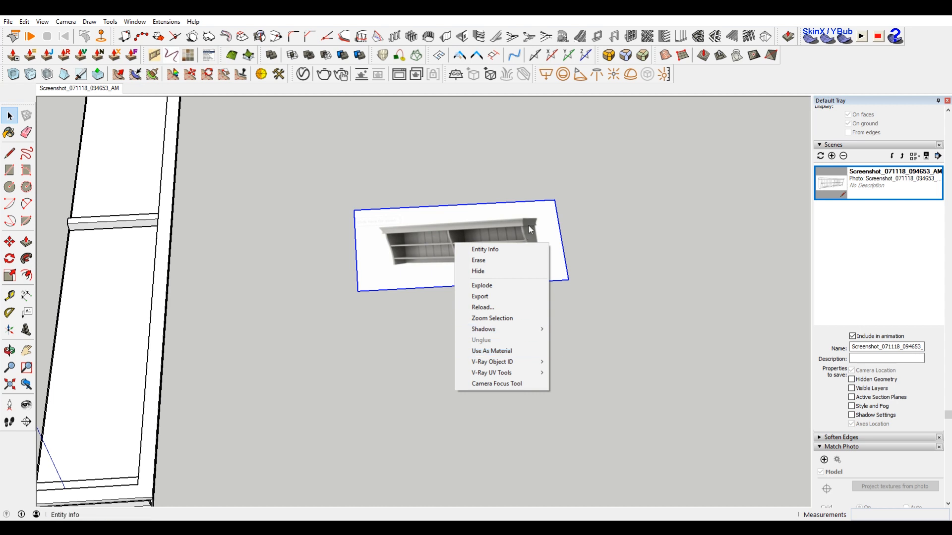
click(564, 184)
click(505, 228)
right_click(507, 228)
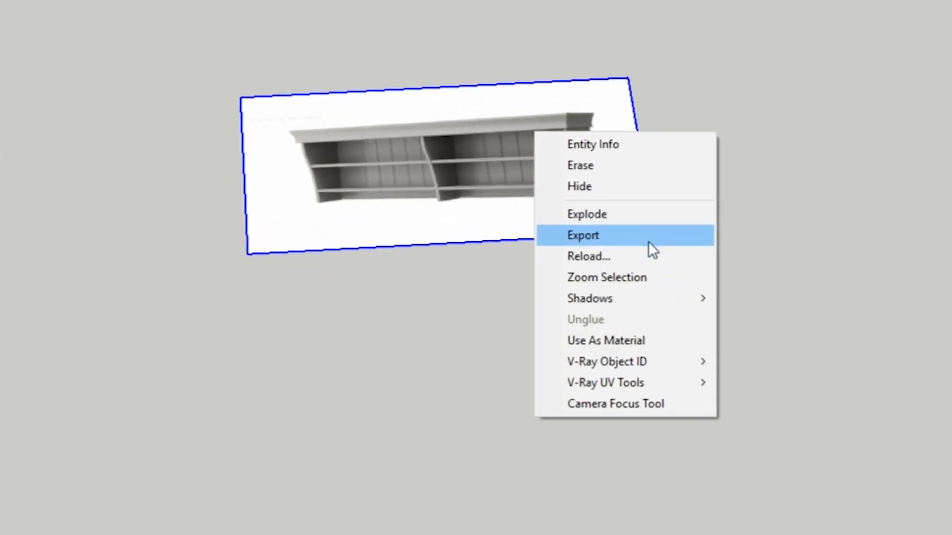
click(660, 216)
Step: Draw a rectangle on the photo face over the bead board area of the left bay
click(566, 141)
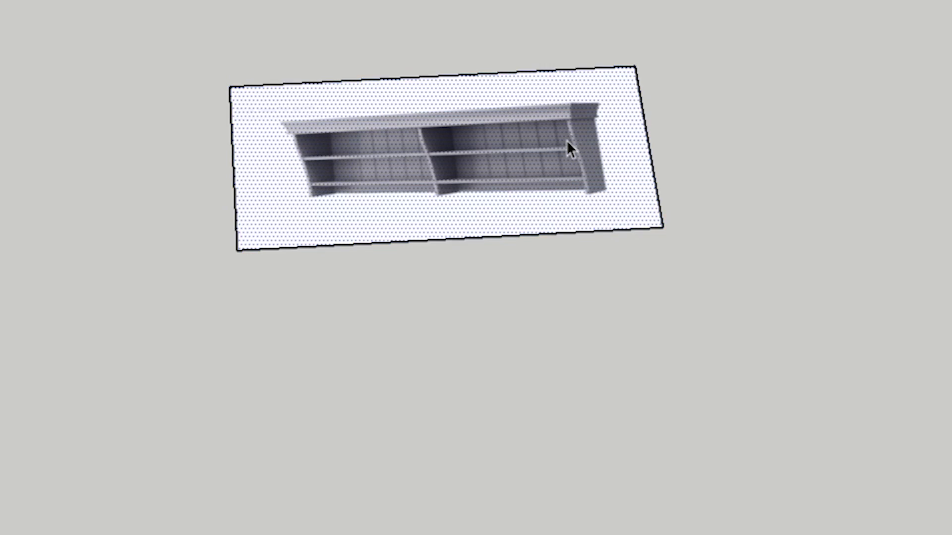
scroll(500, 141, up, 5)
key(r)
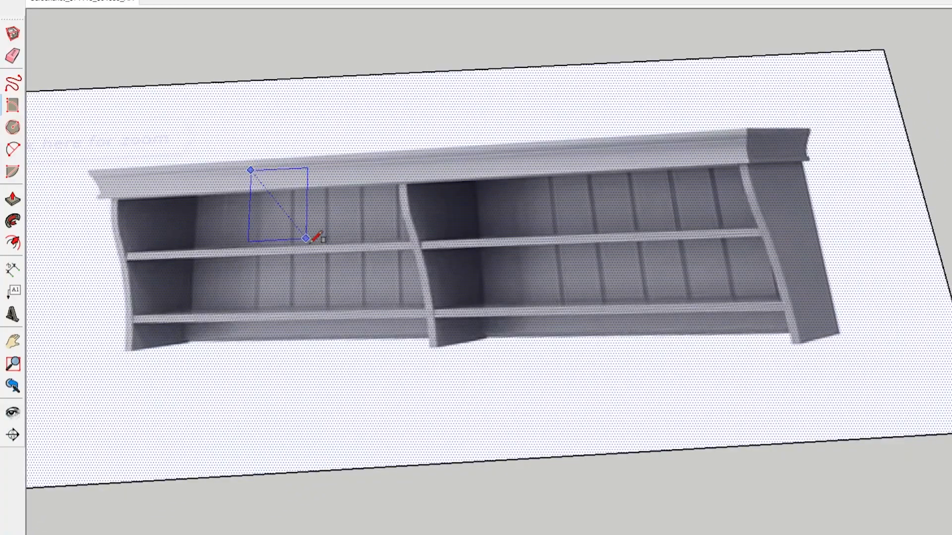
click(395, 315)
Step: Make a unique texture from the rectangle drawn over the bead board area of the photo
key(space)
click(329, 212)
right_click(327, 212)
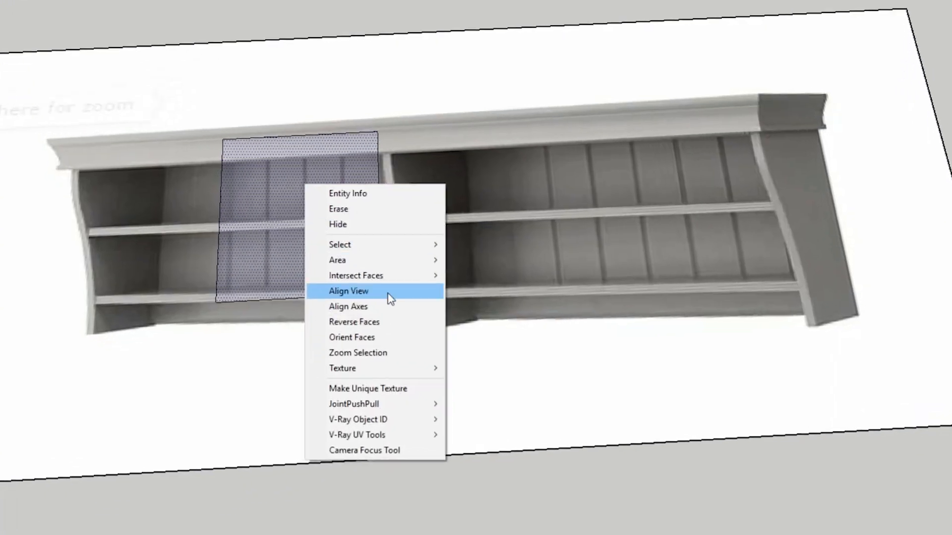
click(403, 391)
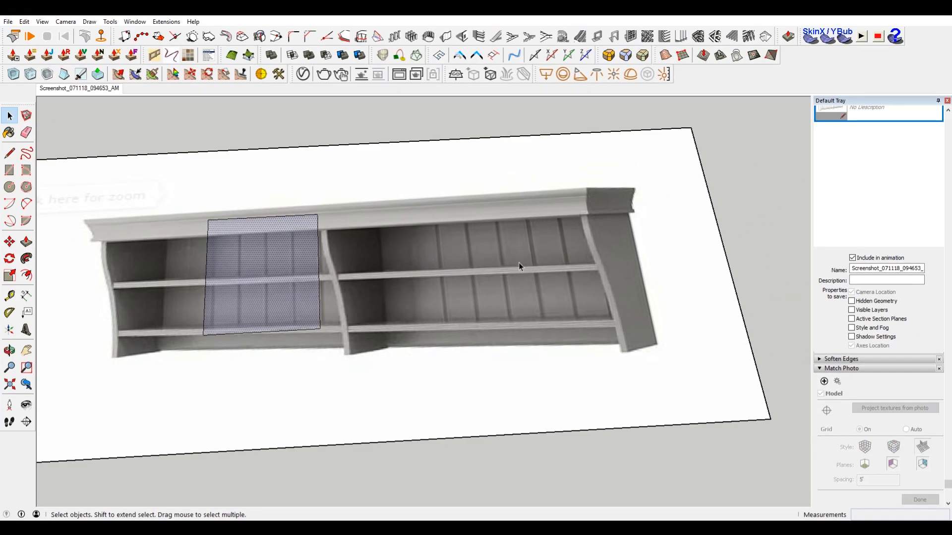
Step: Draw a separate sample rectangle of about 7 1/16" by 4 3/8" on the ground beside the photo
scroll(518, 262, down, 3)
middle_drag(676, 272, 591, 273)
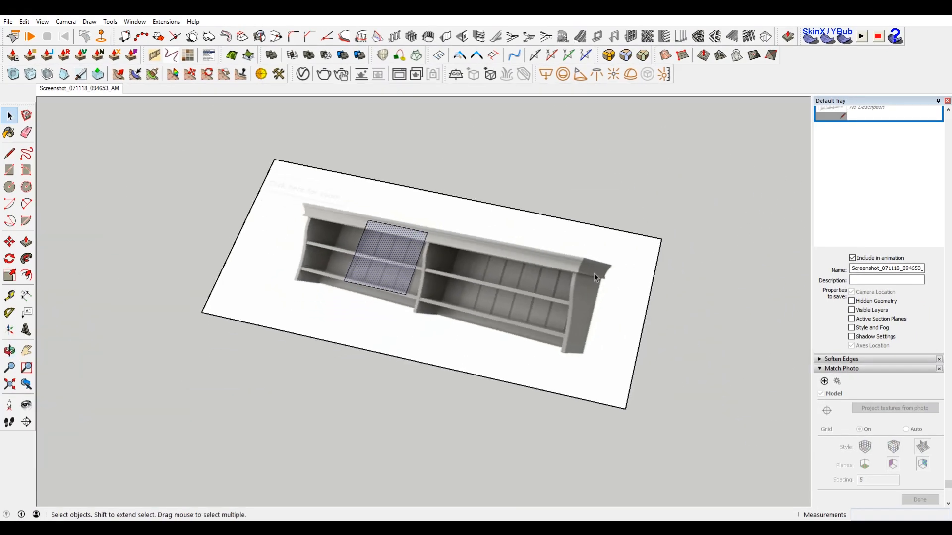
middle_drag(718, 304, 629, 272)
key(r)
click(608, 250)
click(726, 339)
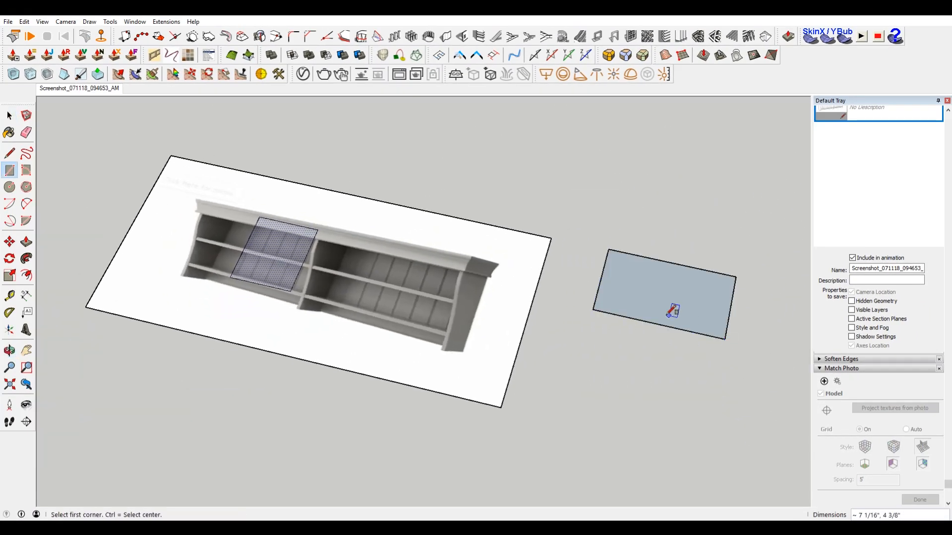
Step: Sample the unique bead board texture from the photo and paint it onto the separate sample rectangle
key(b)
click(937, 158)
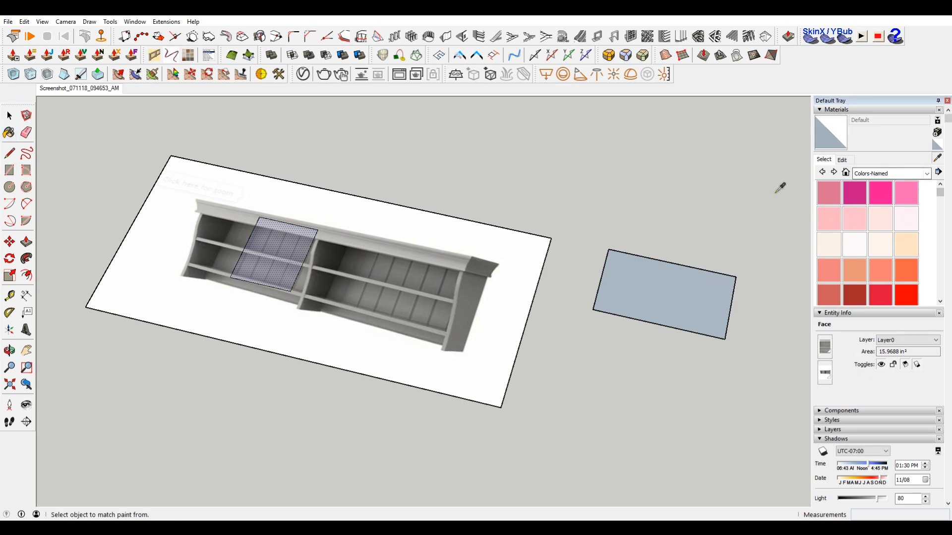
click(300, 256)
click(667, 281)
Step: Turn off the texture image of the sampled material, leaving only its averaged gray color
middle_drag(718, 353, 680, 341)
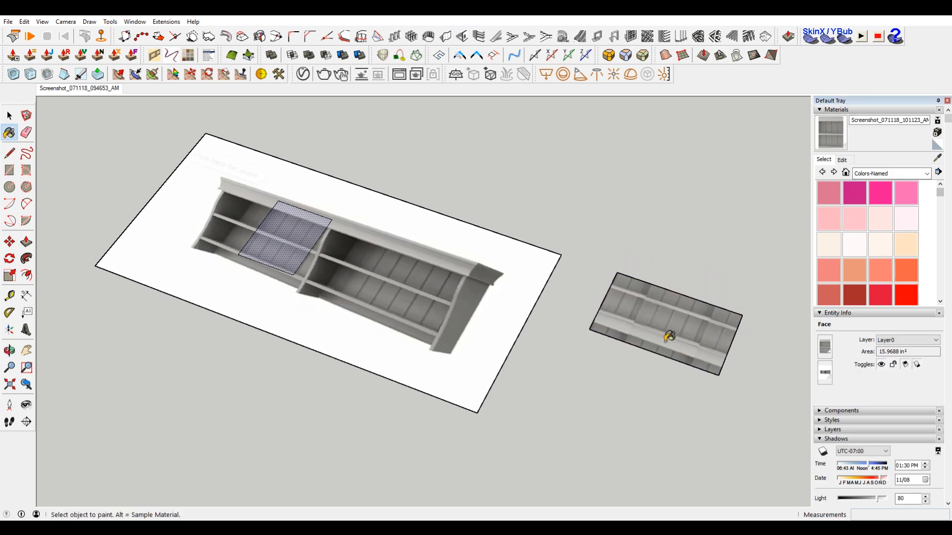
click(841, 160)
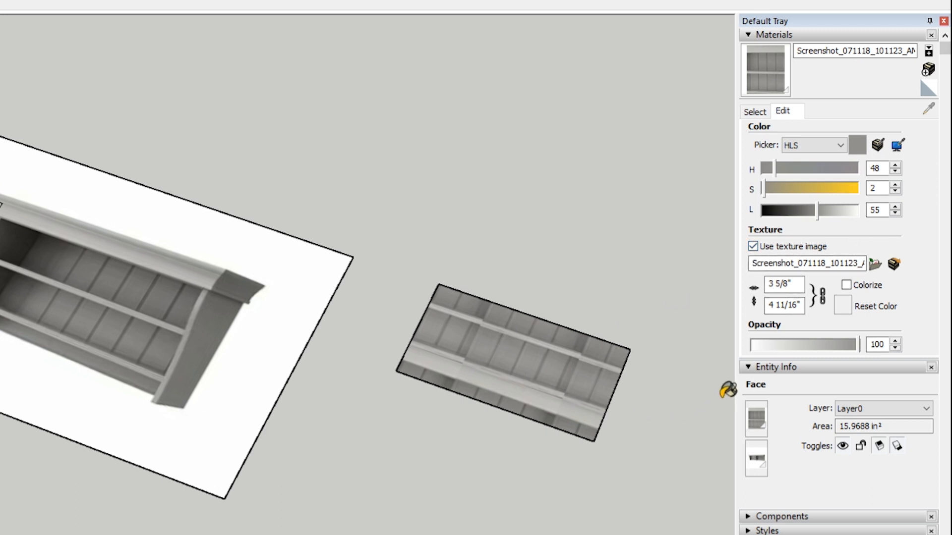
click(753, 246)
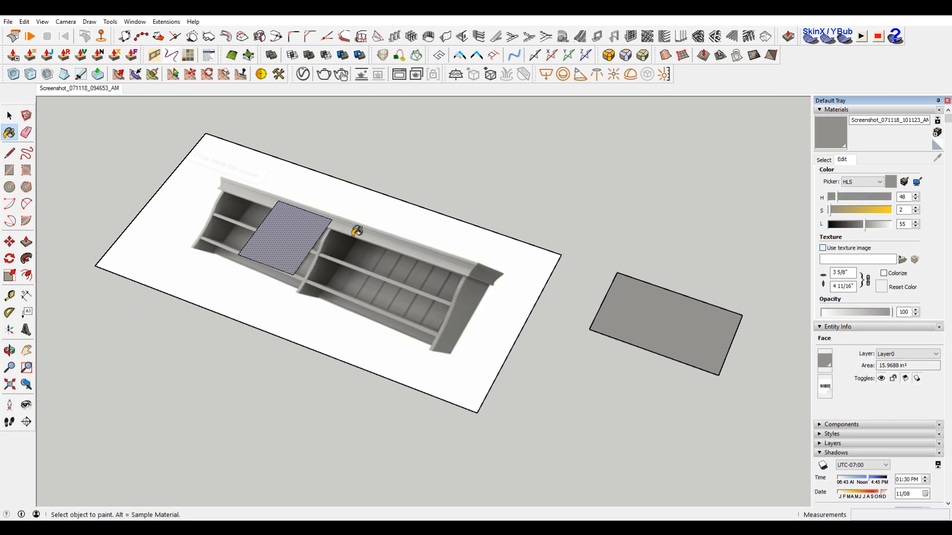
Step: Paint the shelf's crown molding, left side panel and left top board with the plain gray material
mouse_move(508, 166)
middle_down()
mouse_move(637, 218)
mouse_move(219, 179)
mouse_move(453, 221)
mouse_move(384, 328)
mouse_move(371, 219)
mouse_move(382, 117)
middle_up()
key(b)
click(384, 117)
click(363, 144)
click(287, 188)
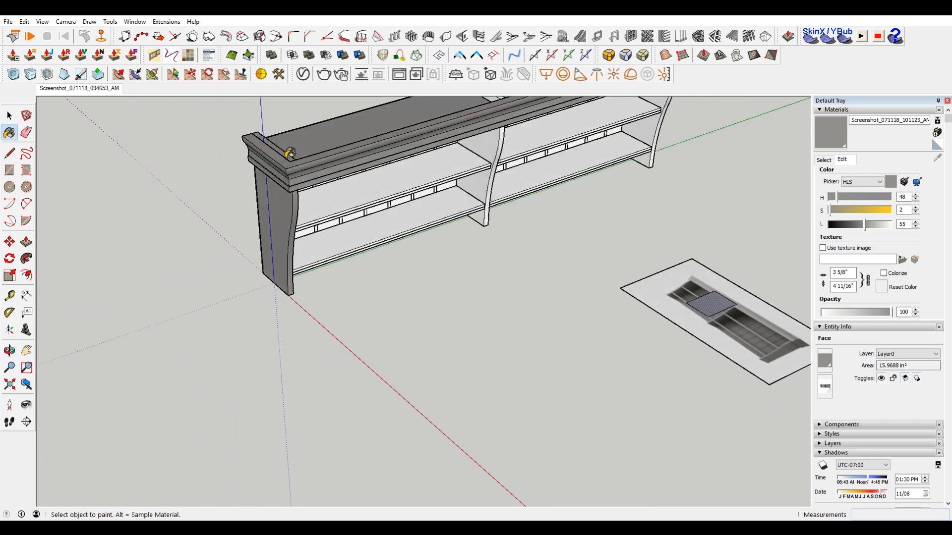
Step: Paint the left bay's shelves and bead board backs with the gray material
click(364, 195)
click(362, 222)
click(365, 213)
mouse_move(366, 212)
middle_down()
mouse_move(440, 148)
mouse_move(458, 245)
middle_up()
middle_drag(395, 328, 392, 327)
click(392, 327)
click(415, 300)
middle_drag(696, 347, 520, 218)
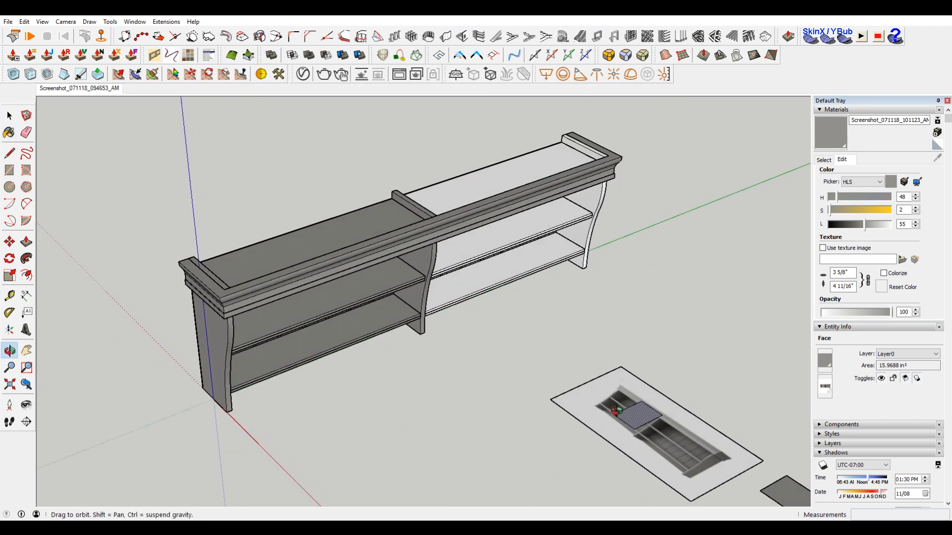
Step: Paint the right bay's top board, side panel, shelves and bead board backs with the gray material
click(505, 166)
click(587, 144)
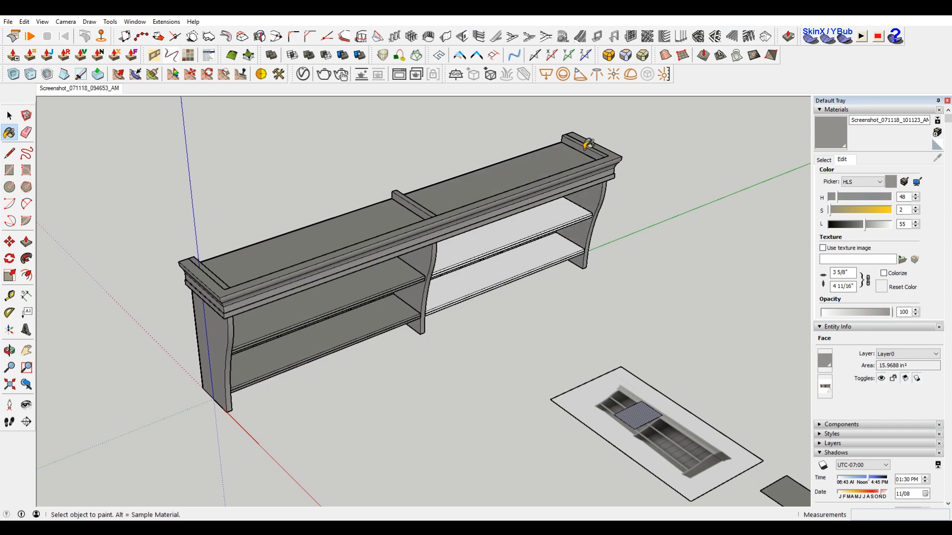
click(552, 224)
click(527, 268)
middle_drag(527, 268, 484, 246)
click(484, 246)
mouse_move(491, 317)
middle_down()
mouse_move(495, 331)
mouse_move(605, 265)
mouse_move(485, 329)
mouse_move(535, 303)
mouse_move(305, 333)
mouse_move(403, 314)
mouse_move(605, 334)
mouse_move(206, 461)
middle_up()
click(484, 329)
Step: Delete the imported shelf photo and the sample rectangle beside the shelf
scroll(206, 460, down, 5)
key(space)
drag(436, 347, 728, 472)
key(Delete)
Step: Check the painted shelf from the front in the matched photo scene and in the free 3D view
middle_drag(360, 372, 424, 278)
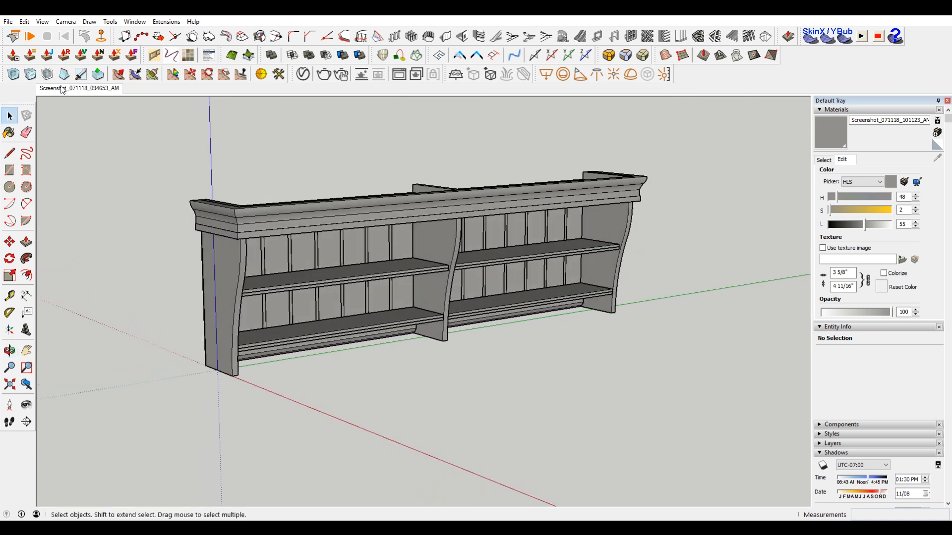
click(56, 89)
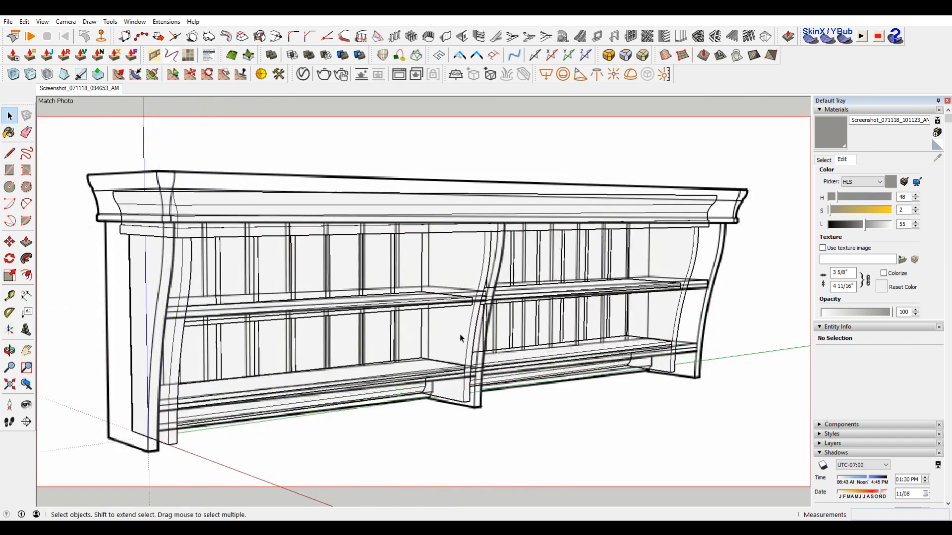
middle_drag(444, 312, 413, 320)
scroll(409, 315, up, 1)
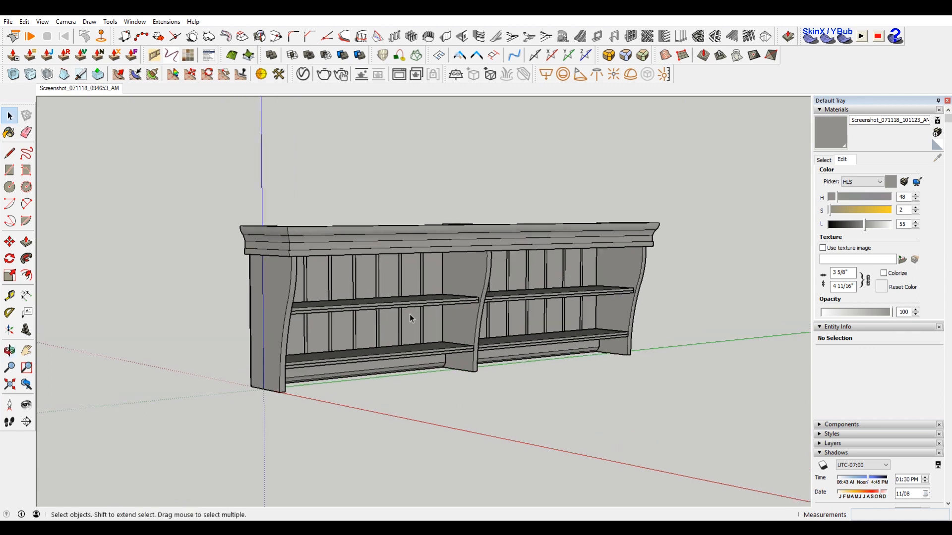